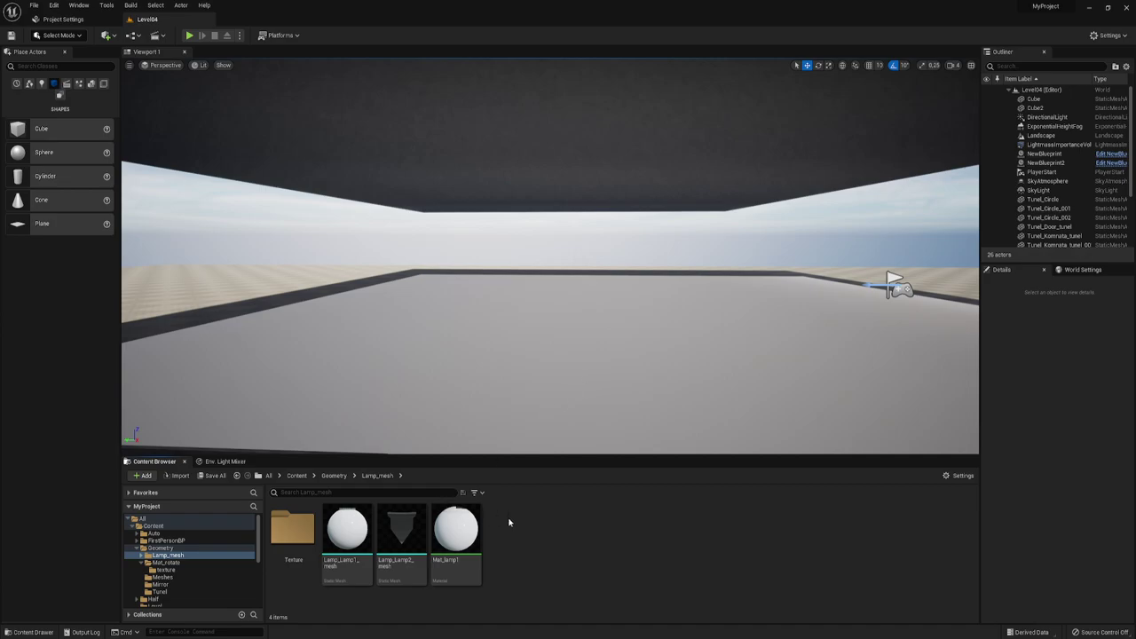
- Open the Mat_lamp1 material in the Material Editor
left_click_drag(355, 530, 384, 529)
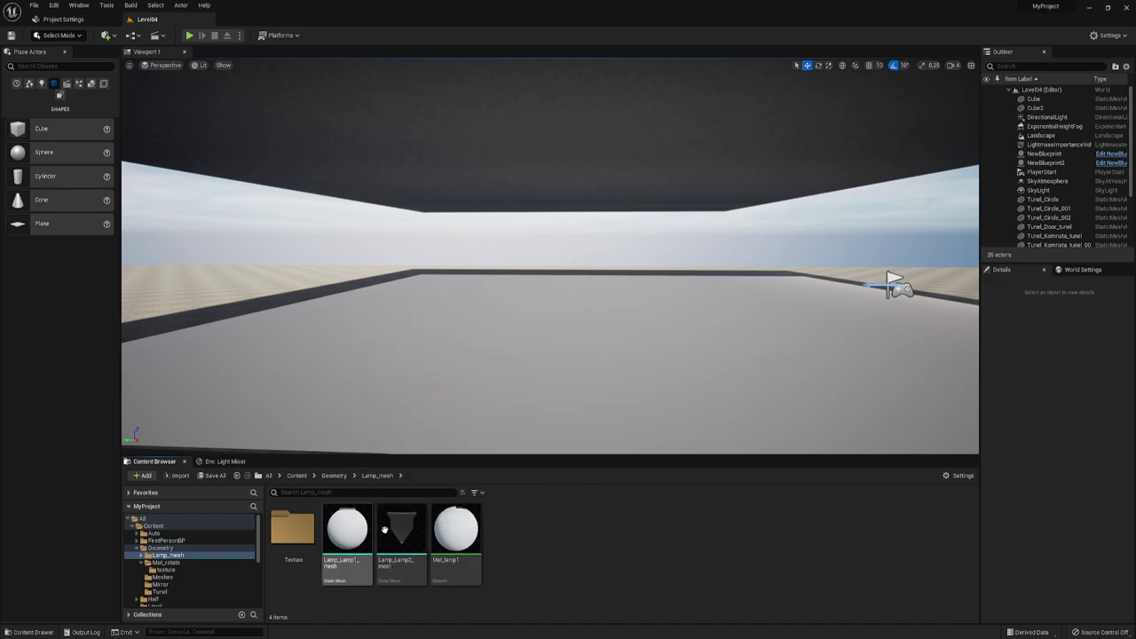
mouse_move(417, 525)
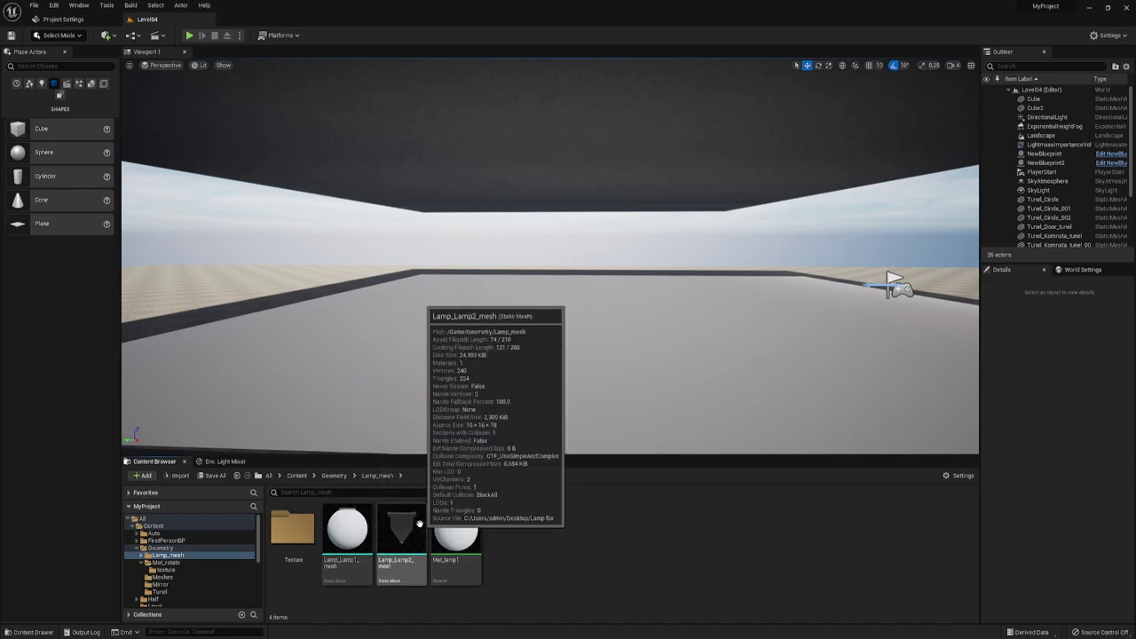
mouse_move(346, 549)
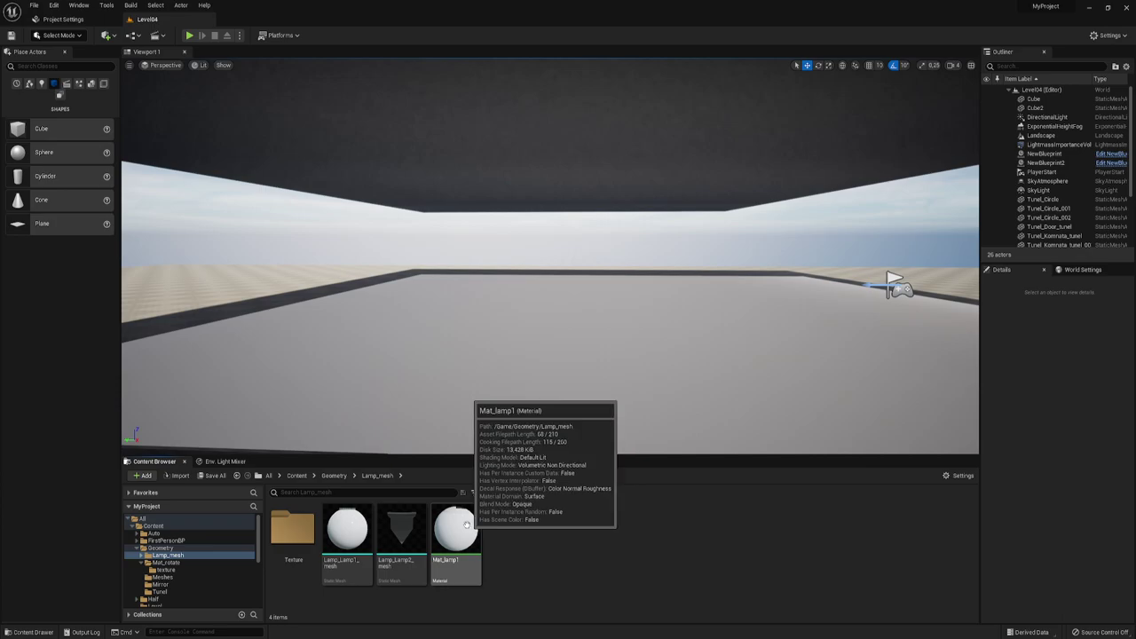
double_click(464, 524)
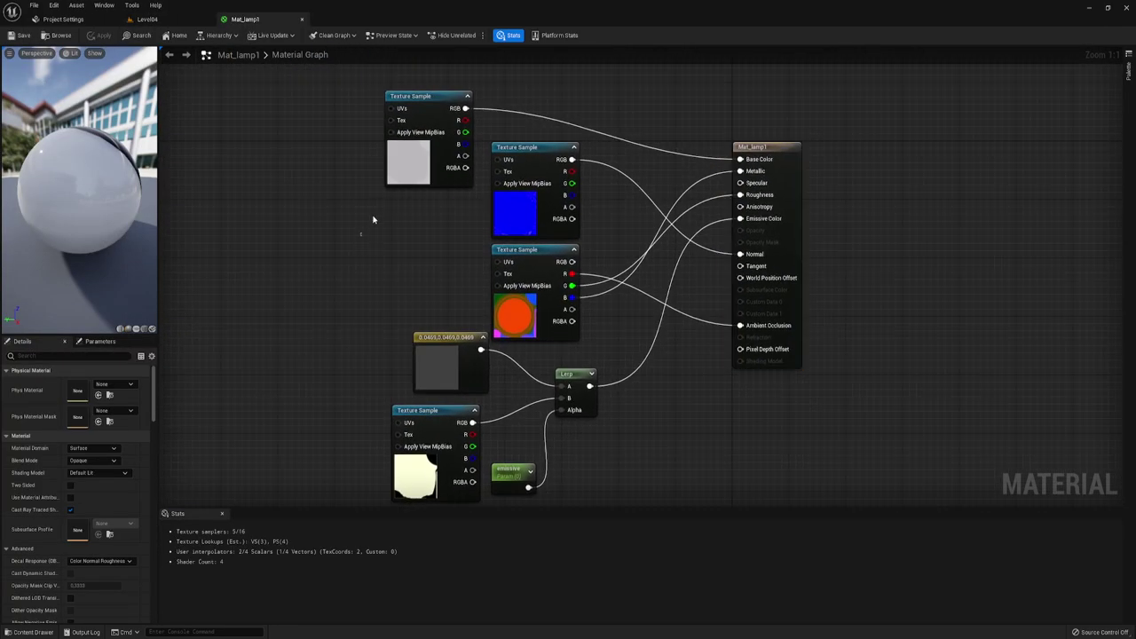
- Move the lower constant, Lerp, texture and emissive nodes to the left in the material graph
left_click_drag(375, 219, 588, 183)
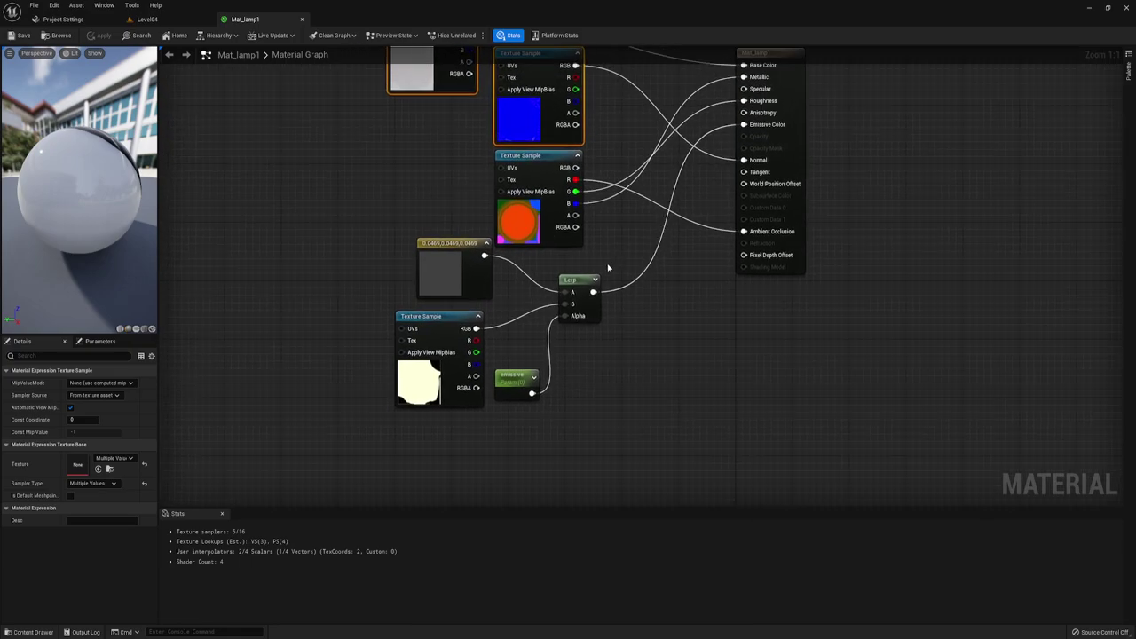
right_click_drag(580, 257, 600, 255)
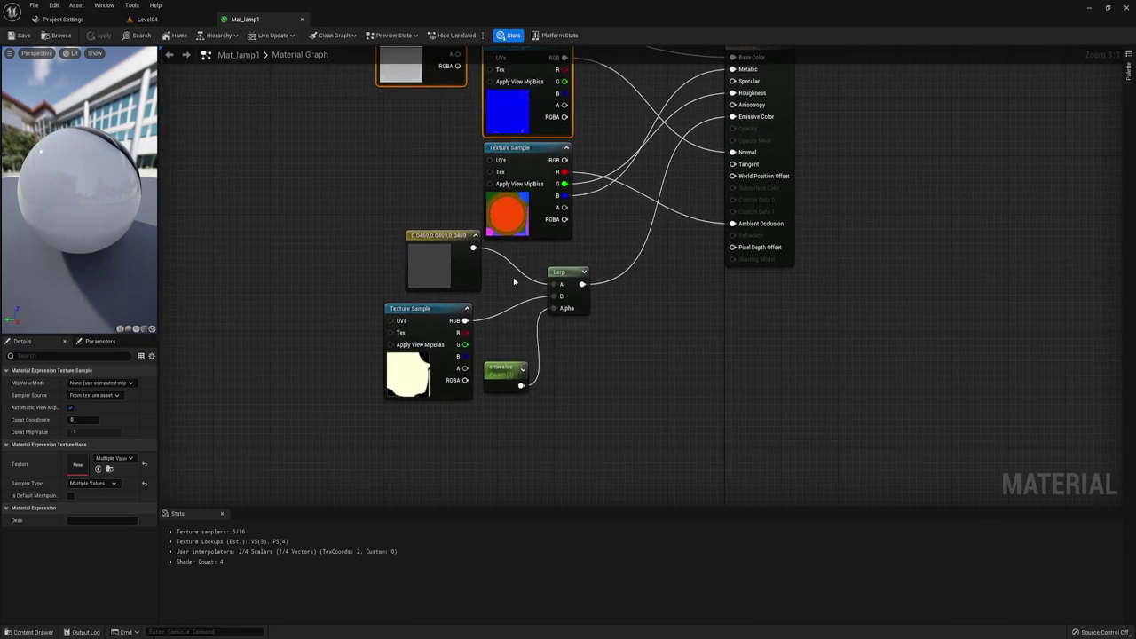
mouse_move(621, 416)
left_mouse_down()
mouse_move(439, 253)
mouse_move(383, 256)
left_mouse_up()
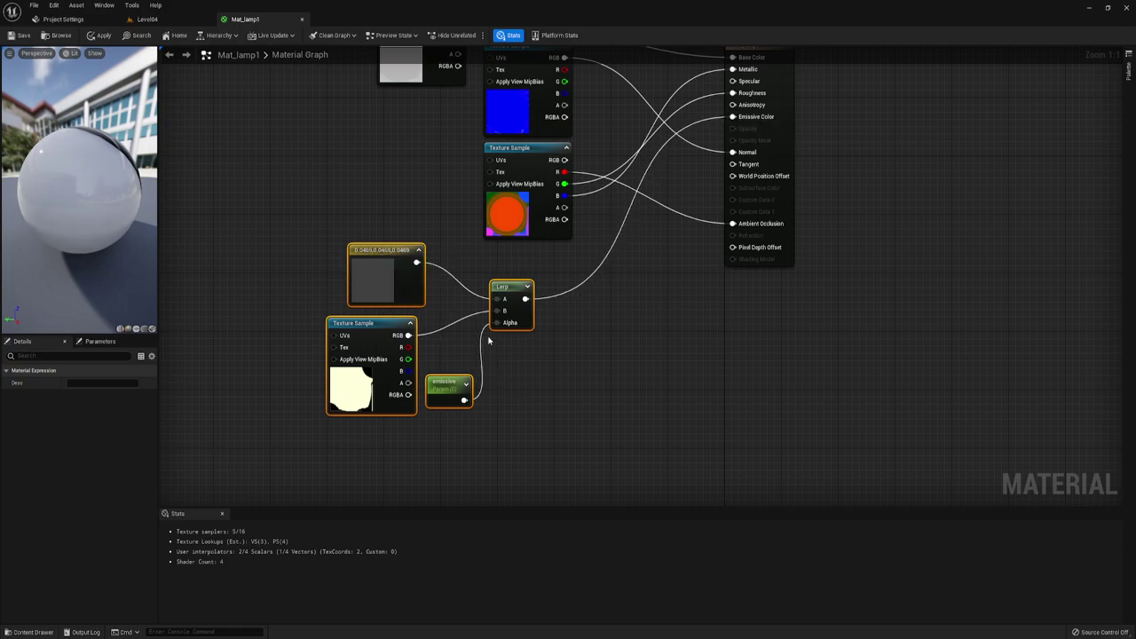
left_click(522, 395)
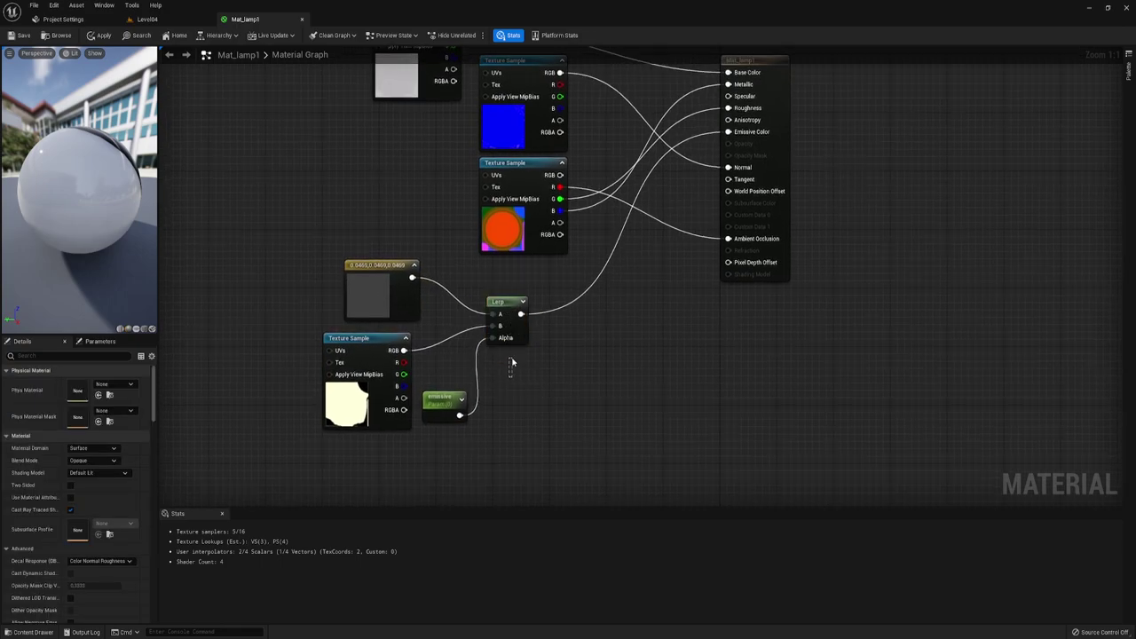
right_click_drag(404, 308, 461, 385)
left_click(413, 324)
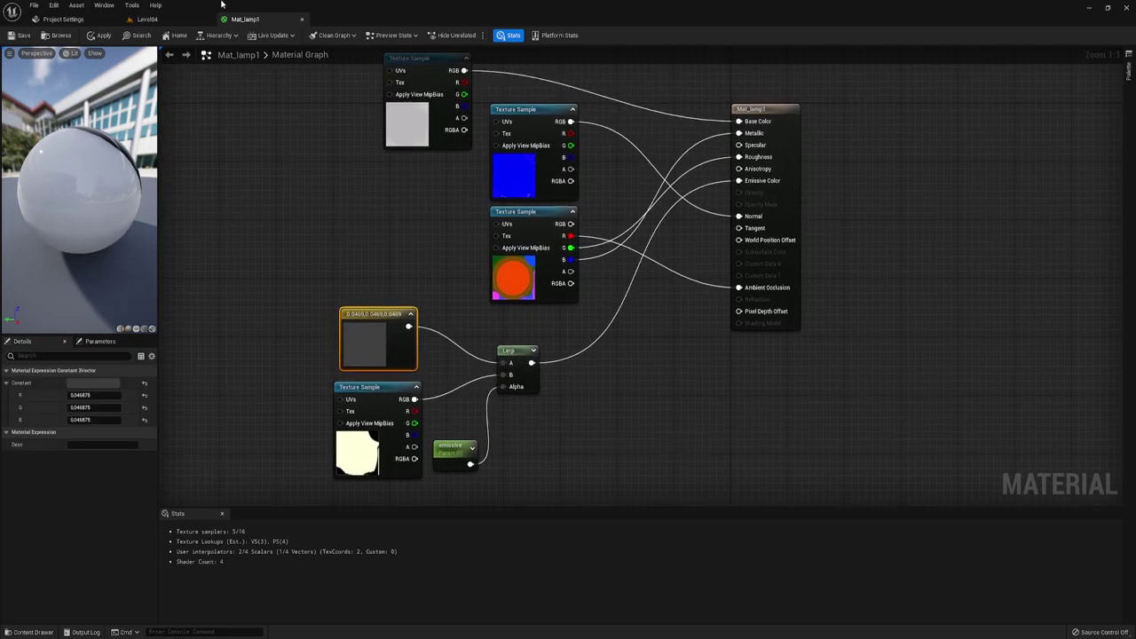
- Create an Actor-based Blueprint Class named AC_lamp in the Lamp_mesh folder and open it
left_click(147, 19)
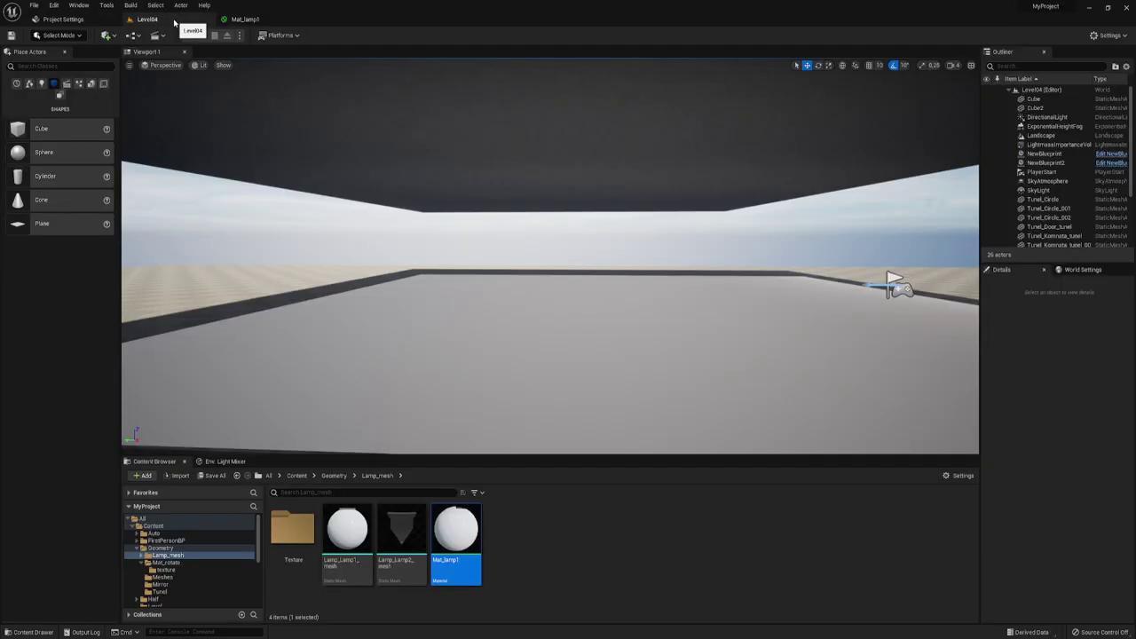
right_click(572, 529)
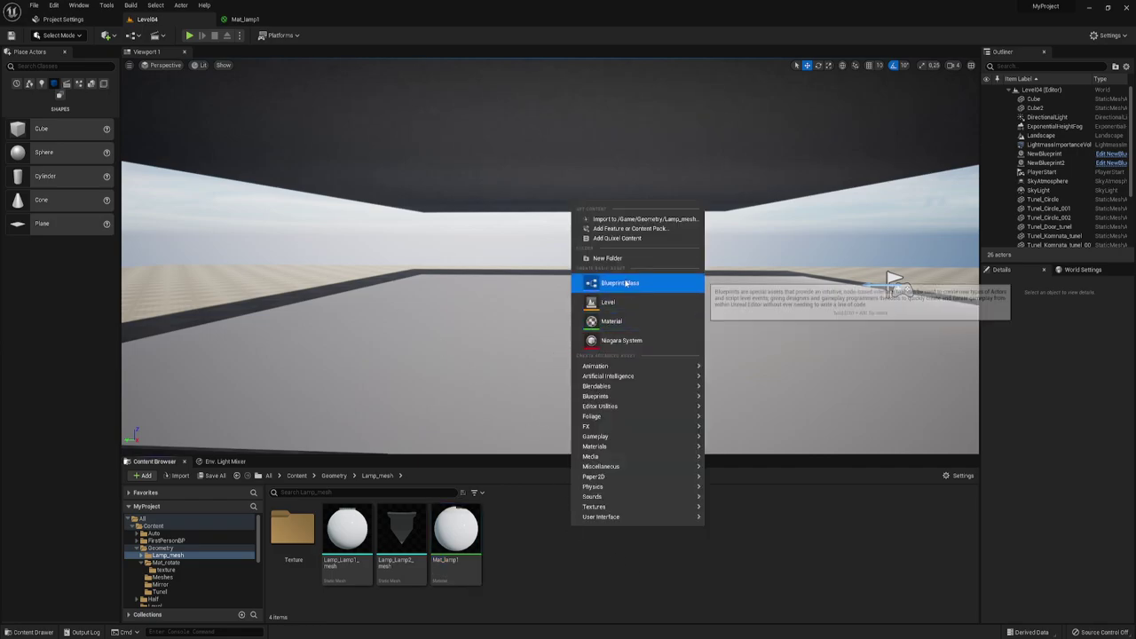
left_click(625, 282)
left_click(493, 248)
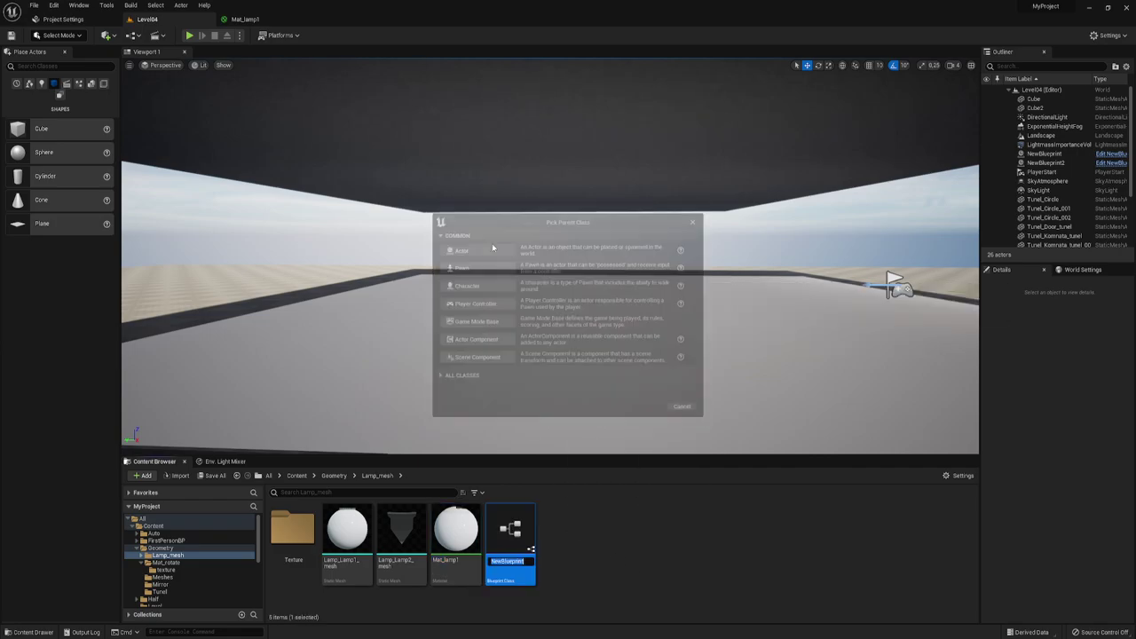
type("AC|")
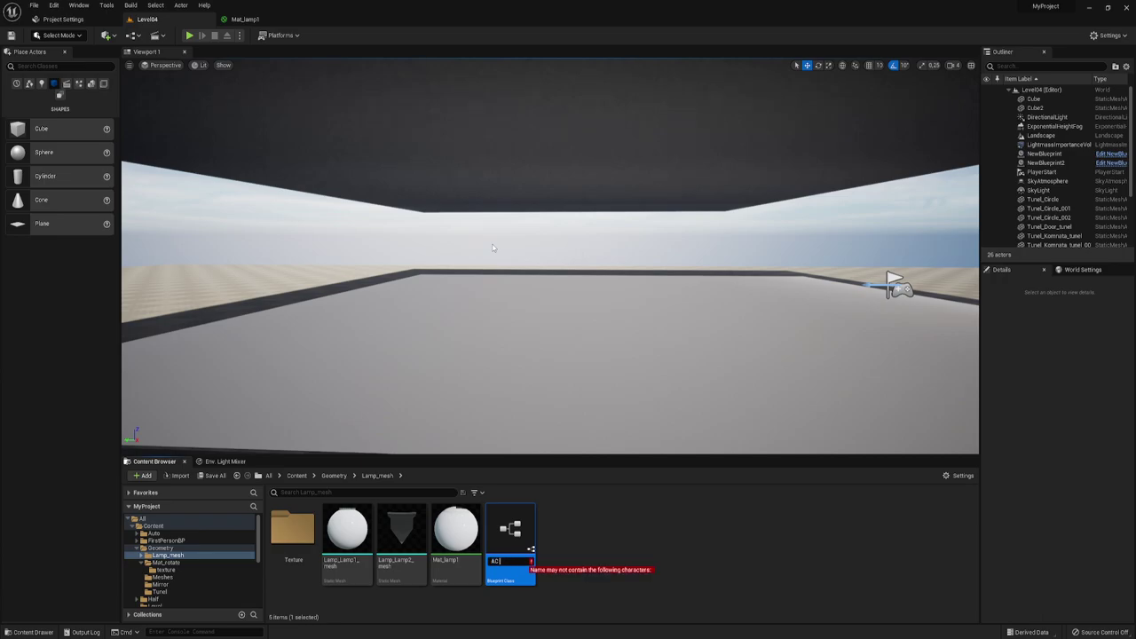
key("BackSpace")
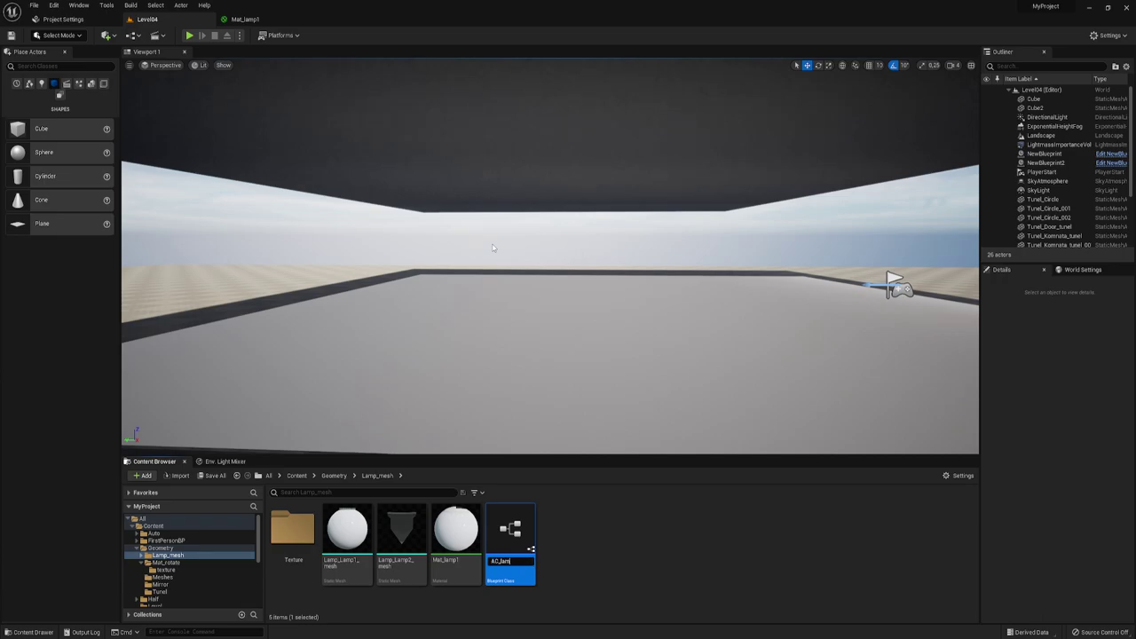
key("Return")
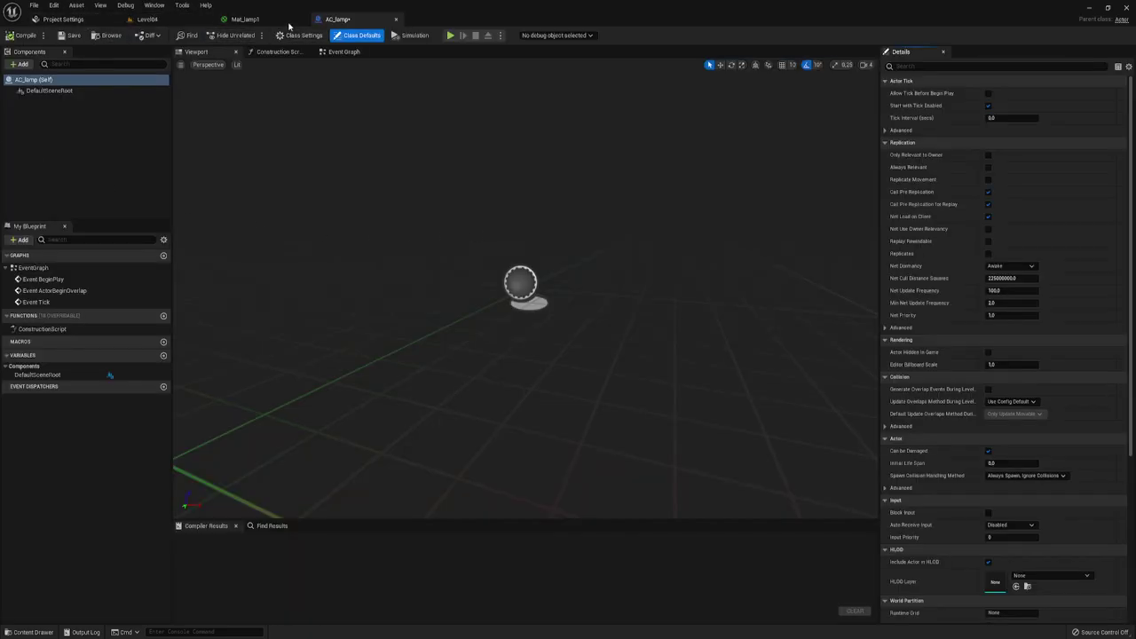
- Reorder the editor tabs so the Mat_lamp1 tab sits ahead of Level04
left_click(249, 19)
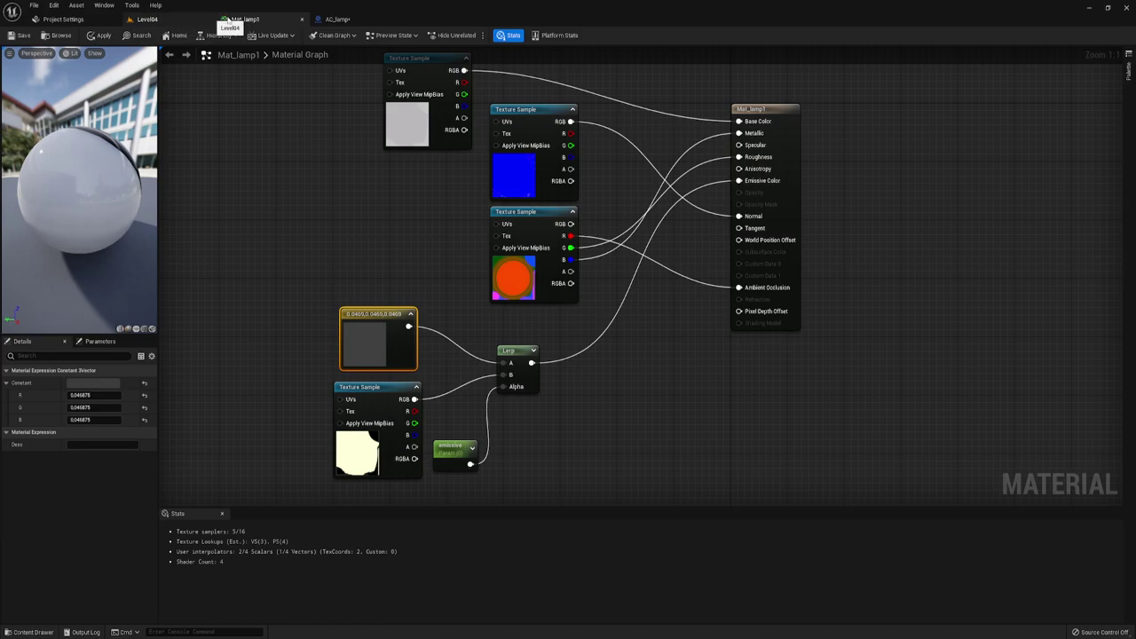
left_click_drag(251, 21, 161, 18)
left_click(243, 20)
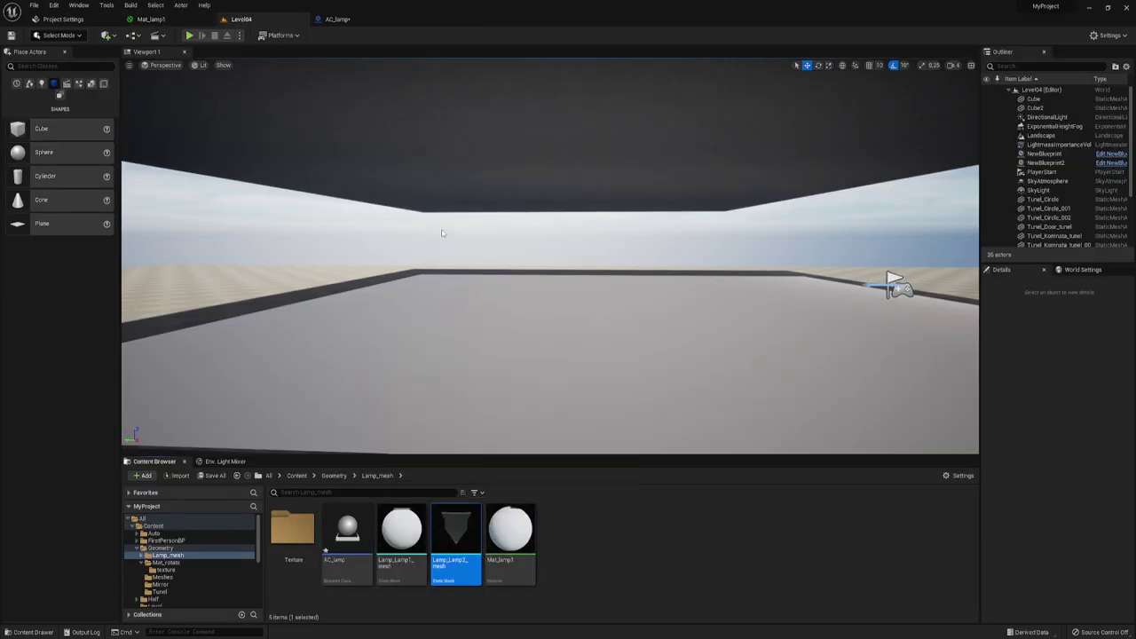
- In AC_lamp, add a Lamp_Lamp2_mesh static mesh component under DefaultSceneRoot
left_click(344, 18)
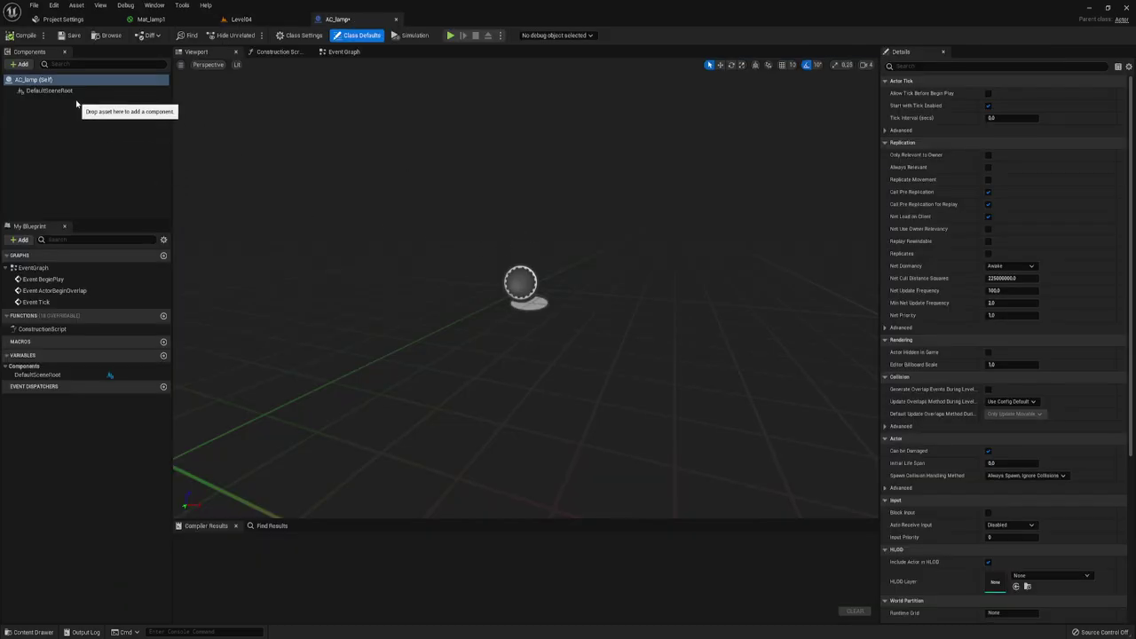
left_click(18, 64)
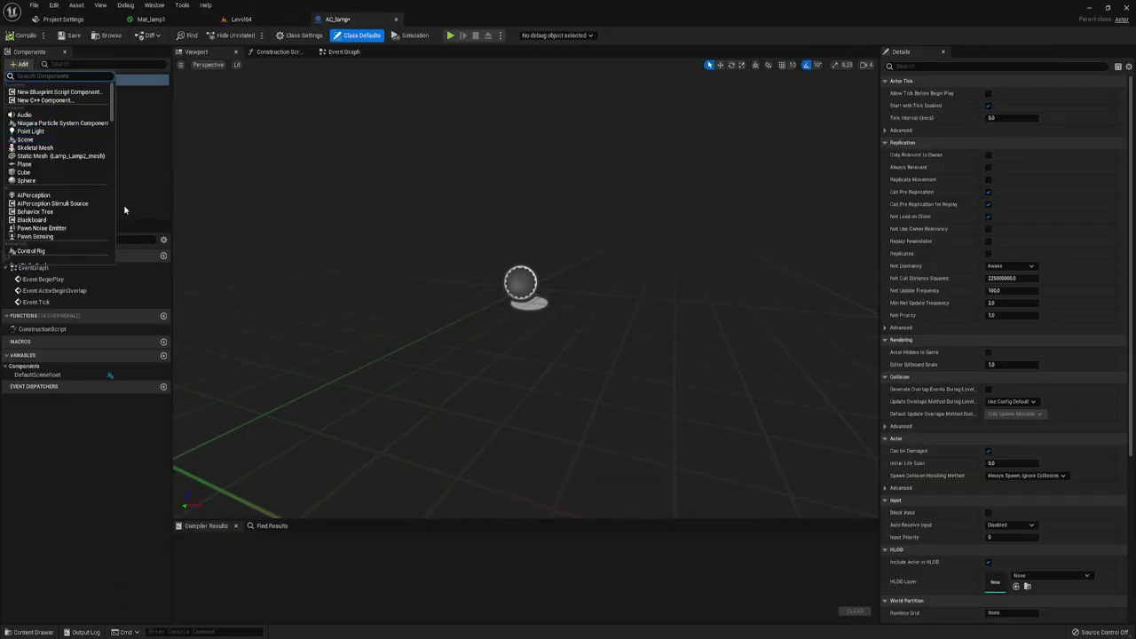
left_click(54, 164)
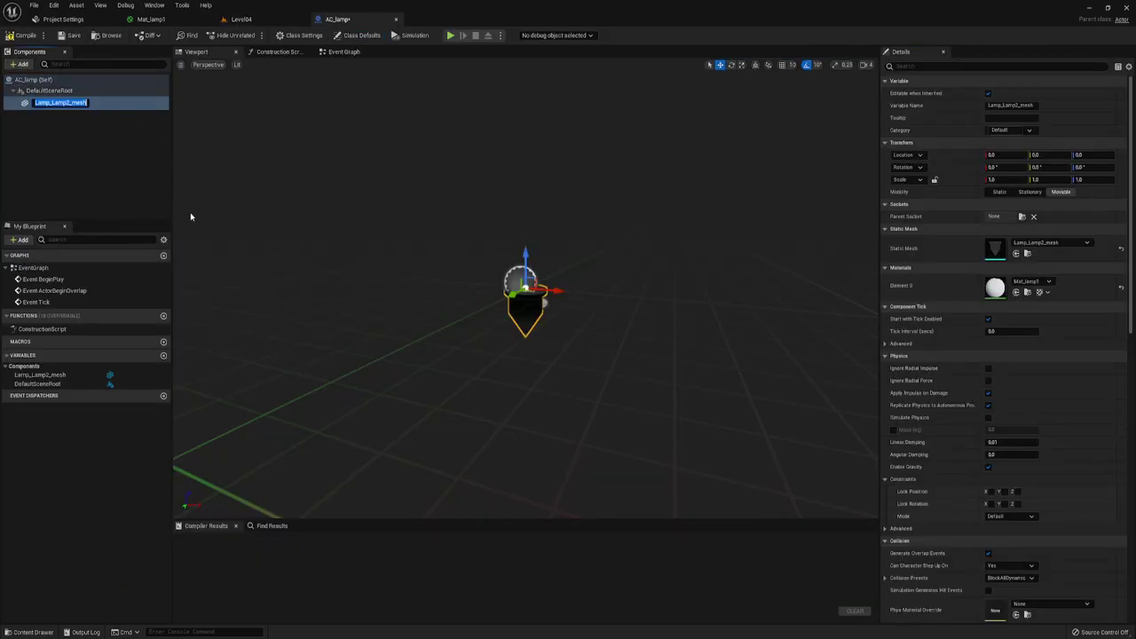
left_click(587, 397)
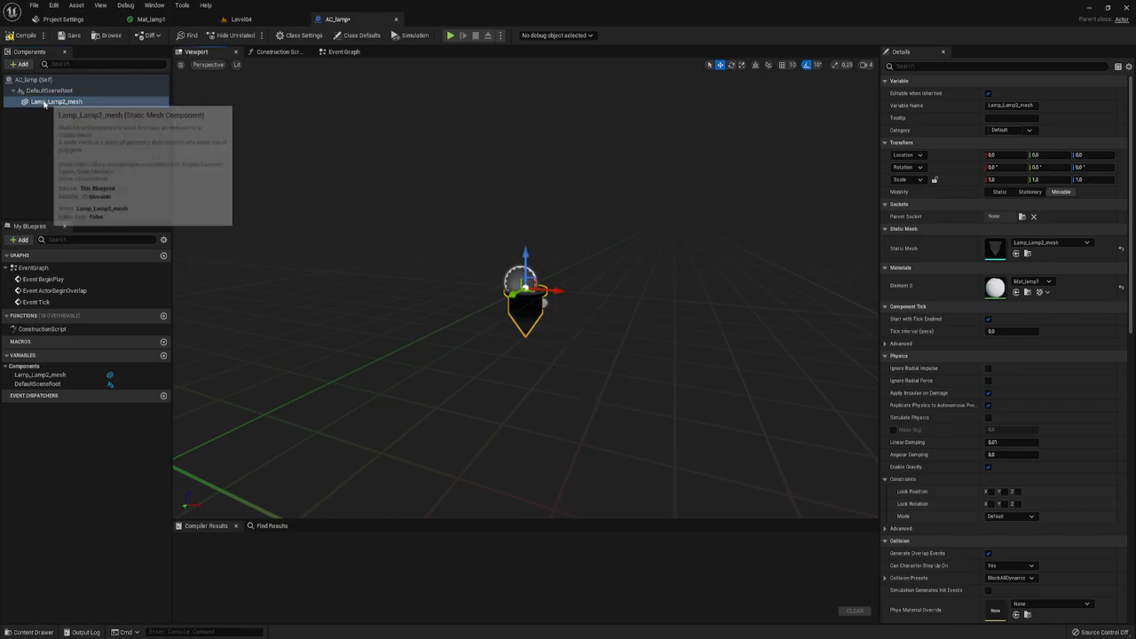
- Select Lamp_Lamp1_mesh in the Level04 Content Browser and return to the AC_lamp editor
left_click(238, 20)
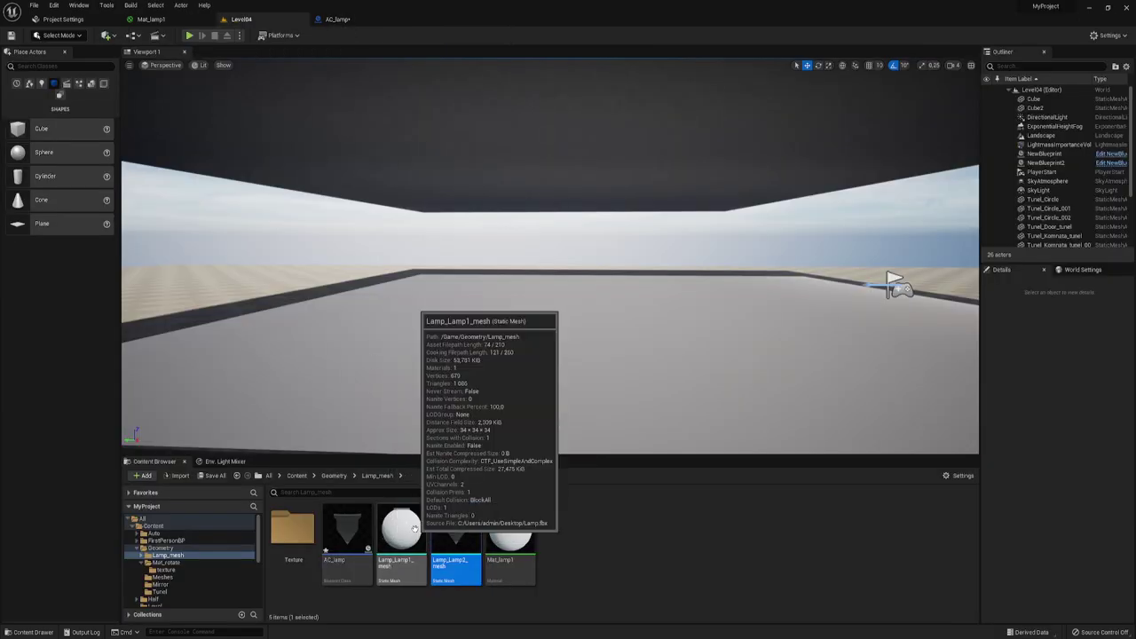
left_click(403, 532)
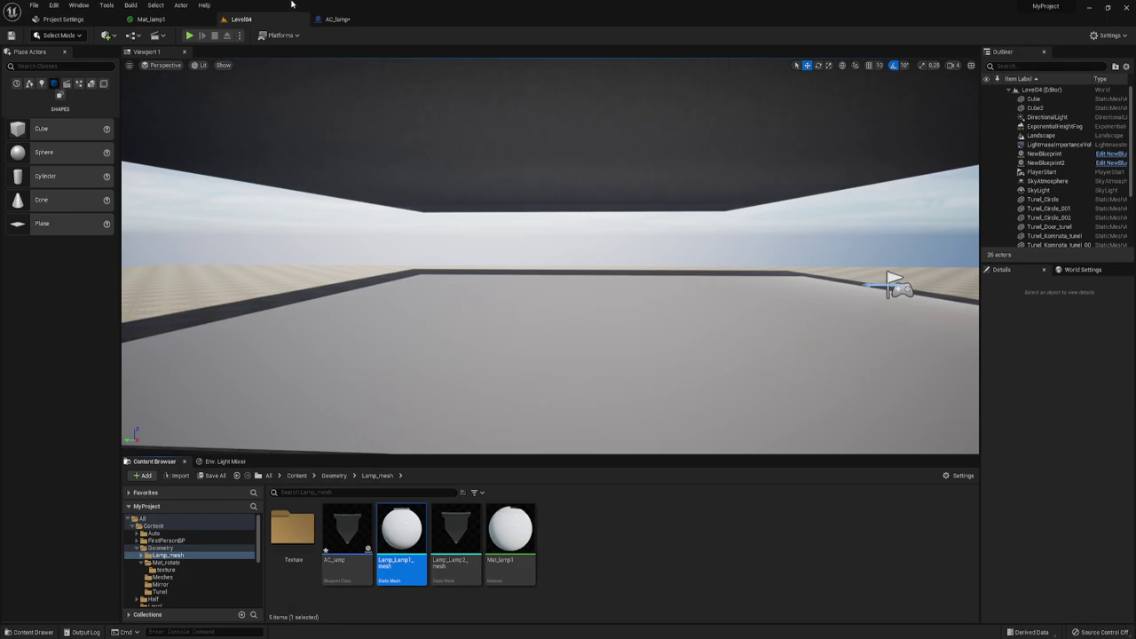
left_click(335, 19)
- Add a Lamp_Lamp1_mesh static mesh component under the Lamp_Lamp2_mesh lamp head
left_click(19, 64)
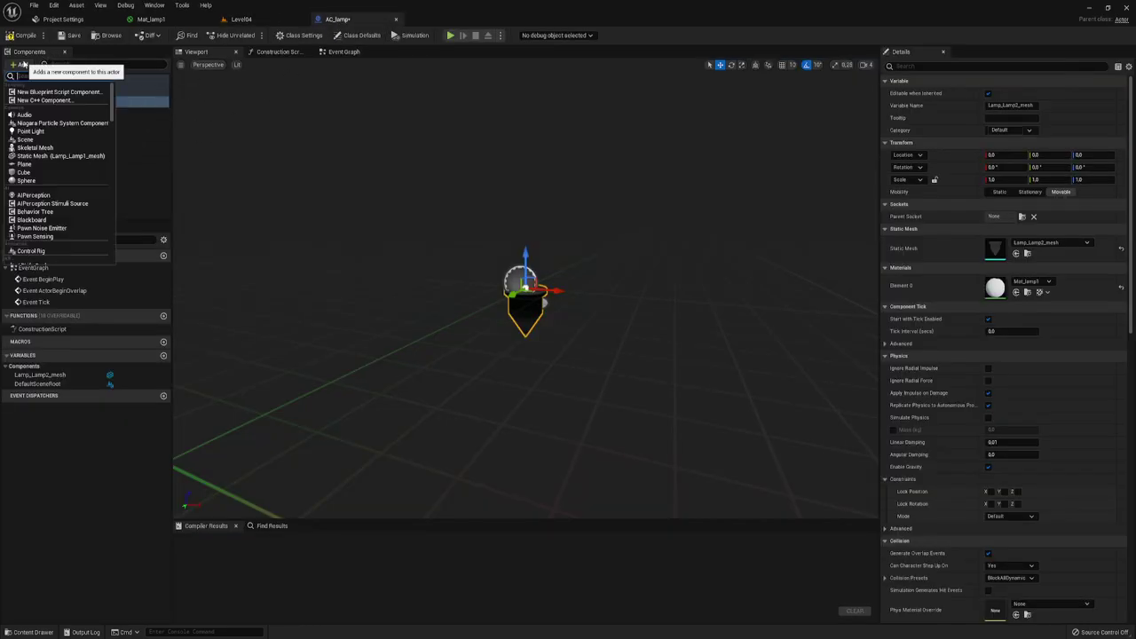
left_click(69, 153)
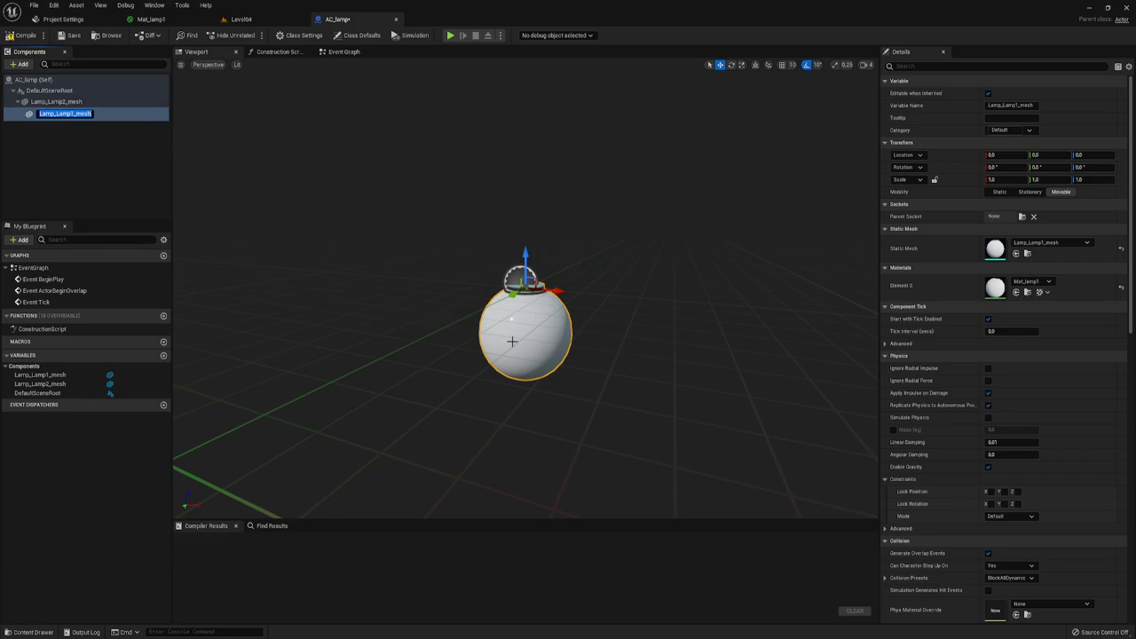
key("Return")
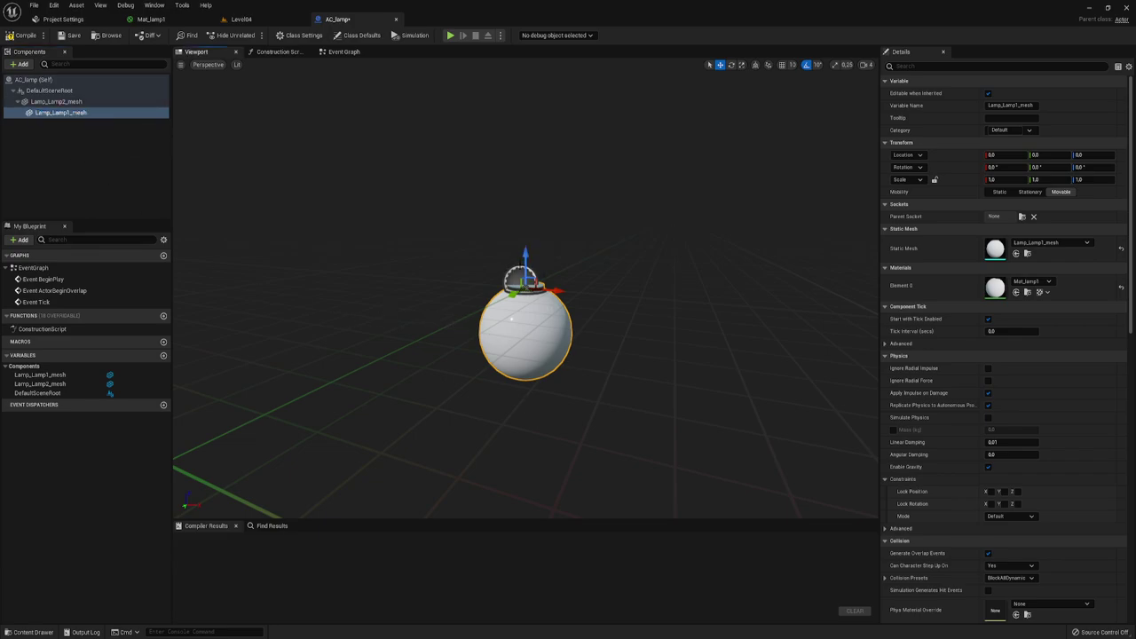
- Lower the Lamp_Lamp1_mesh sphere to about Z -52 below the lamp head
left_click_drag(525, 262, 502, 412)
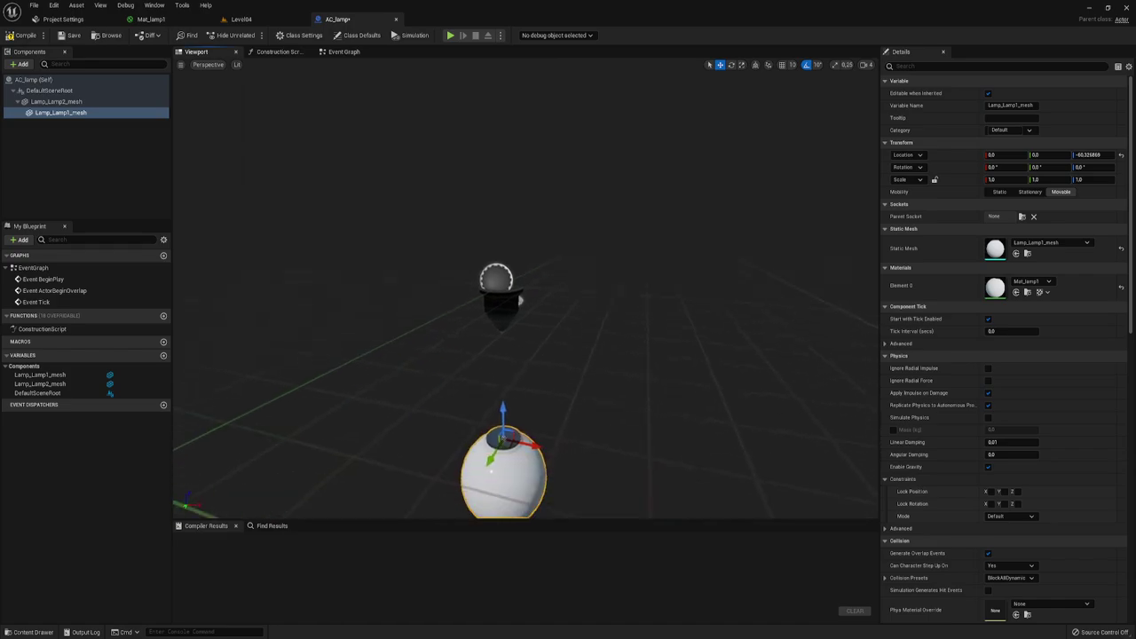
key("f")
scroll(525, 337, "down", 3)
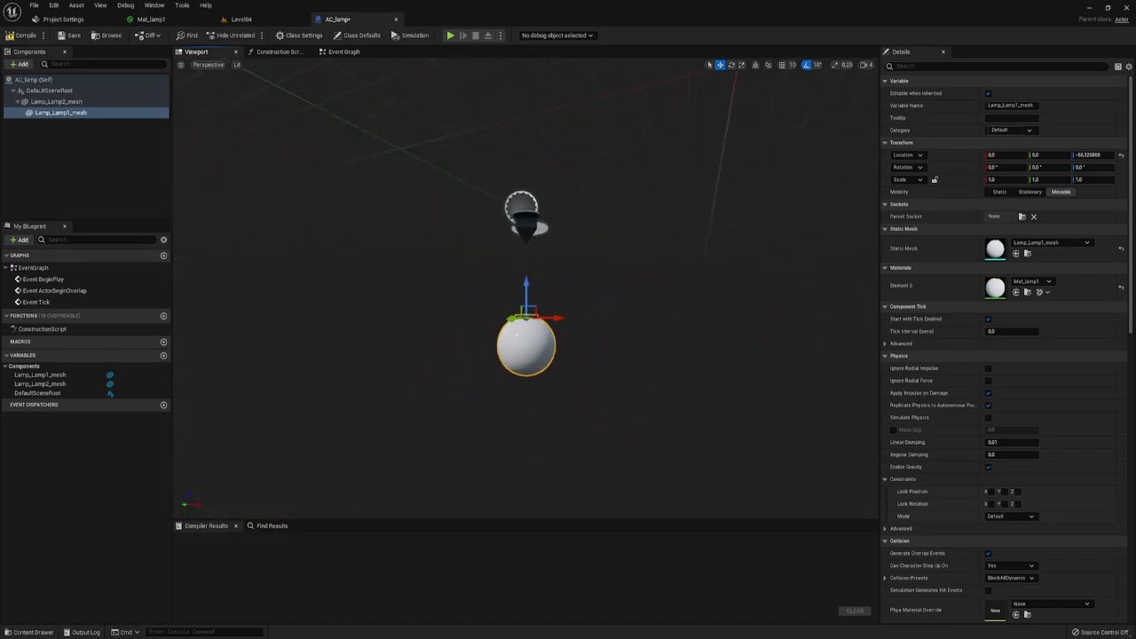
right_click_drag(613, 408, 612, 407)
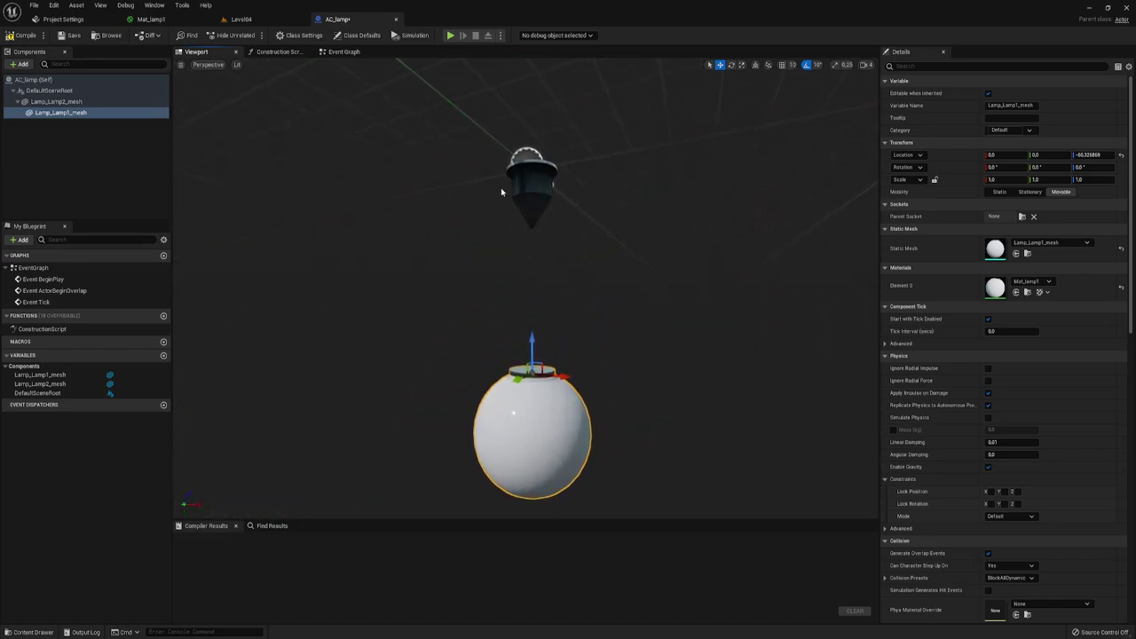
left_click_drag(532, 341, 533, 313)
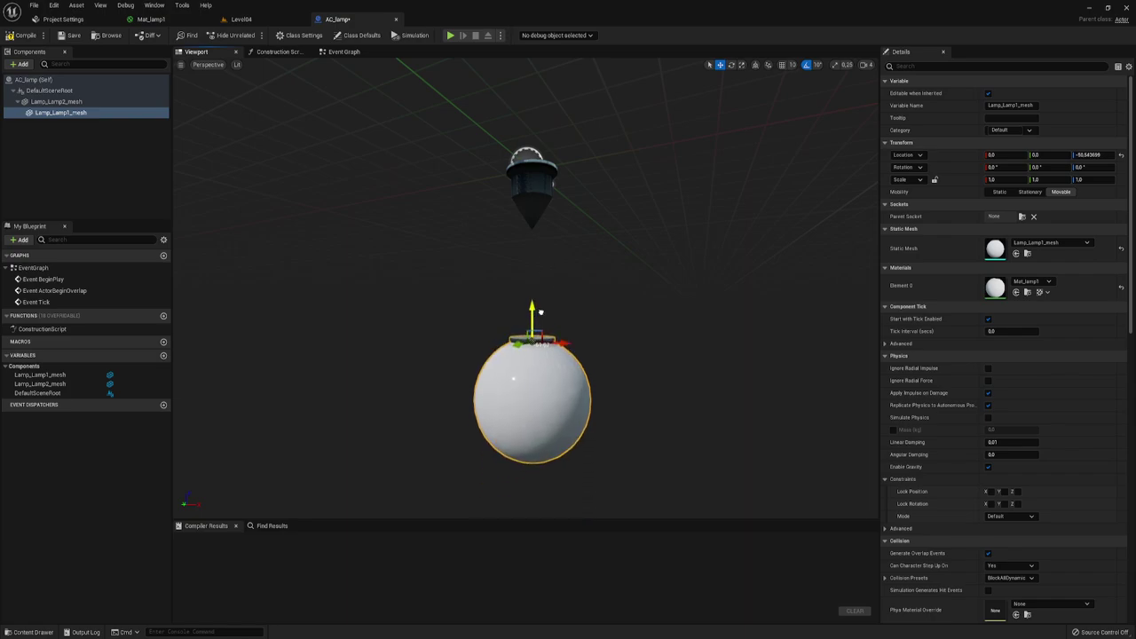
right_click_drag(603, 329, 603, 330)
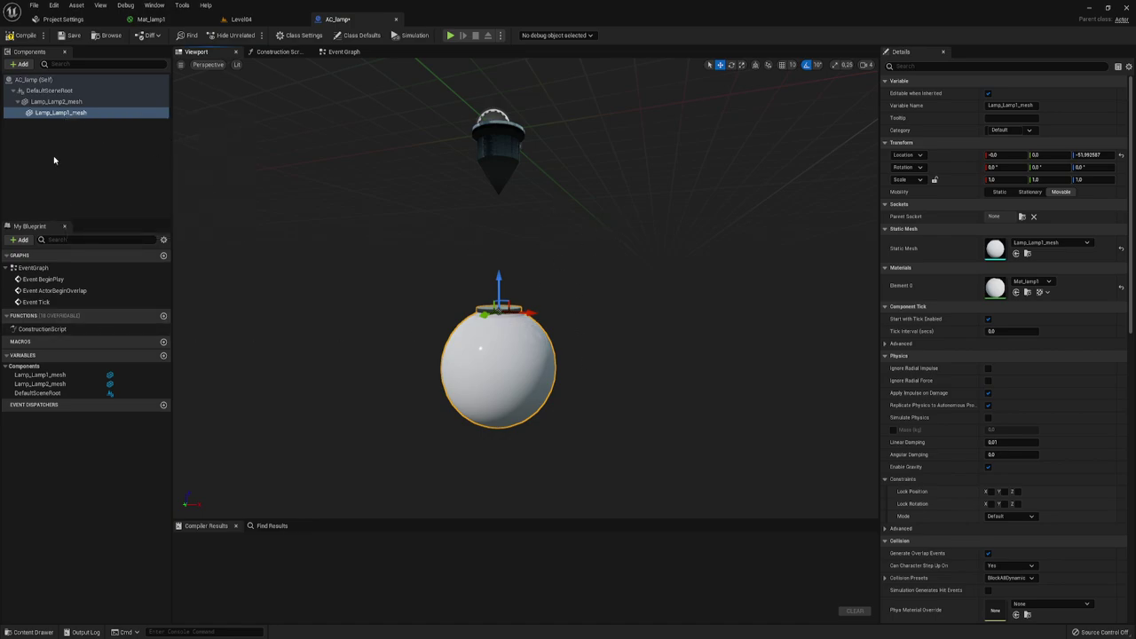
left_click(43, 101)
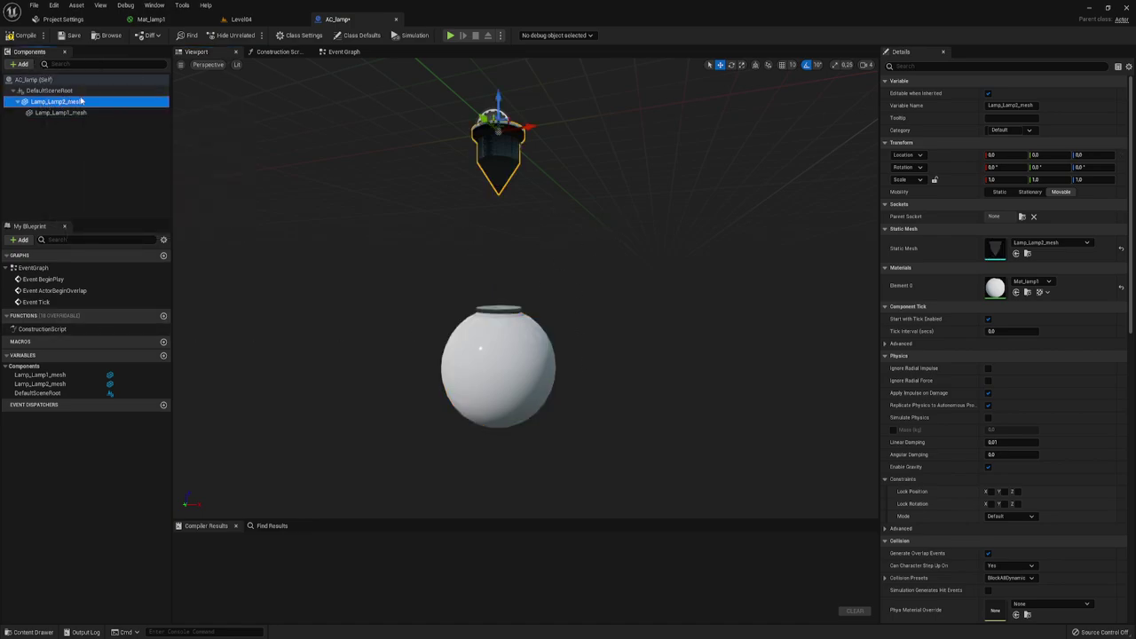
- Add a Physics Constraint component under Lamp_Lamp2_mesh, keeping the default PhysicsConstraint name
left_click(22, 64)
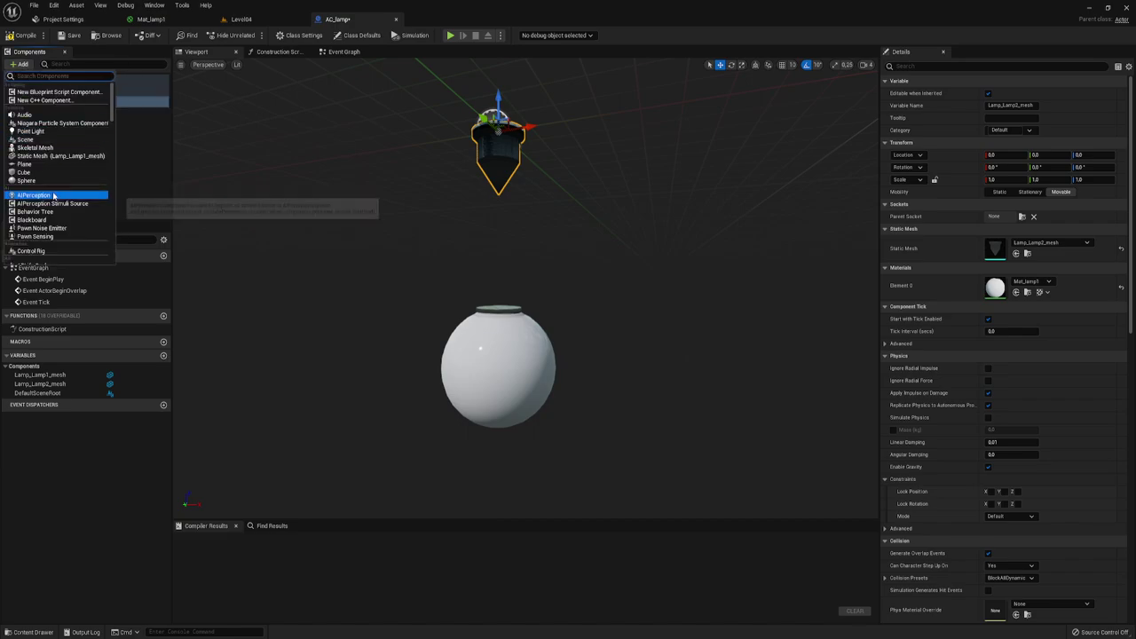
type("ph")
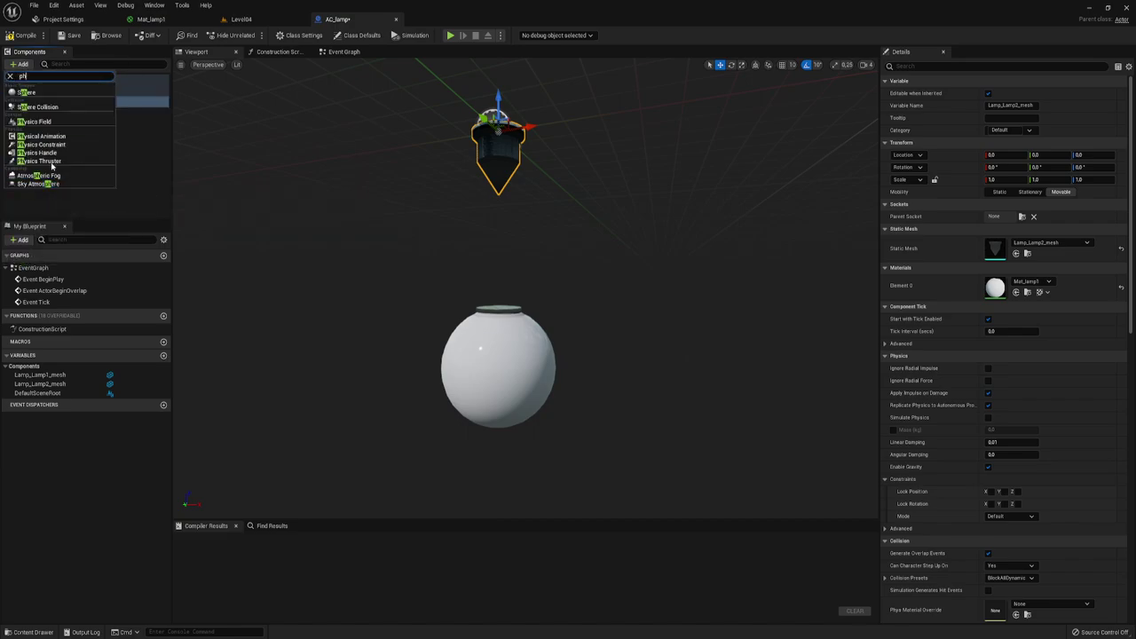
left_click(54, 145)
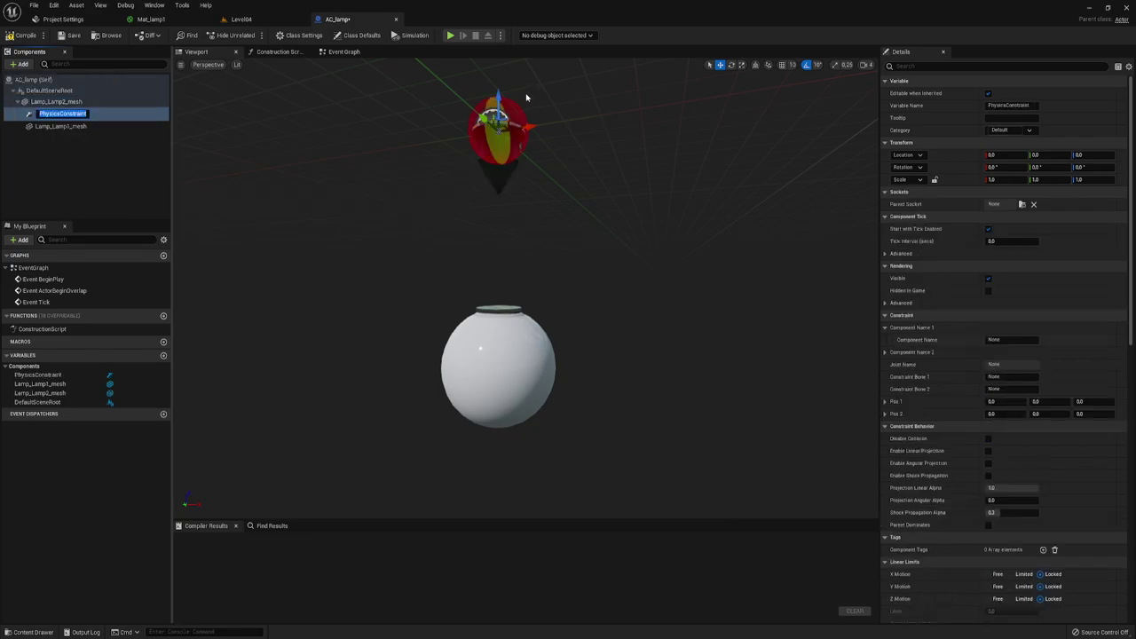
key("Return")
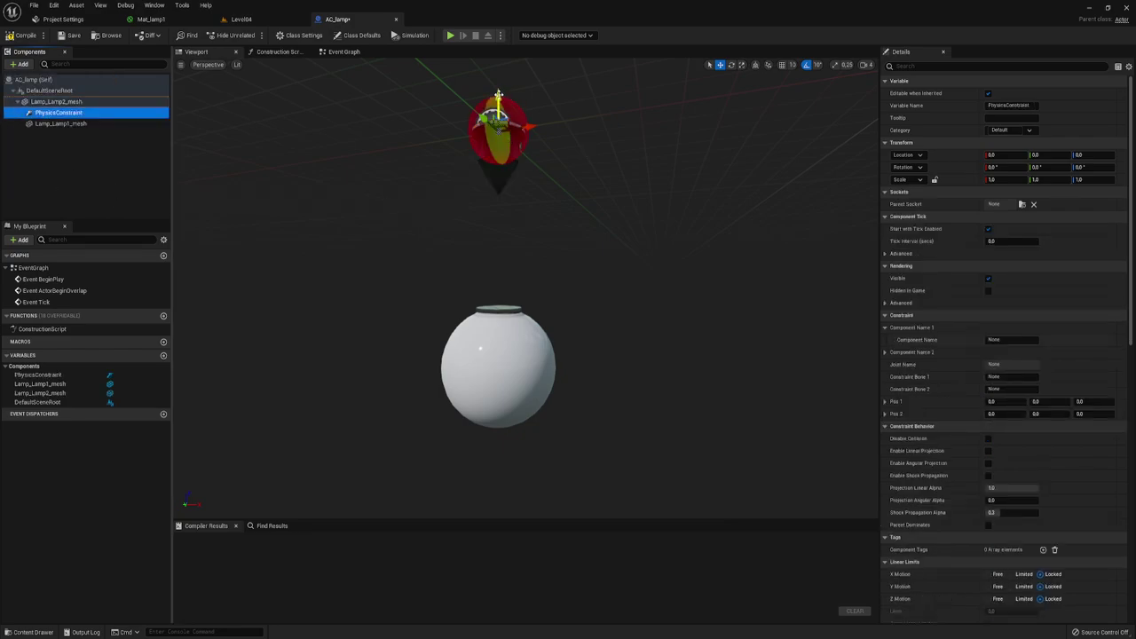
- Move the PhysicsConstraint down to the lamp cap's bottom with Location Z set to -15
left_click_drag(499, 95, 516, 178)
scroll(515, 178, "up", 3)
scroll(516, 178, "up", 3)
scroll(516, 178, "up", 3)
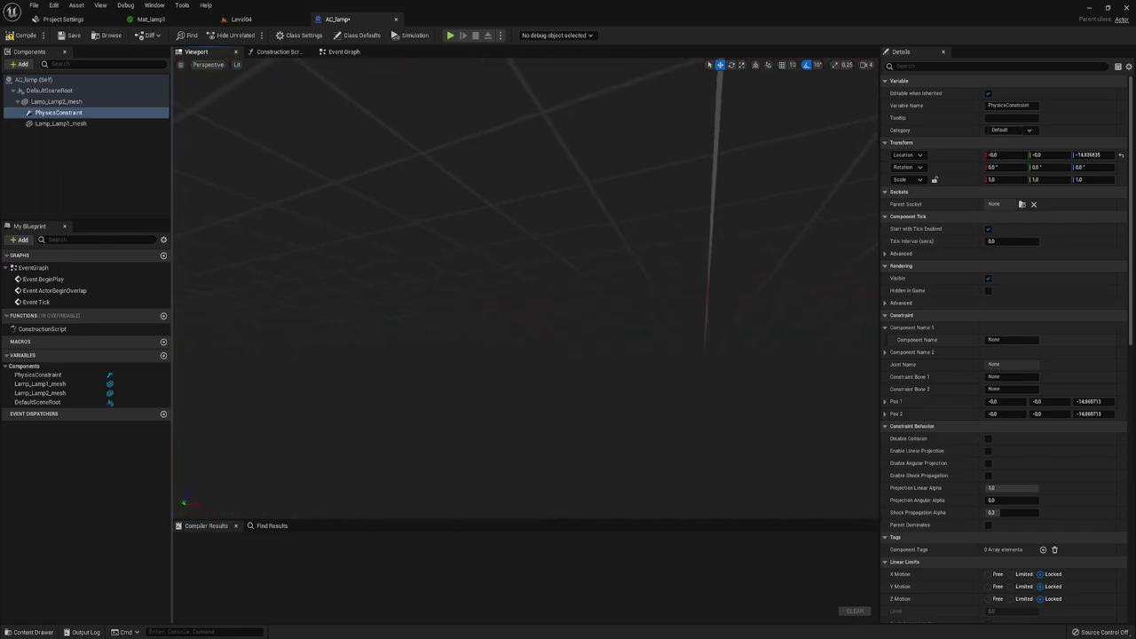
scroll(515, 178, "down", 3)
scroll(516, 178, "up", 3)
scroll(516, 178, "down", 3)
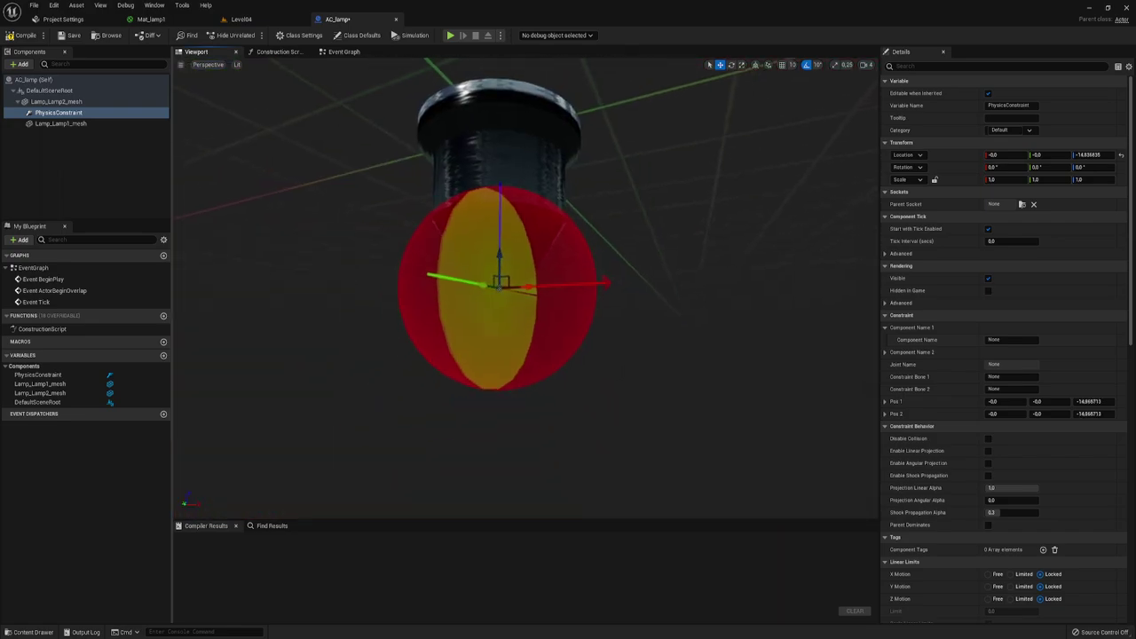
left_click(1084, 154)
type("-1")
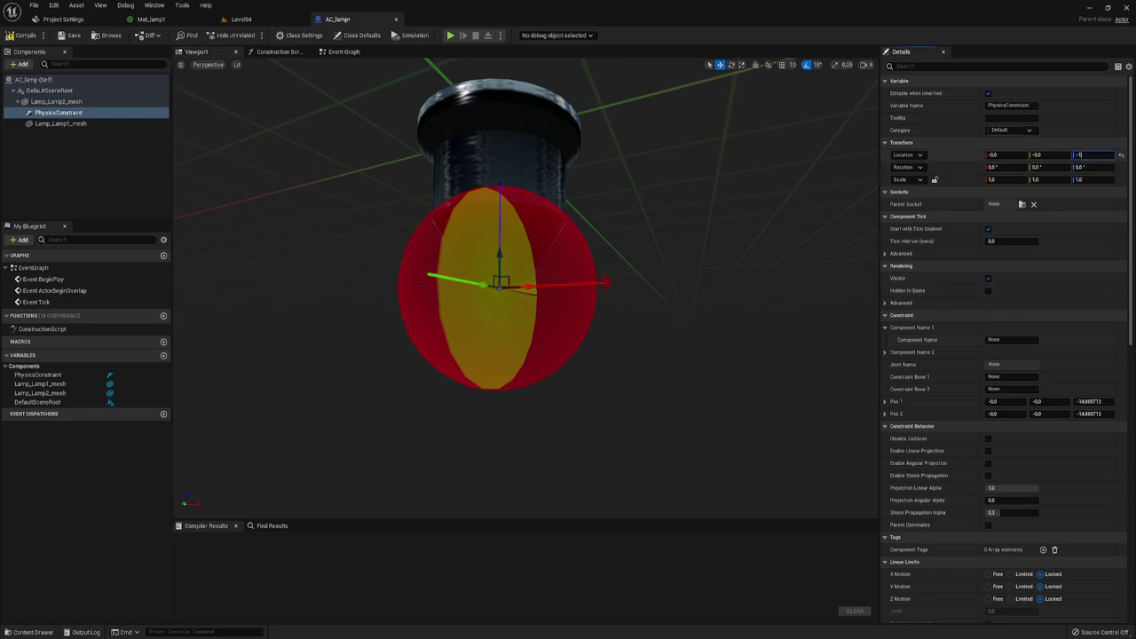
type("5")
key("Return")
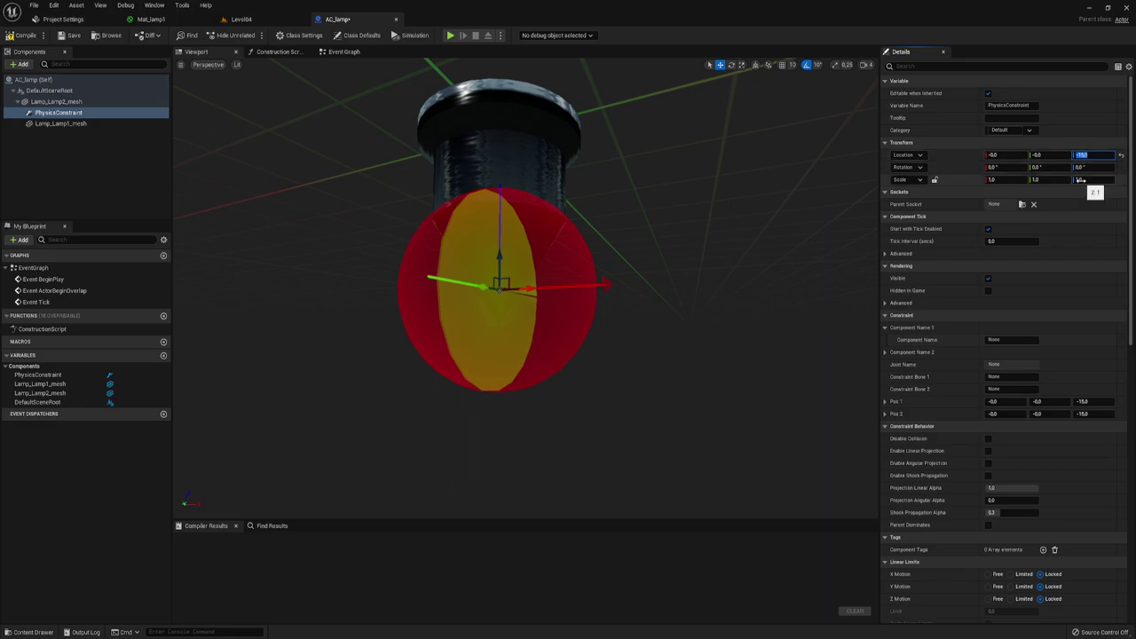
- Browse the PhysicsConstraint details, reframe the lamp, and select the Lamp_Lamp1_mesh sphere
scroll(986, 307, "down", 1)
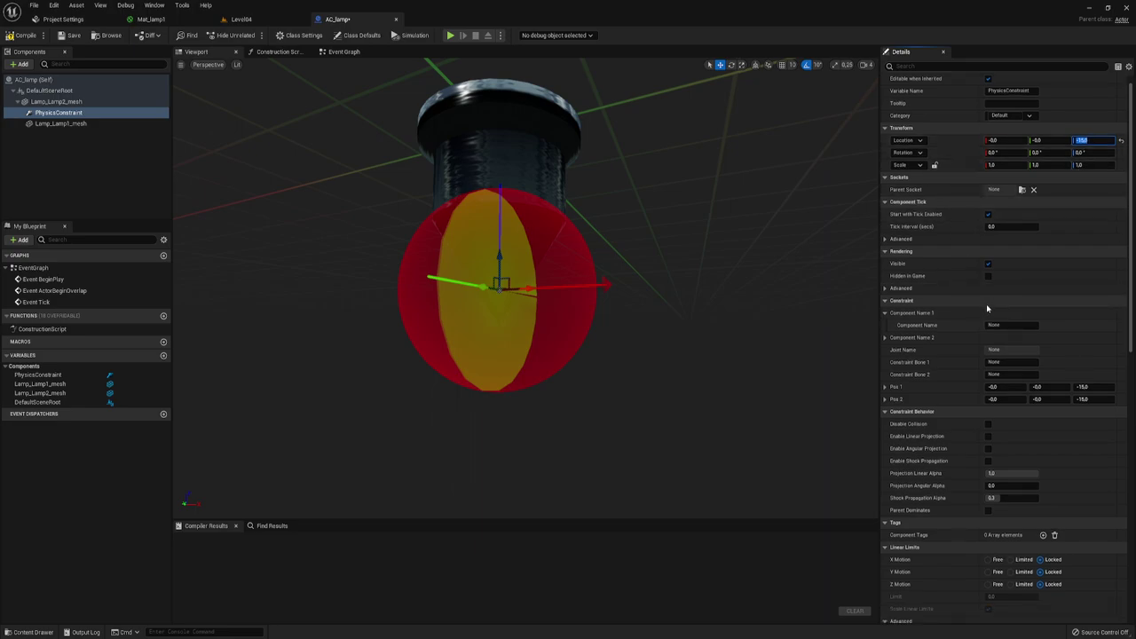
scroll(986, 307, "down", 2)
scroll(986, 307, "down", 2)
scroll(988, 308, "down", 2)
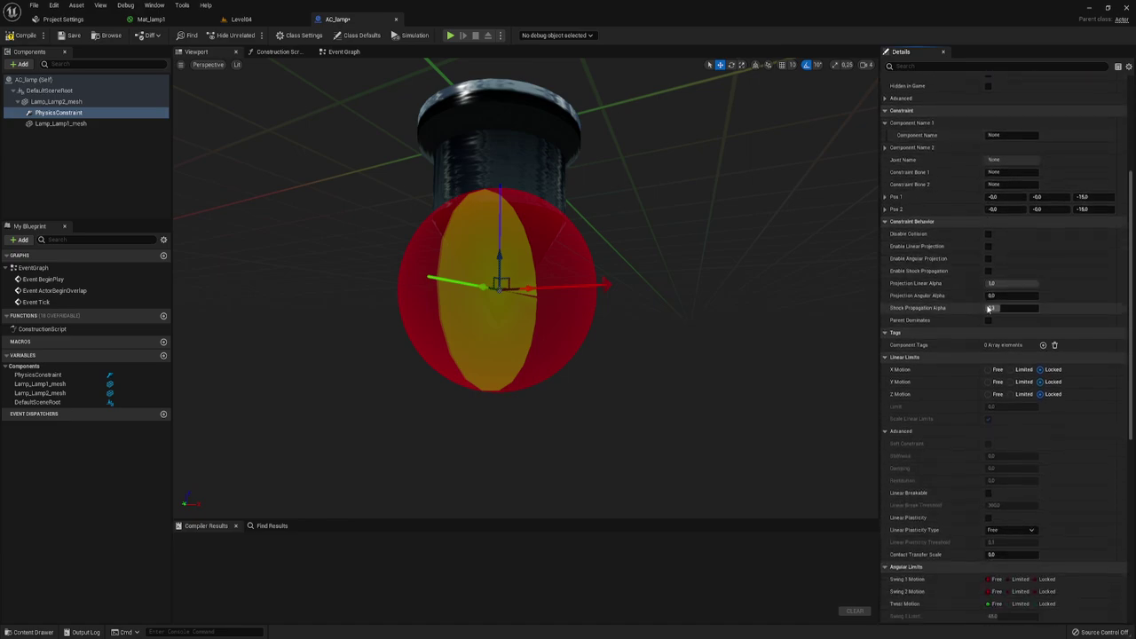
scroll(989, 308, "down", 2)
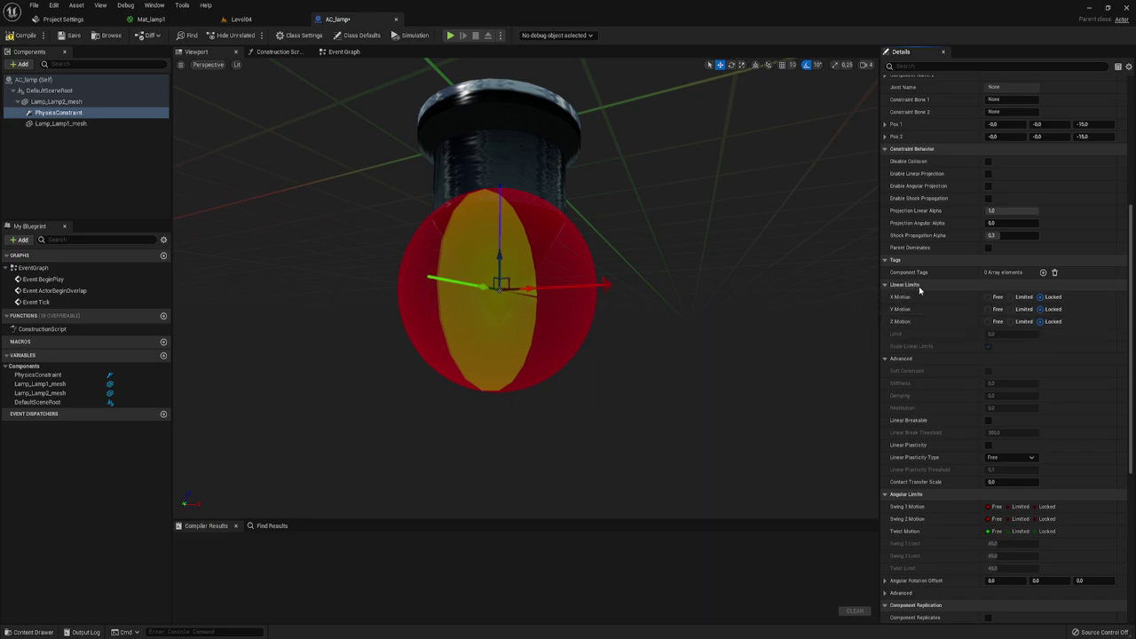
scroll(563, 334, "down", 5)
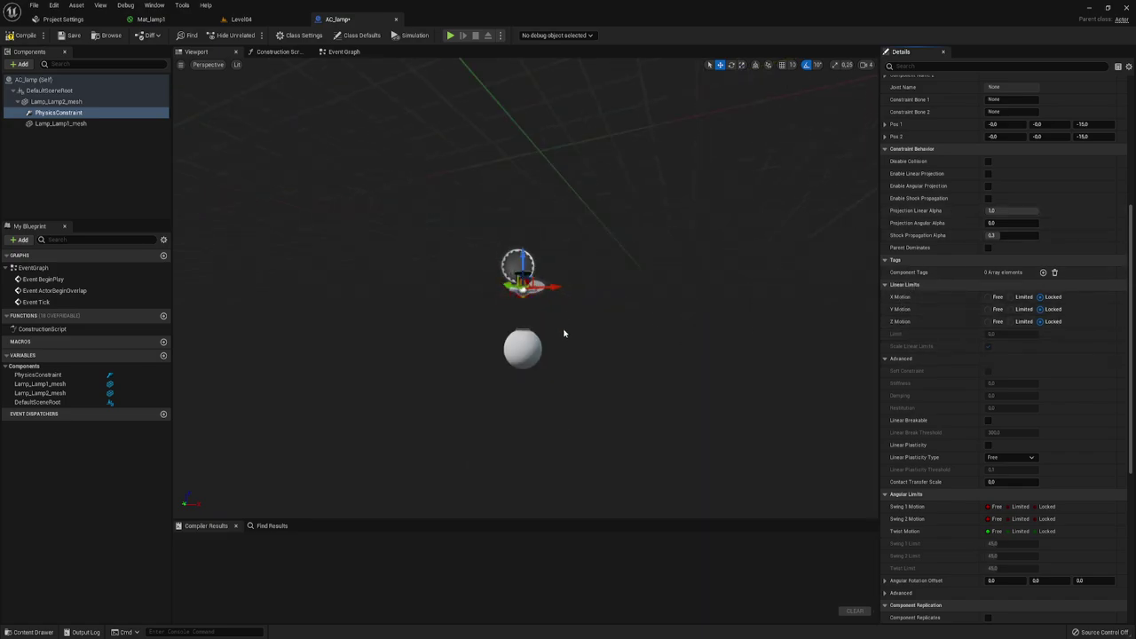
left_click_drag(564, 334, 564, 266)
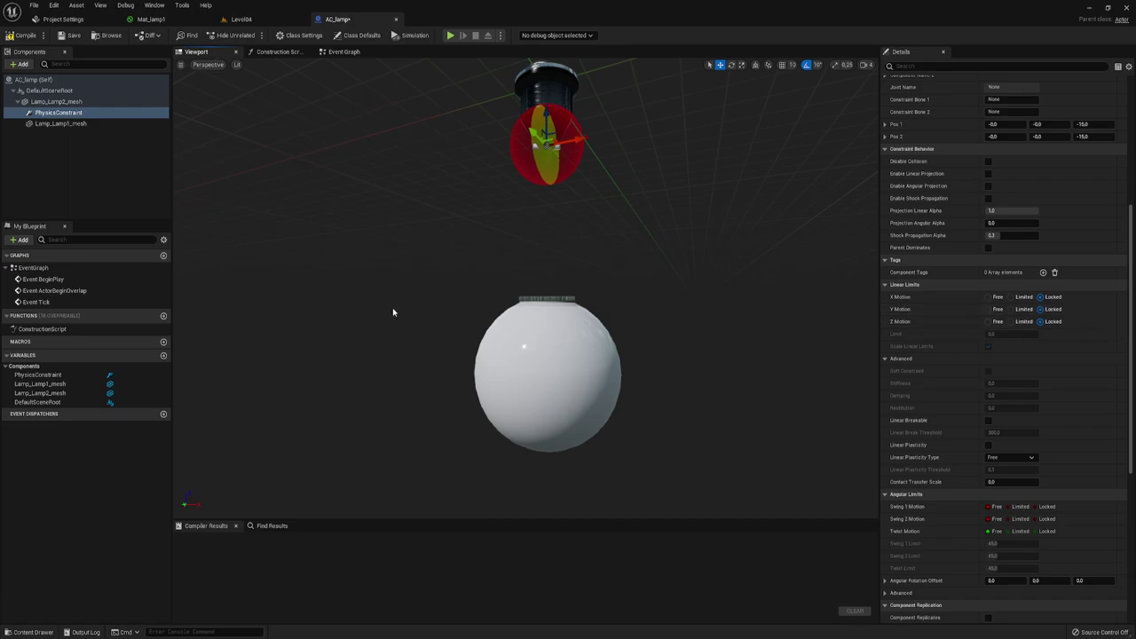
left_click(57, 129)
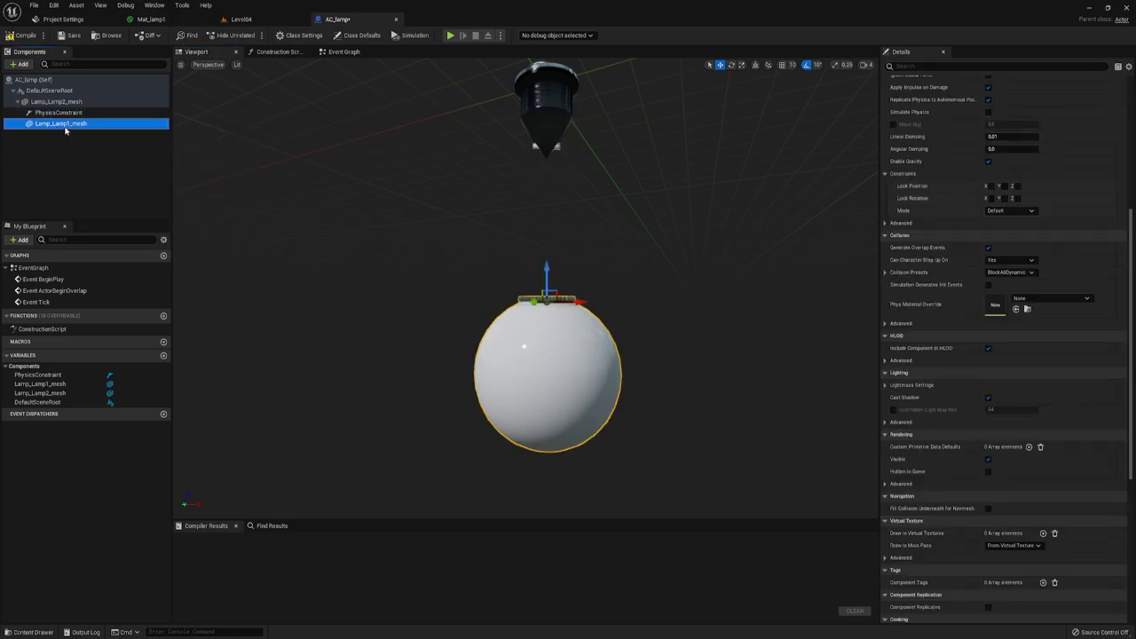
- Paste Lamp_Lamp1_mesh's name into the PhysicsConstraint's Component Name 1
left_click(65, 129)
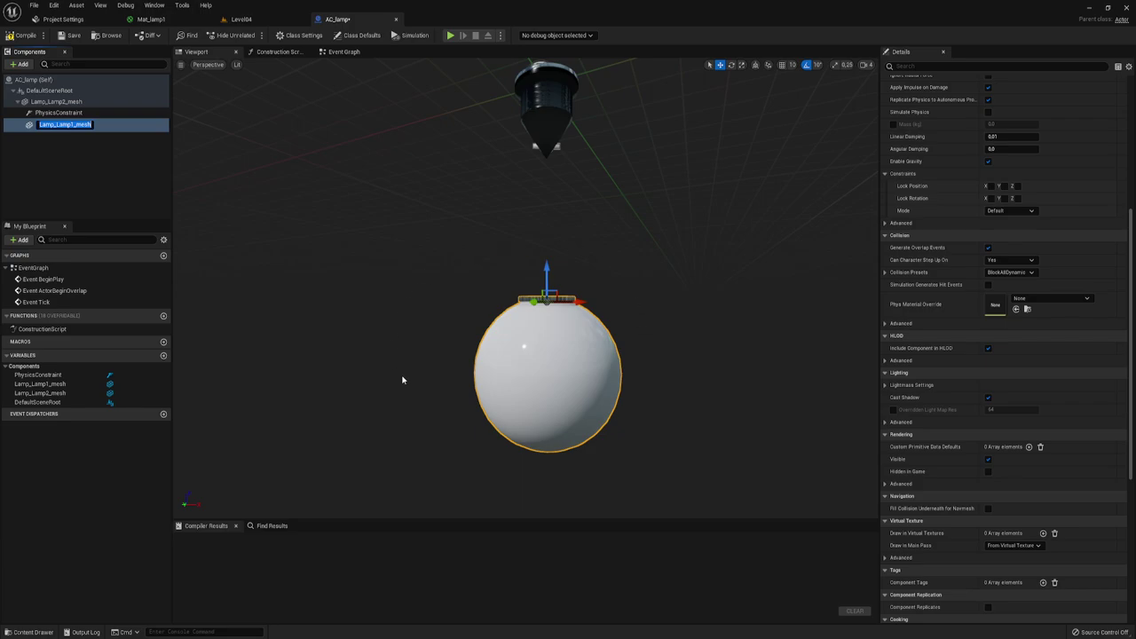
scroll(976, 293, "up", 5)
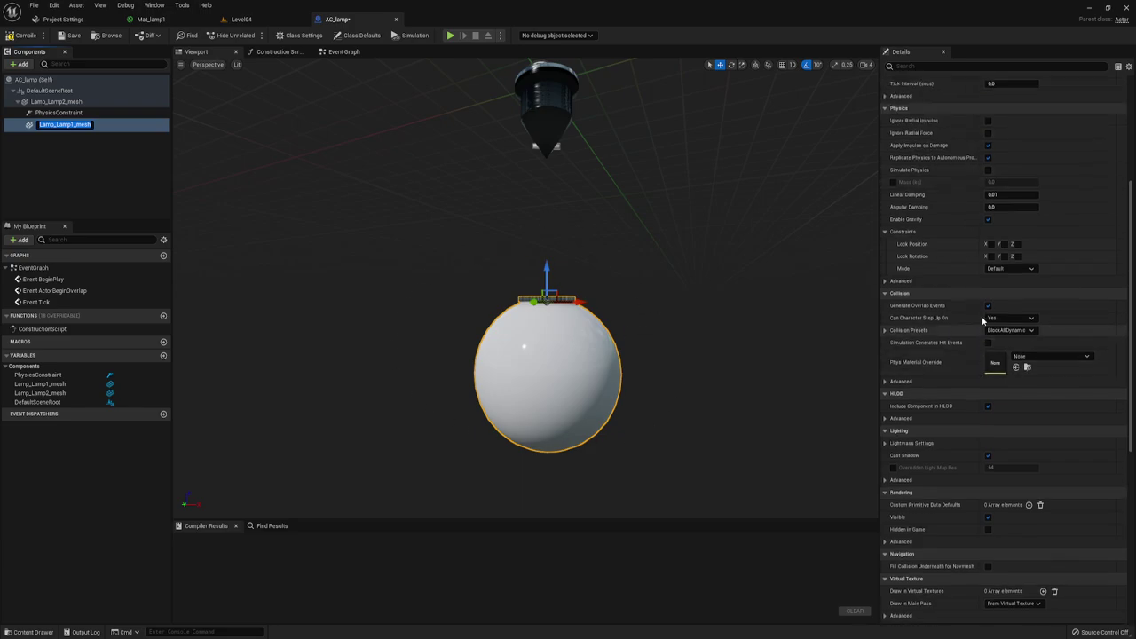
left_click(62, 112)
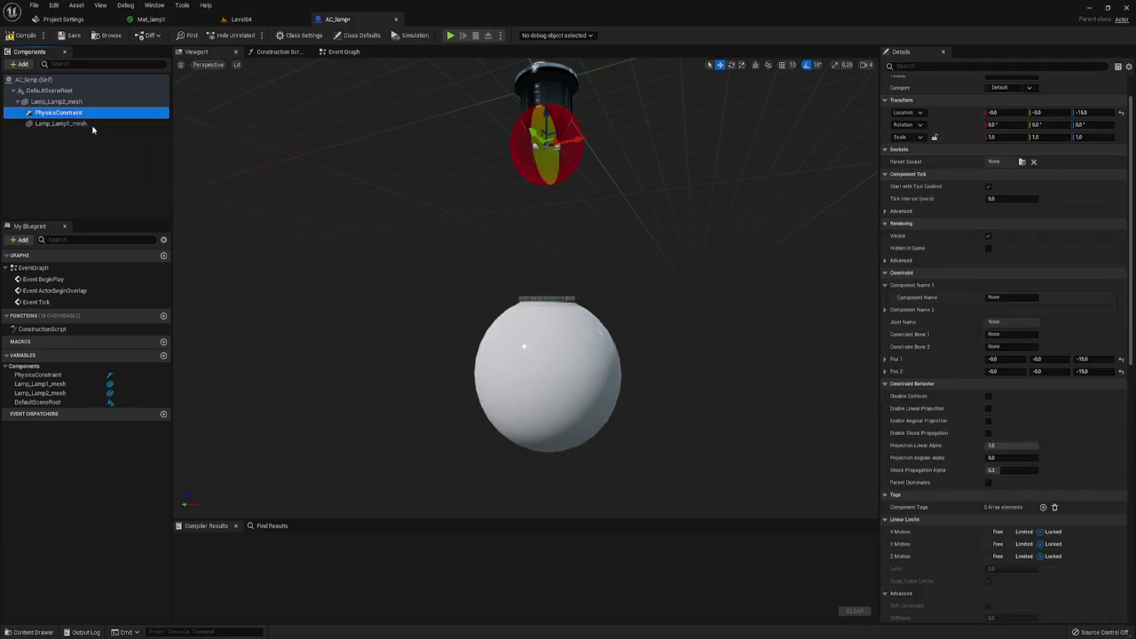
scroll(1039, 302, "up", 1)
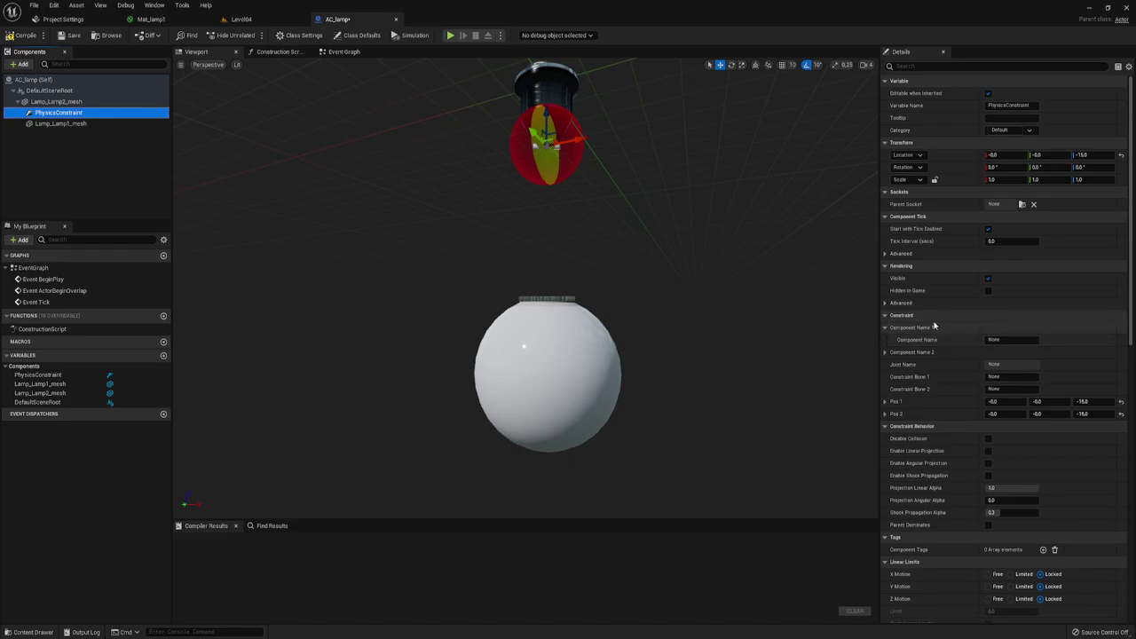
left_click(1010, 342)
type("Lamp_Lamp1_mesh")
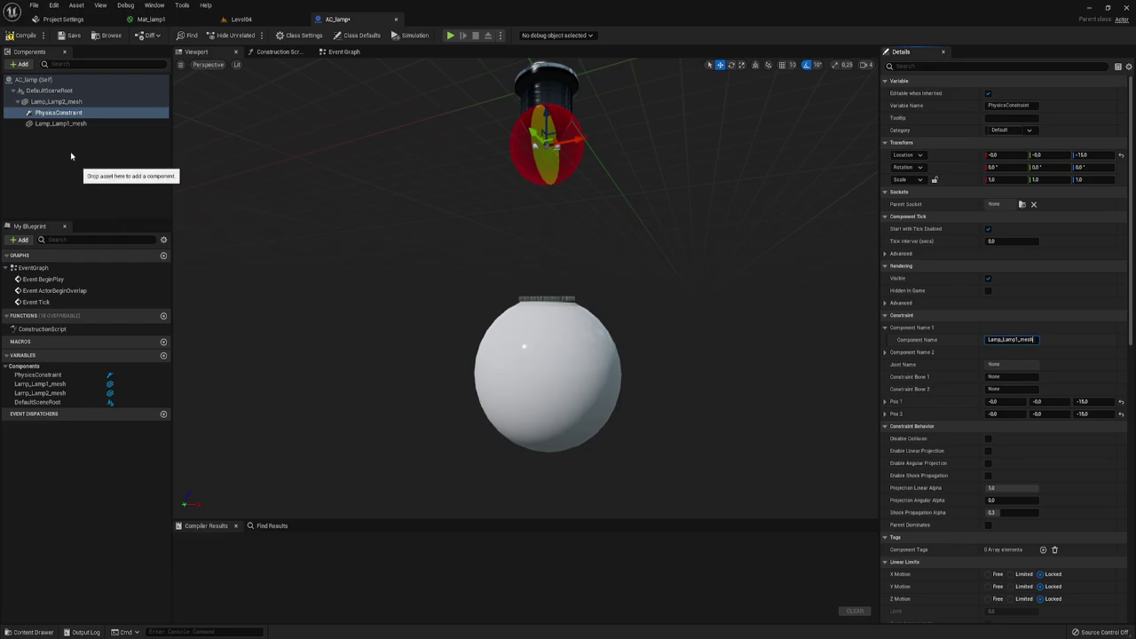
- Enter Lamp_Lamp2_mesh's name as the PhysicsConstraint's Constraint Bone 1
left_click(59, 102)
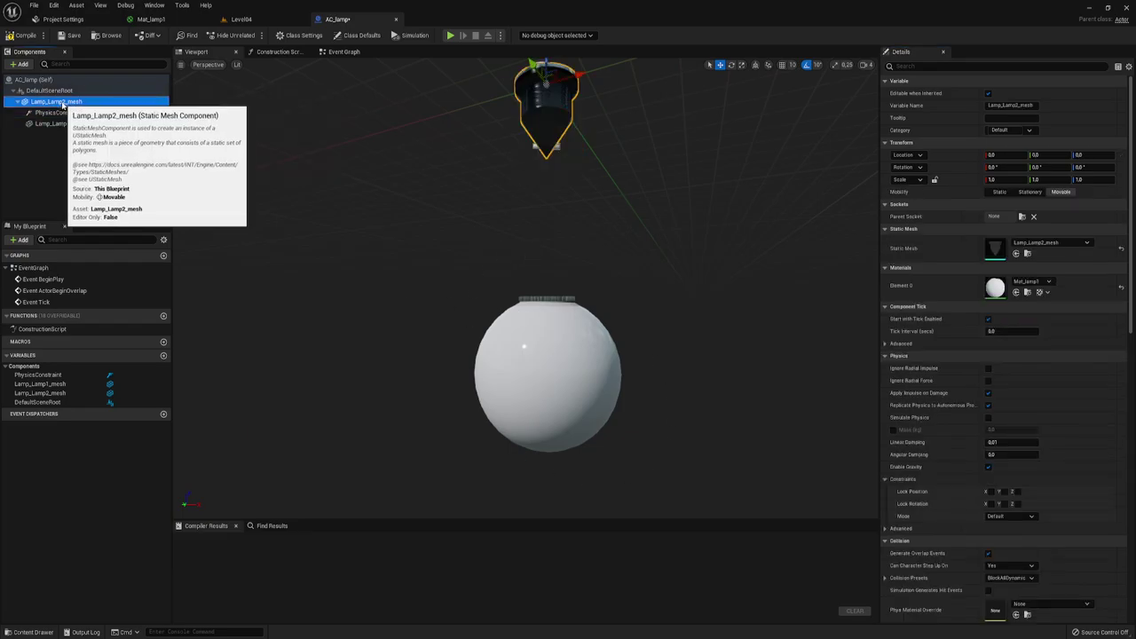
left_click(62, 103)
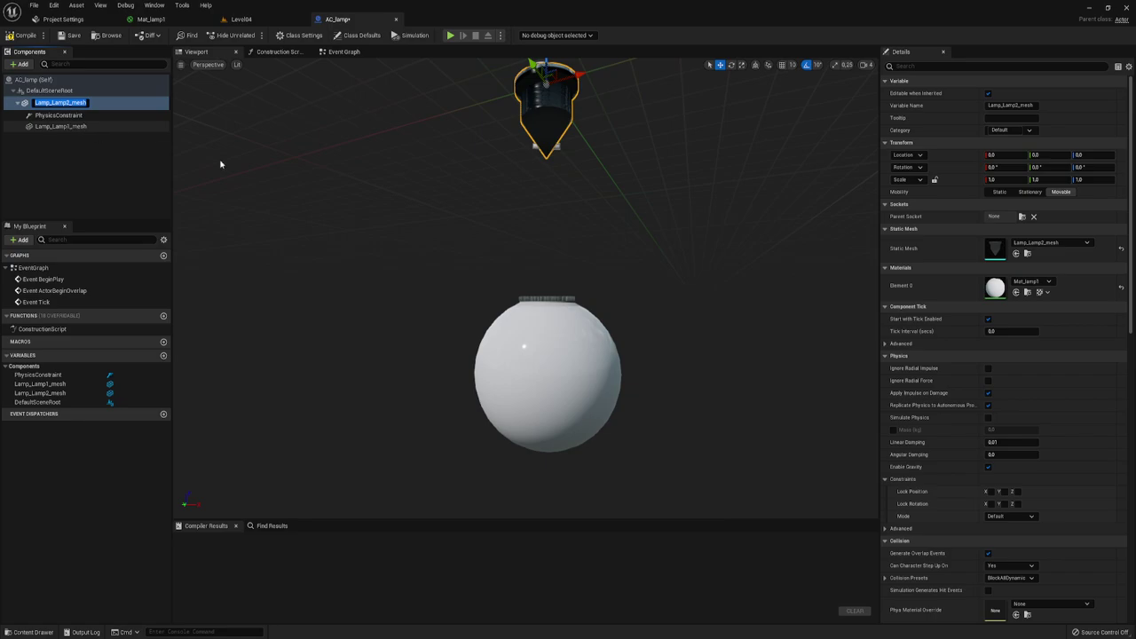
left_click(111, 115)
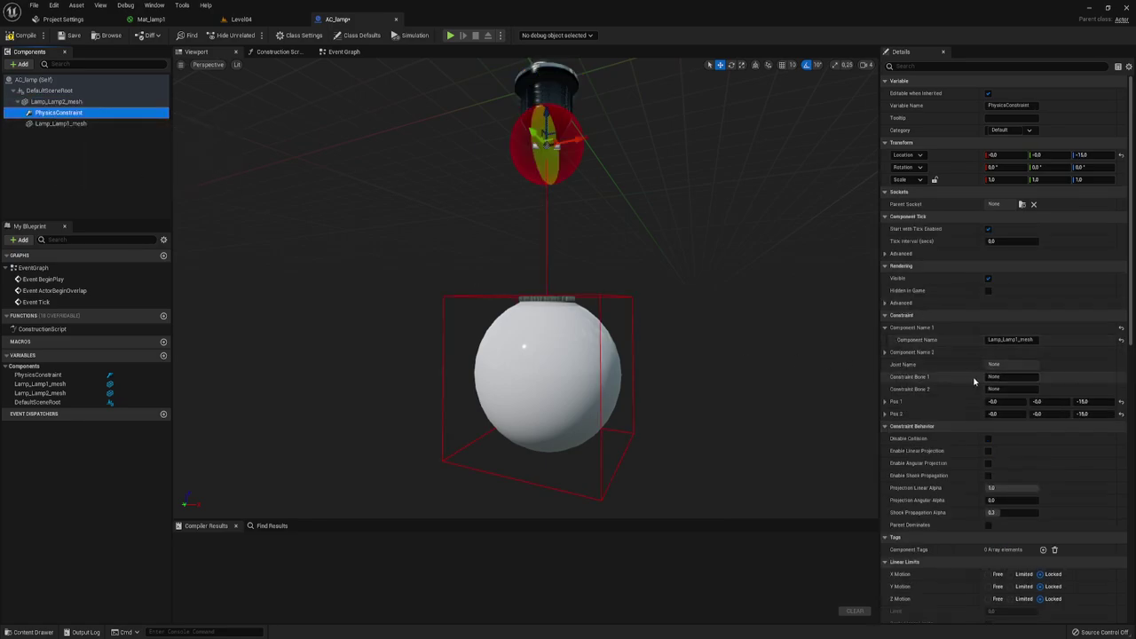
left_click(1014, 381)
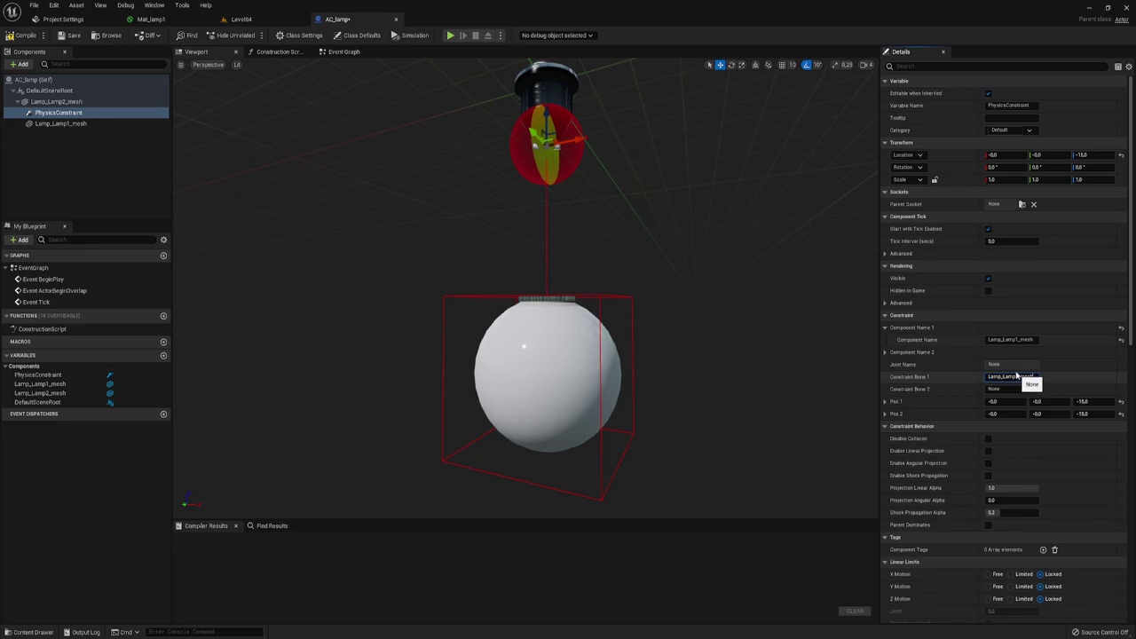
type("Lamp_Lamp2_mesh")
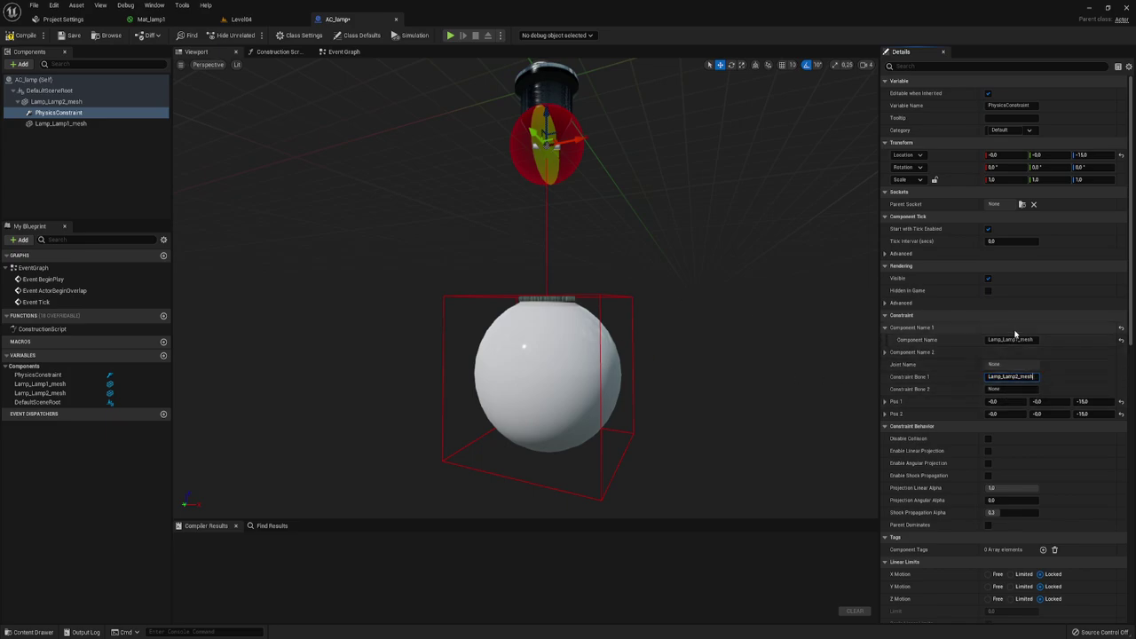
left_click(1020, 376)
key("BackSpace")
type("1")
key("BackSpace")
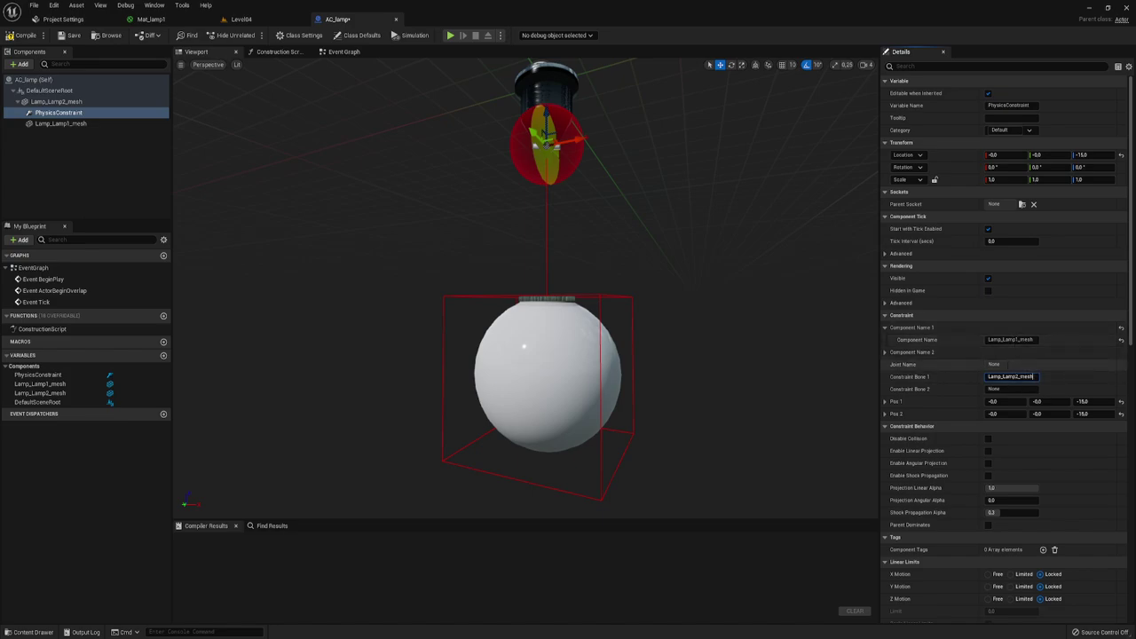
type("2")
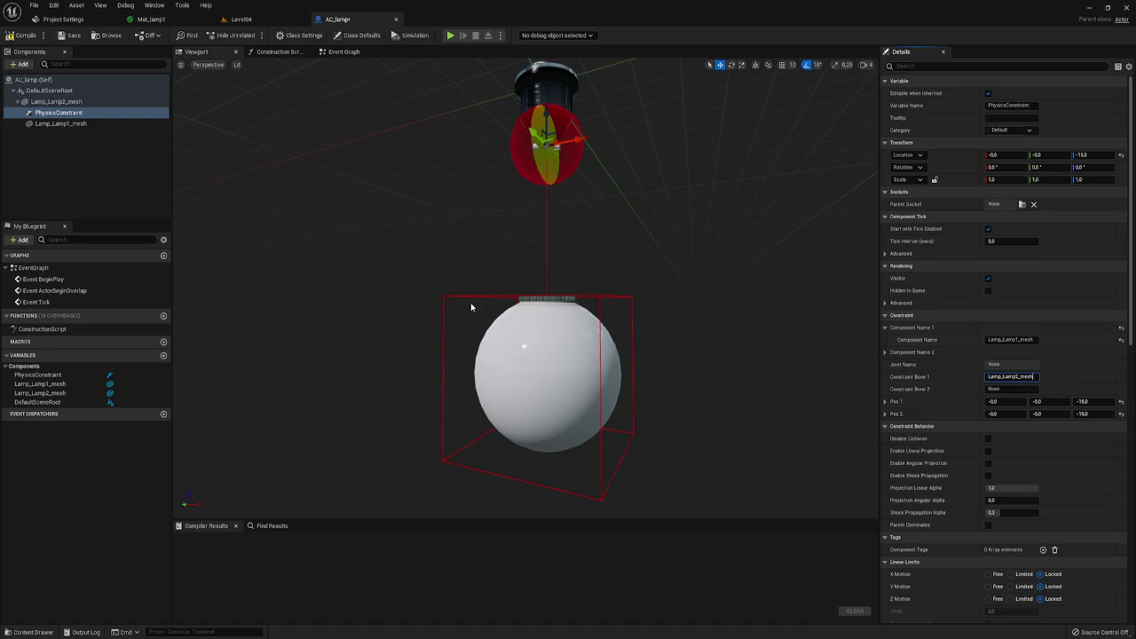
- Enable Simulate Physics on the Lamp_Lamp1_mesh sphere, switching its collision to PhysicsActor
left_click(71, 124)
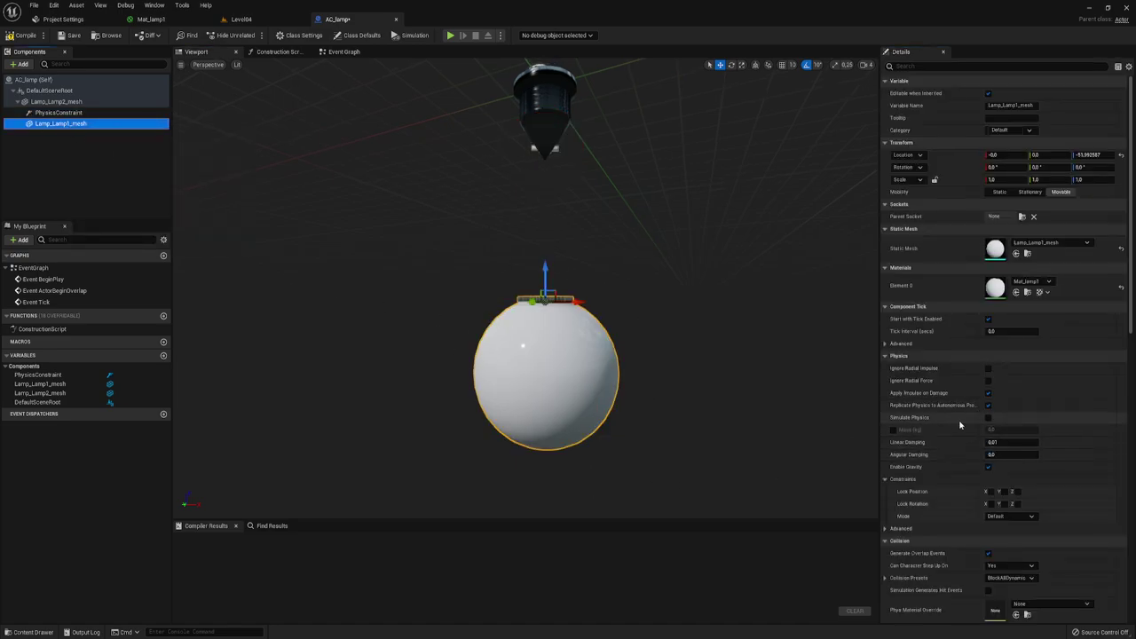
mouse_move(909, 421)
left_click(988, 417)
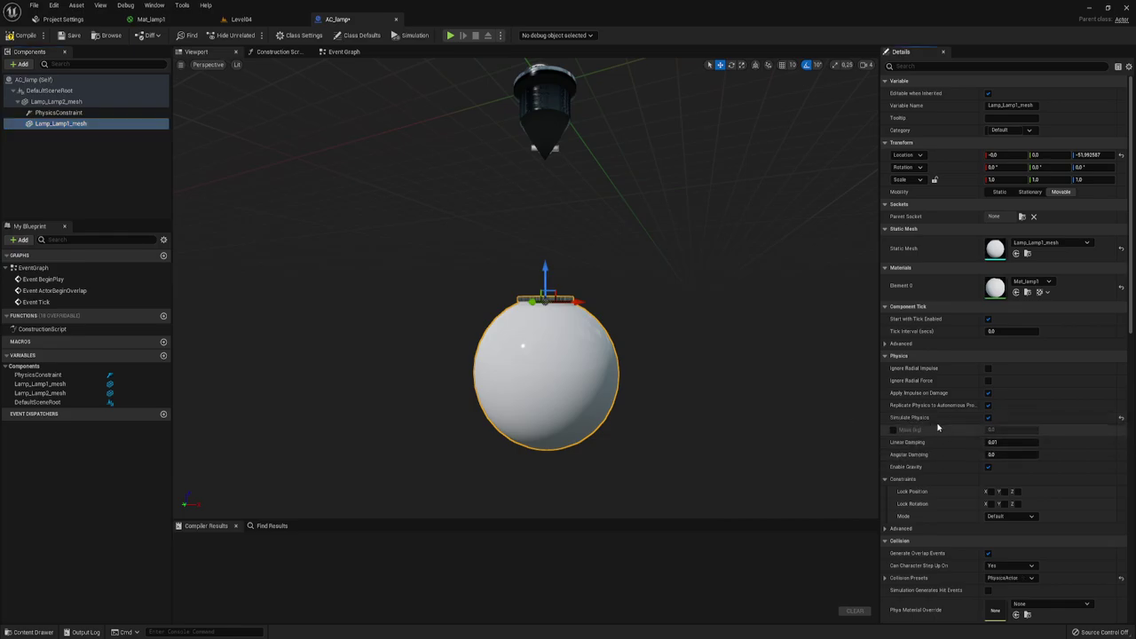
- Select the PhysicsConstraint and scroll down to its Angular Limits settings
left_click(76, 112)
scroll(976, 471, "down", 5)
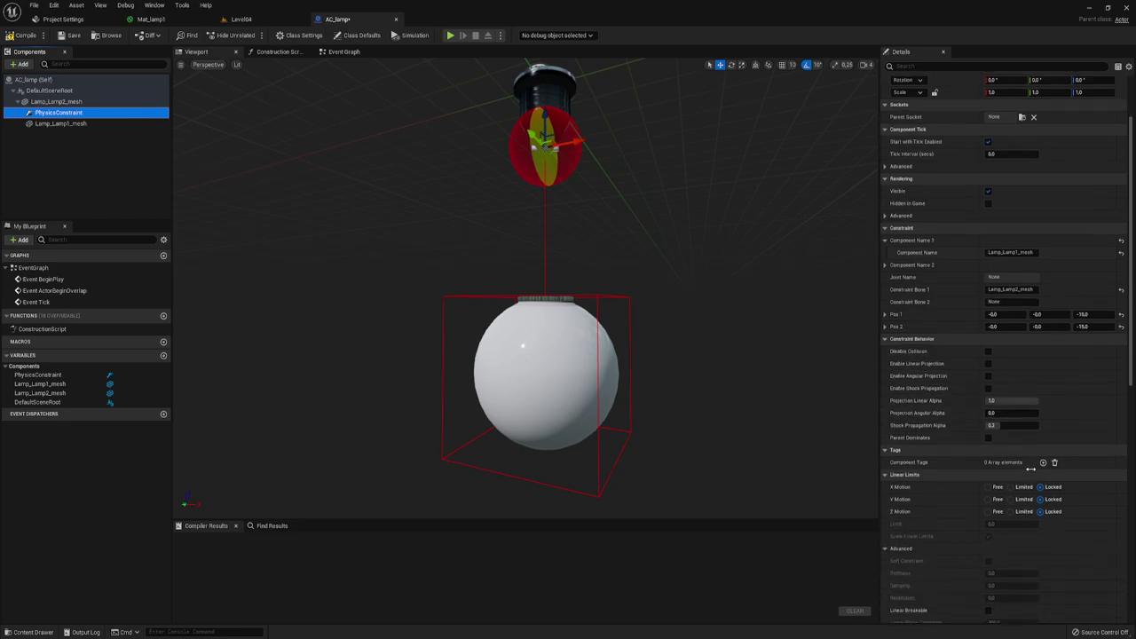
scroll(1021, 470, "down", 5)
scroll(1030, 469, "down", 3)
scroll(1030, 470, "down", 2)
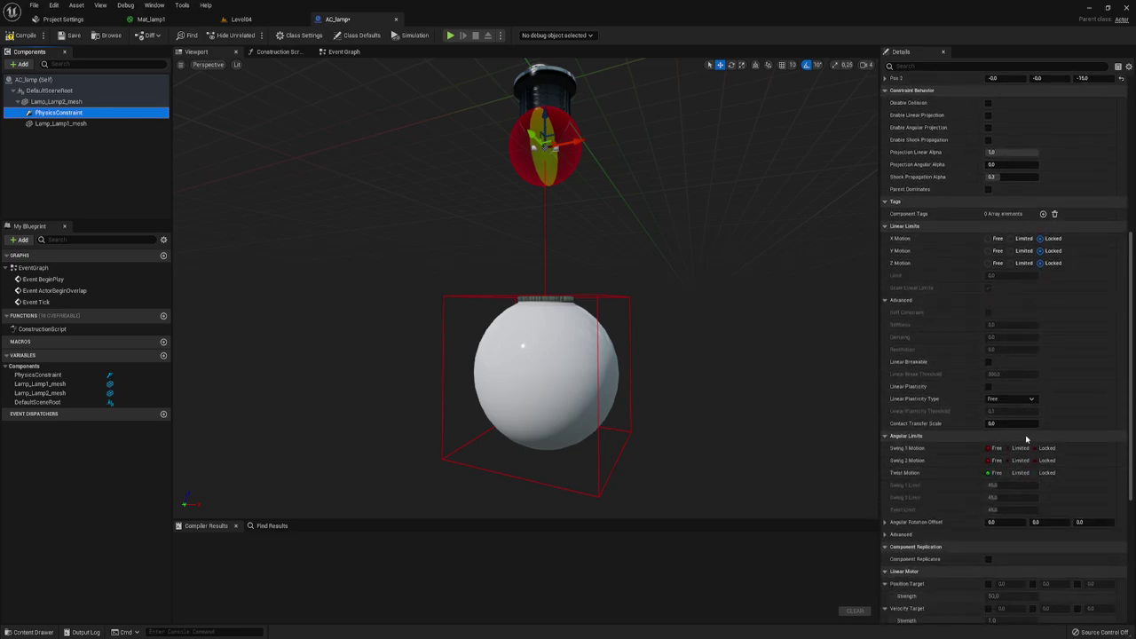
scroll(1003, 395, "down", 2)
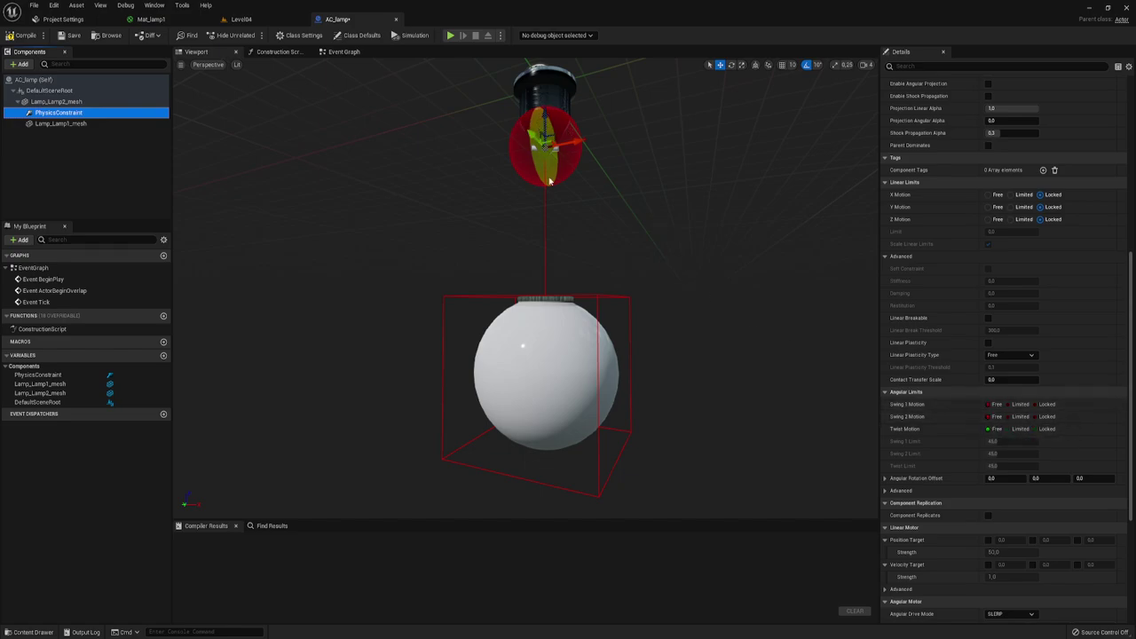
- Keep Swing 1 Motion Locked and set Swing 2 and Twist Motion to Limited at 45°
left_click(1034, 405)
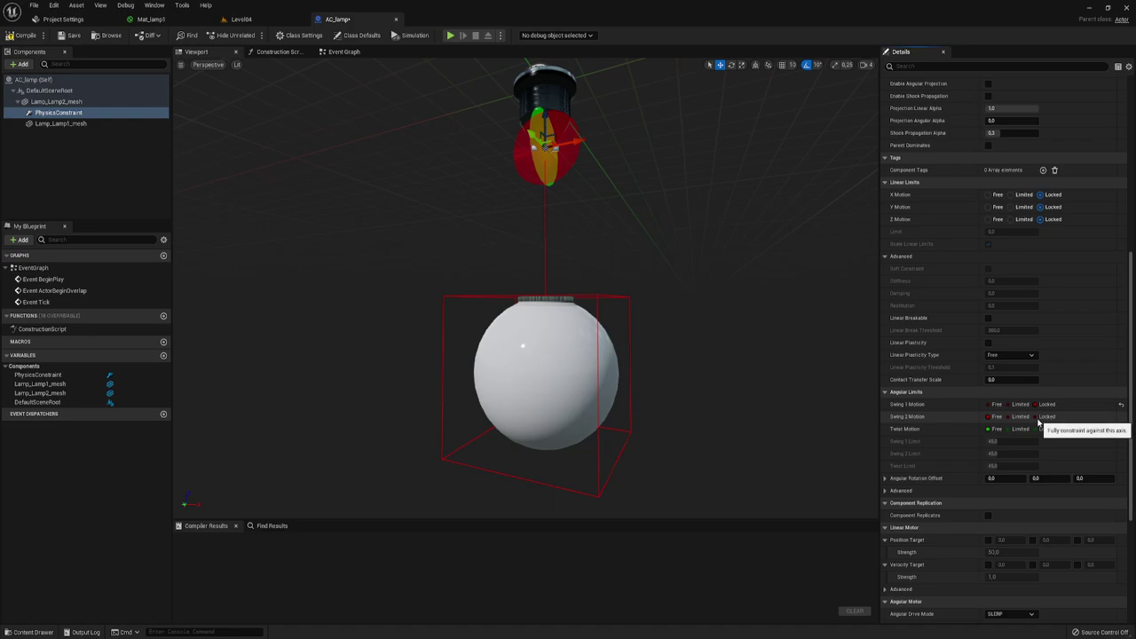
left_click(1034, 417)
left_click(1039, 430)
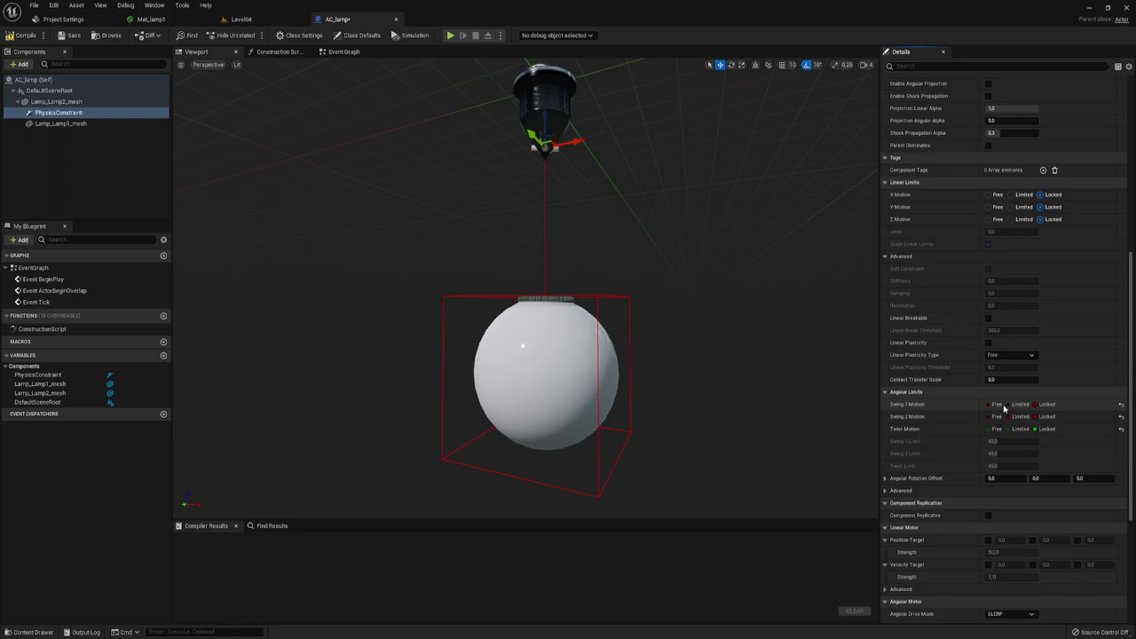
left_click(1002, 406)
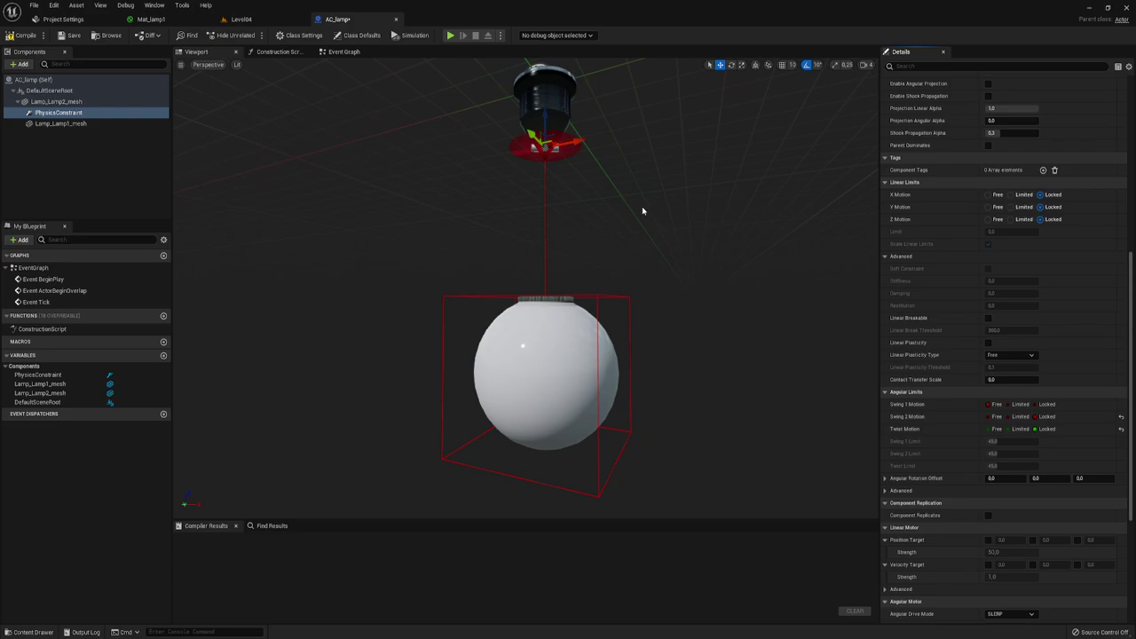
left_click(1038, 405)
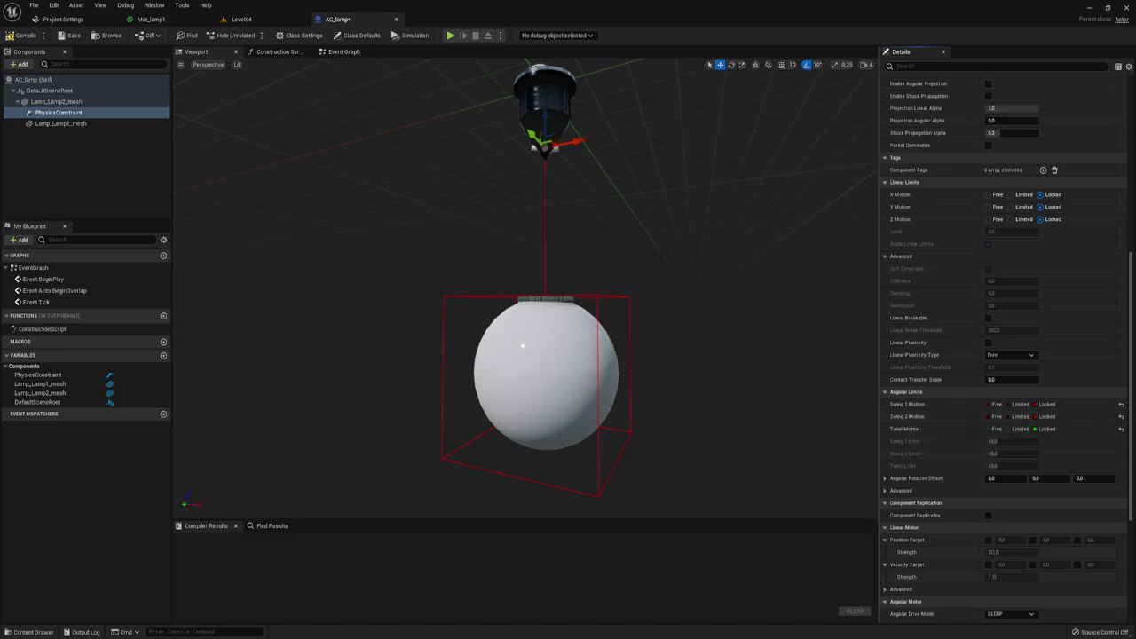
left_click(1009, 416)
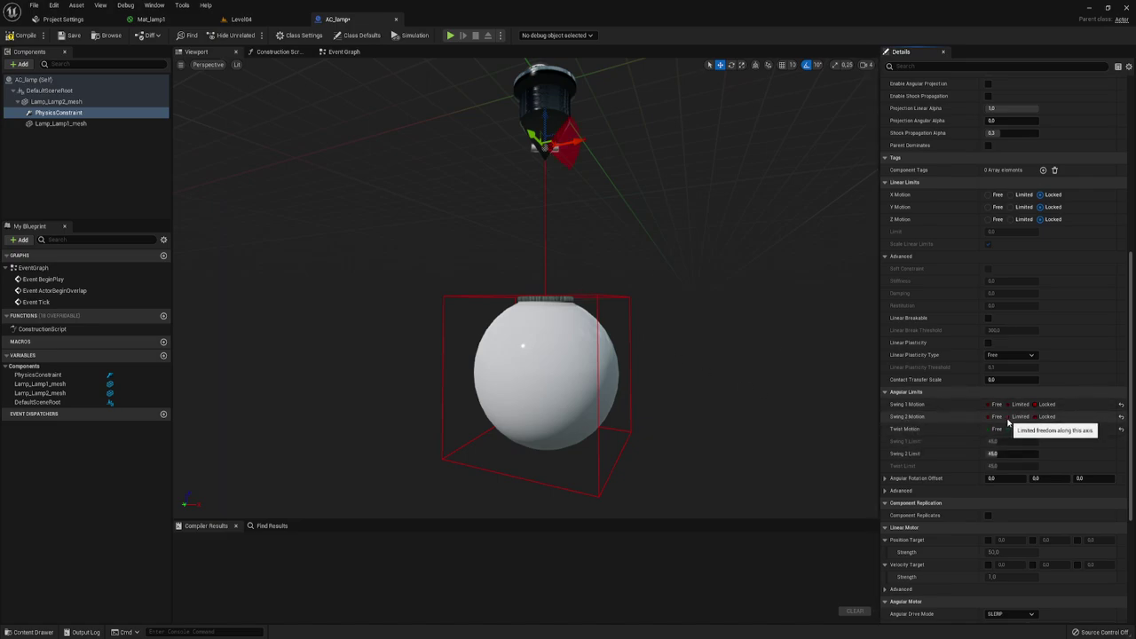
left_click(996, 416)
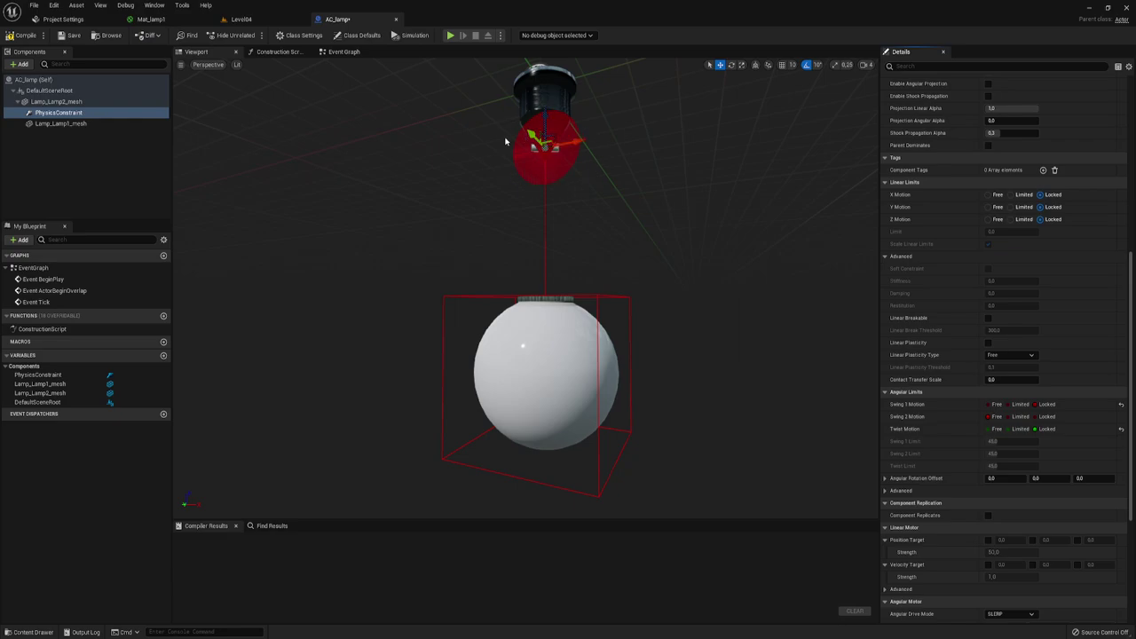
left_click(987, 429)
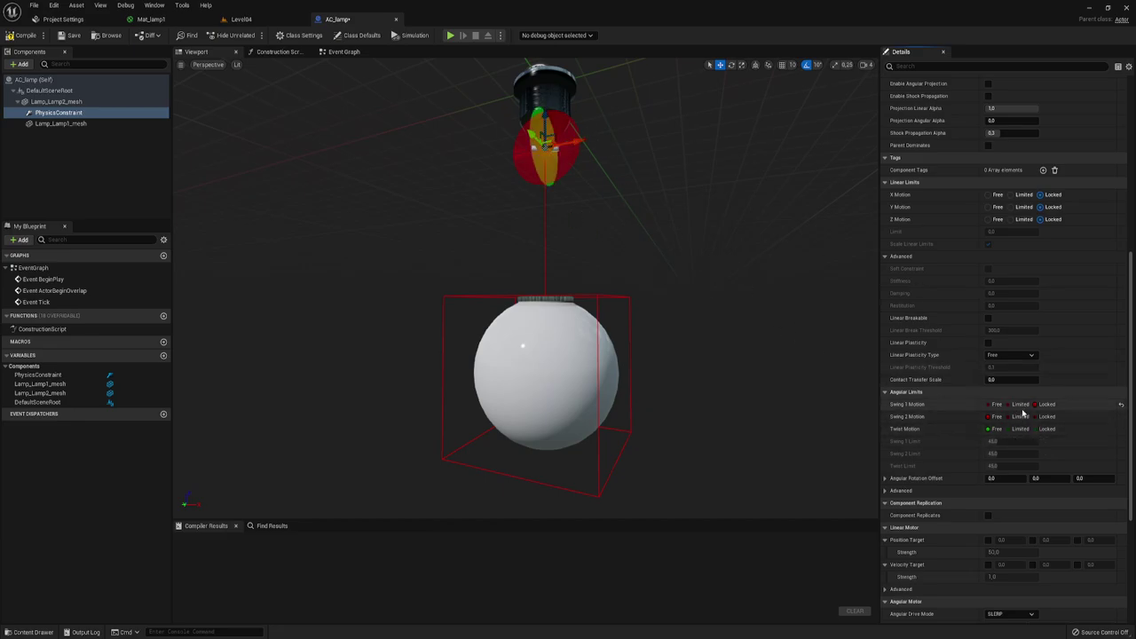
left_click(1011, 417)
left_click(1011, 430)
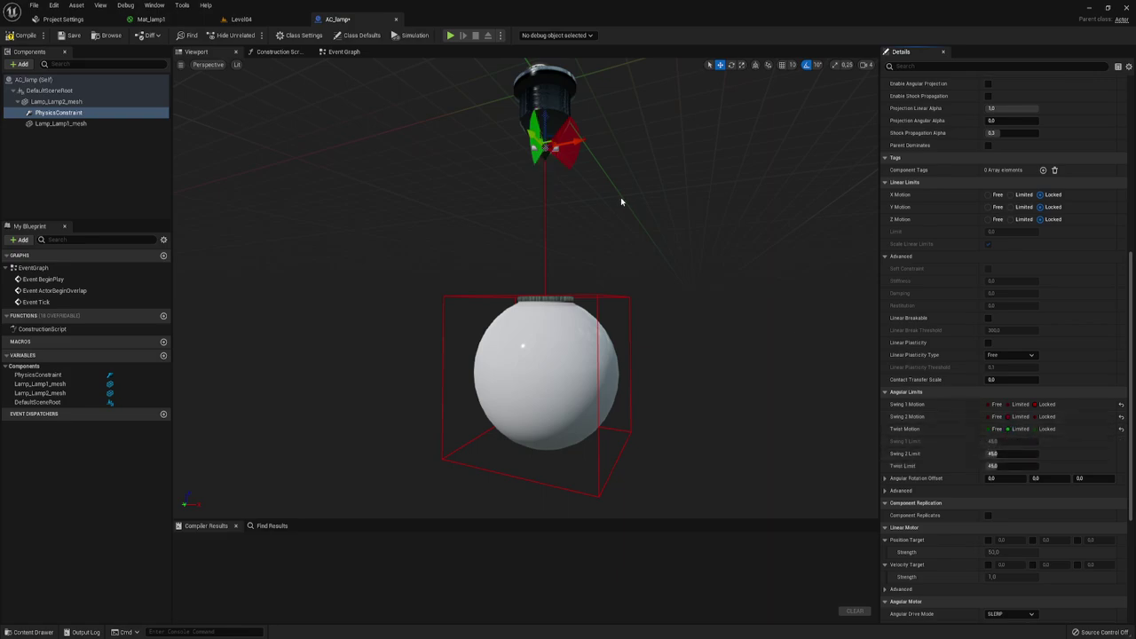
mouse_move(620, 197)
right_mouse_down()
mouse_move(620, 213)
mouse_move(559, 184)
mouse_move(560, 213)
right_mouse_up()
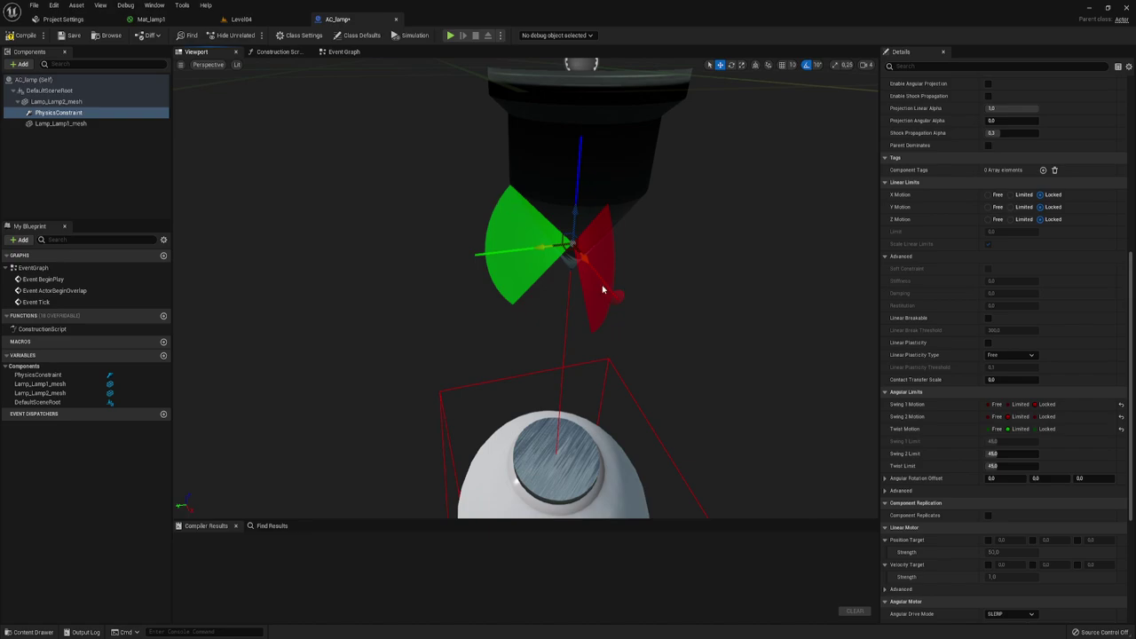
right_click_drag(560, 213, 530, 245)
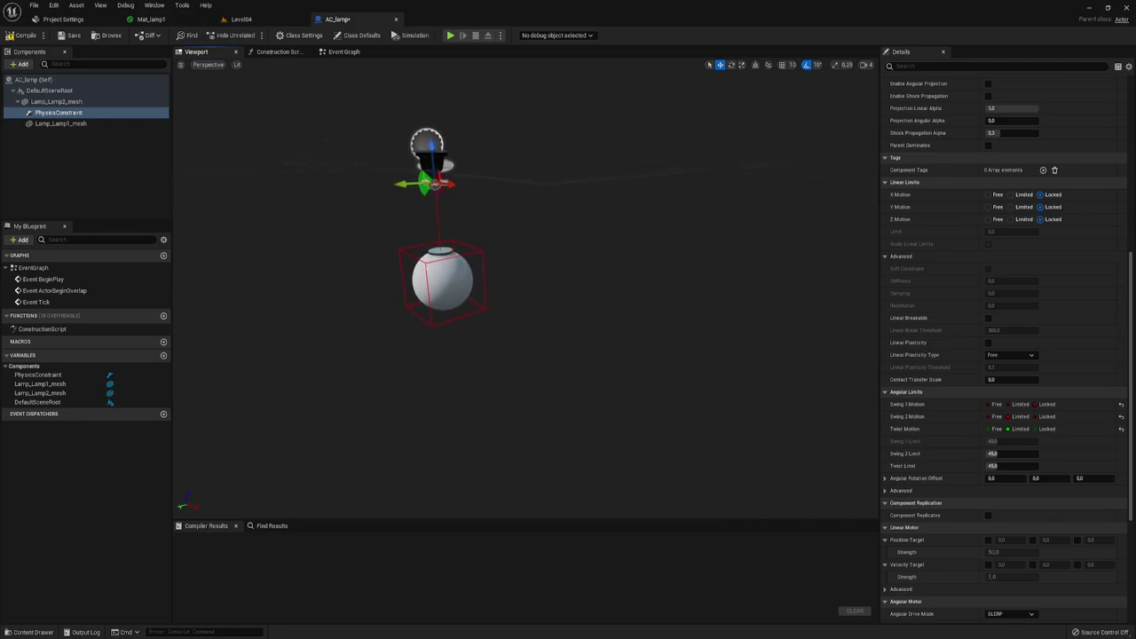
left_click(993, 453)
type("60")
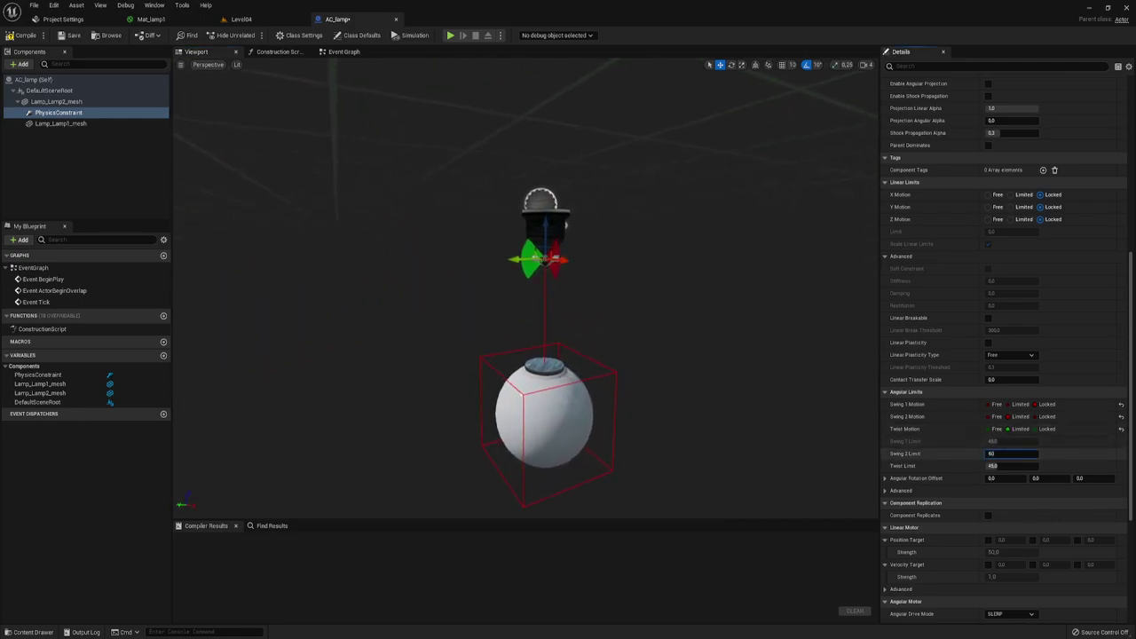
key("Tab")
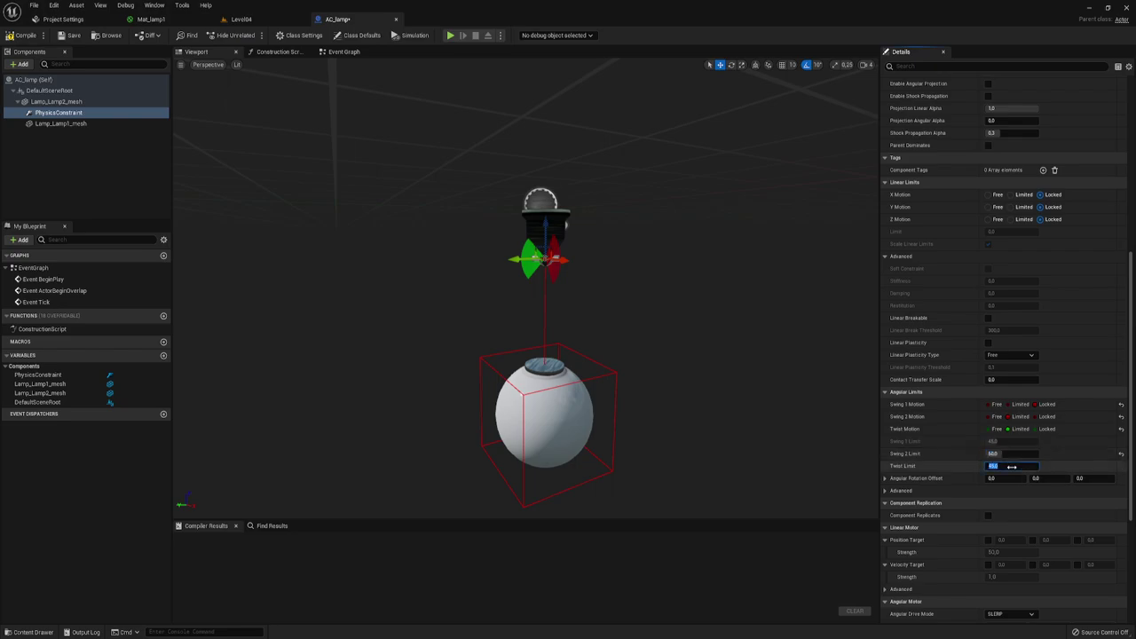
type("60")
key("Return")
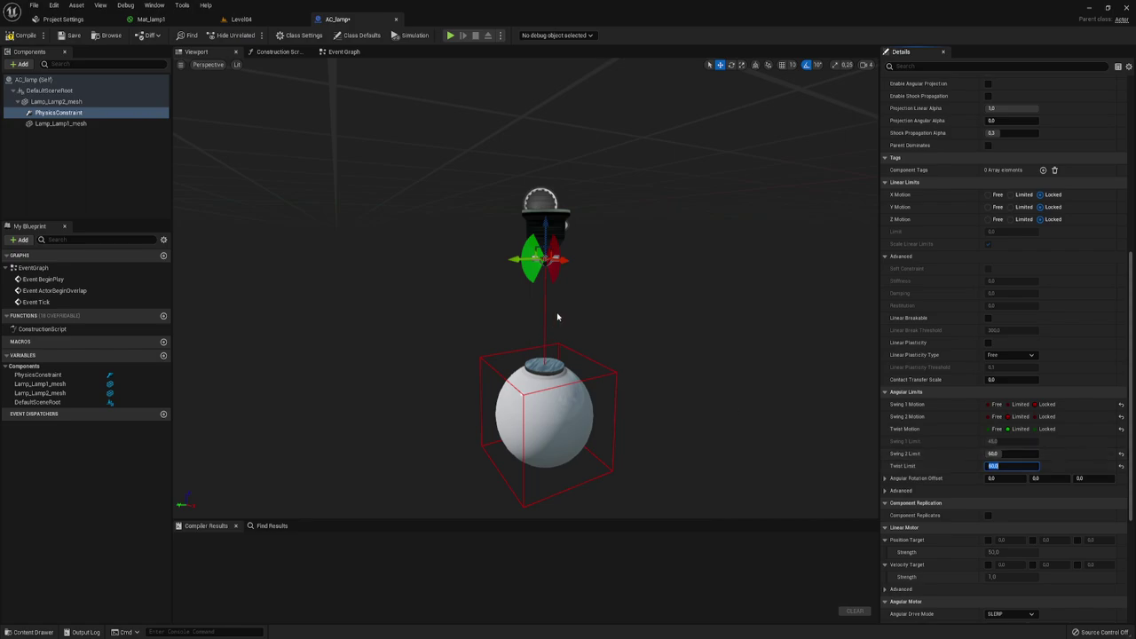
key("f")
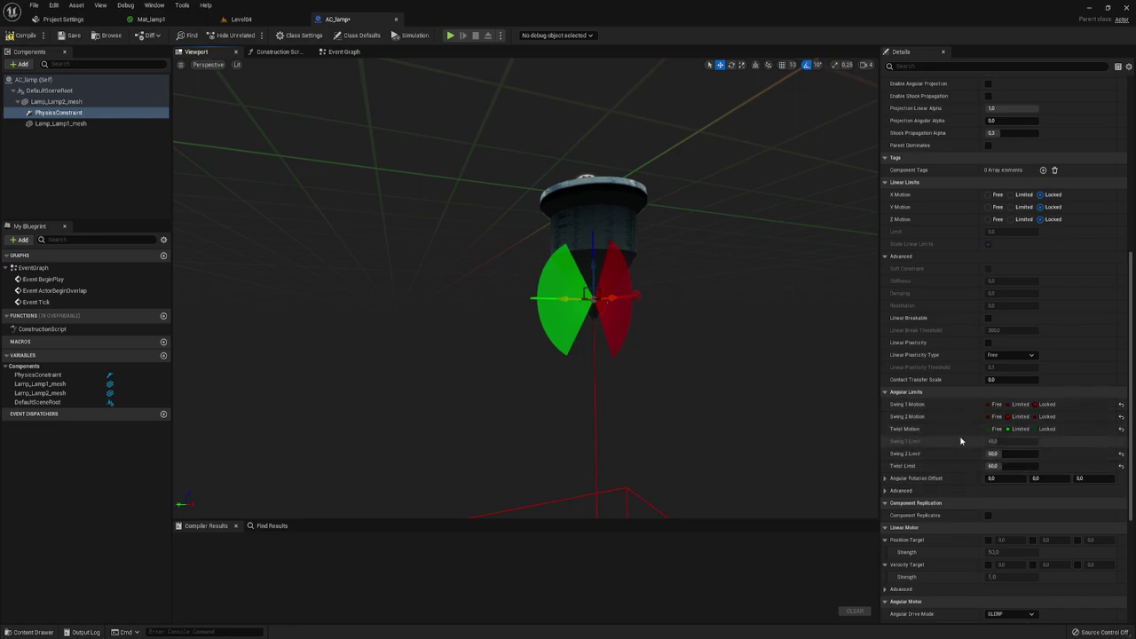
mouse_move(994, 454)
left_mouse_down()
mouse_move(972, 454)
mouse_move(1012, 454)
left_mouse_up()
left_click(1000, 454)
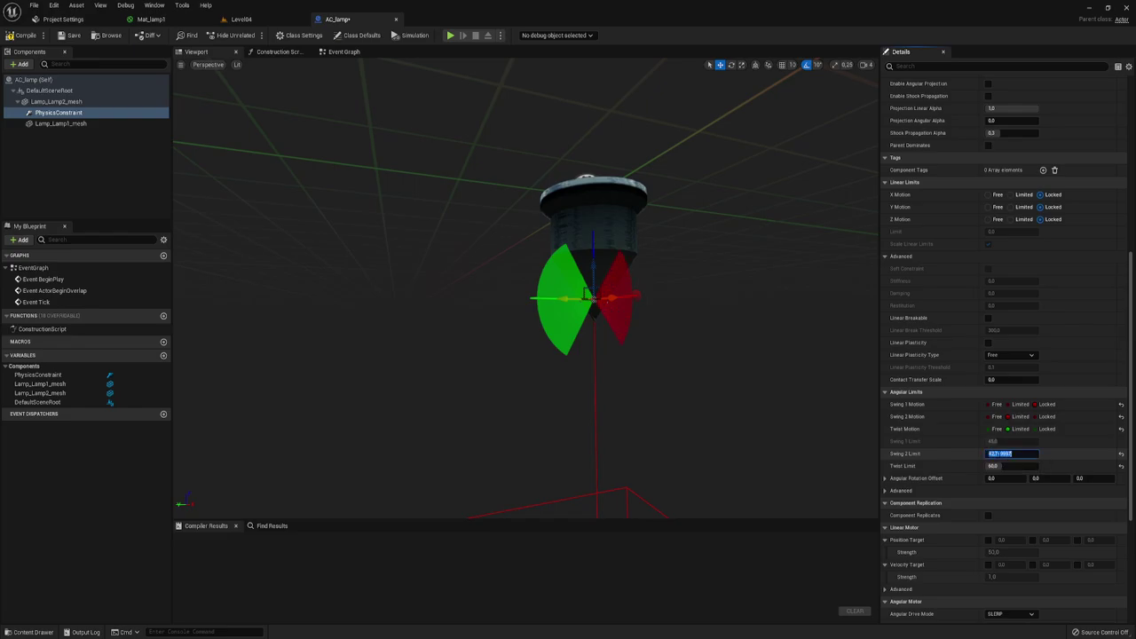
type("45")
key("Tab")
type("45")
key("Return")
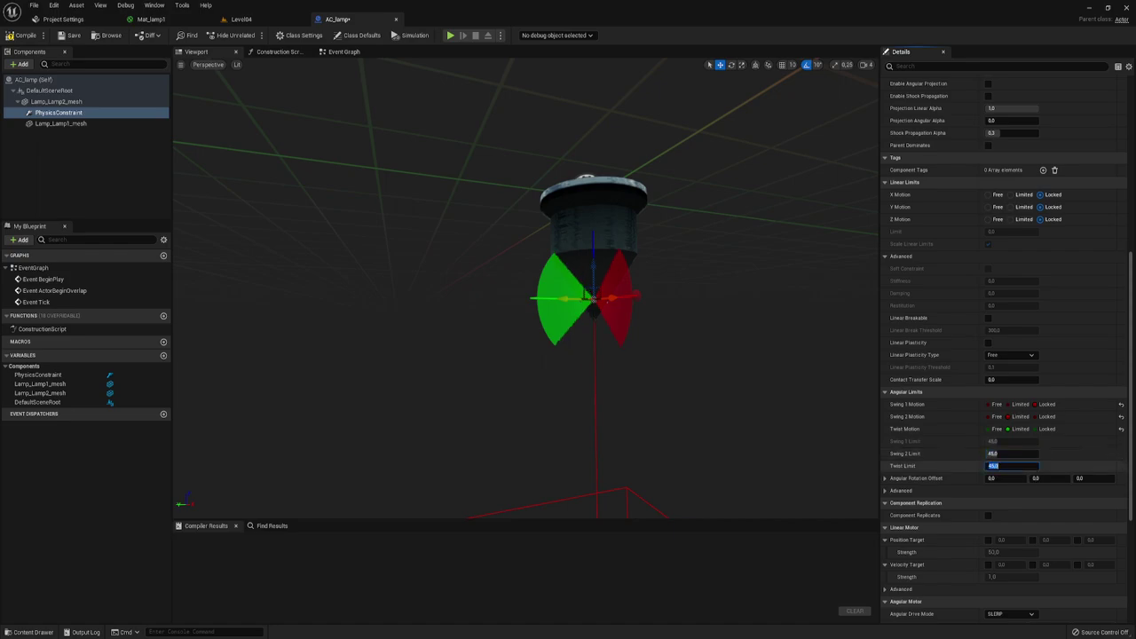
scroll(1021, 526, "down", 1)
scroll(1021, 526, "down", 1)
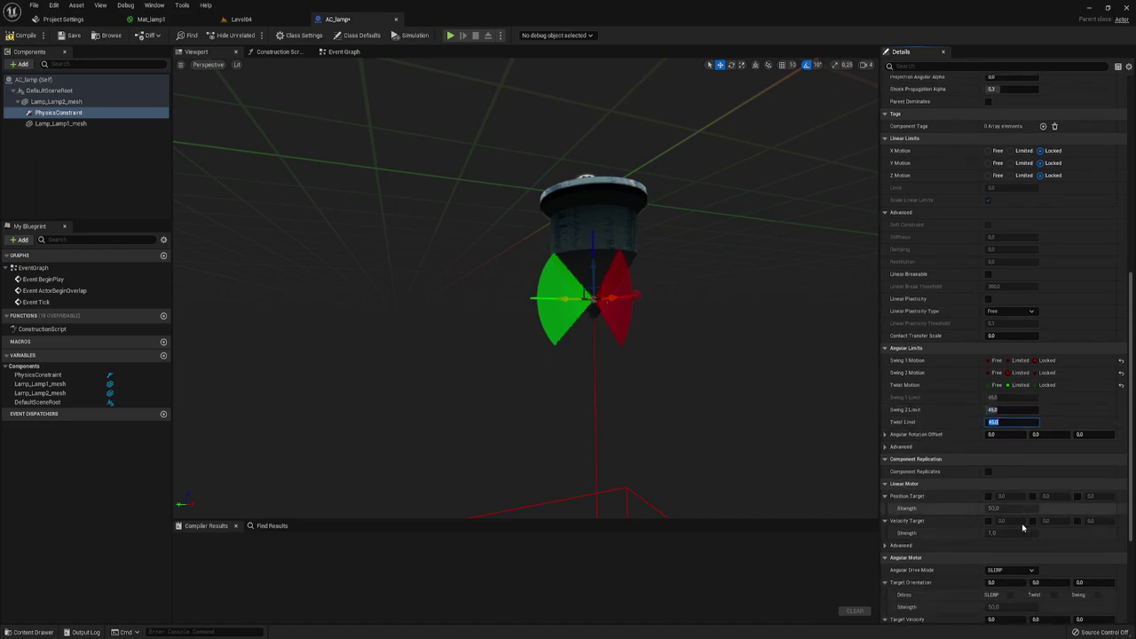
scroll(1021, 526, "up", 3)
scroll(853, 448, "up", 5)
key("f")
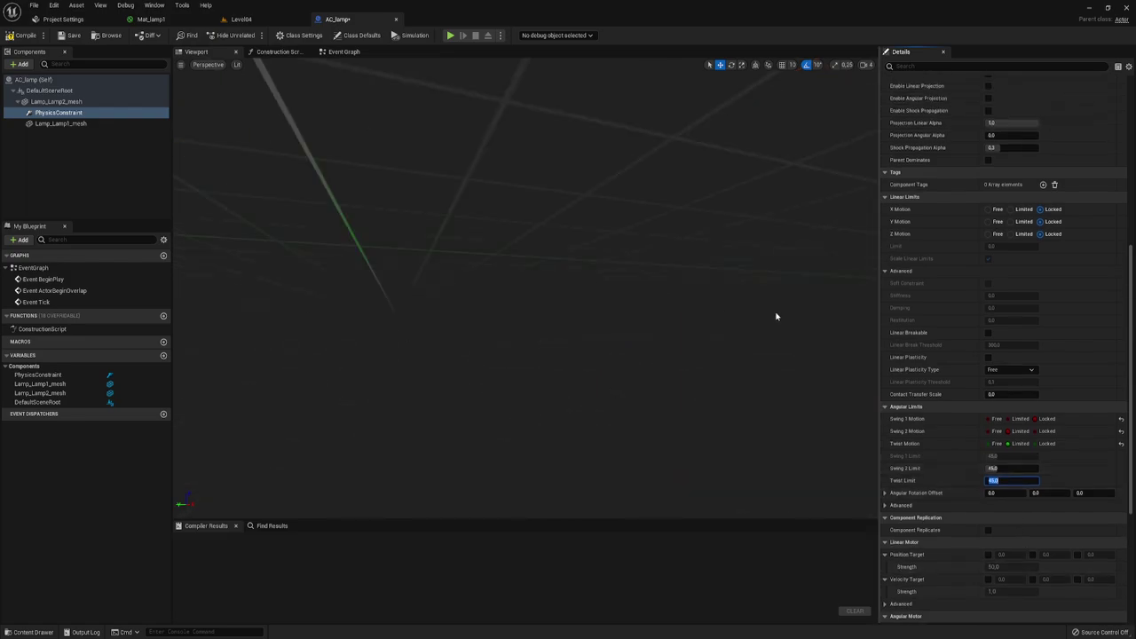
left_click_drag(525, 284, 568, 266, "alt")
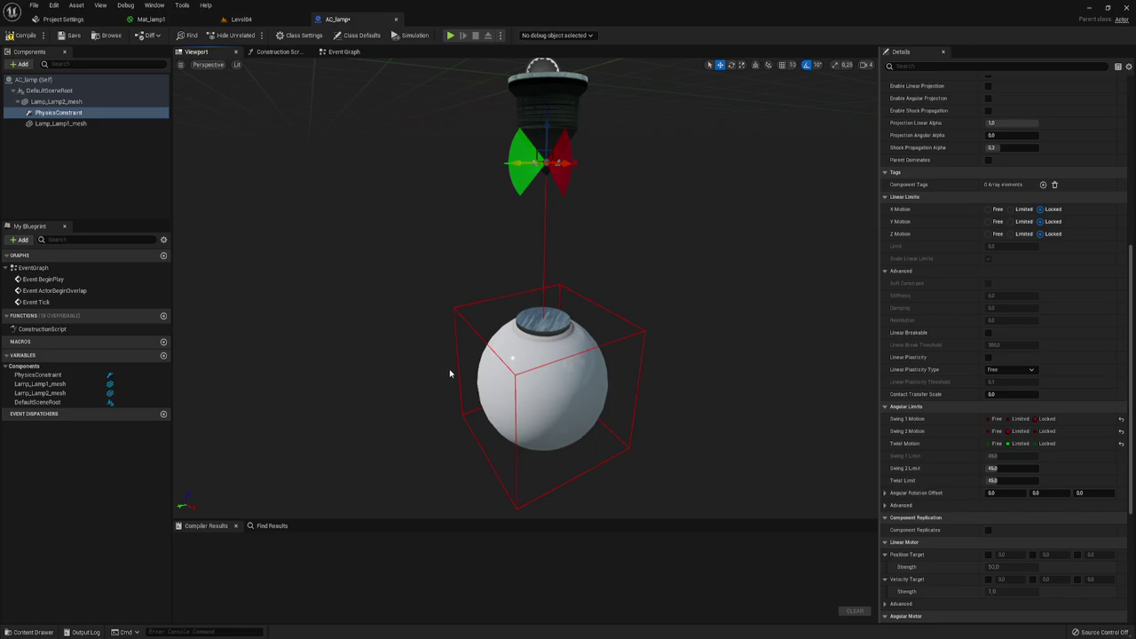
- Attach a Point Light component named PointLight under the Lamp_Lamp1_mesh bulb
left_click(55, 124)
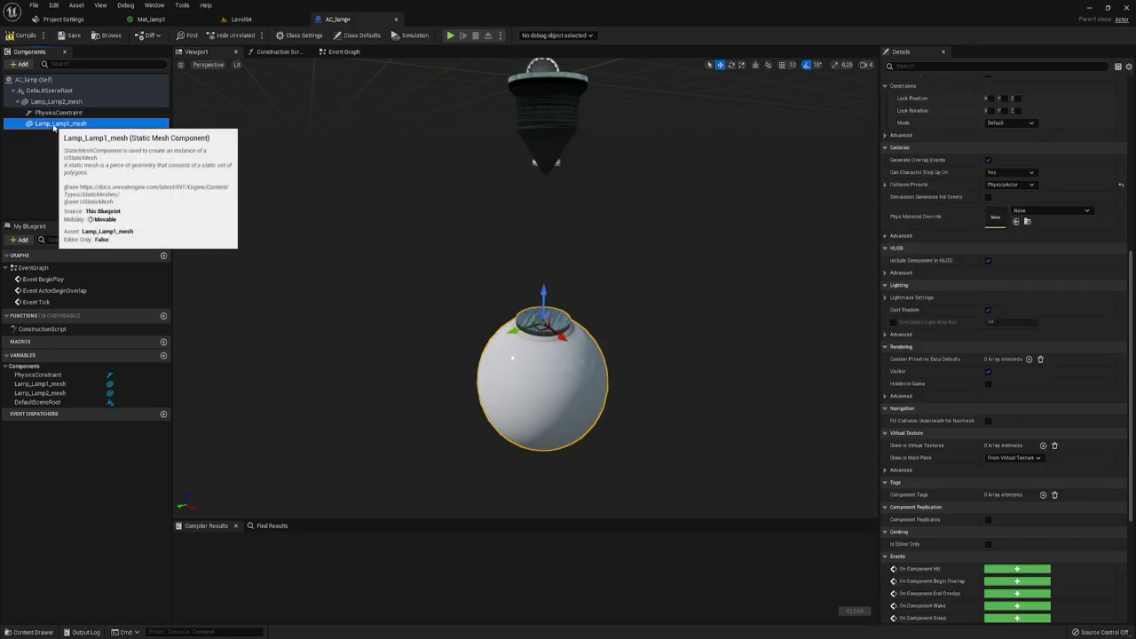
left_click(20, 65)
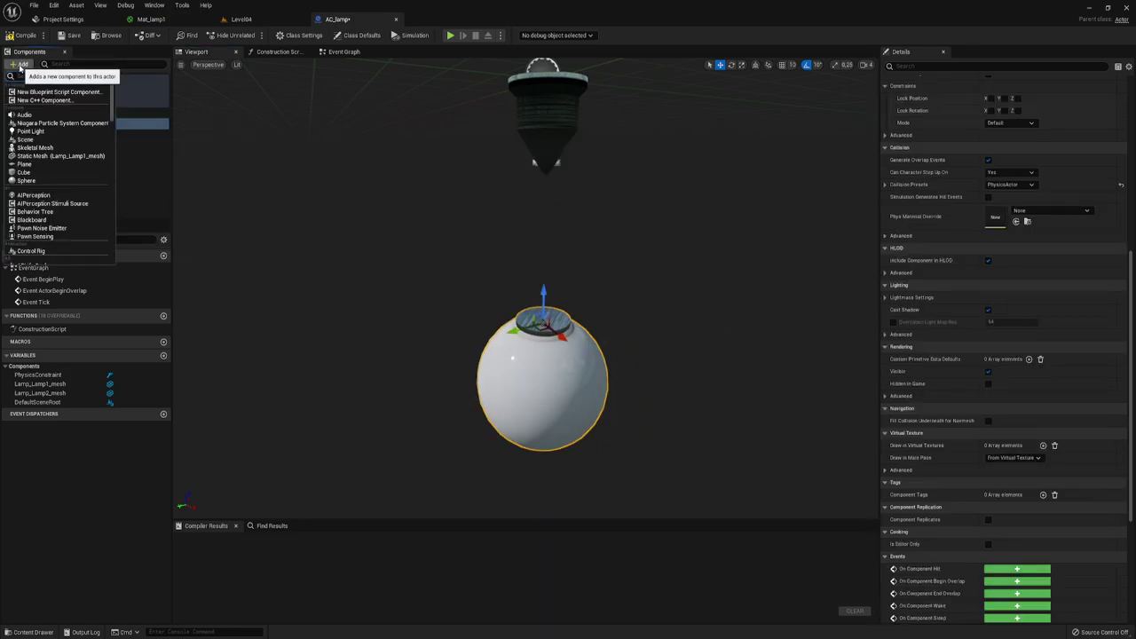
scroll(39, 195, "down", 3)
scroll(40, 193, "down", 3)
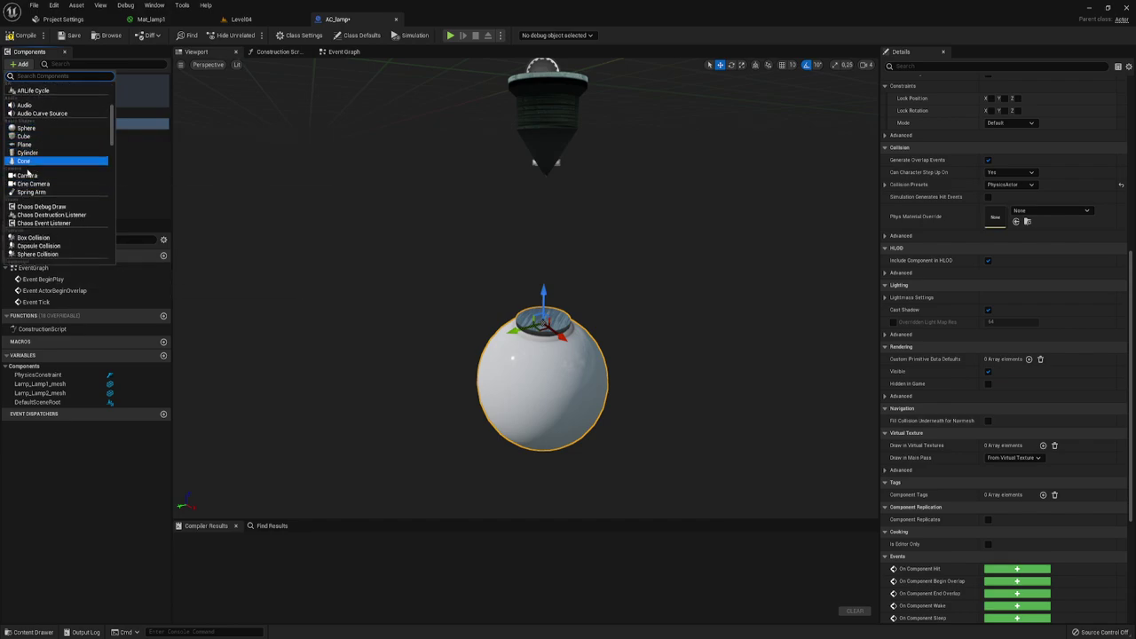
scroll(27, 174, "down", 5)
scroll(28, 177, "down", 5)
scroll(28, 182, "down", 5)
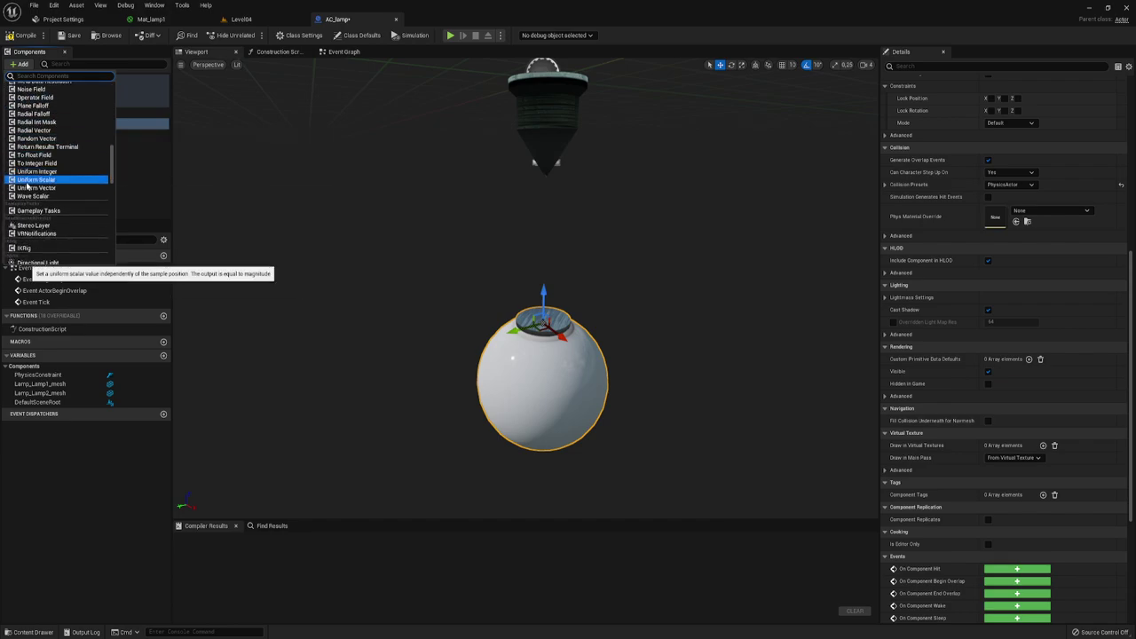
scroll(26, 186, "down", 5)
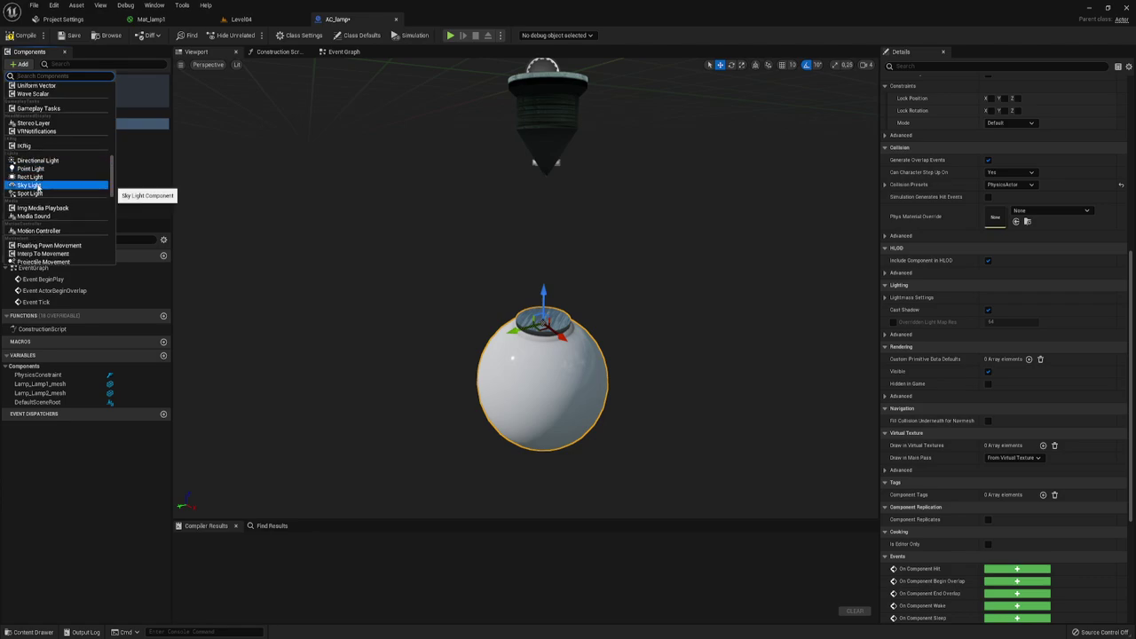
left_click(31, 170)
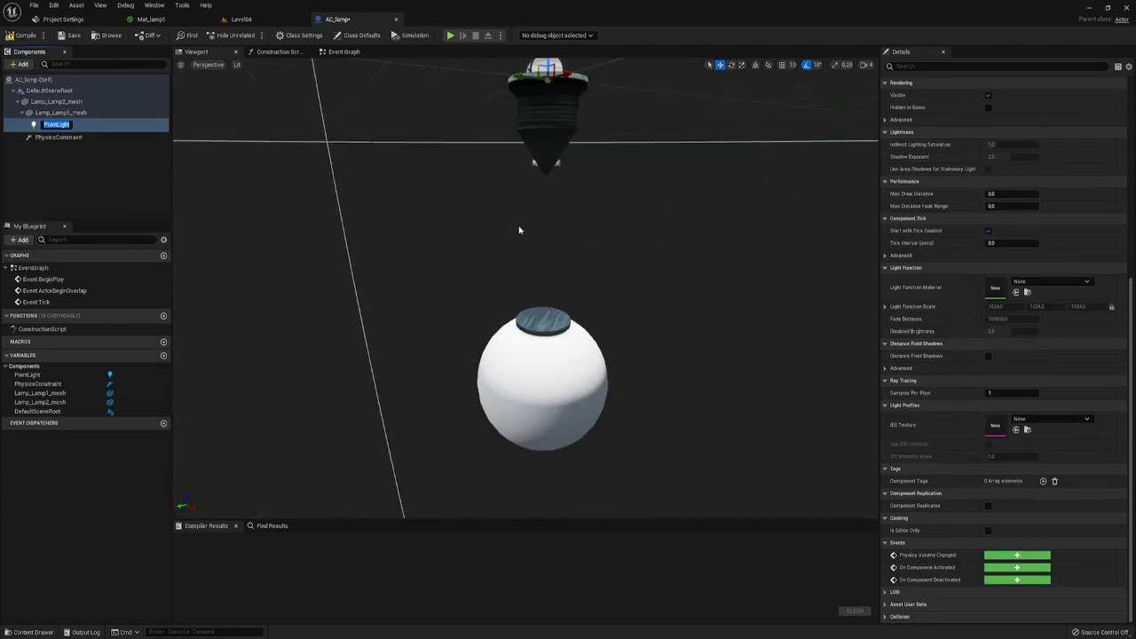
key("Return")
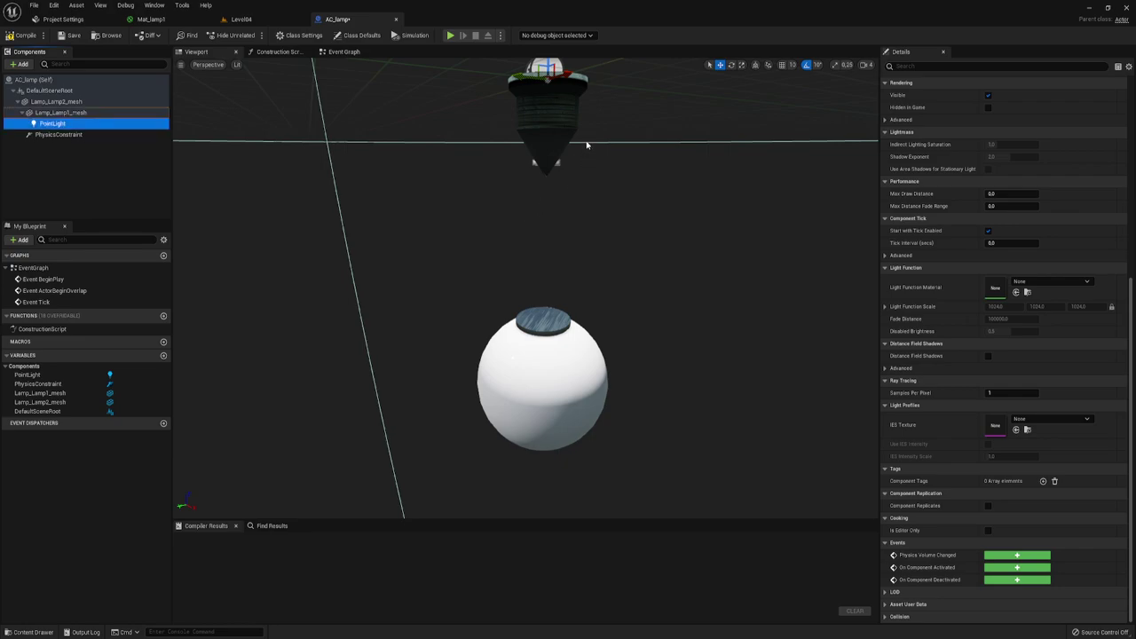
right_click_drag(500, 167, 501, 142)
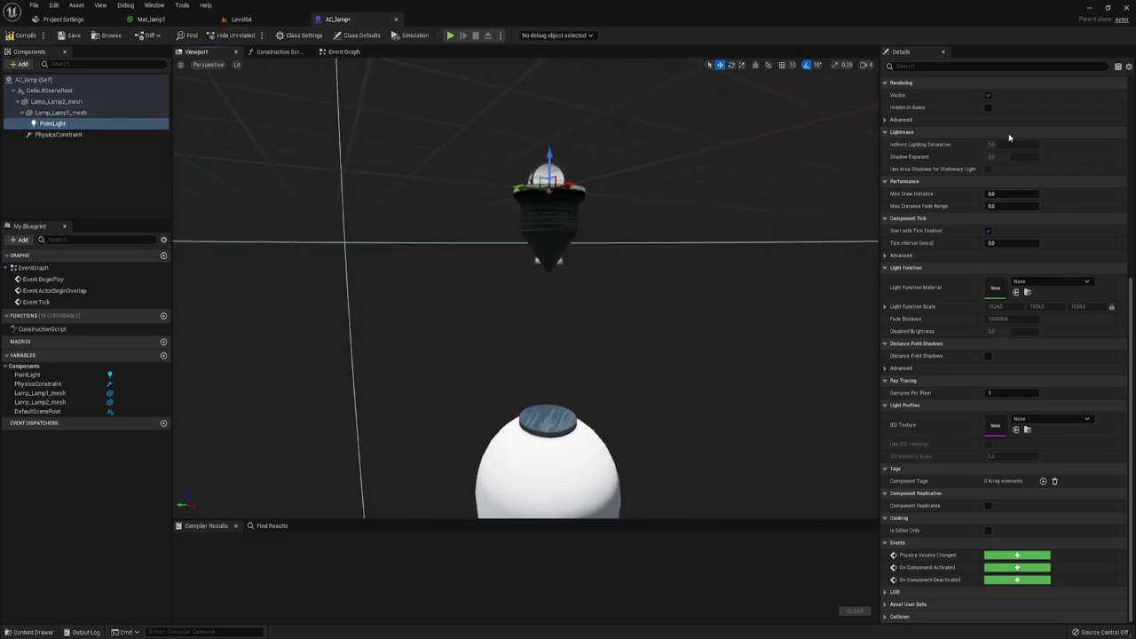
scroll(1009, 137, "up", 3)
scroll(1008, 137, "up", 3)
scroll(1008, 138, "up", 3)
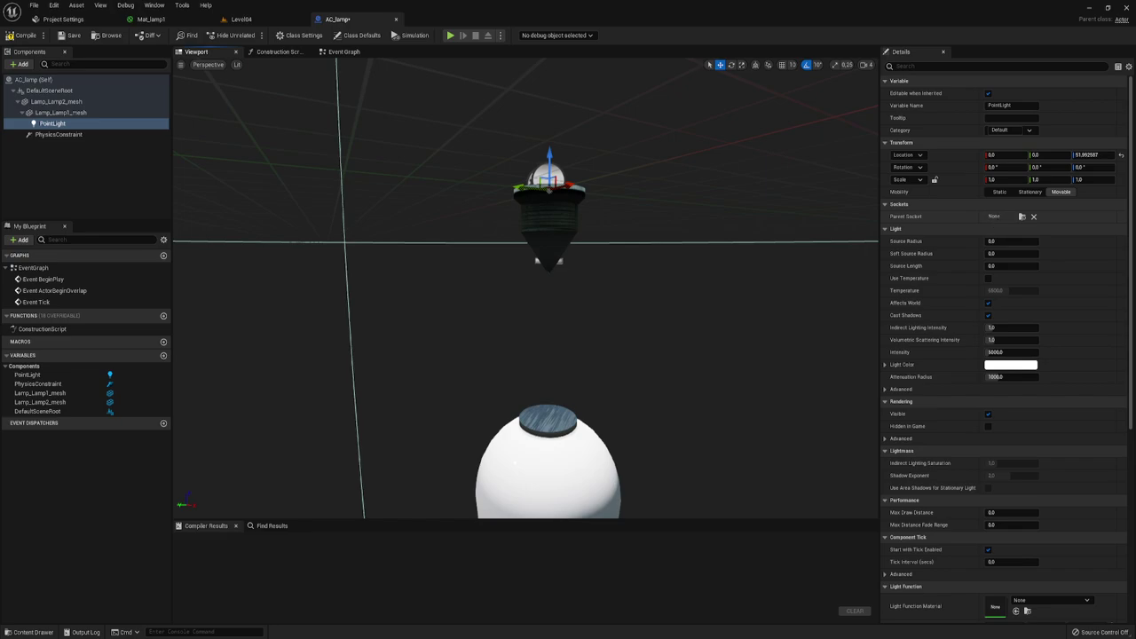
- Reset the PointLight's Z, lower it inside the bulb sphere, and compile AC_lamp
left_click(1121, 154)
key("f")
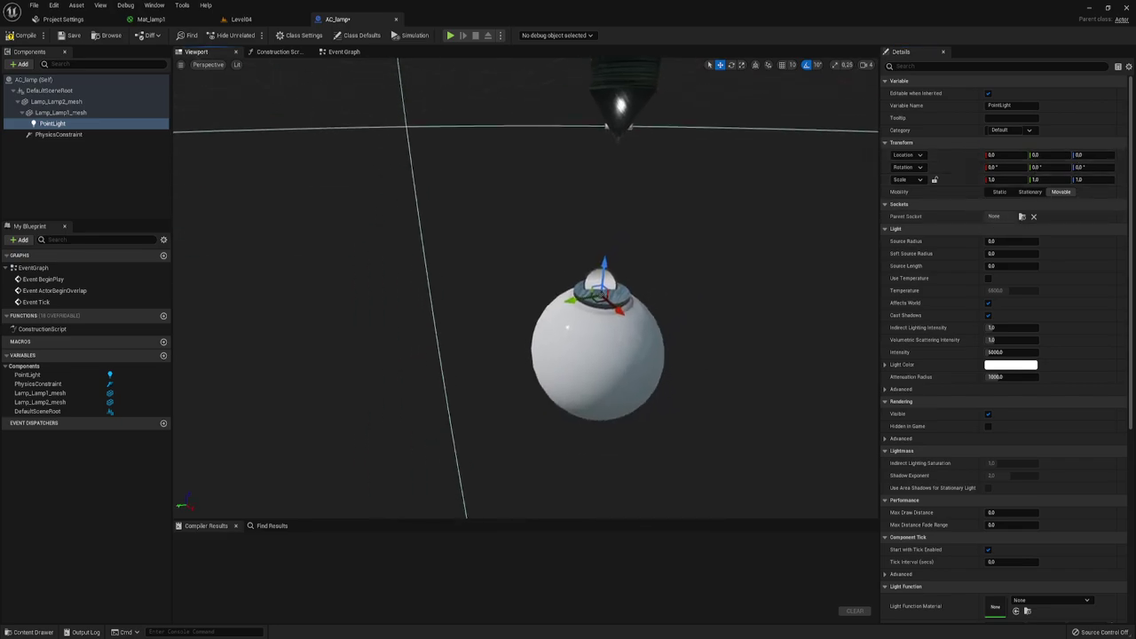
left_click_drag(603, 271, 591, 330)
right_click_drag(591, 330, 568, 417)
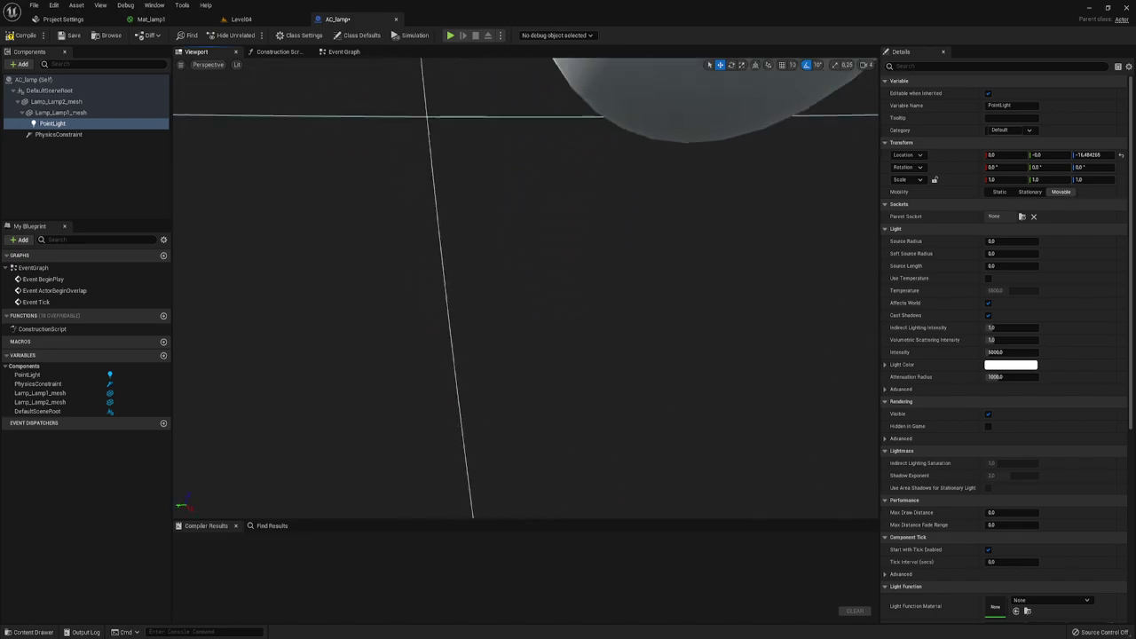
key("f")
scroll(558, 292, "up", 3)
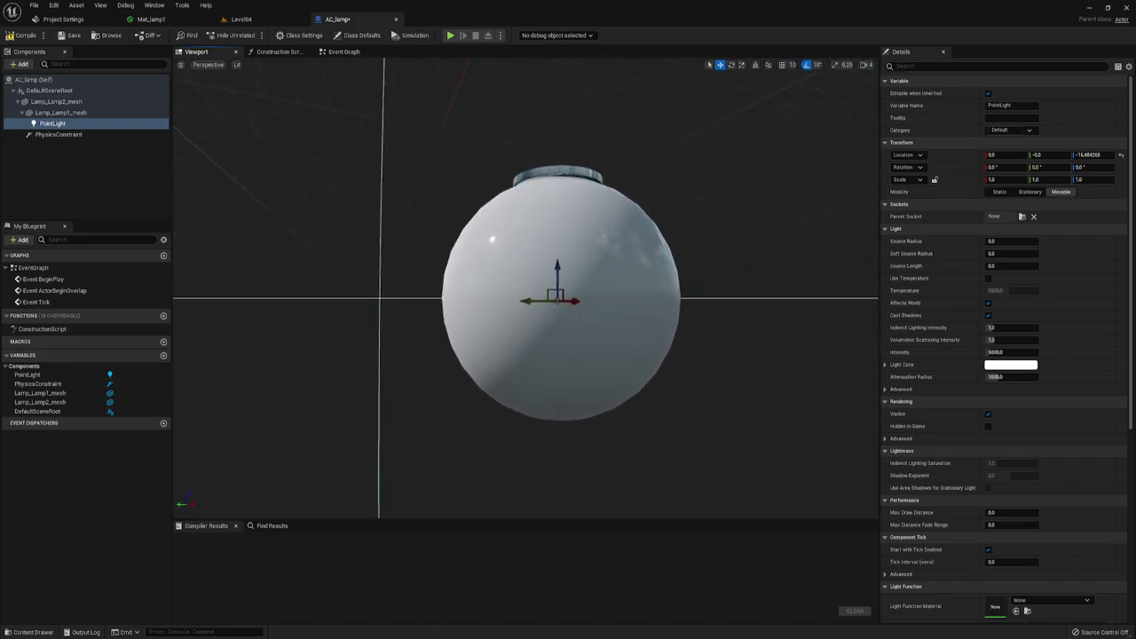
scroll(635, 376, "down", 4)
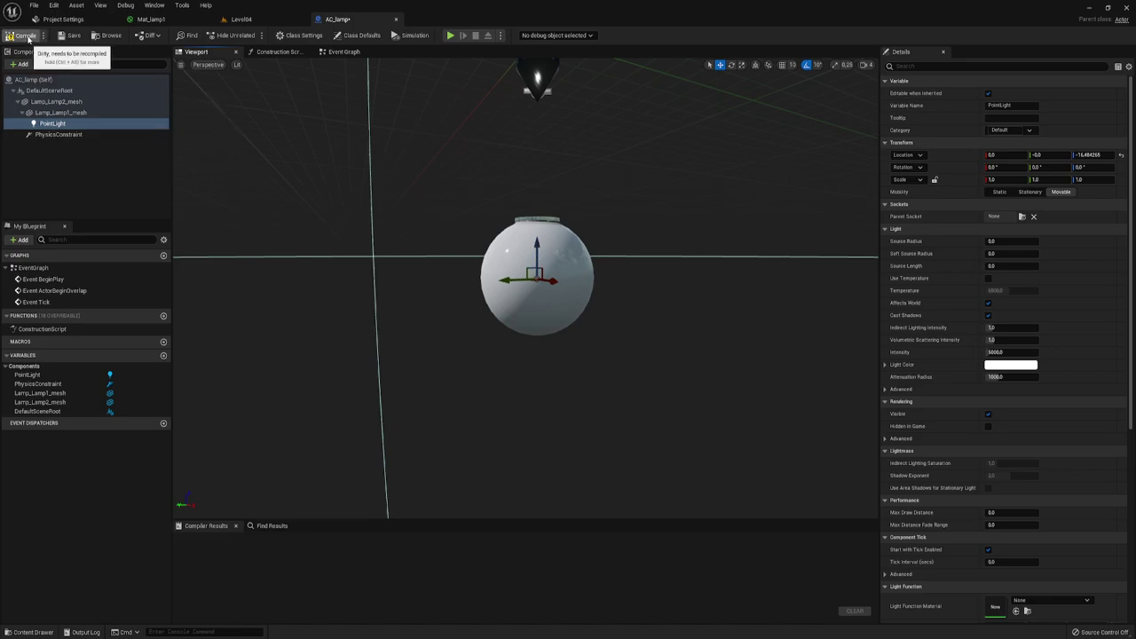
left_click(28, 37)
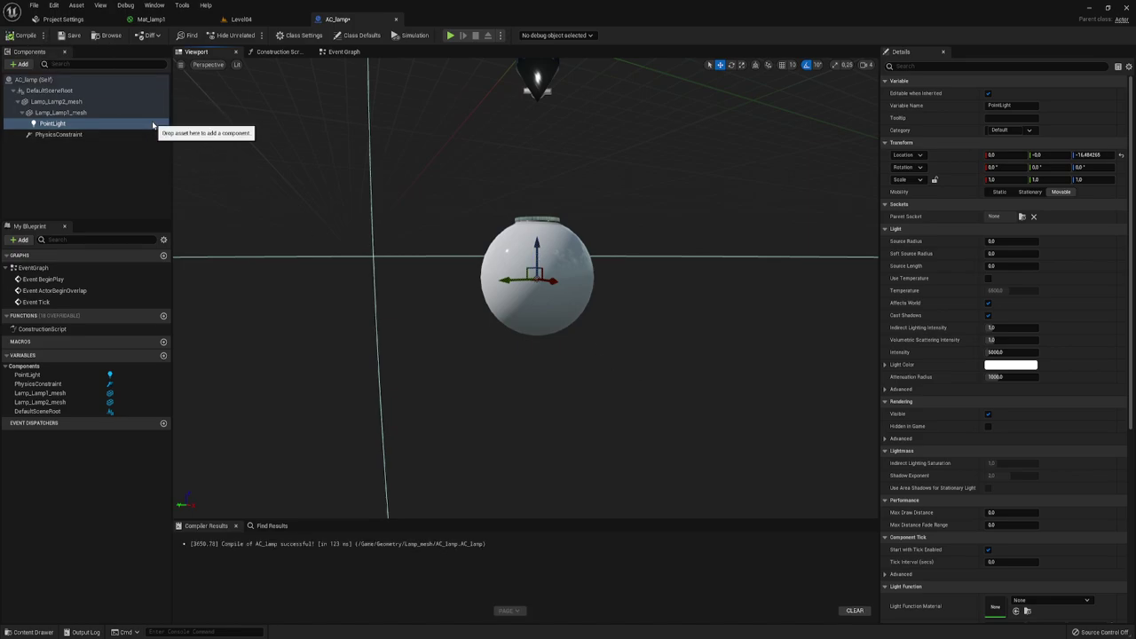
left_click(242, 18)
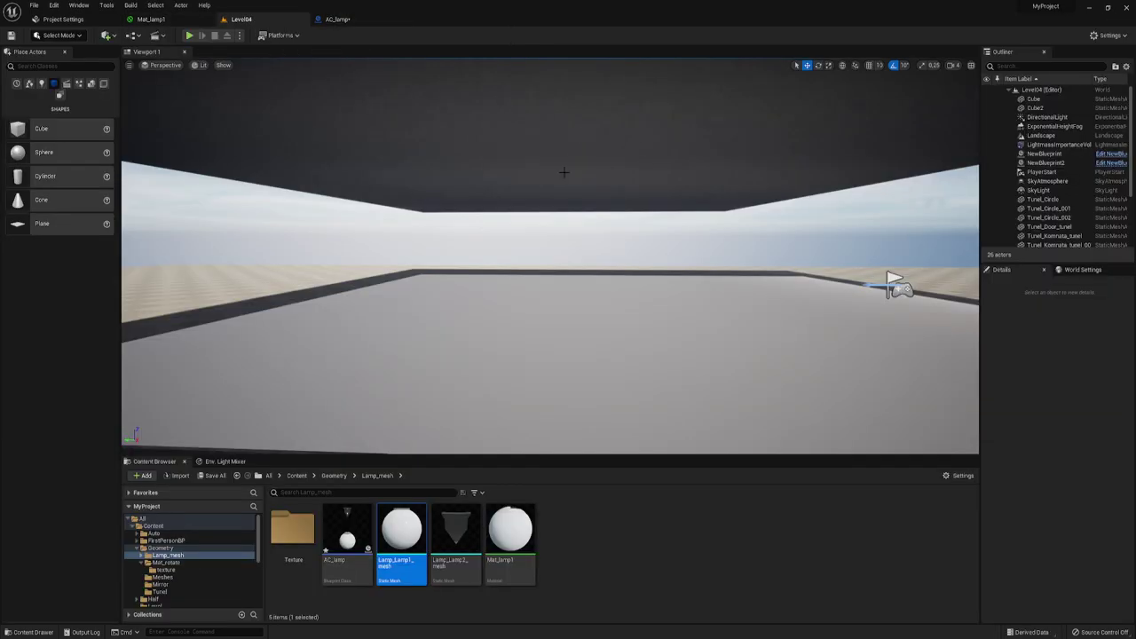
- Place an AC_lamp beneath the Level04 ceiling and duplicate it along X into AC_lamp2–AC_lamp4
left_click_drag(347, 532, 654, 191)
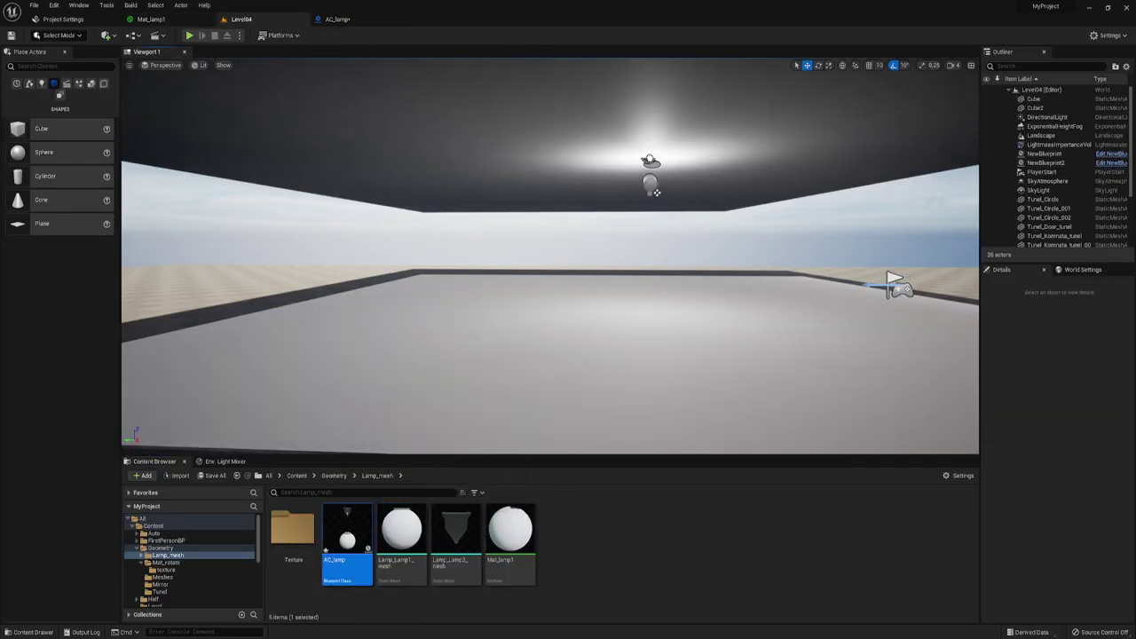
key("f")
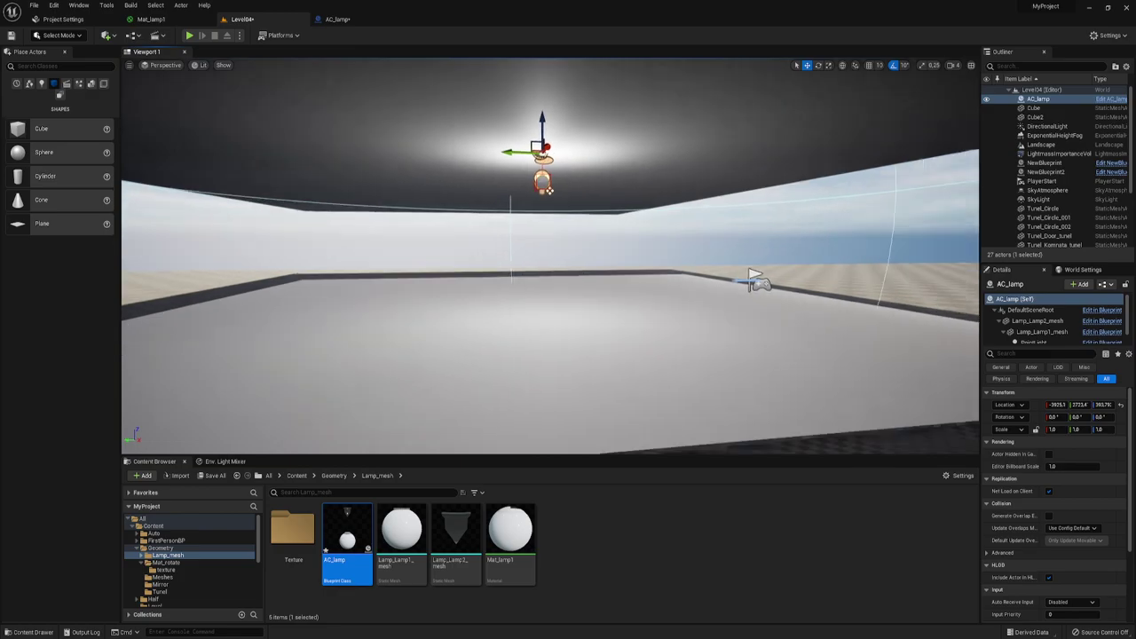
right_click_drag(550, 258, 622, 257)
right_click_drag(552, 166, 594, 158)
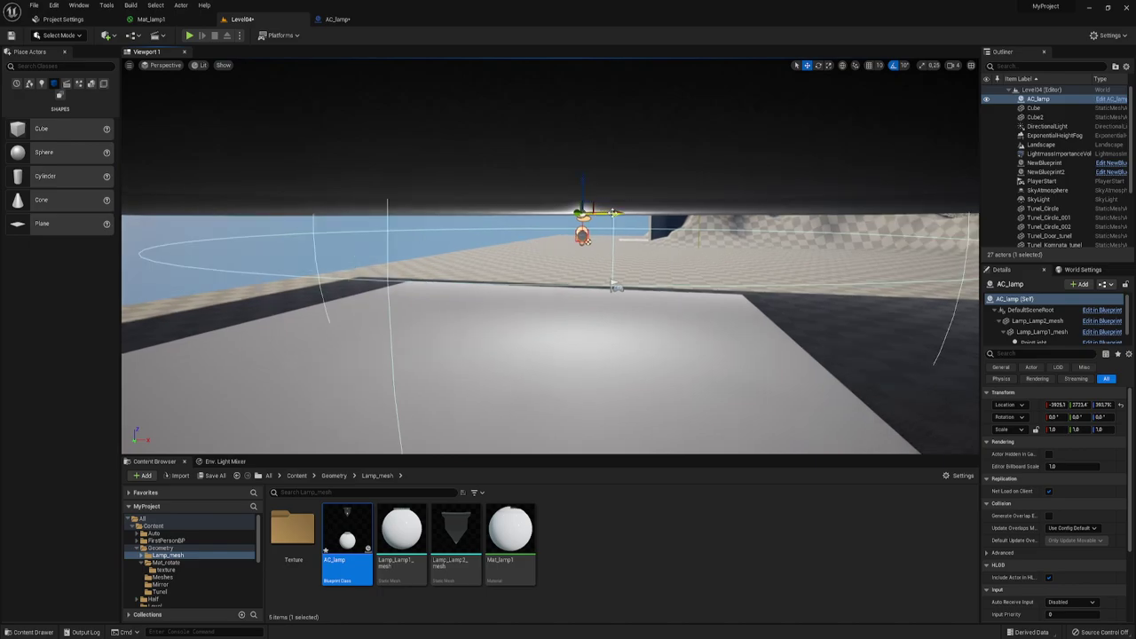
left_click_drag(614, 213, 479, 213, "alt")
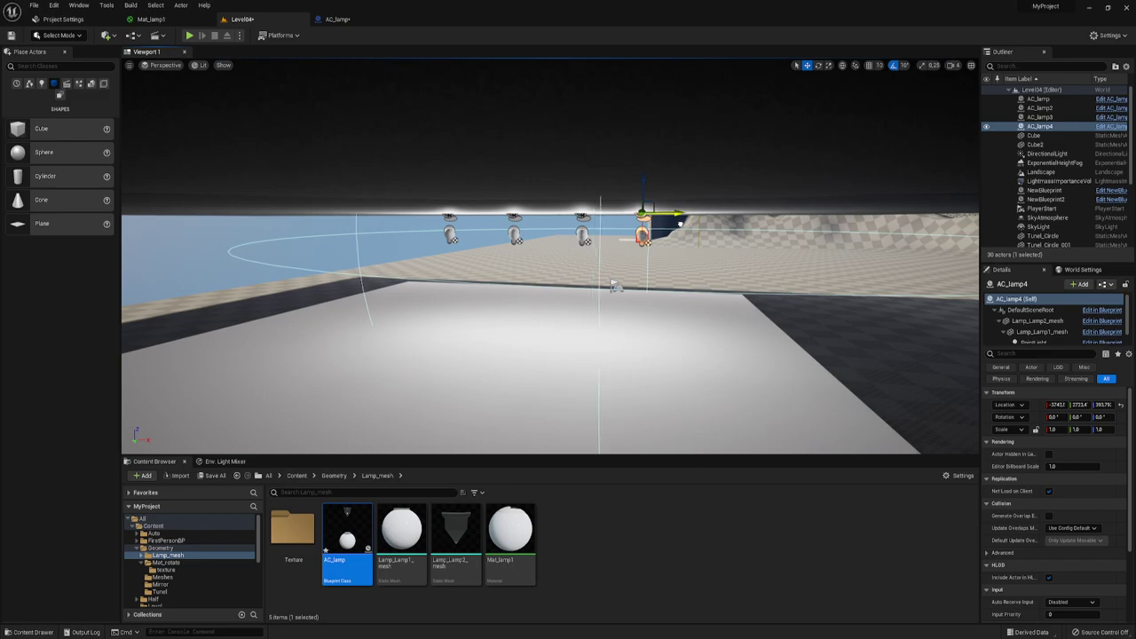
left_click(190, 36)
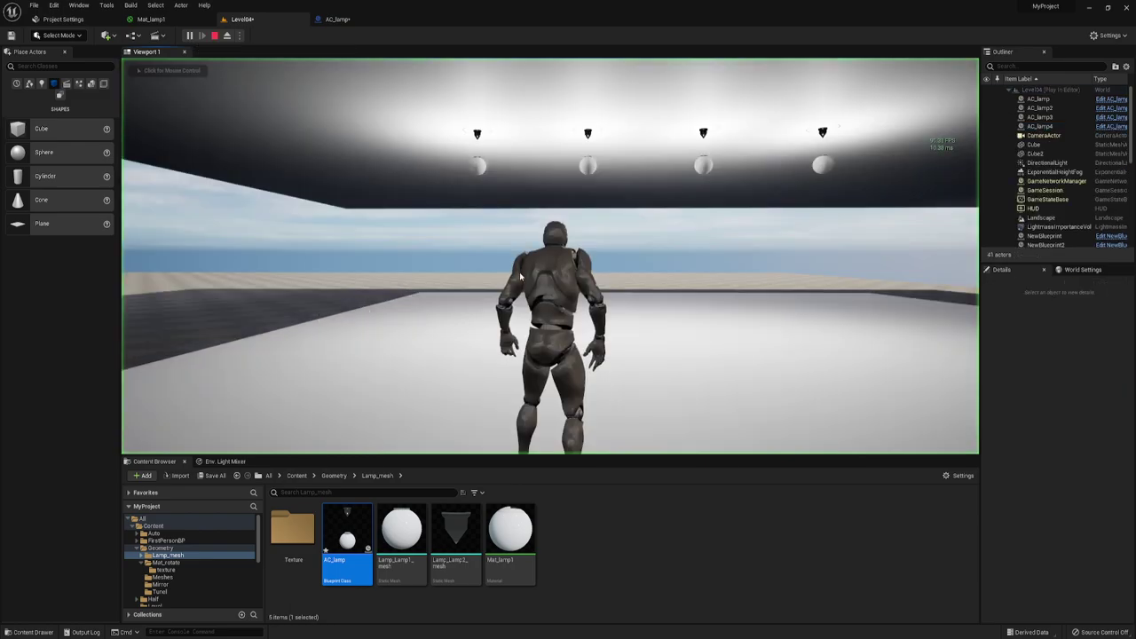
key("w")
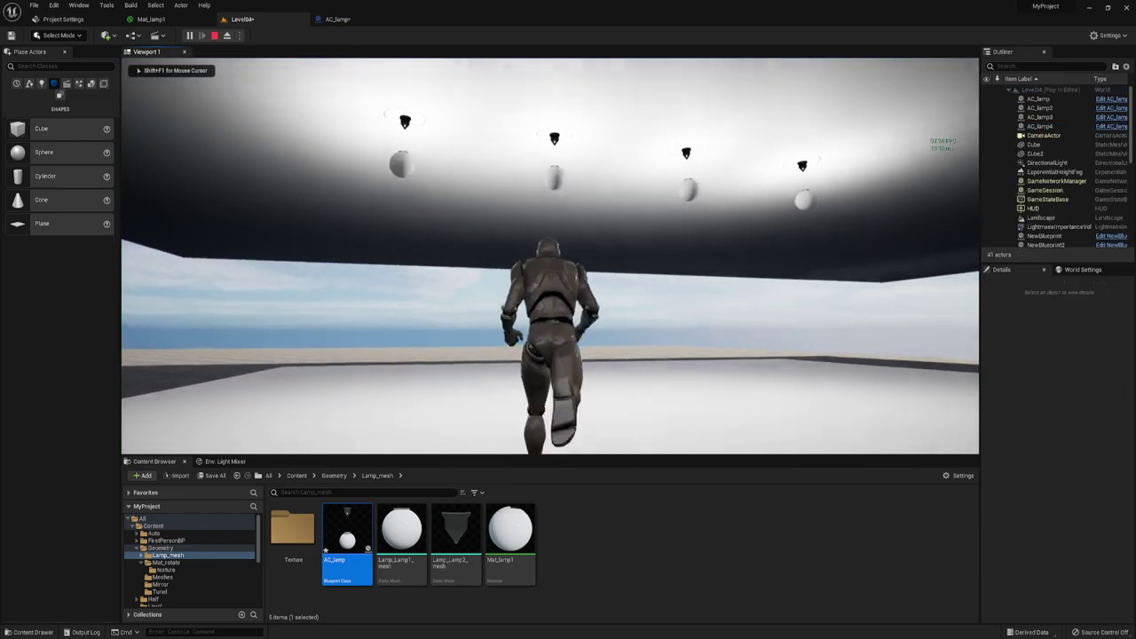
key("s")
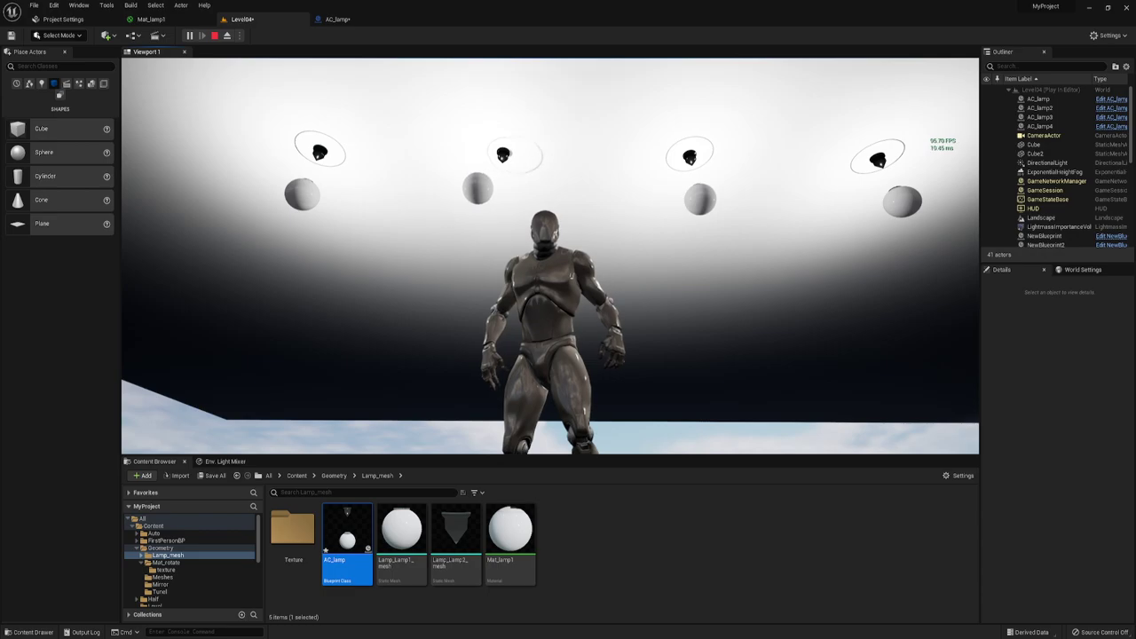
key("w")
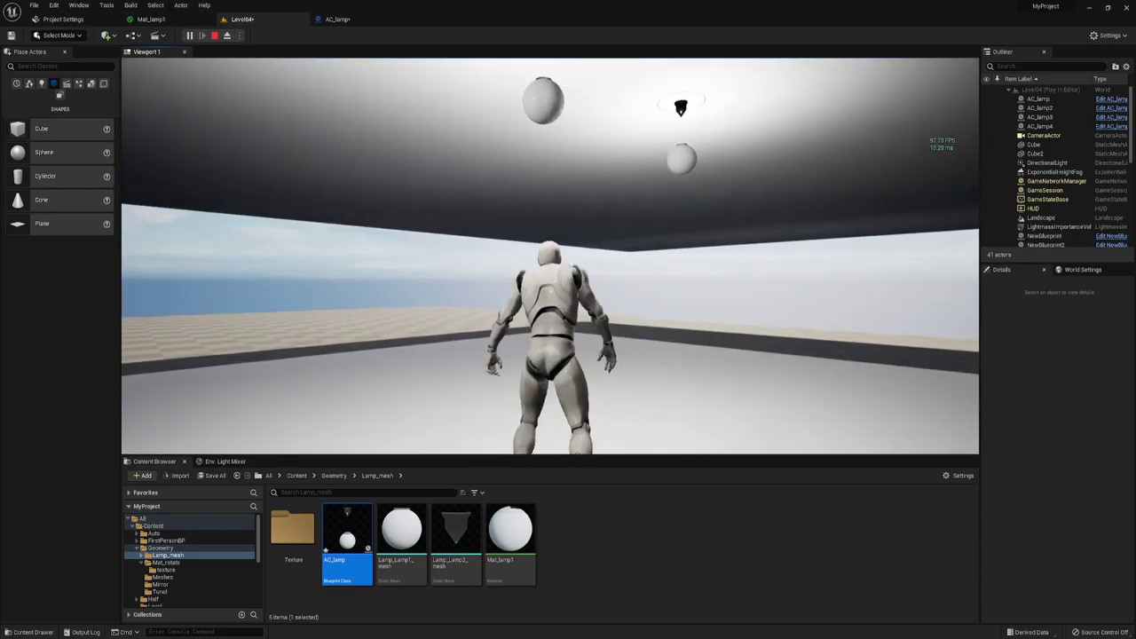
key("w")
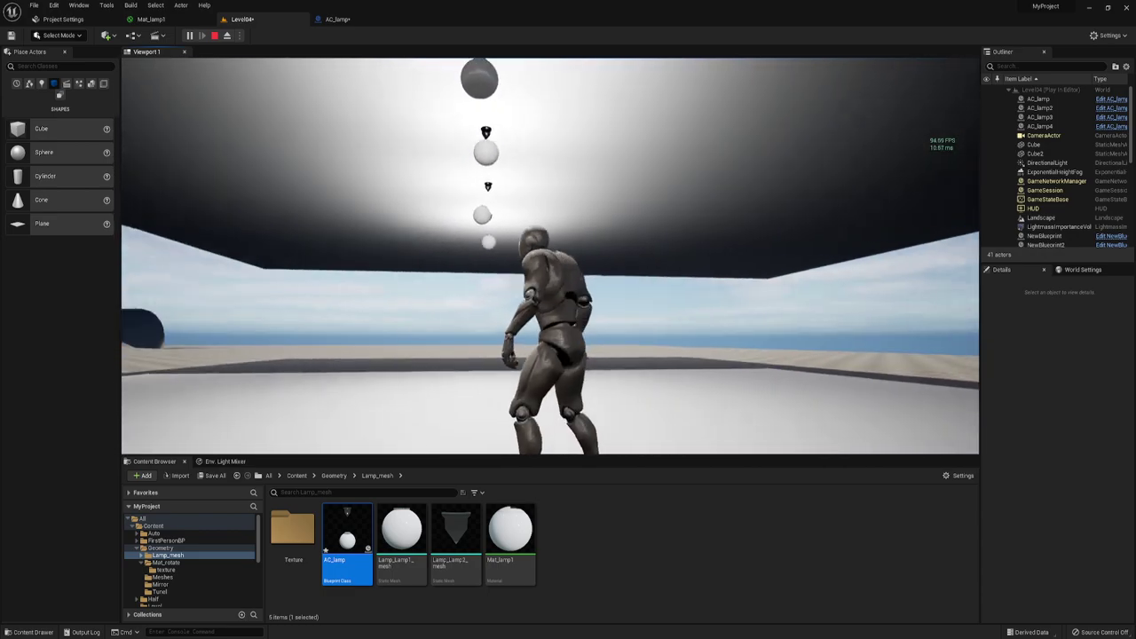
key("space")
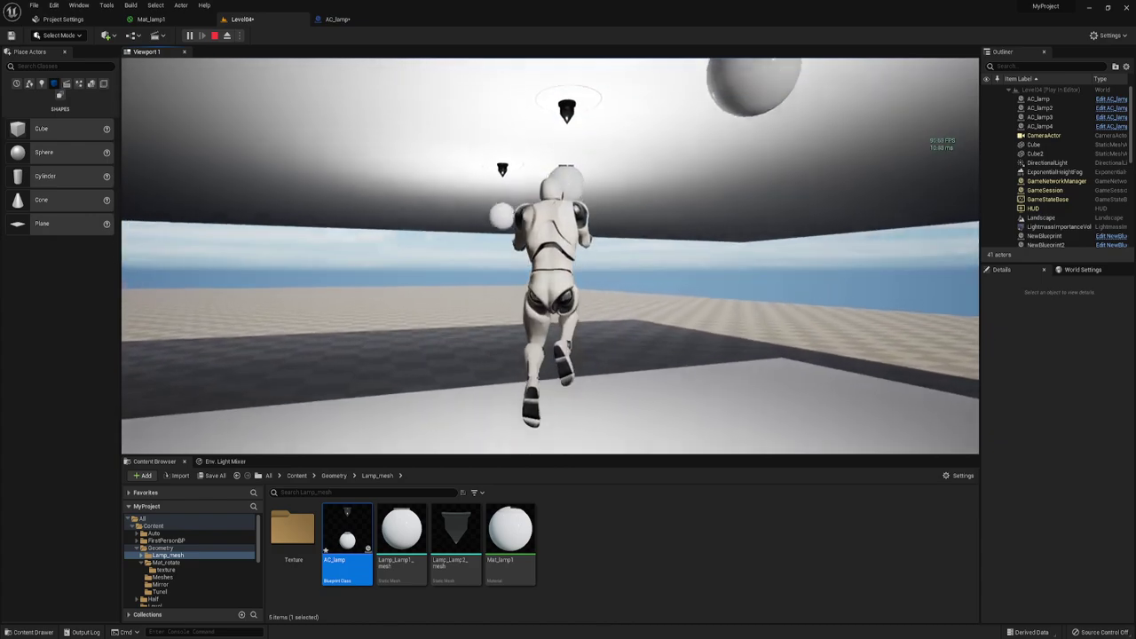
key("s")
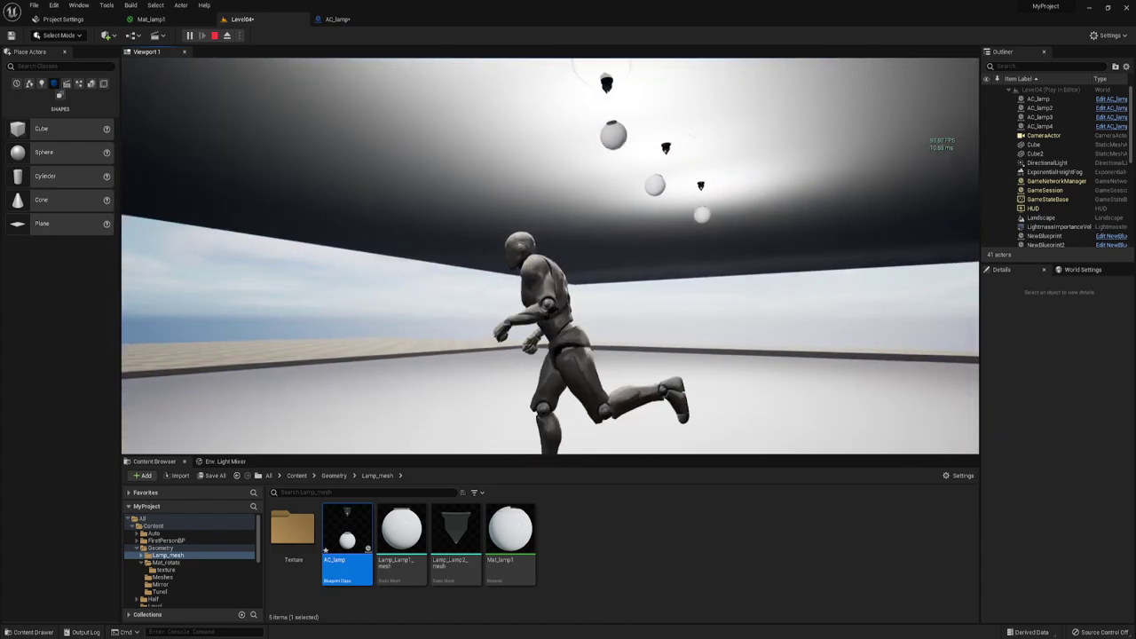
key("w")
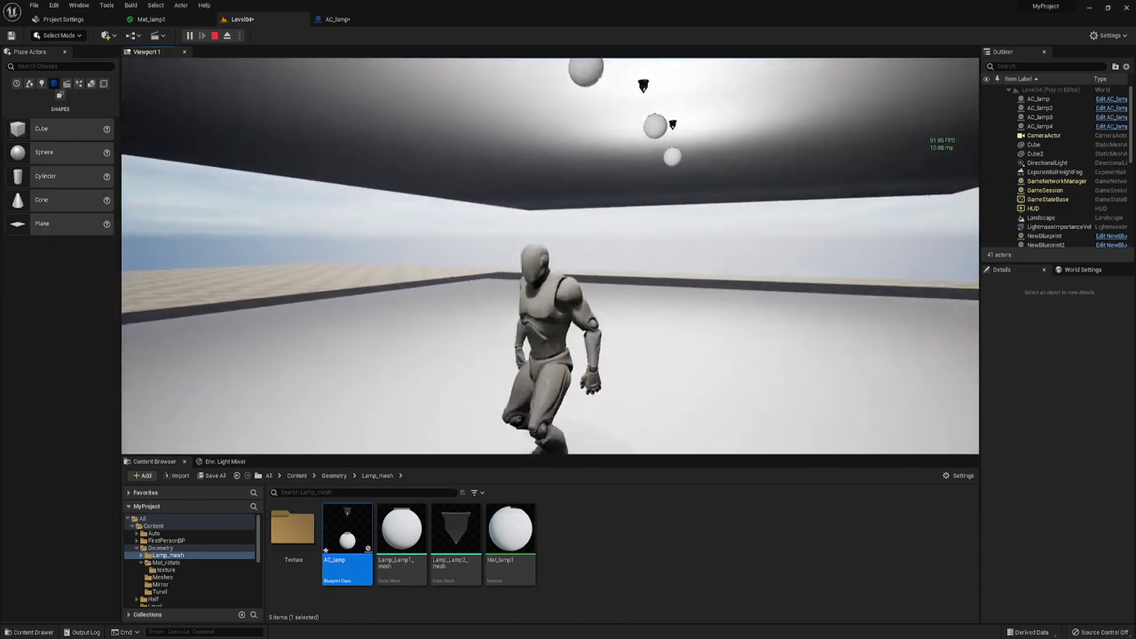
key("w")
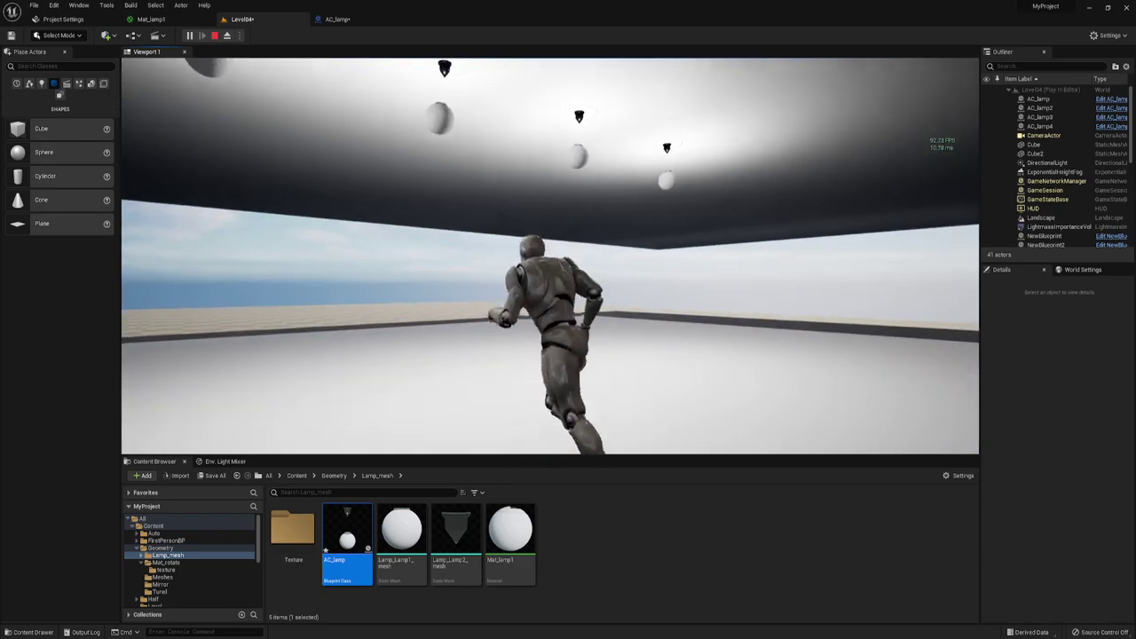
key("Escape")
scroll(519, 151, "down", 5)
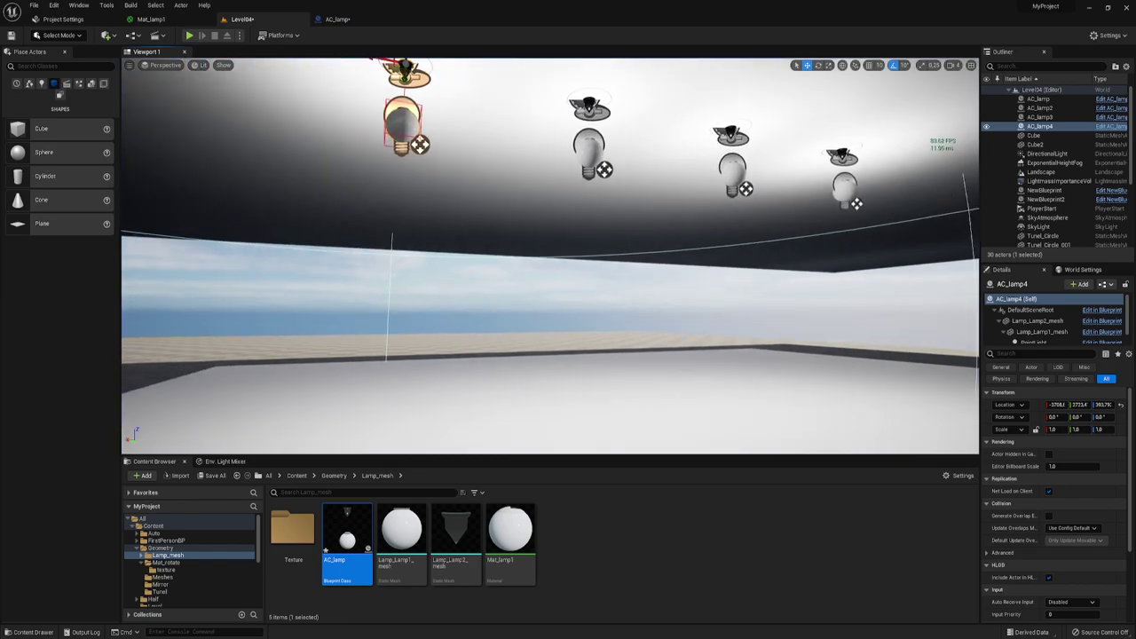
- Reposition the PointLight inside the AC_lamp blueprint, select Lamp_Lamp1_mesh, and launch a Standalone Game preview
left_click(337, 19)
scroll(579, 195, "down", 5)
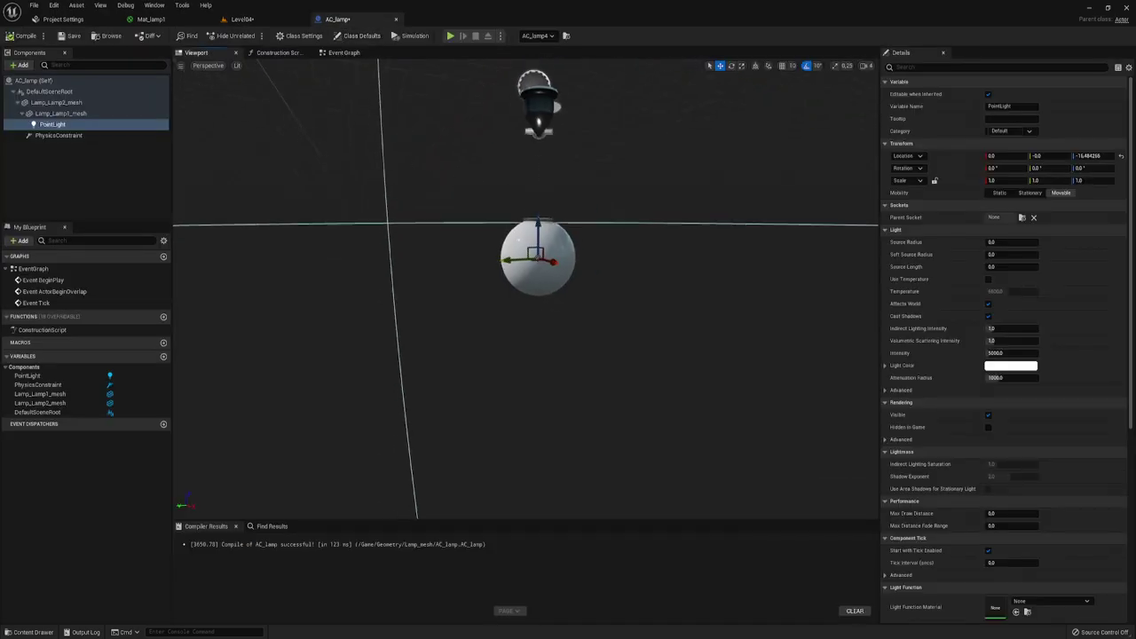
left_click_drag(542, 263, 551, 253)
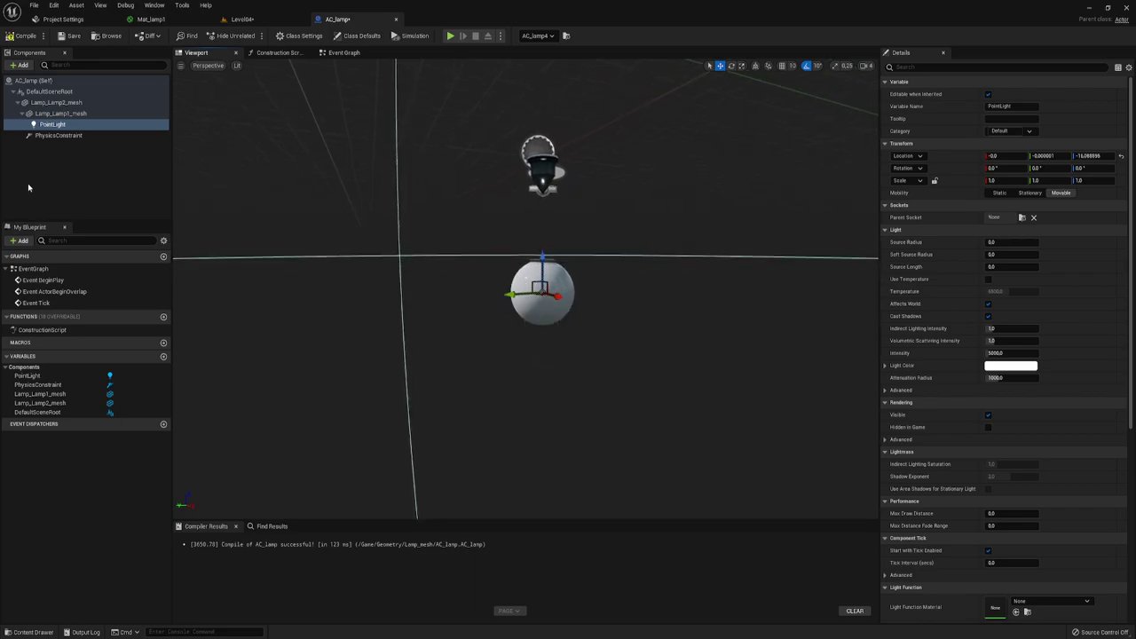
left_click(63, 114)
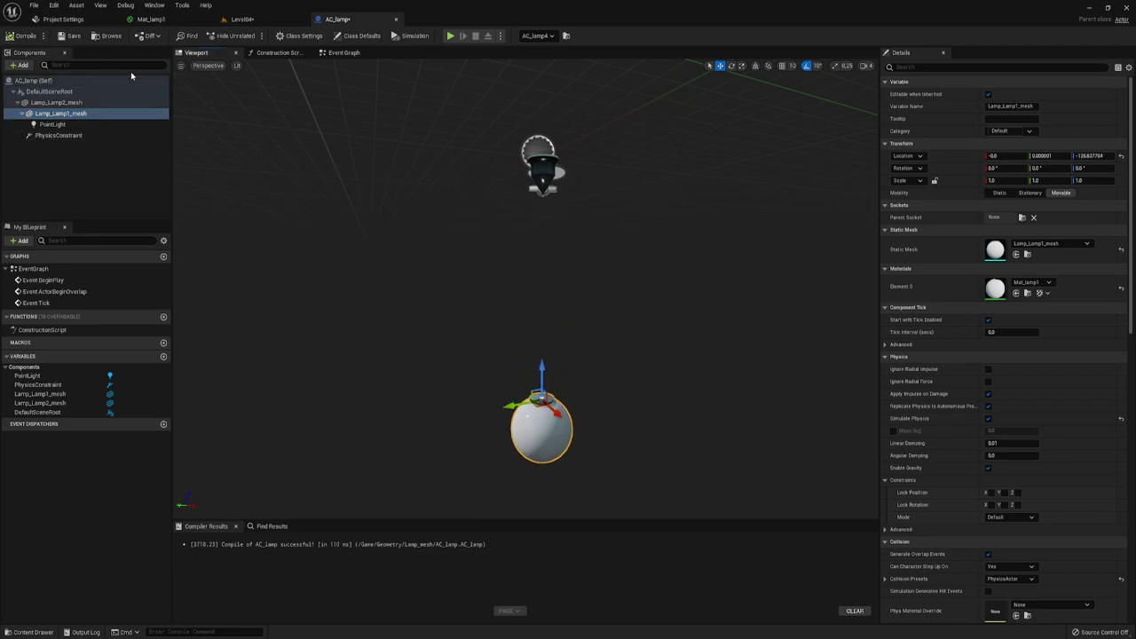
left_click(449, 35)
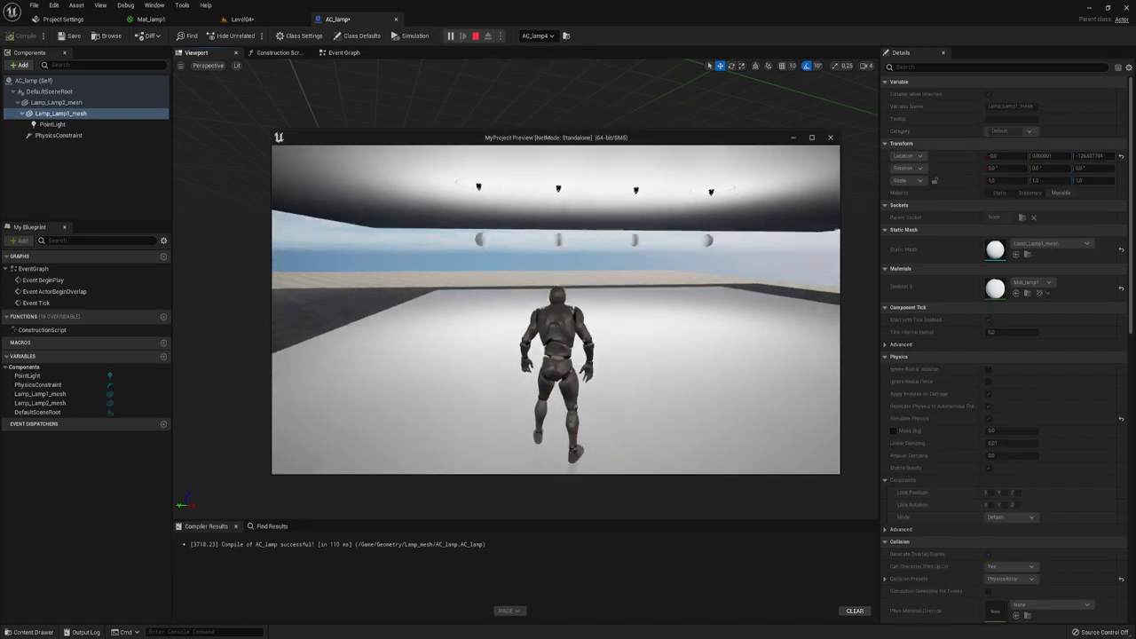
- Run the character back and forth under the lamps, jump into them, then exit with Esc
key("s")
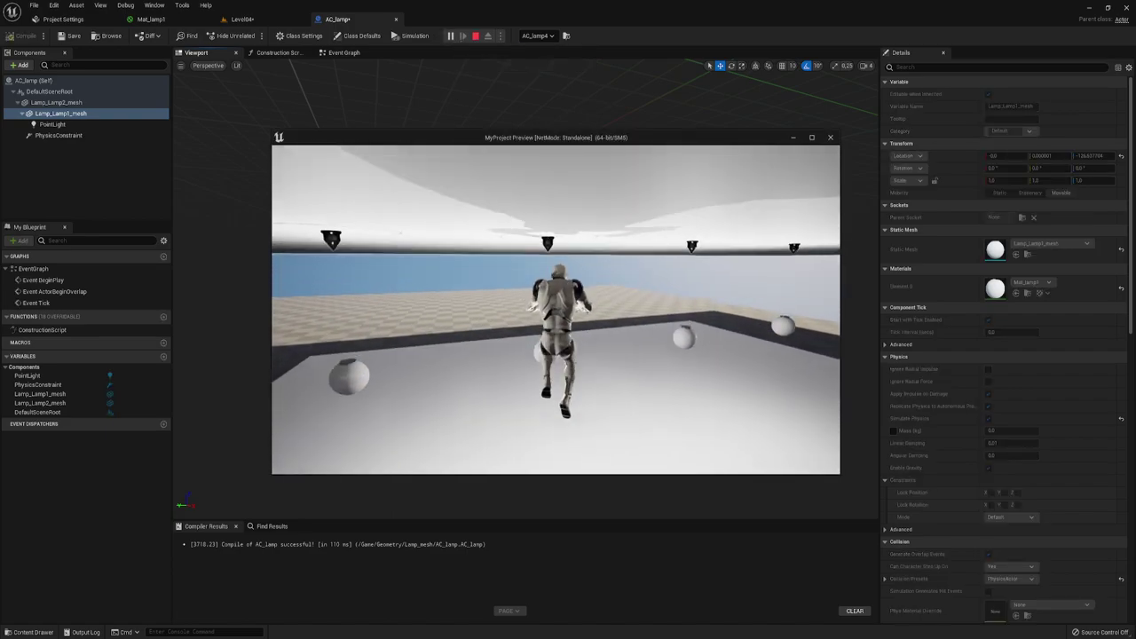
key("s")
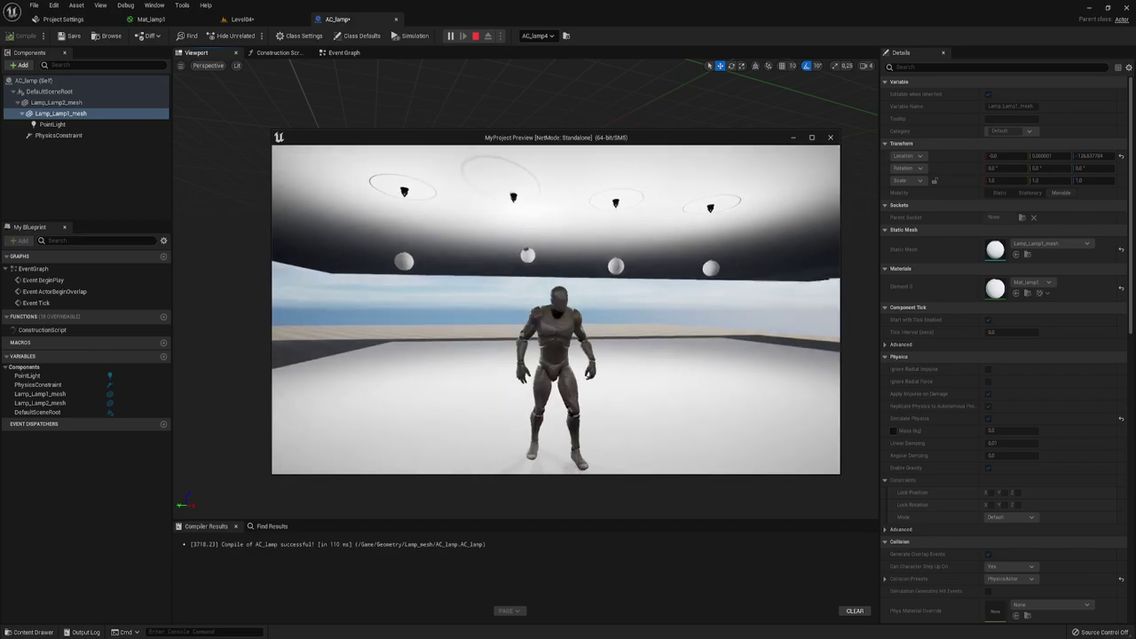
key("w")
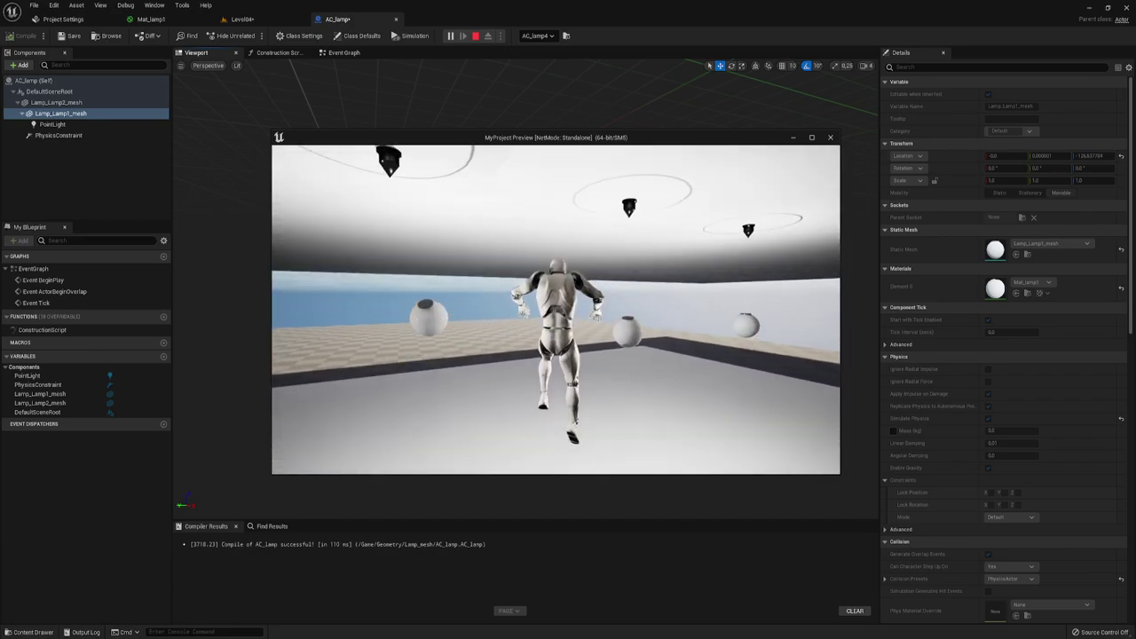
key("s")
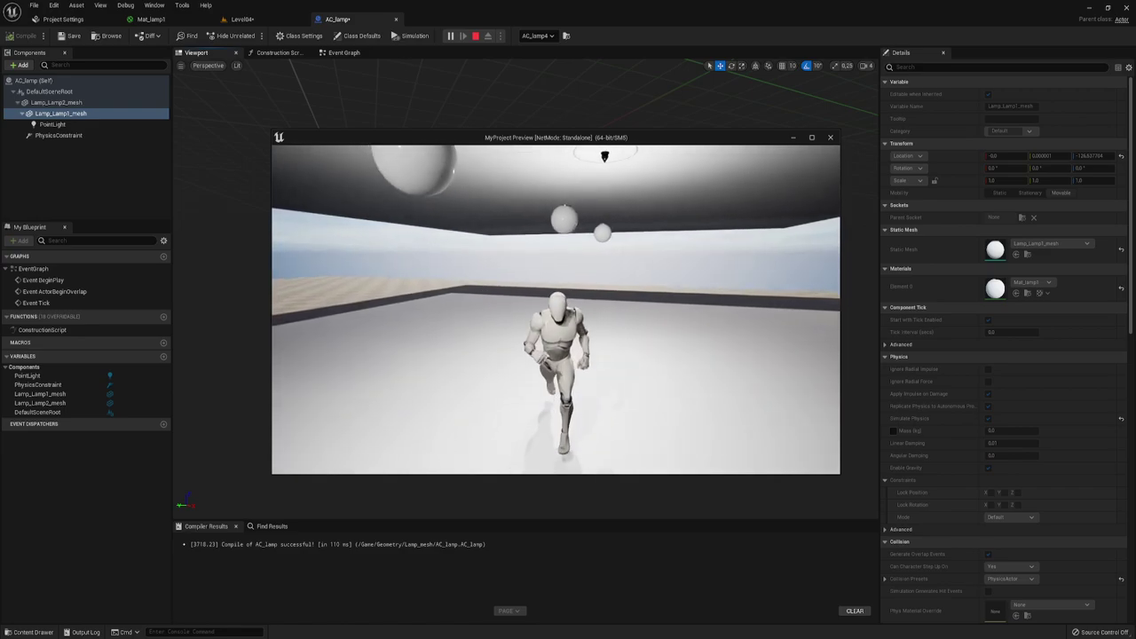
key("w")
key("s")
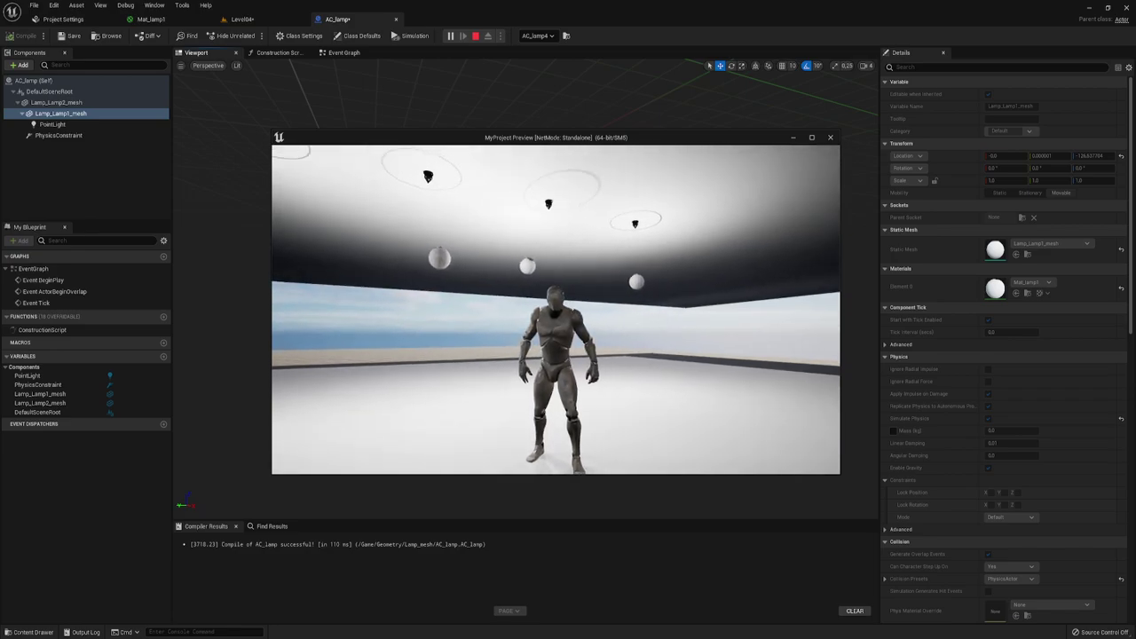
key("w")
key("s")
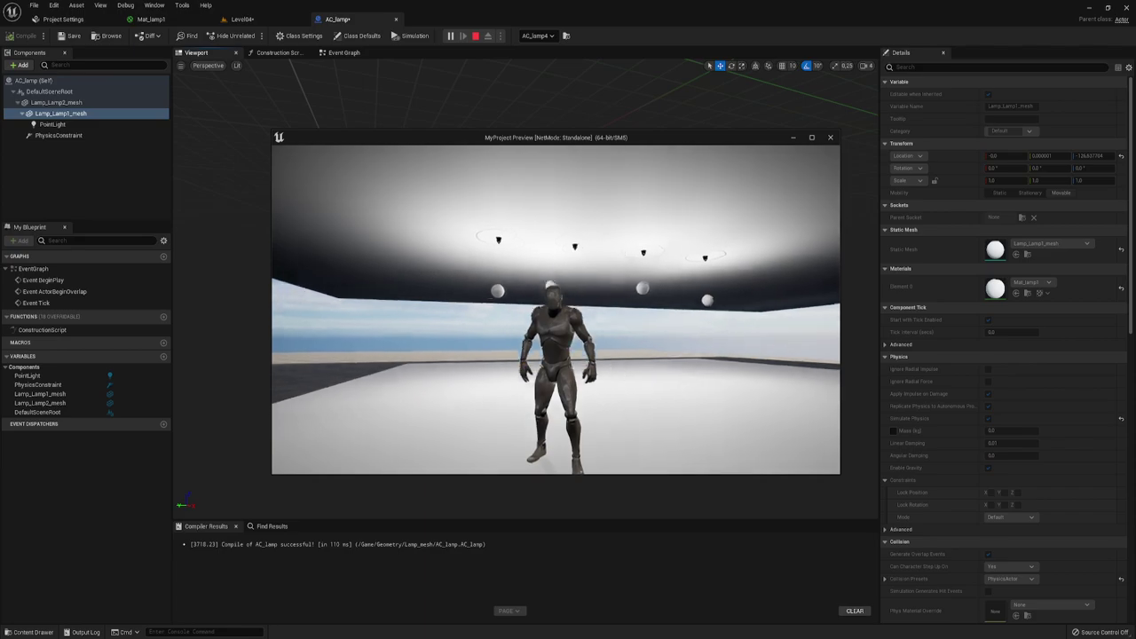
key("w")
key("s")
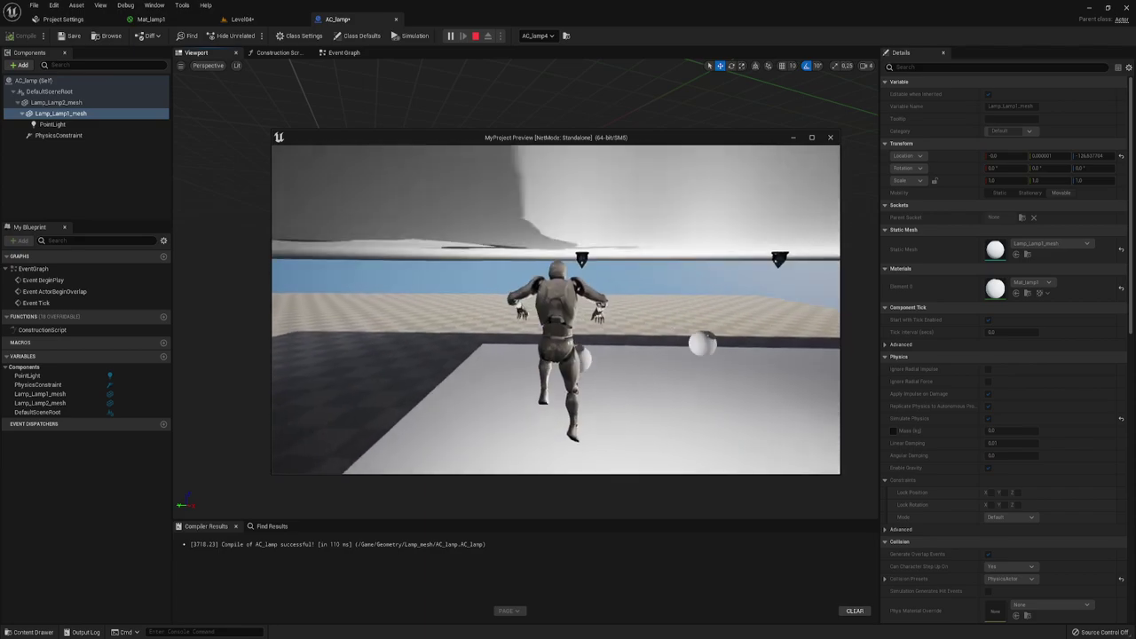
key("space")
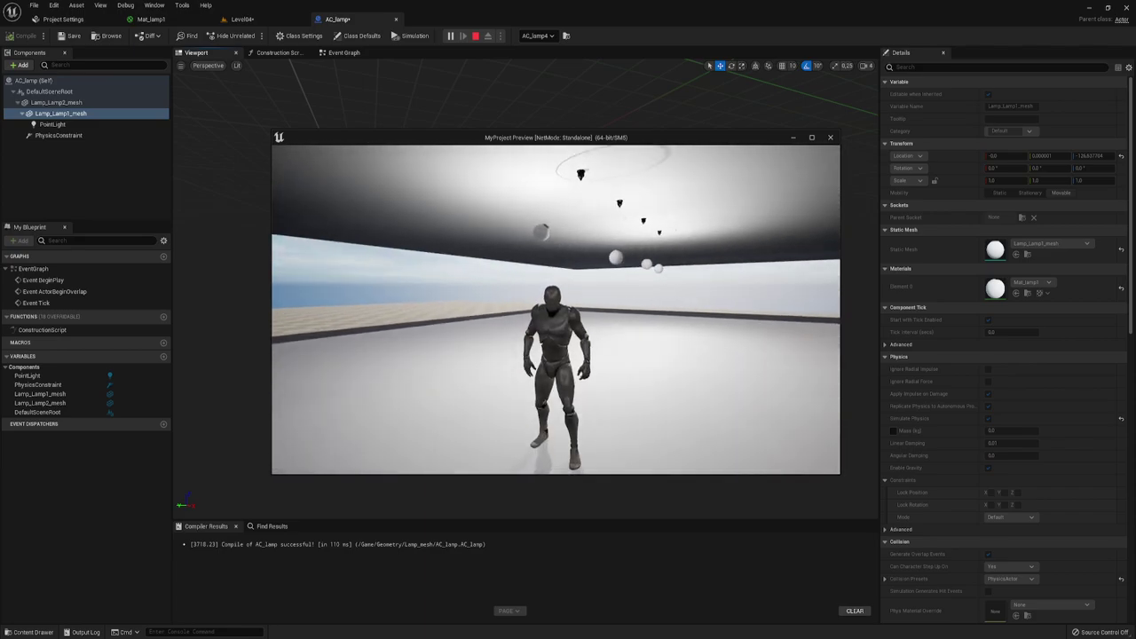
key("Escape")
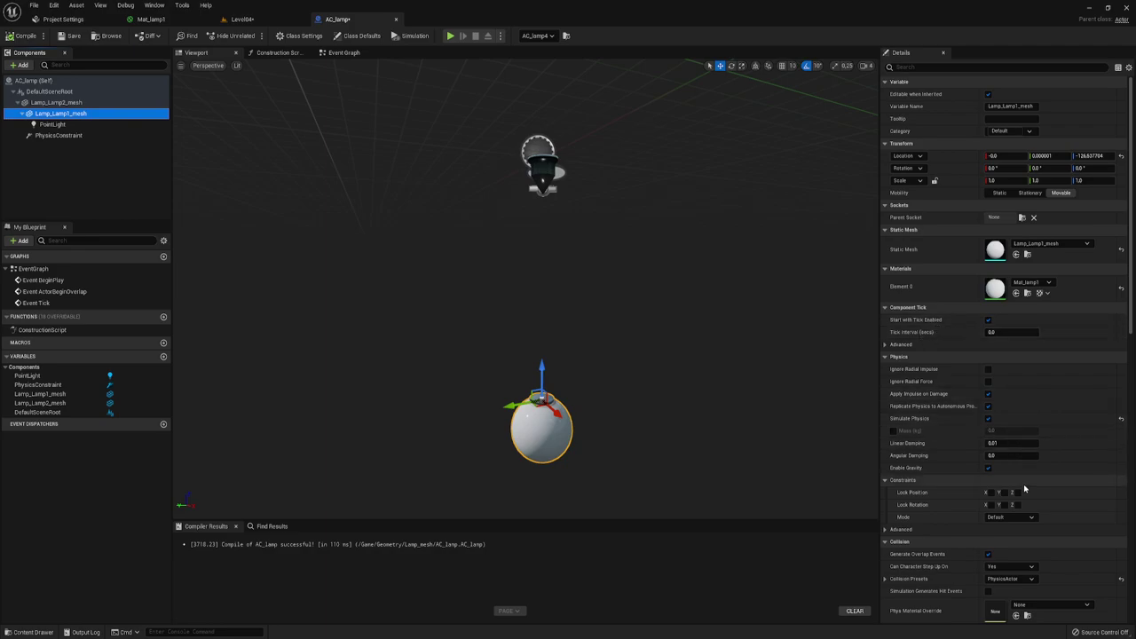
- Set the PhysicsConstraint's Swing 2 limit to 60 degrees, compile AC_lamp, and return to Level04
scroll(1023, 483, "down", 2)
left_click(62, 136)
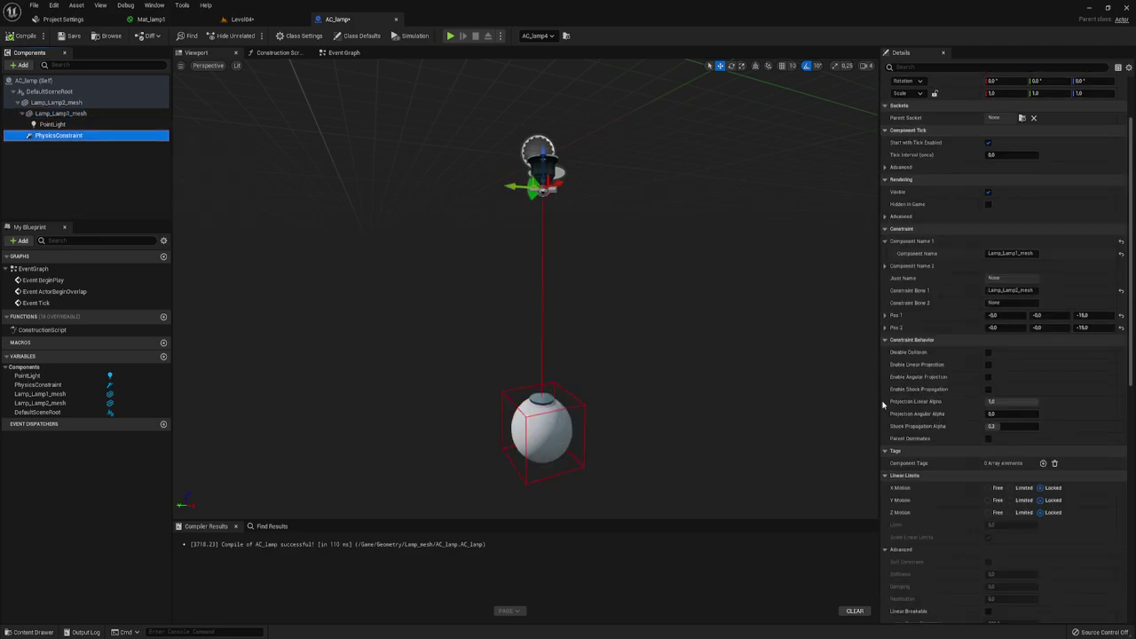
scroll(1011, 356, "down", 2)
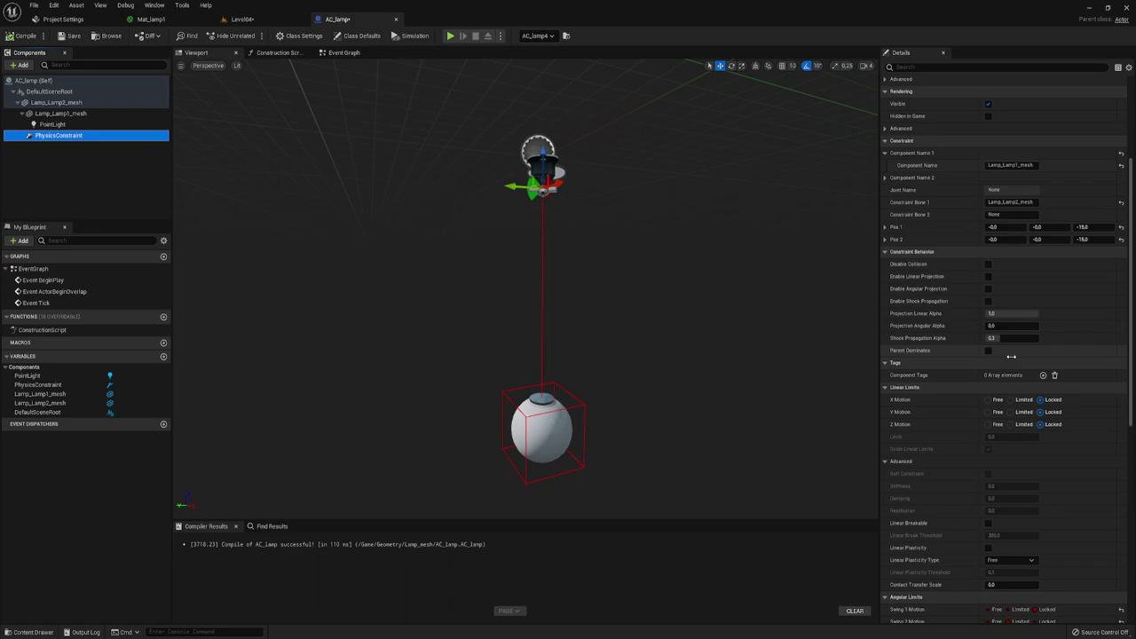
scroll(1010, 356, "down", 3)
scroll(1010, 356, "down", 2)
left_click(1002, 454)
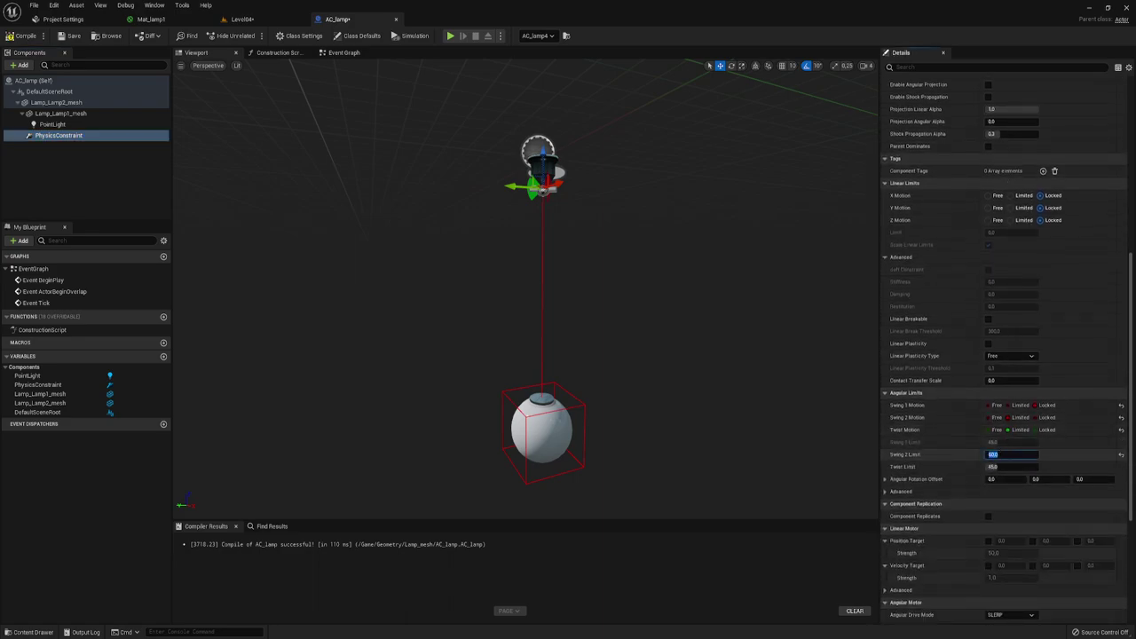
key("Return")
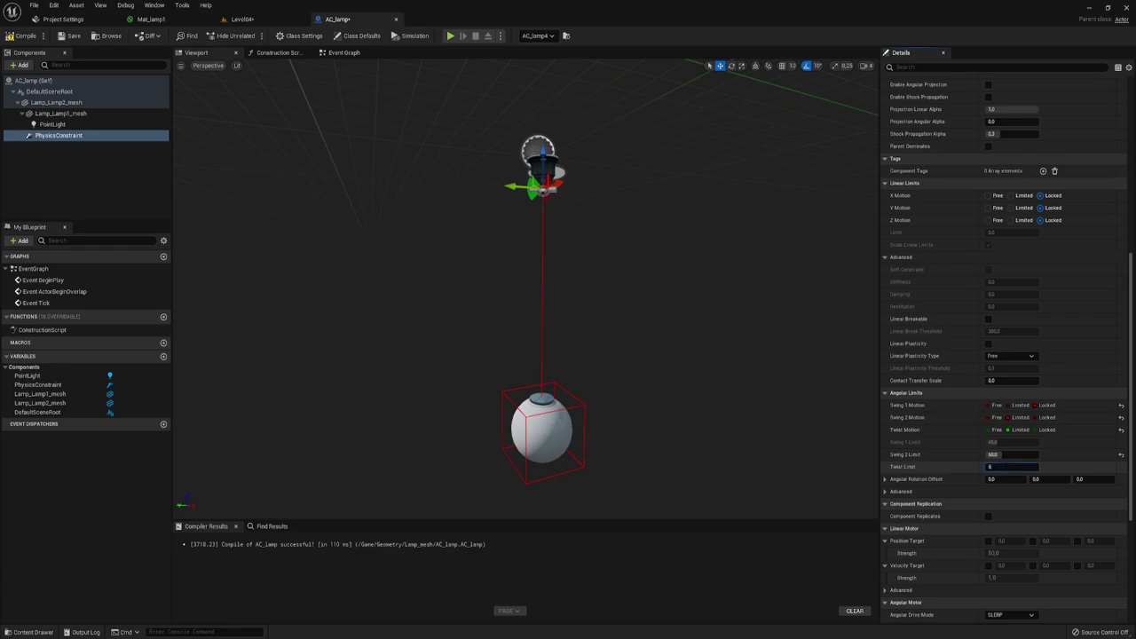
left_click(23, 35)
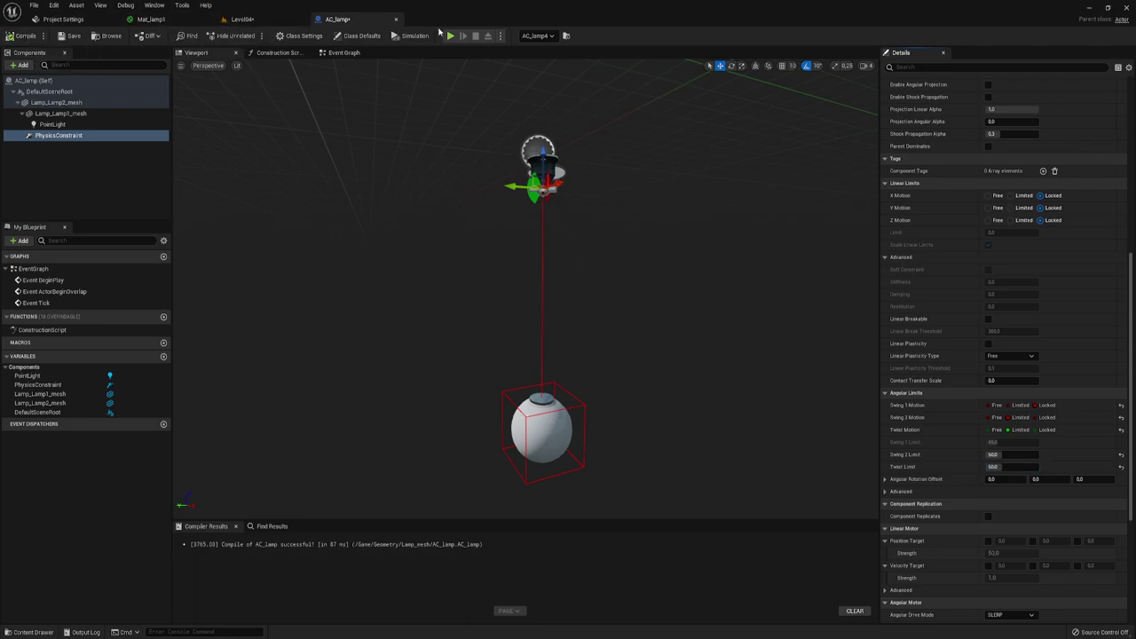
left_click(239, 21)
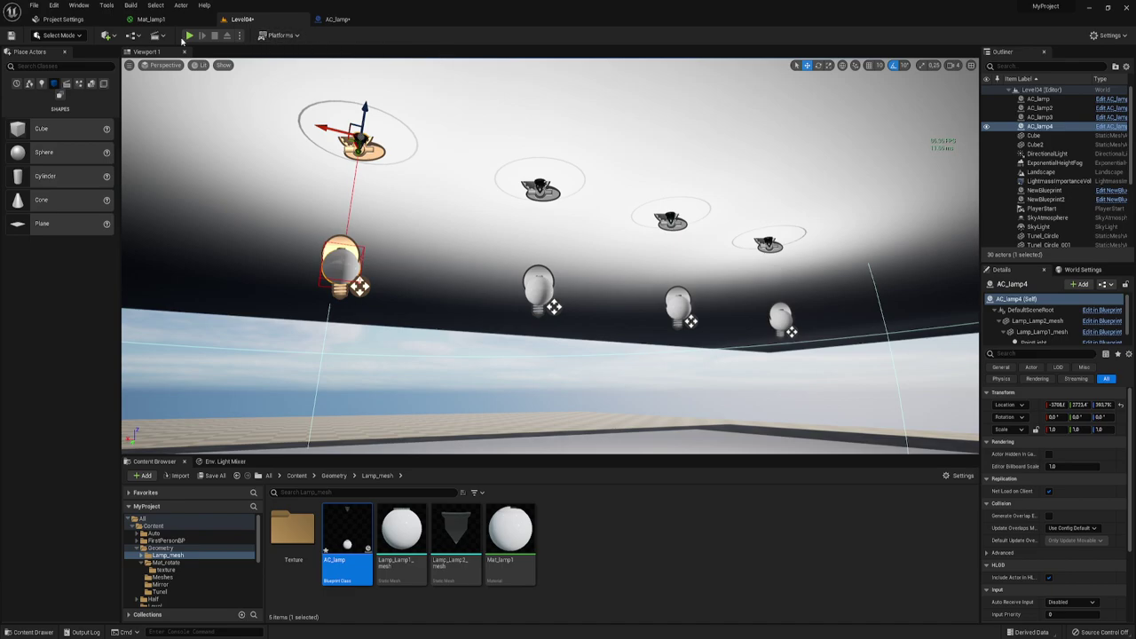
left_click(188, 37)
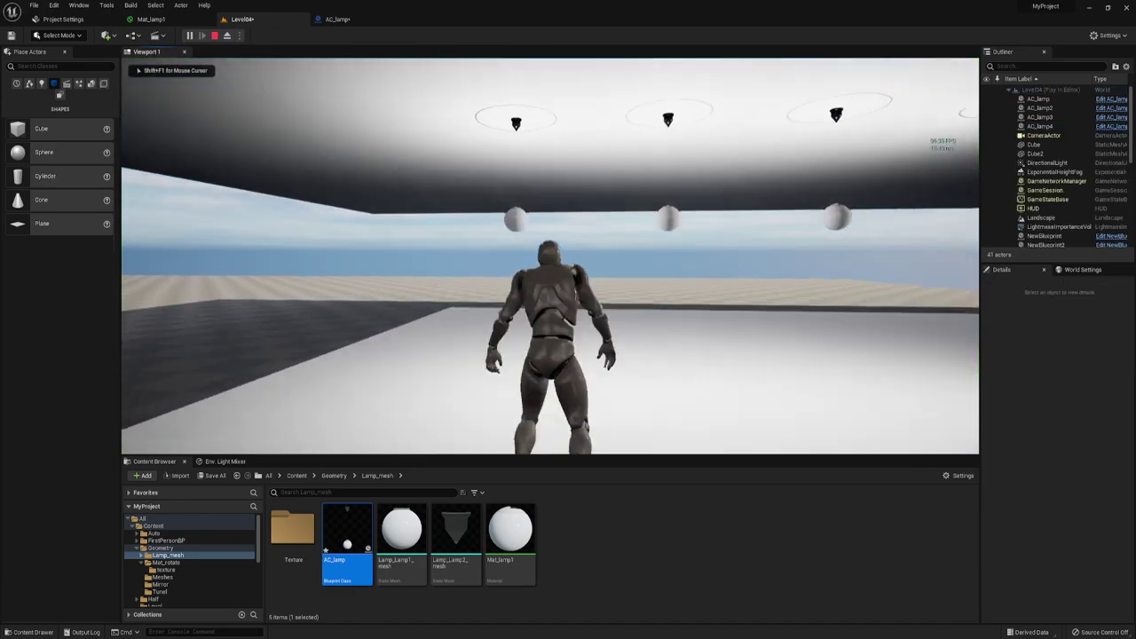
key("w")
key("s")
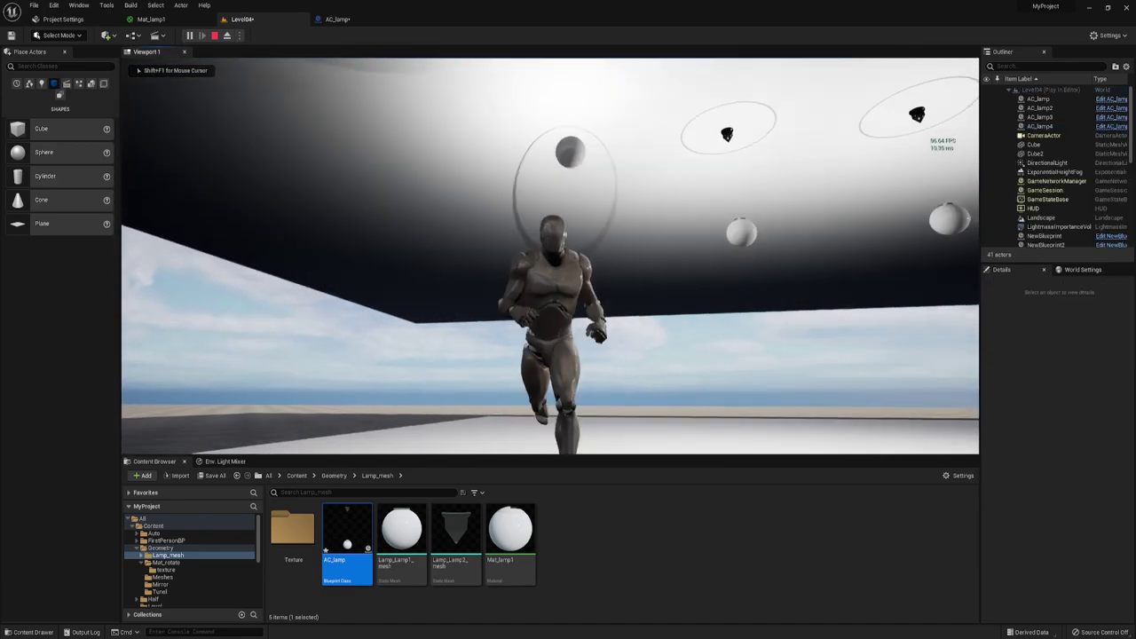
key("d")
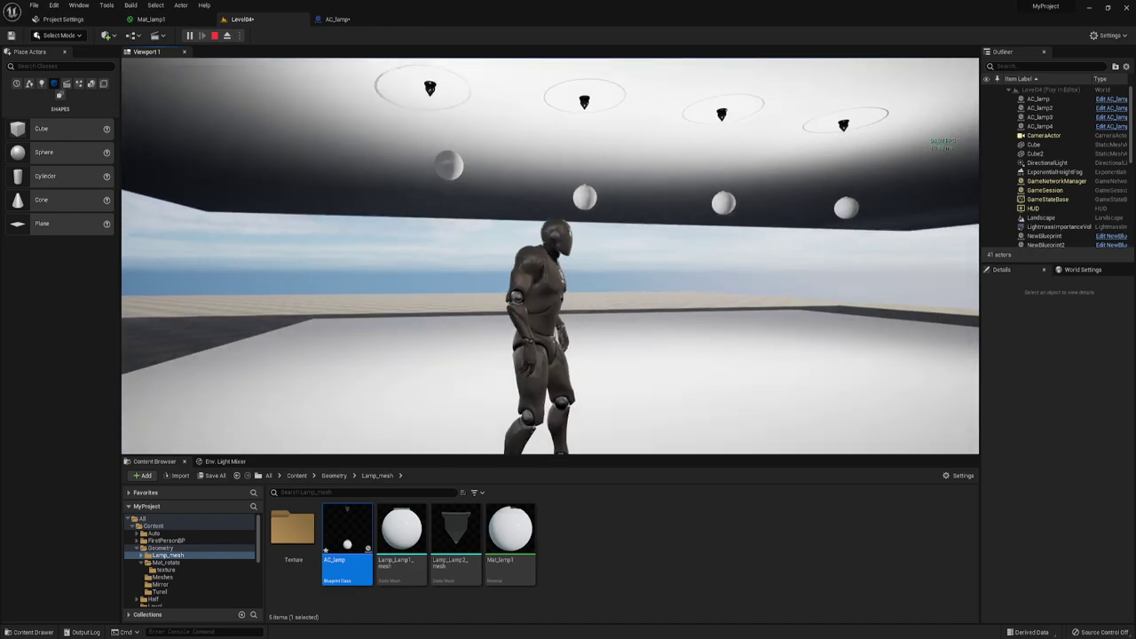
key("Escape")
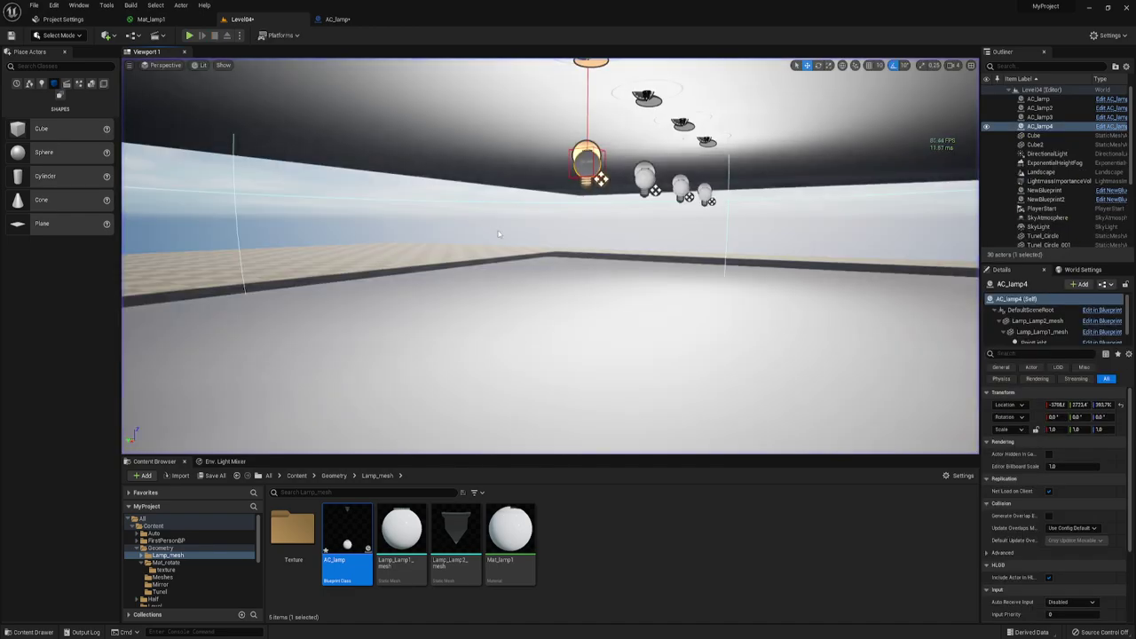
left_click_drag(497, 234, 634, 355)
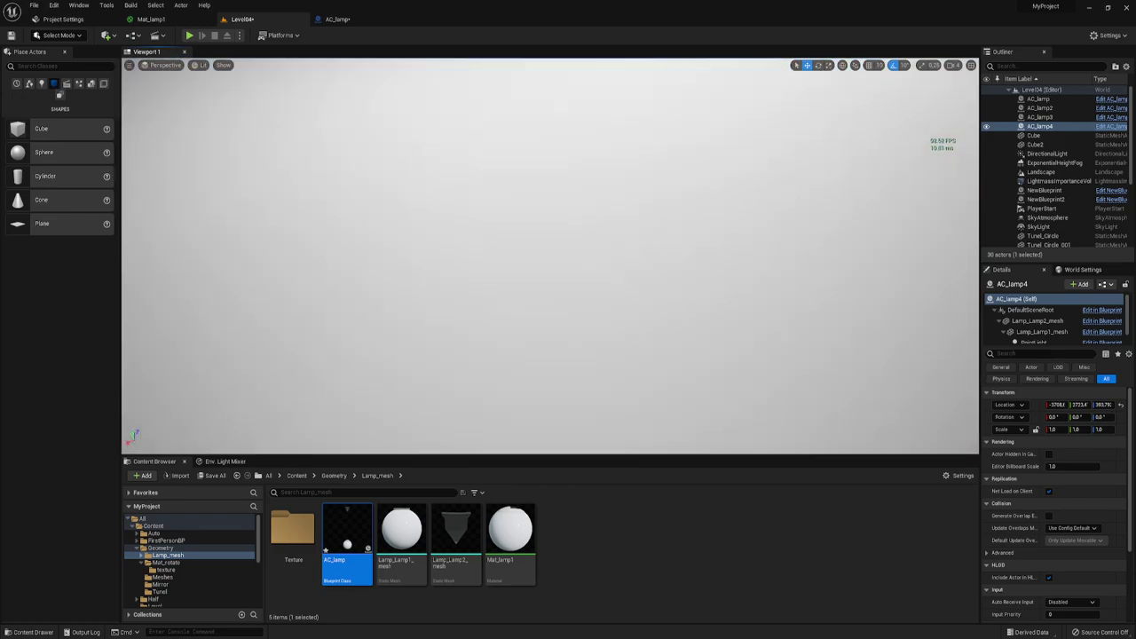
mouse_move(550, 255)
right_mouse_down()
mouse_move(550, 222)
mouse_move(601, 101)
mouse_move(586, 252)
right_mouse_up()
- Back in the AC_lamp editor, select Lamp_Lamp1_mesh and then Lamp_Lamp2_mesh in Components
left_click(322, 20)
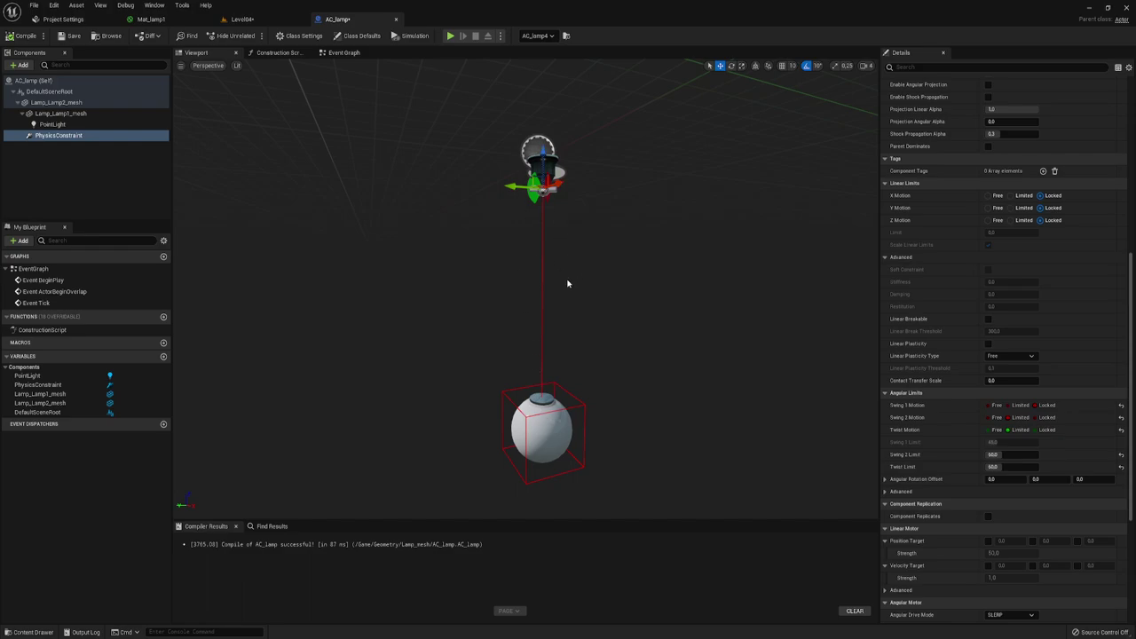
left_click(54, 114)
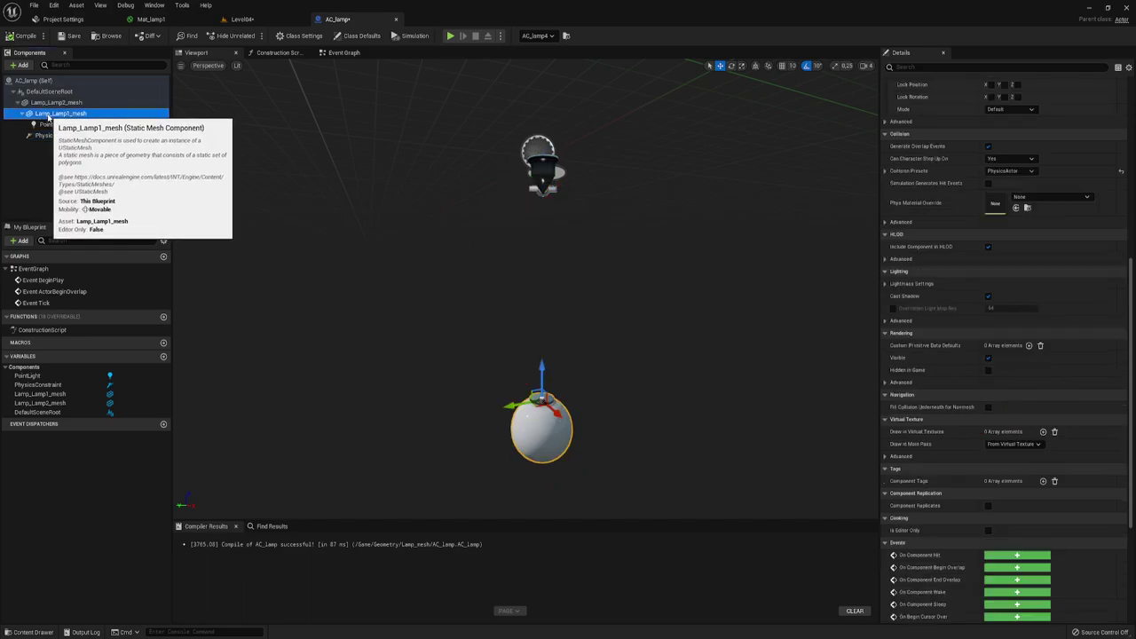
left_click(55, 102)
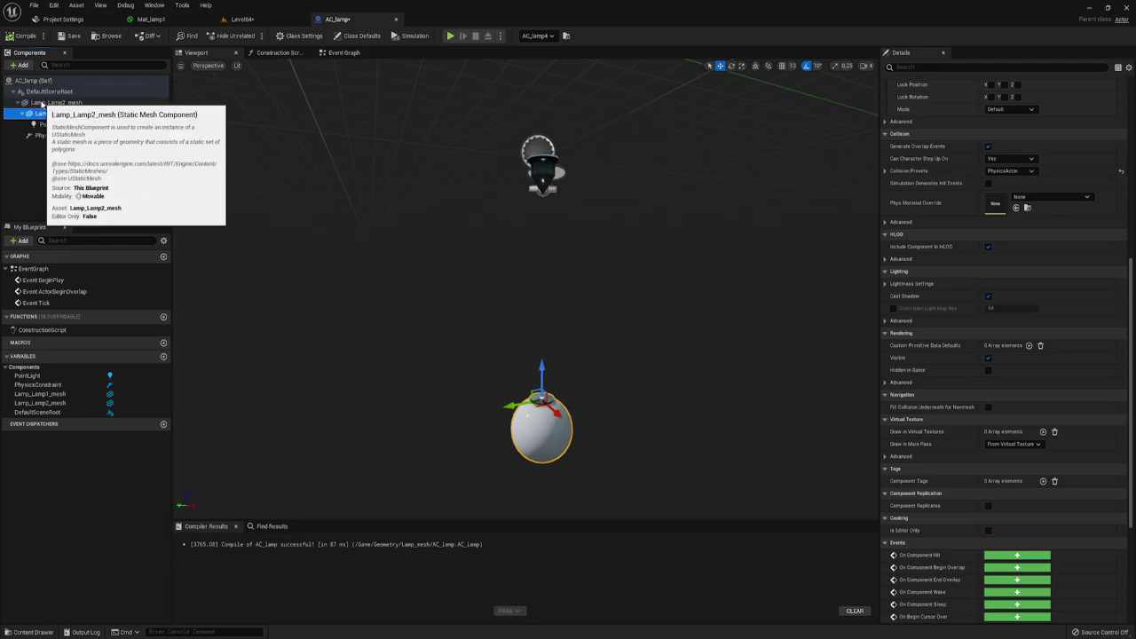
- Add a Cable component under Lamp_Lamp2_mesh, keeping its default name Cable
left_click(20, 66)
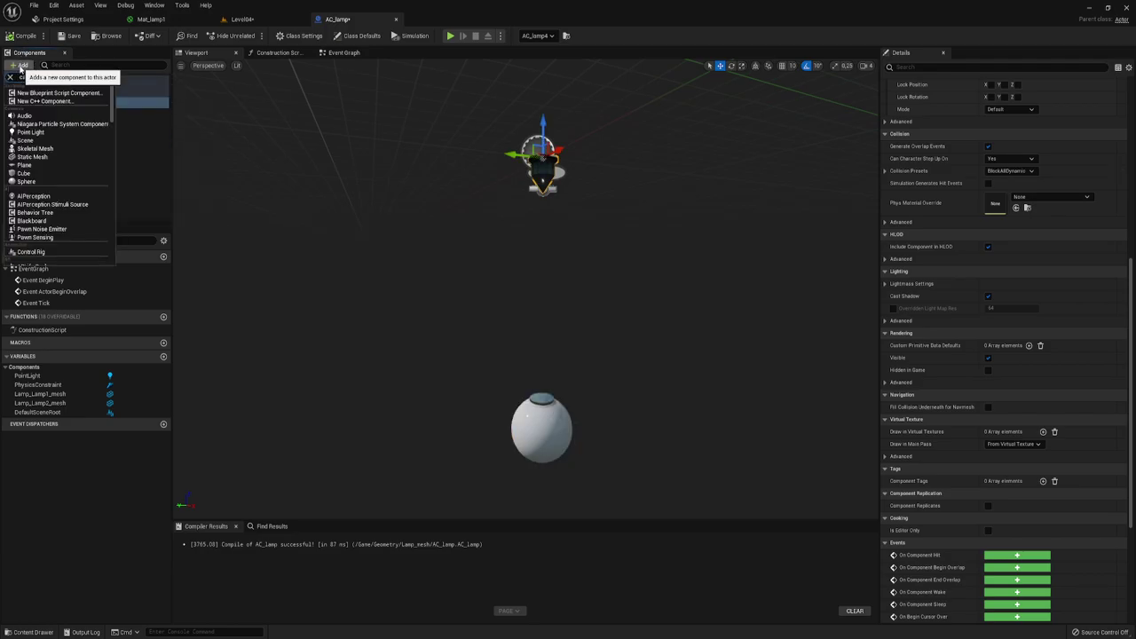
left_click(20, 66)
type("n")
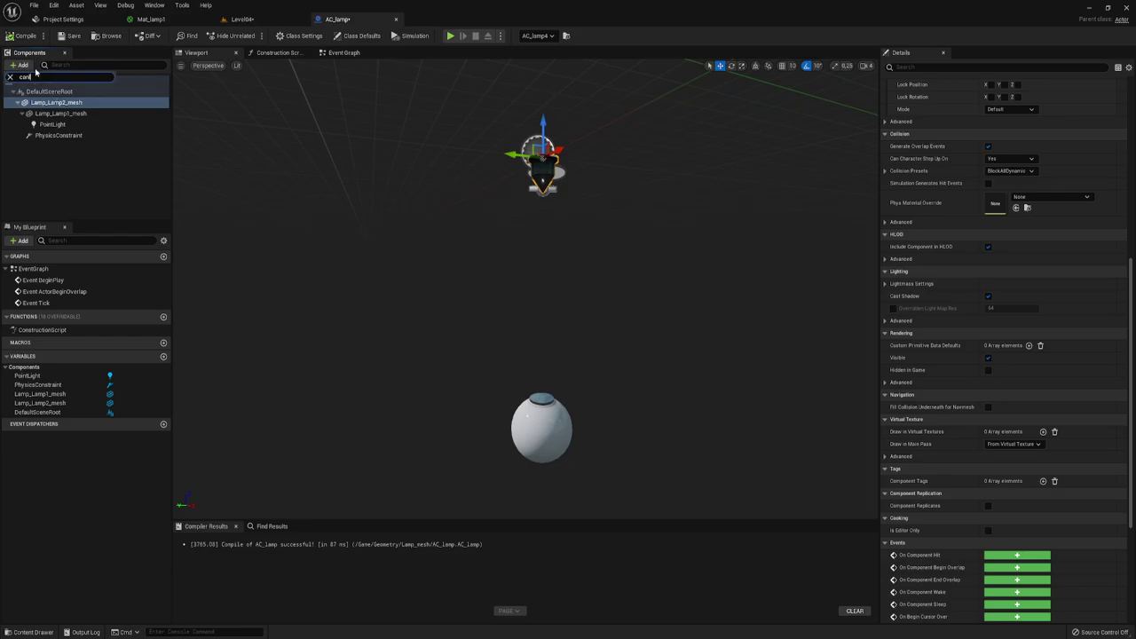
key("BackSpace")
key("BackSpace")
key("BackSpace")
type("c")
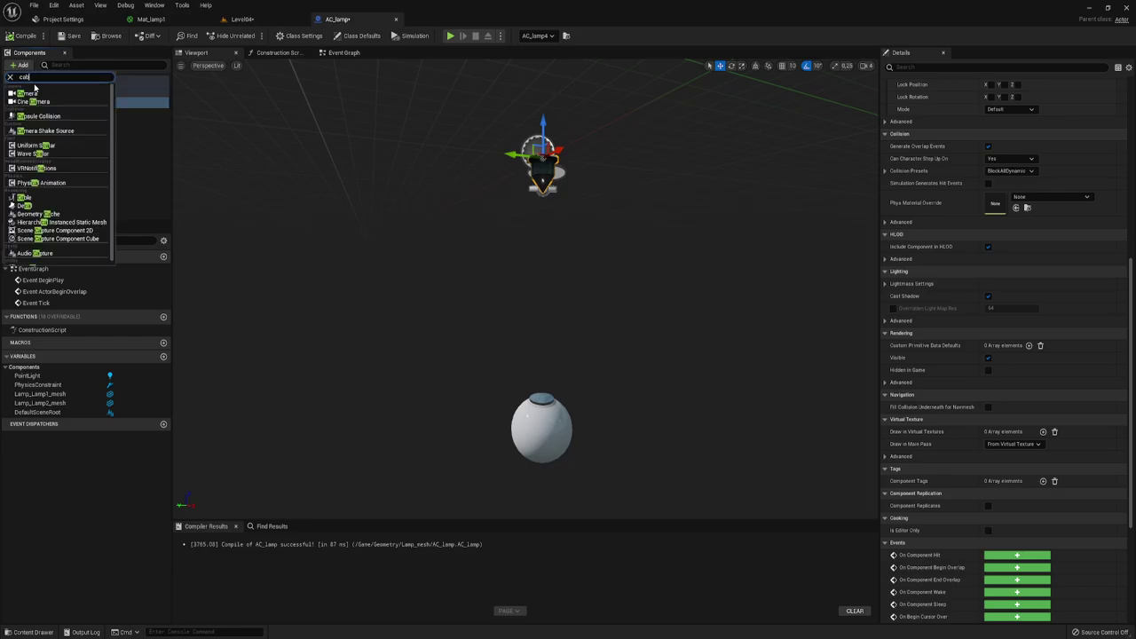
type("abl")
left_click(23, 93)
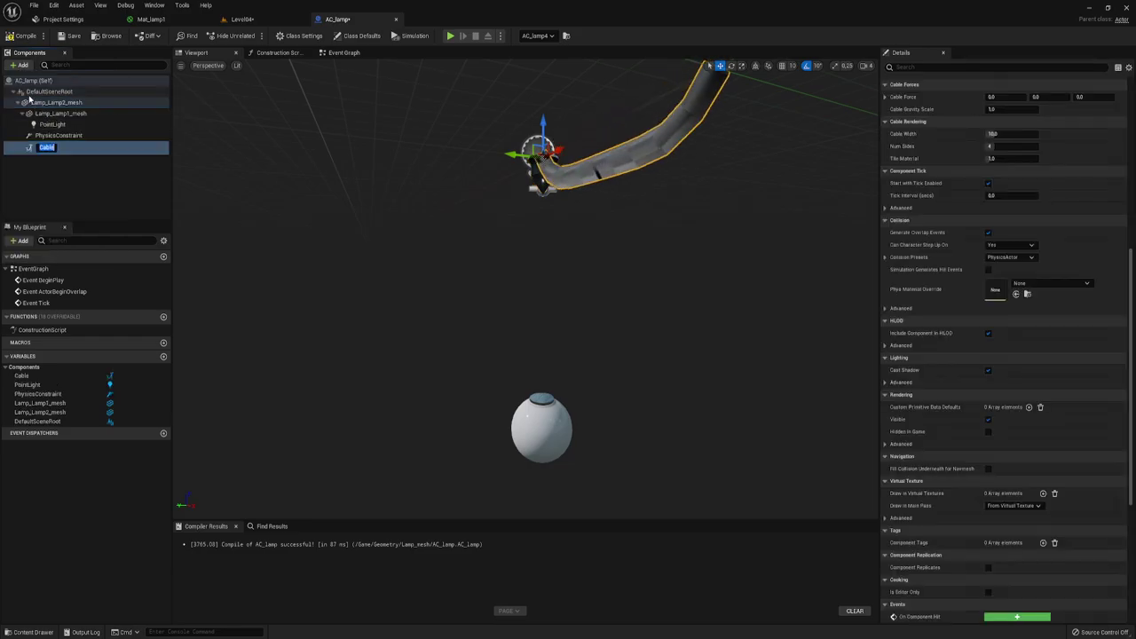
key("Return")
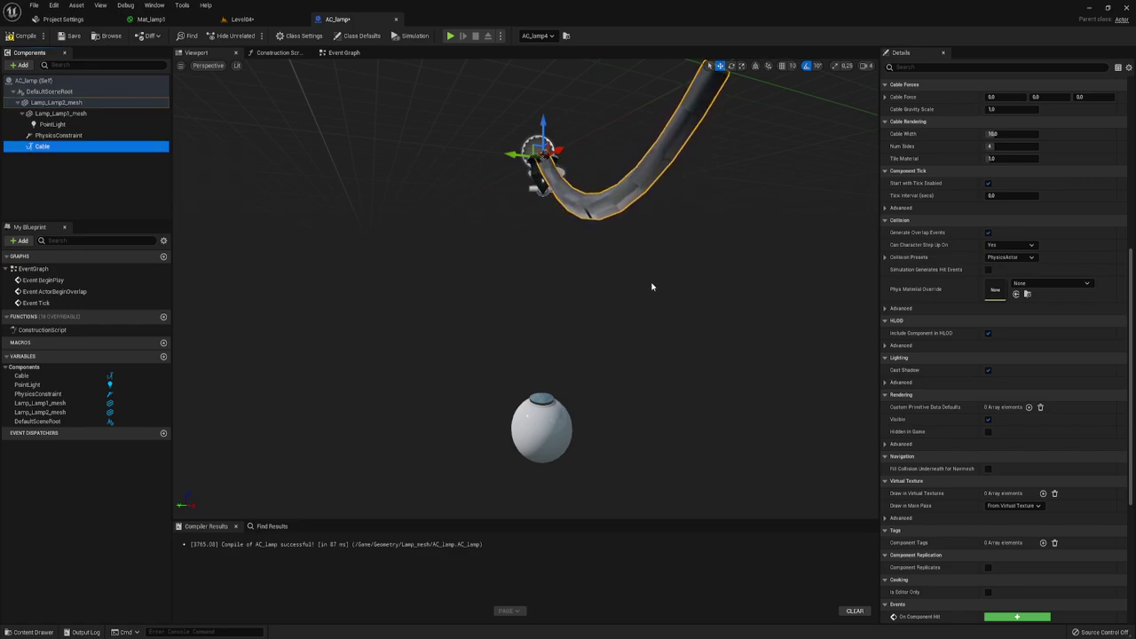
mouse_move(694, 278)
middle_mouse_down()
mouse_move(791, 212)
mouse_move(781, 293)
middle_mouse_up()
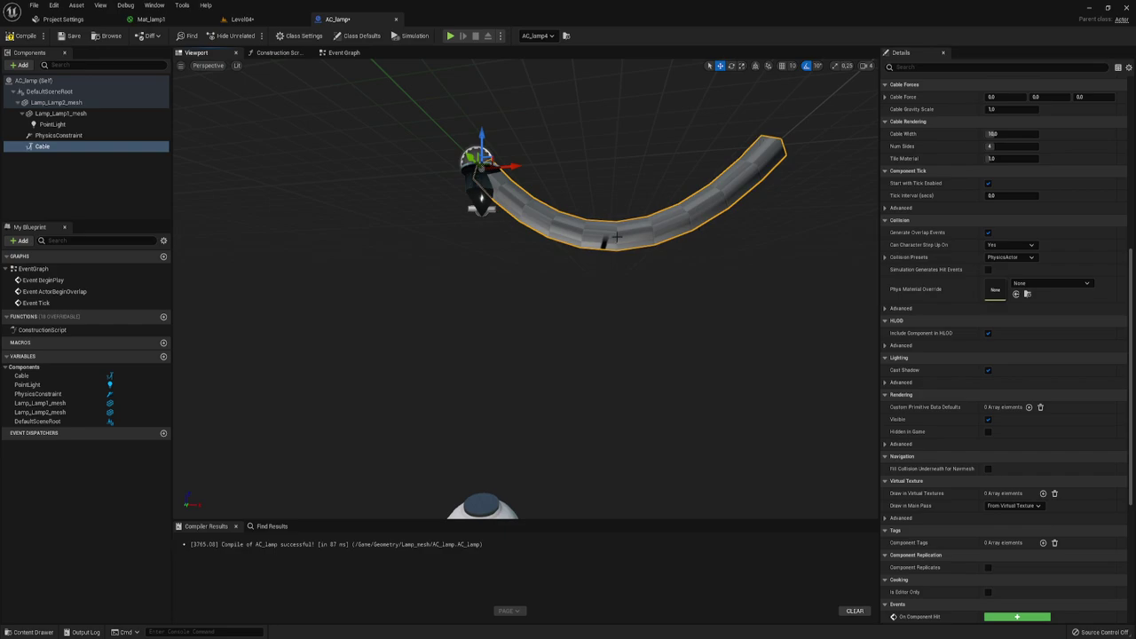
scroll(1040, 231, "up", 2)
scroll(1040, 231, "up", 2)
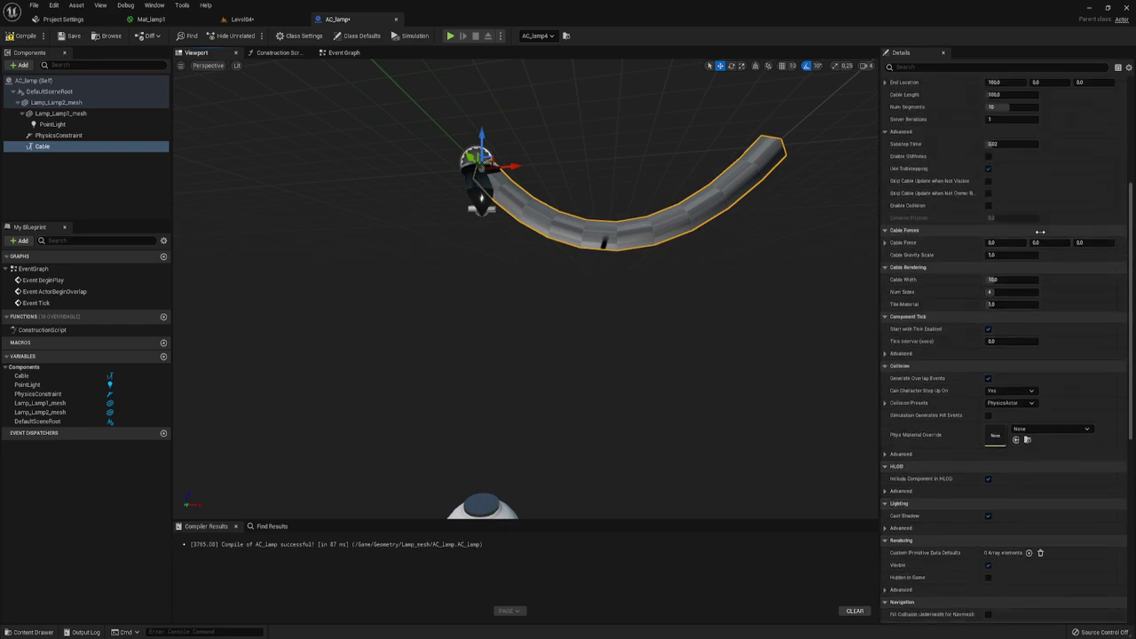
scroll(1040, 231, "up", 2)
scroll(1040, 232, "up", 1)
scroll(1054, 226, "up", 2)
scroll(1054, 226, "up", 1)
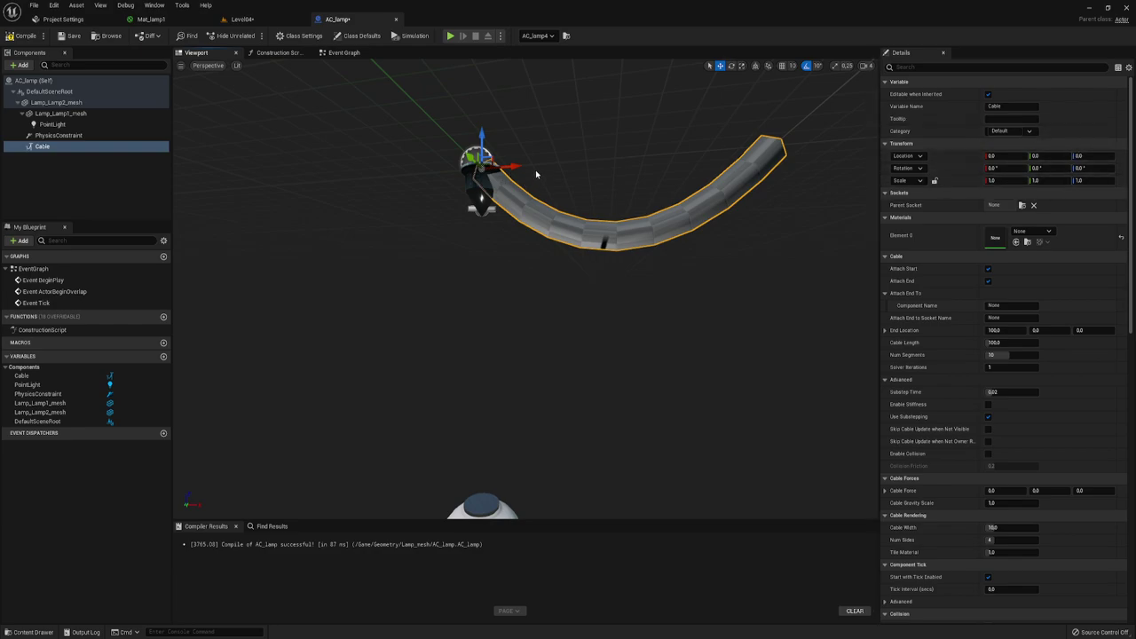
- Lower the Cable component to Location Z -15.0 beneath the lamp head
left_click_drag(482, 132, 481, 173)
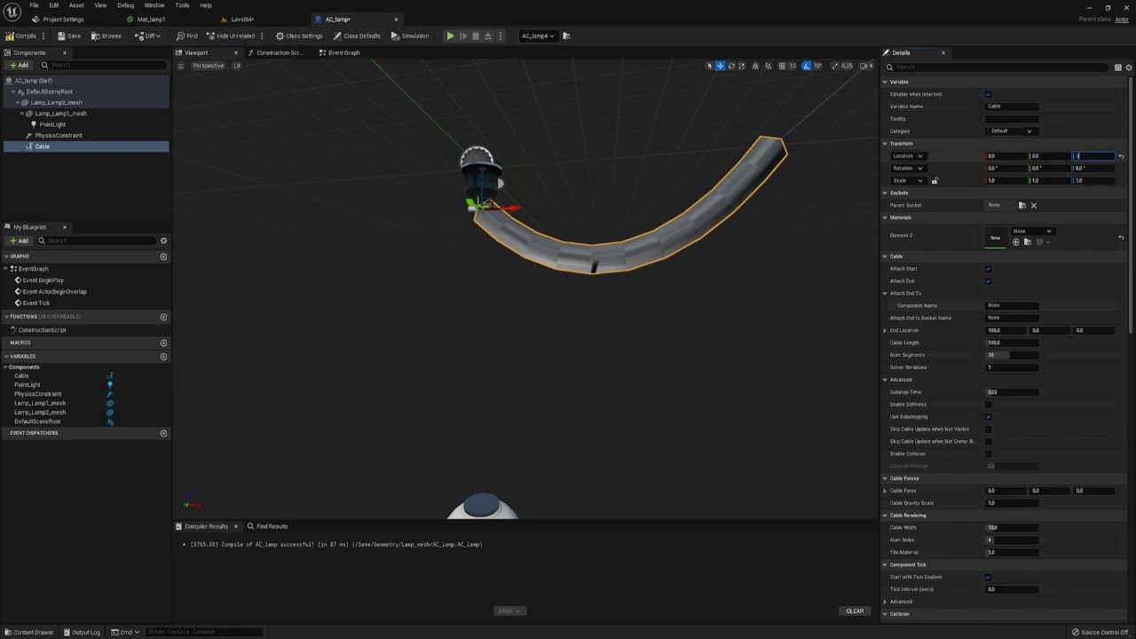
left_click(1083, 155)
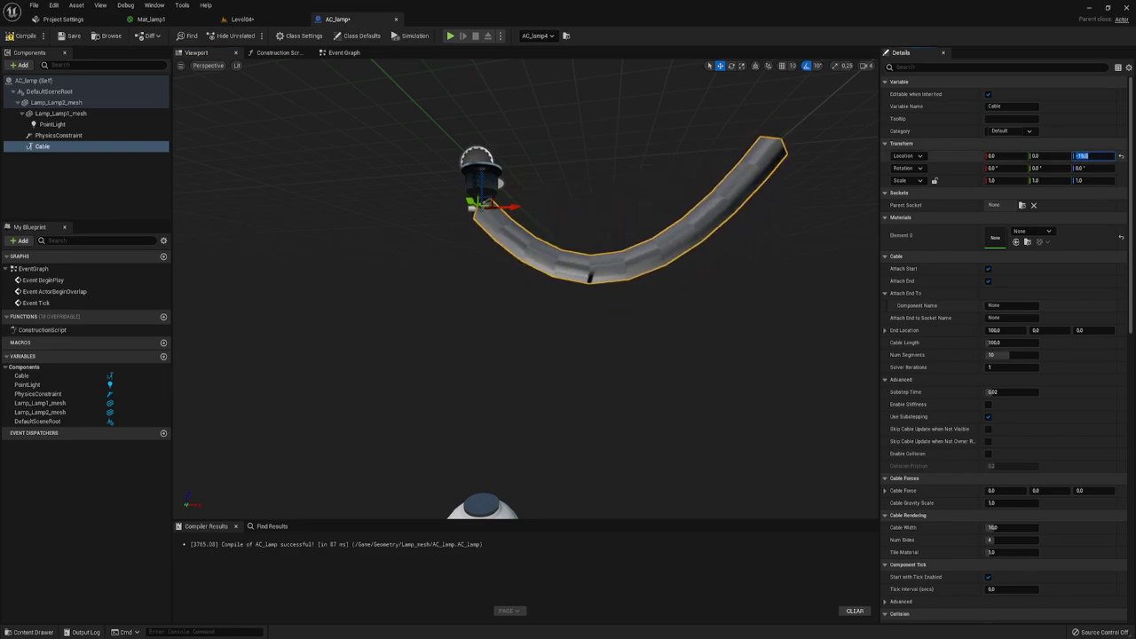
middle_click_drag(439, 216, 494, 152)
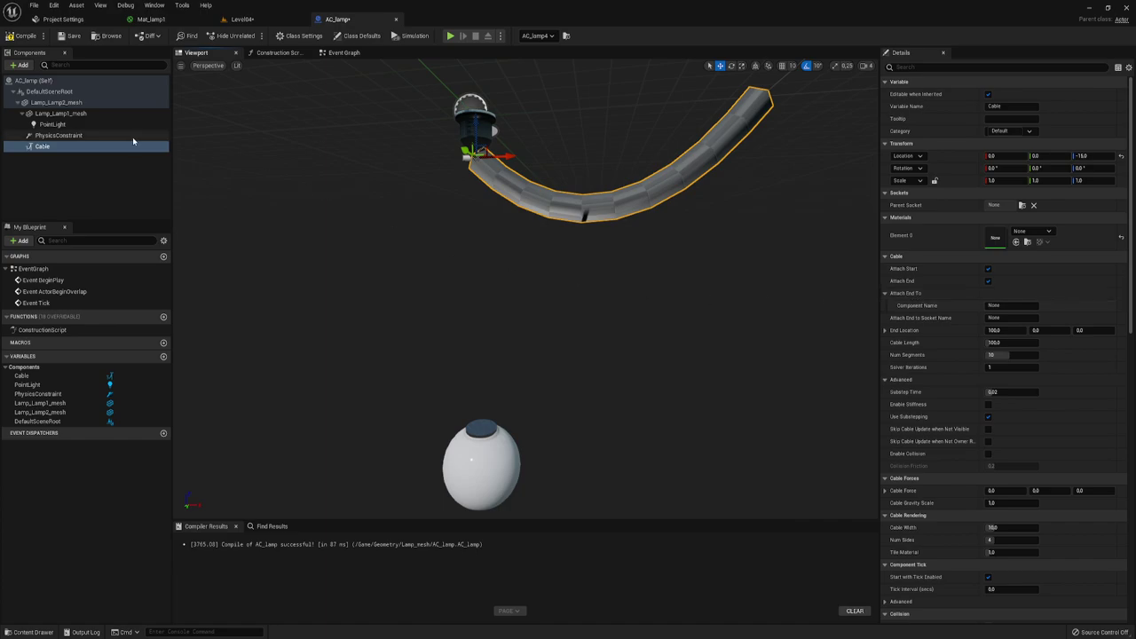
left_click(59, 114)
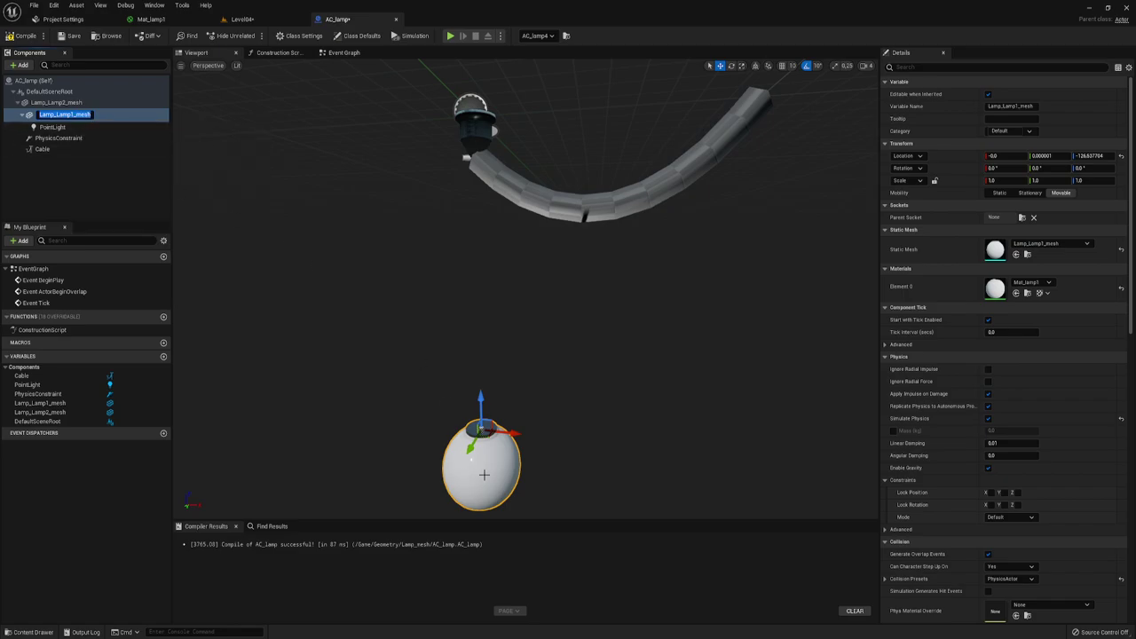
- Attach the Cable's end to Lamp_Lamp1_mesh and set End Location X to 0
left_click(41, 149)
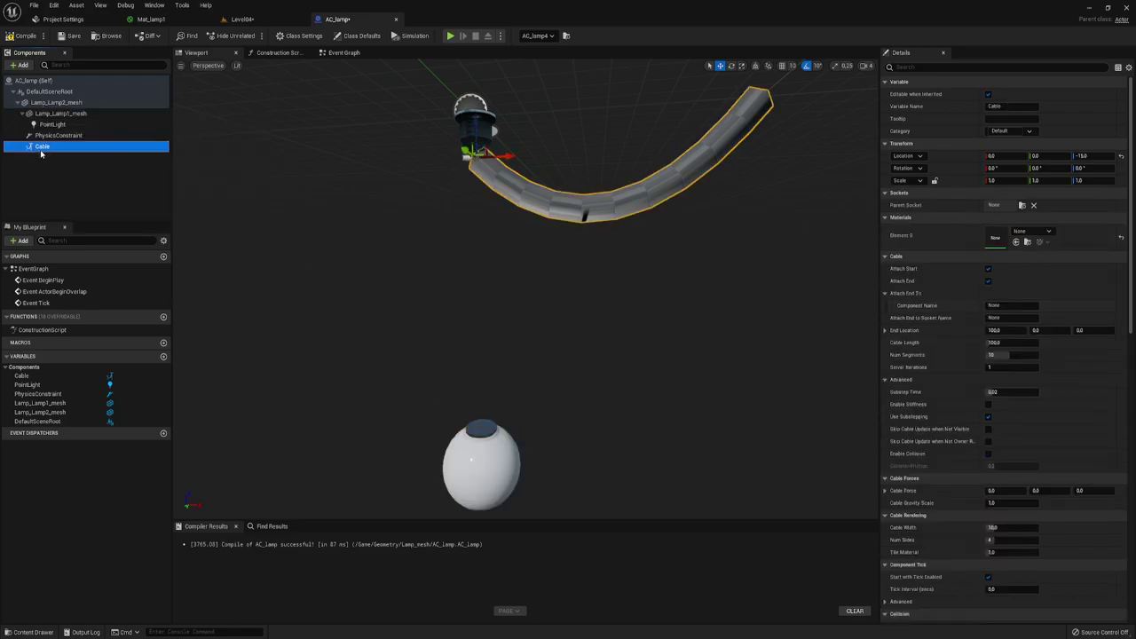
left_click(1010, 306)
type("Lamp_Lamp1_mesh")
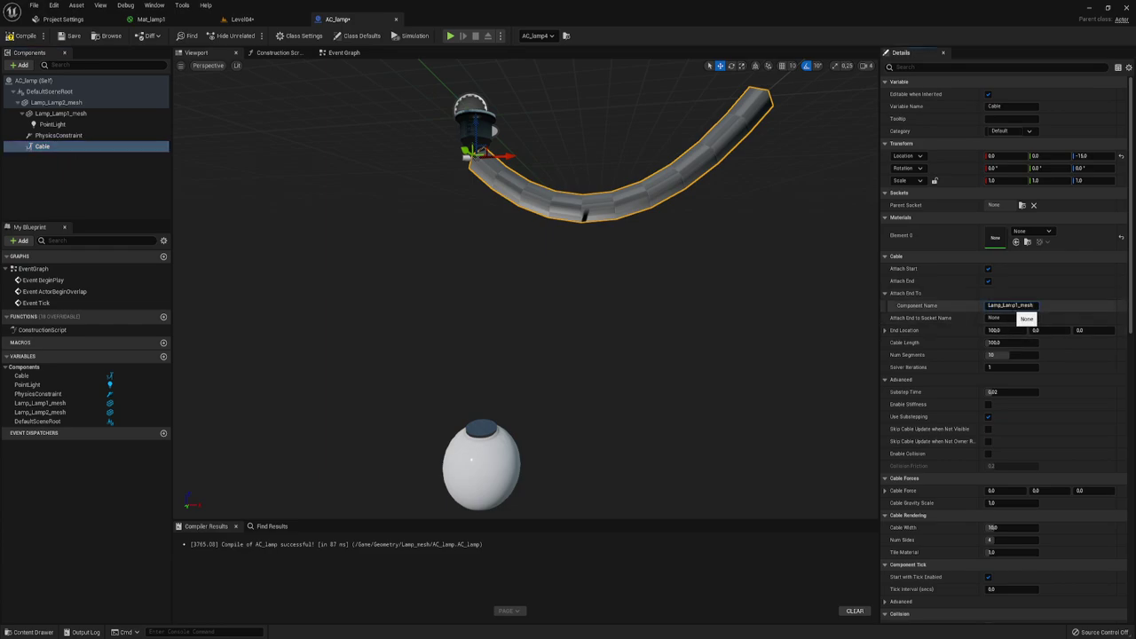
key("Return")
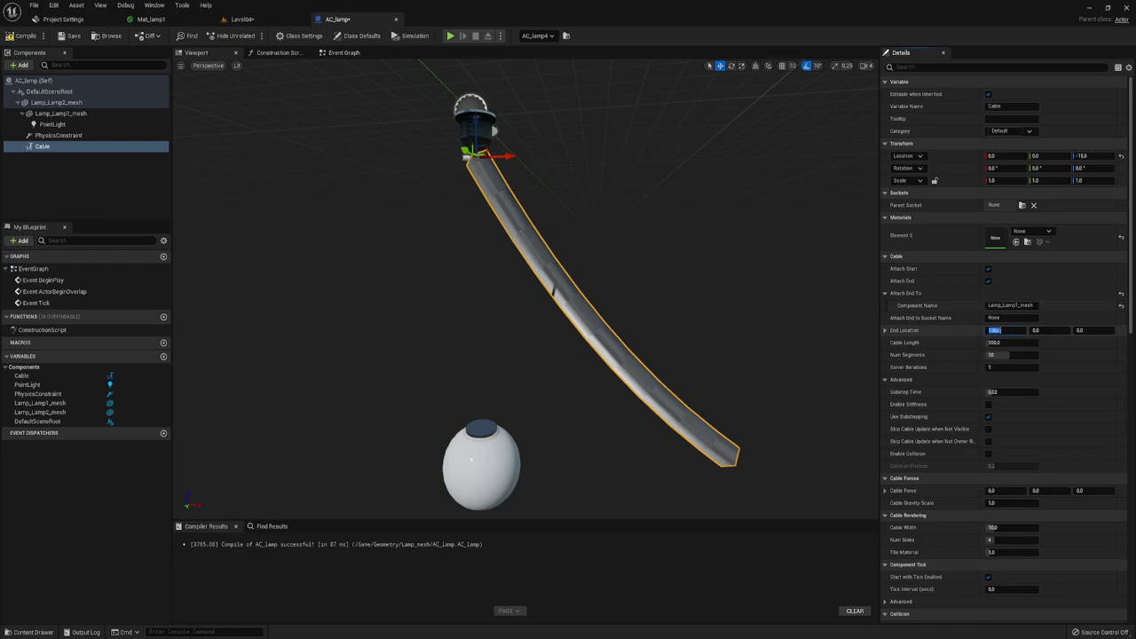
type("0")
key("Return")
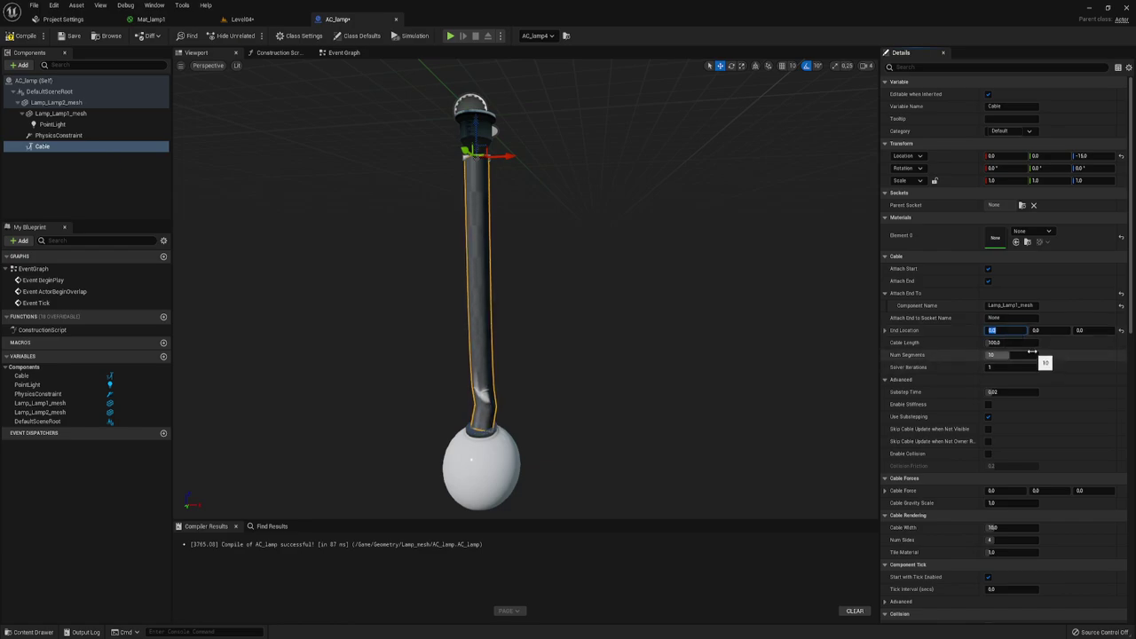
- Shorten the Cable Length to 15 so it runs straight to the bulb
middle_click_drag(634, 349, 638, 329)
middle_click_drag(481, 321, 506, 325)
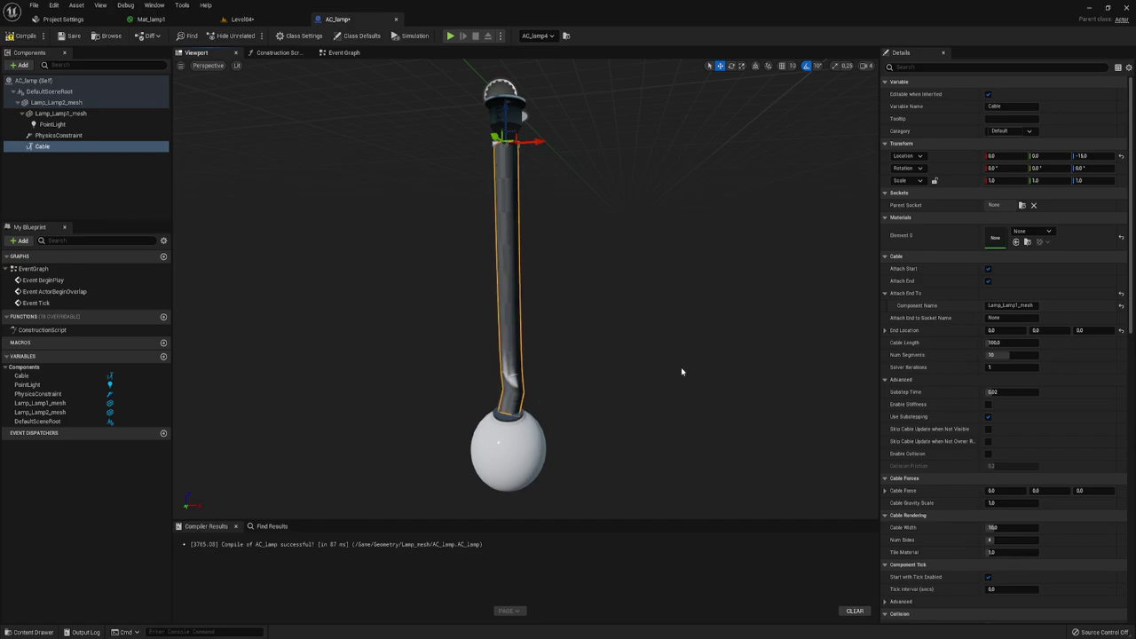
left_click_drag(682, 372, 682, 372)
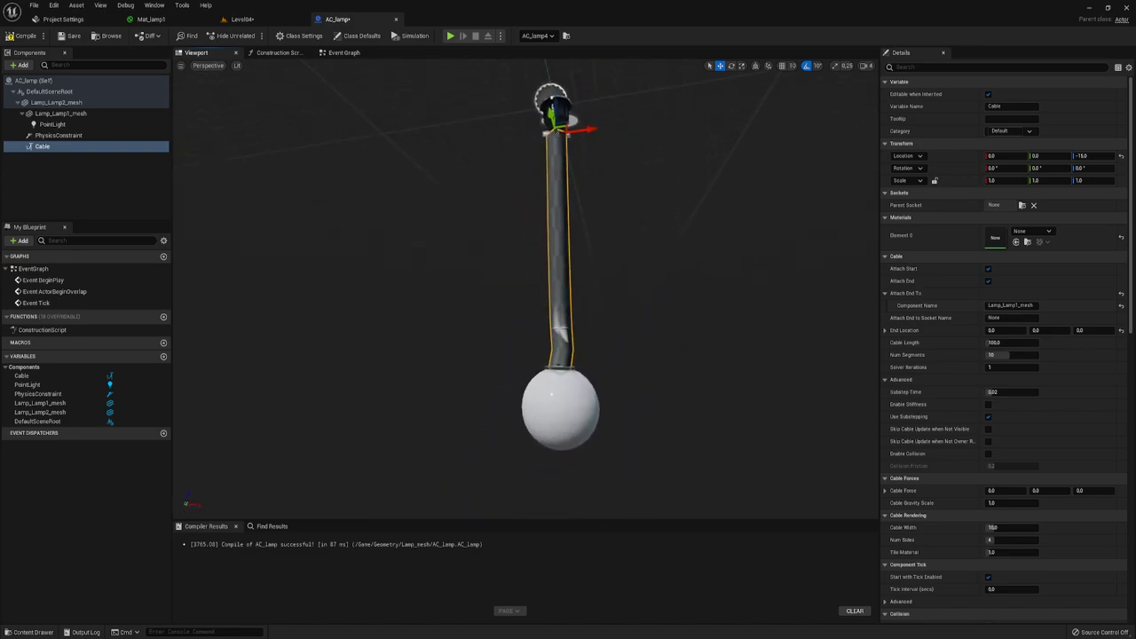
left_click_drag(815, 429, 815, 429)
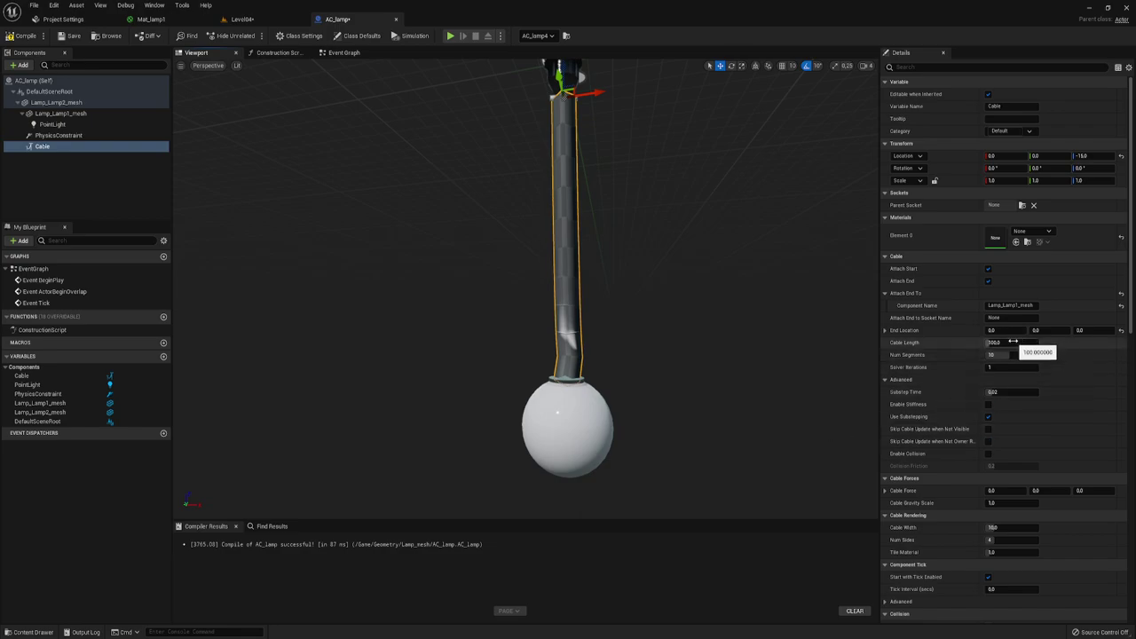
left_click_drag(1013, 341, 1013, 342)
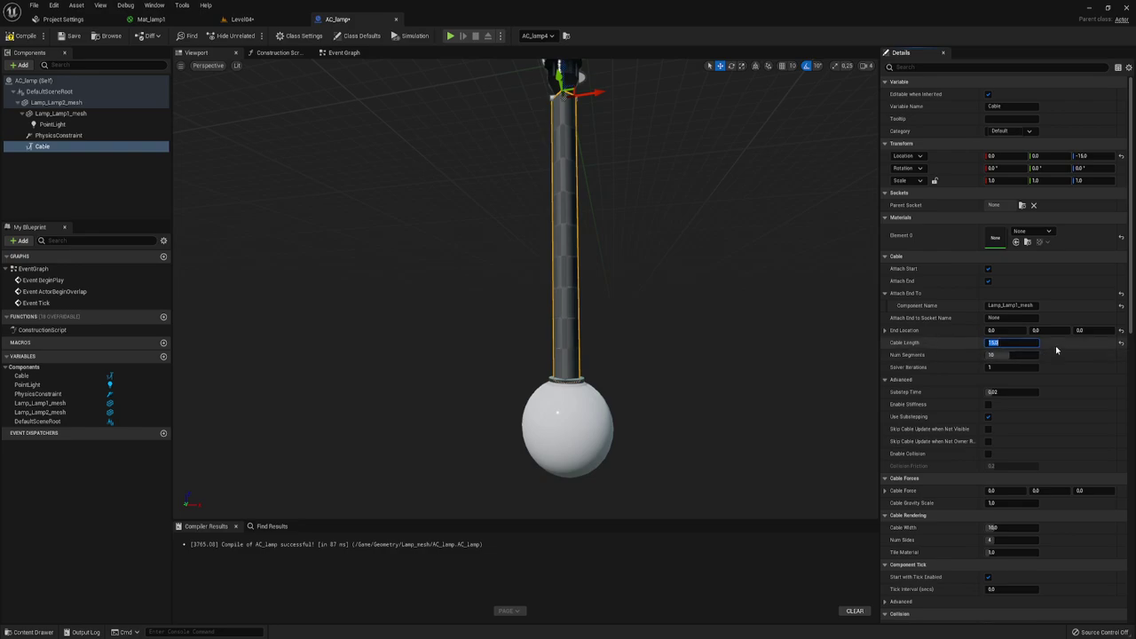
- Set Cable Length to 10 and change the cable's Num Segments, leaving it at 20
type("10")
key("Return")
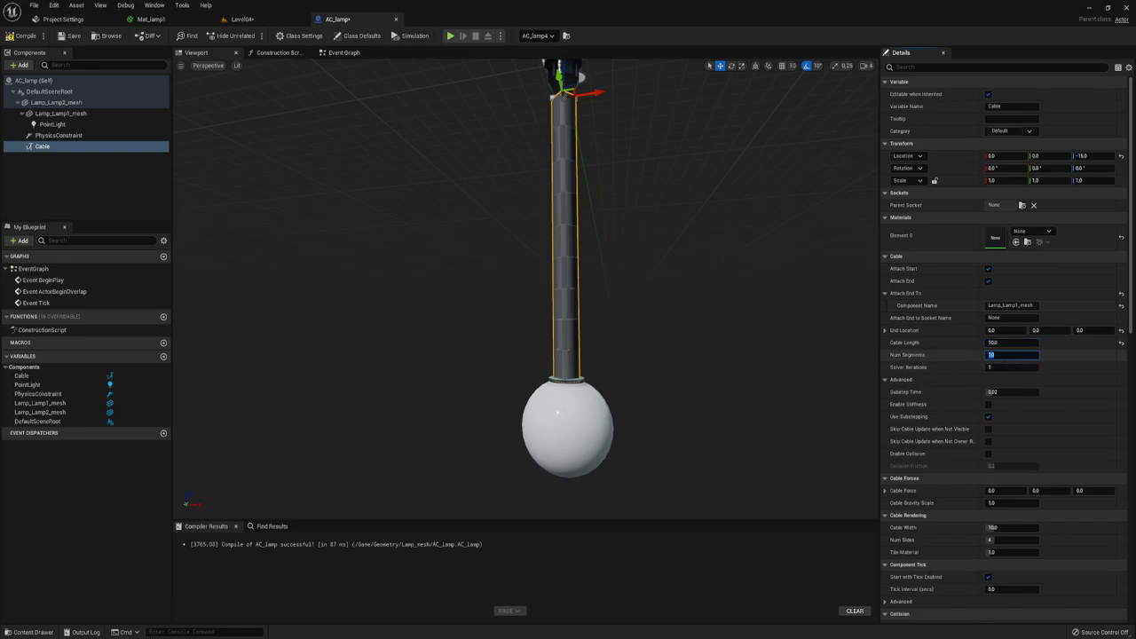
key("Return")
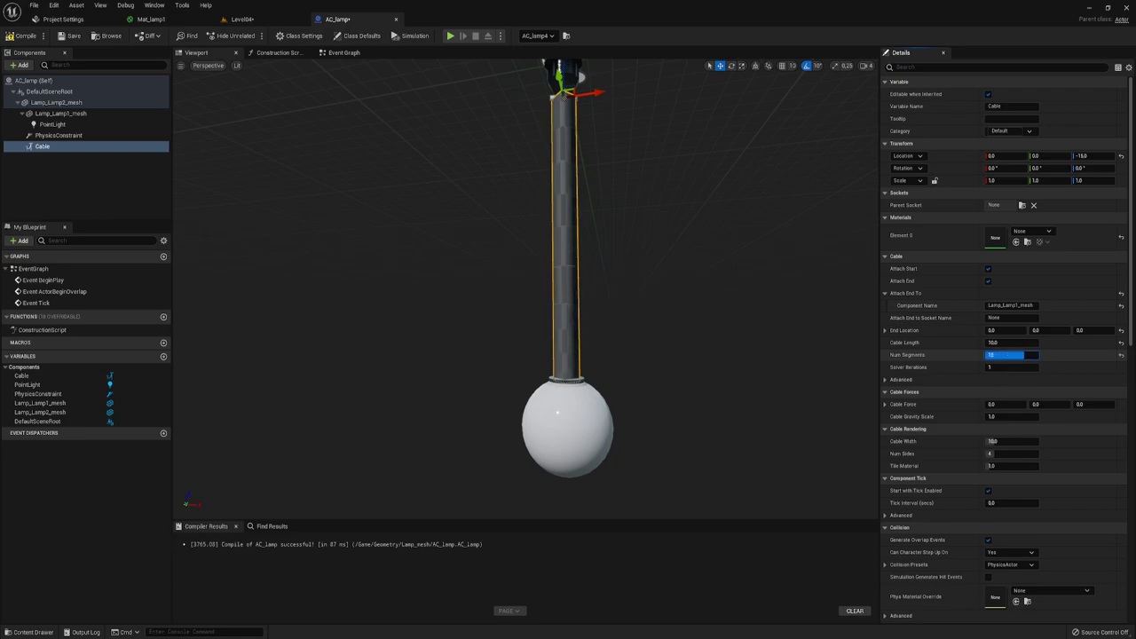
type("5")
type("0")
key("Return")
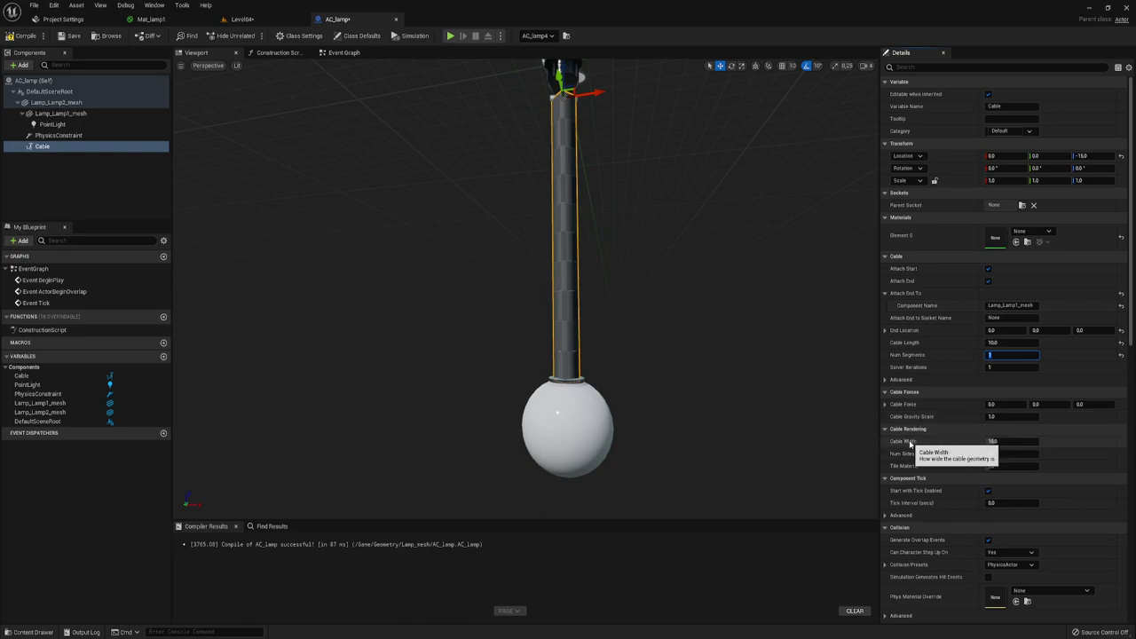
- Thin the cable to Cable Width about 2.40 and settle Num Sides at 4
mouse_move(997, 440)
left_mouse_down()
mouse_move(980, 441)
mouse_move(996, 440)
left_mouse_up()
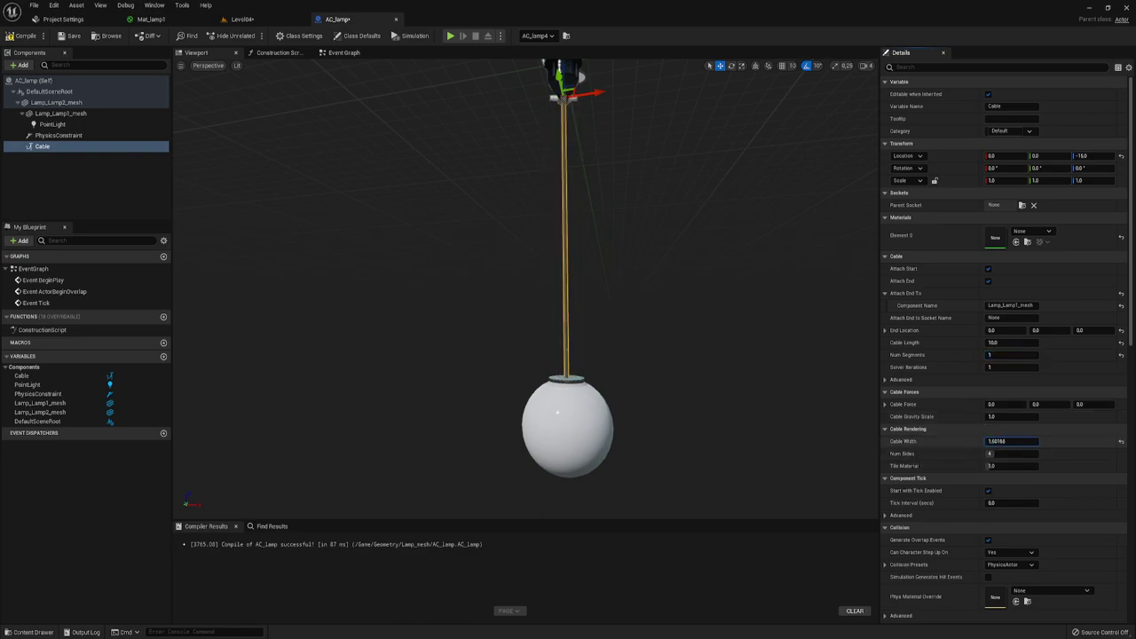
left_click(995, 440)
left_click(596, 308)
key("f")
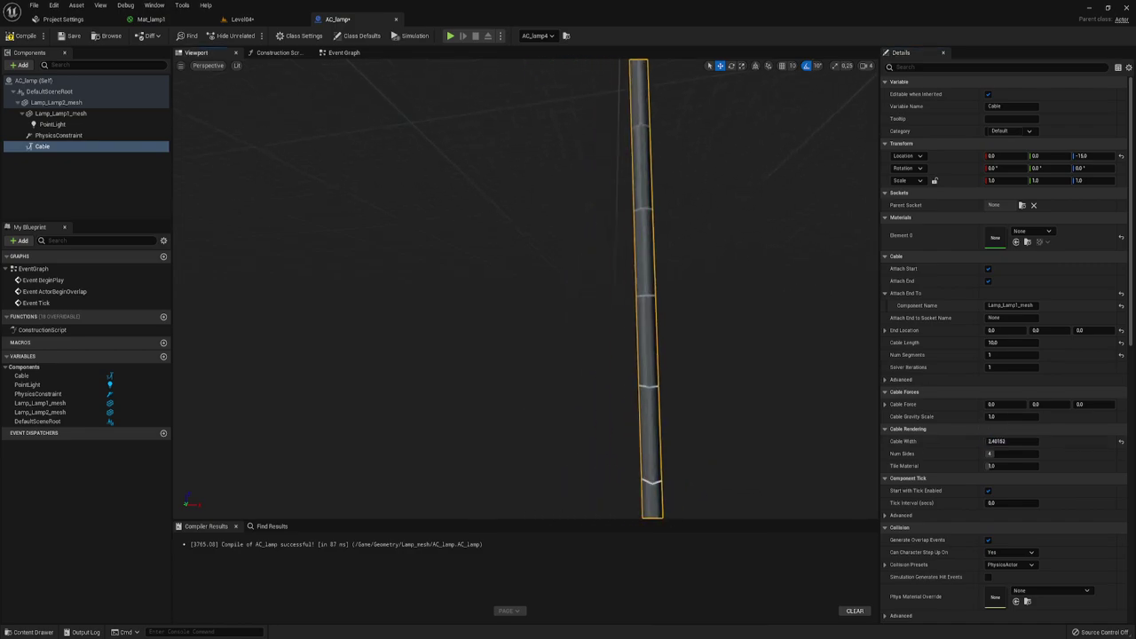
mouse_move(595, 308)
left_mouse_down("alt")
mouse_move(596, 266)
mouse_move(629, 337)
left_mouse_up("alt")
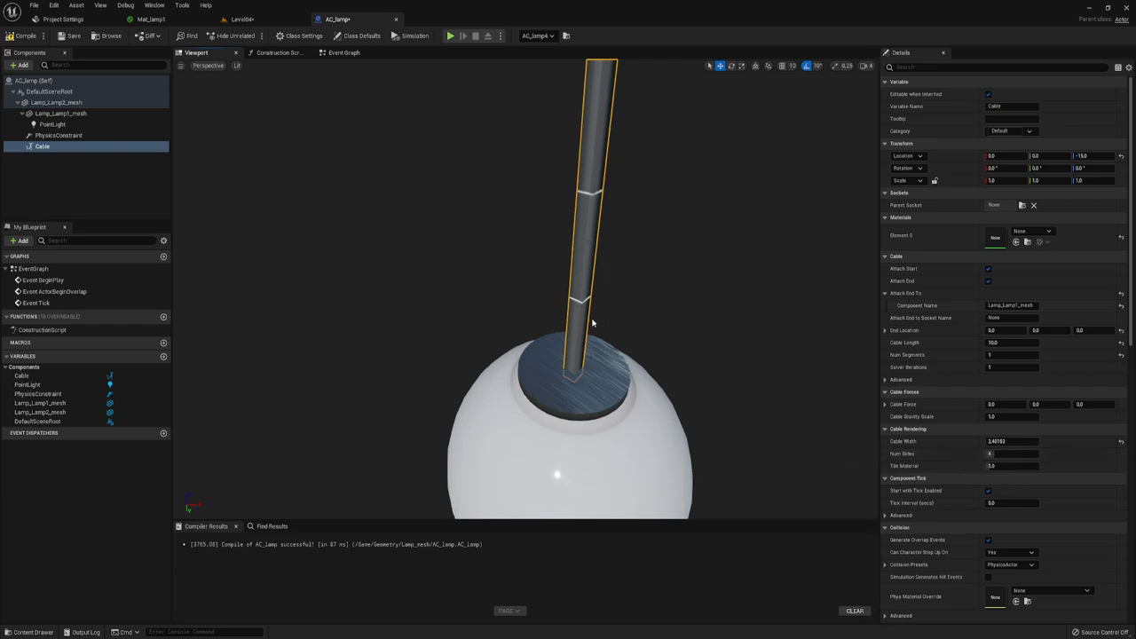
mouse_move(1012, 453)
left_mouse_down()
mouse_move(1034, 453)
mouse_move(988, 453)
left_mouse_up()
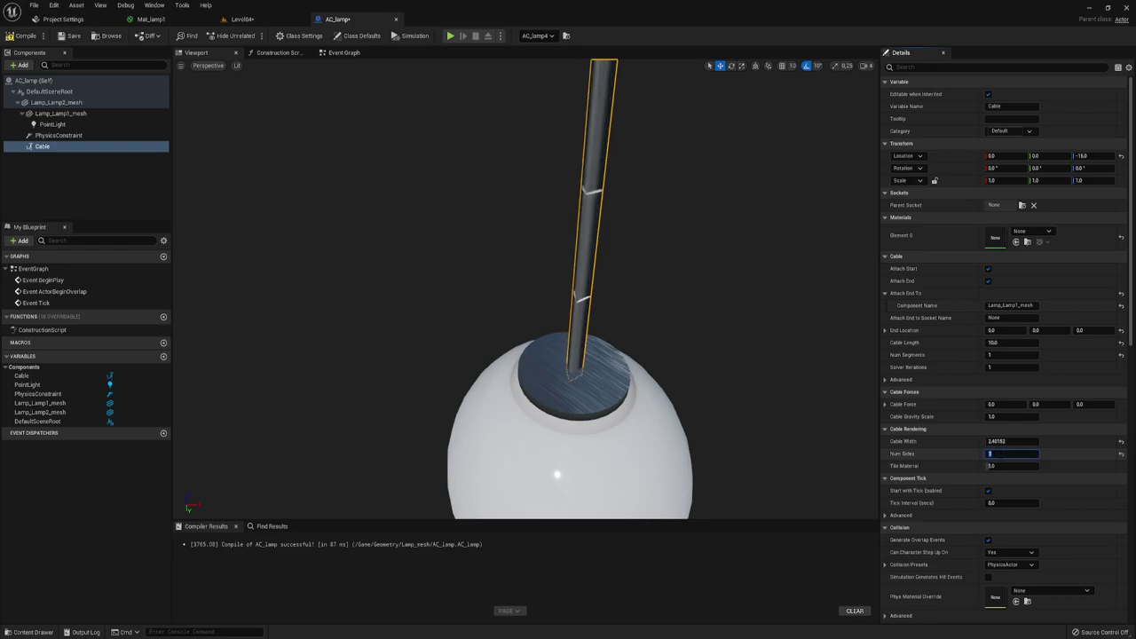
left_click_drag(990, 453, 988, 454)
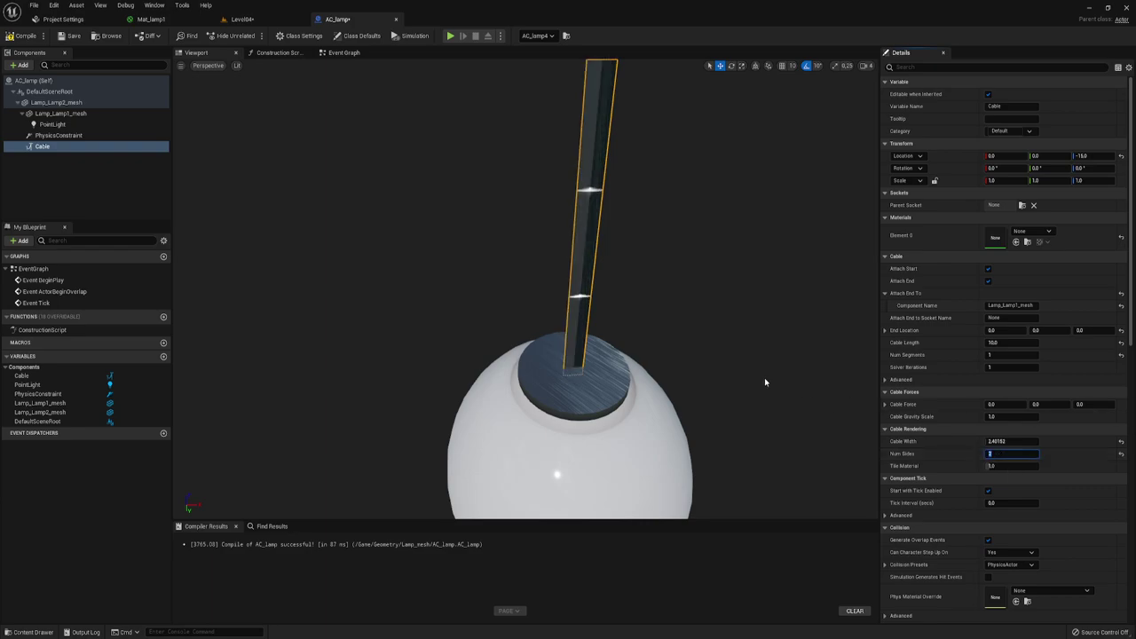
mouse_move(533, 284)
right_mouse_down()
mouse_move(622, 266)
mouse_move(585, 284)
right_mouse_up()
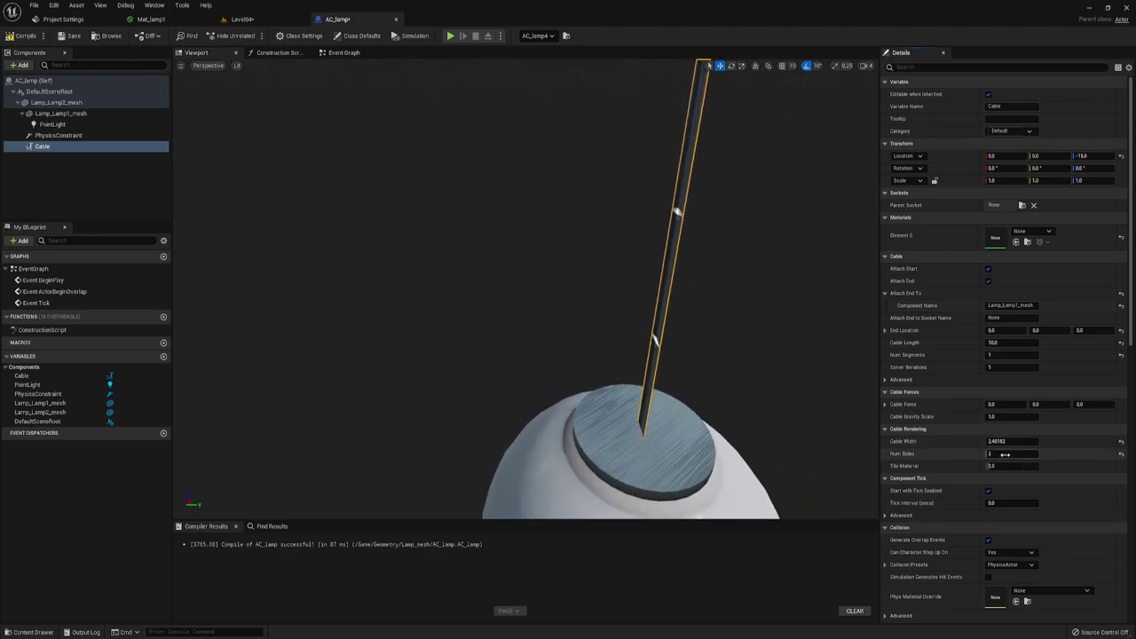
type("4")
key("Return")
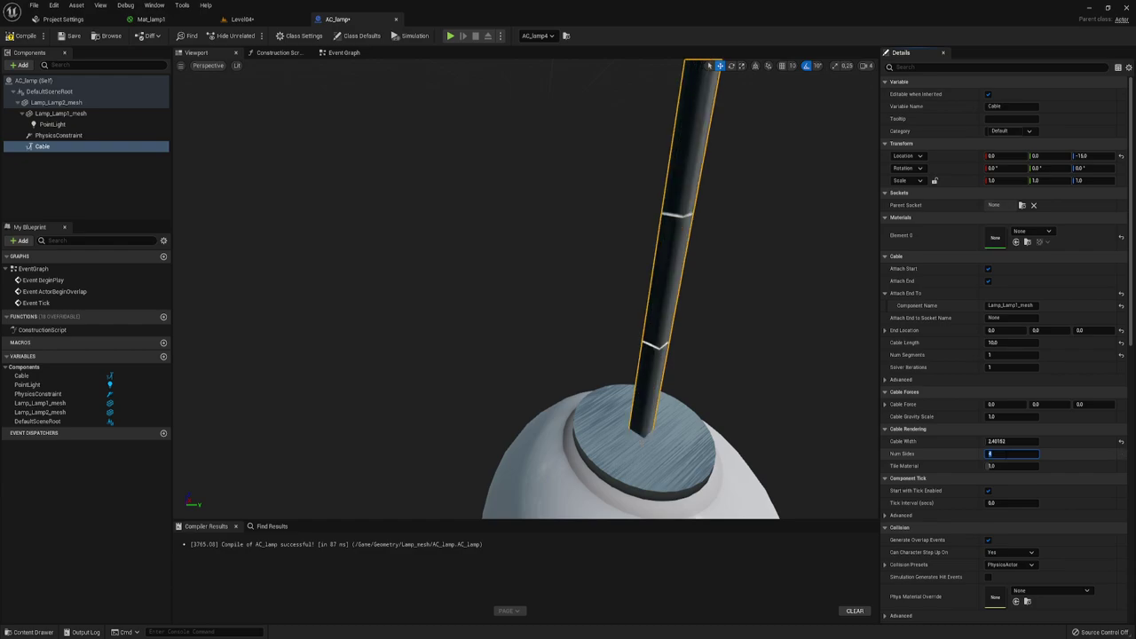
mouse_move(583, 376)
right_mouse_down()
mouse_move(550, 377)
mouse_move(542, 335)
right_mouse_up()
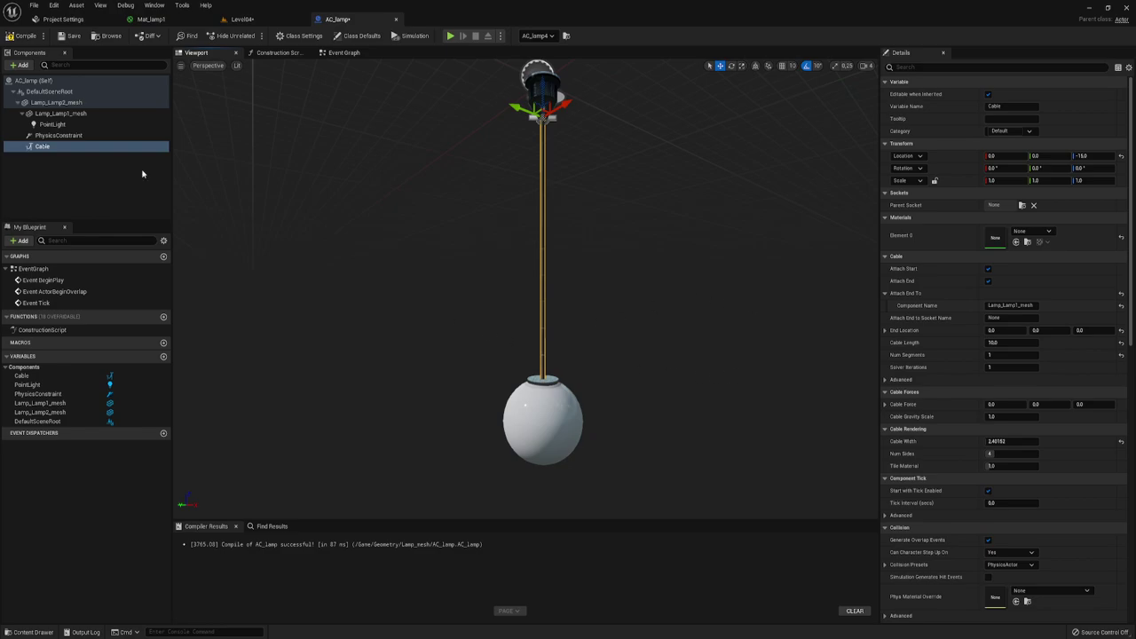
- Compile AC_lamp and play-test it, running and jumping the character past the swinging cabled lamps
left_click(22, 36)
left_click(450, 36)
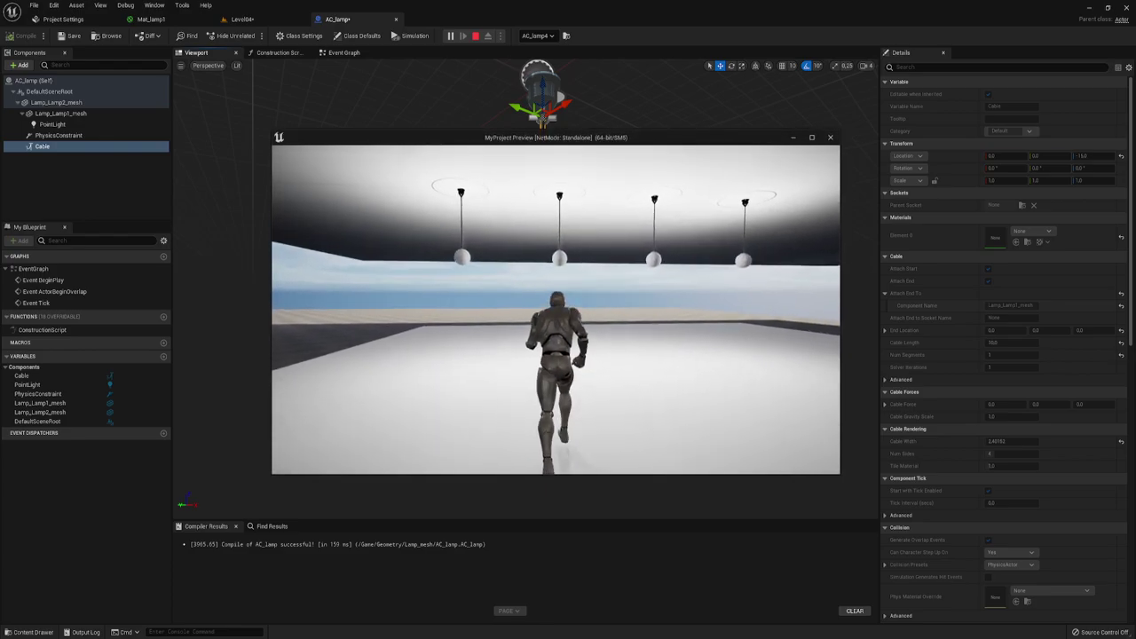
key("space")
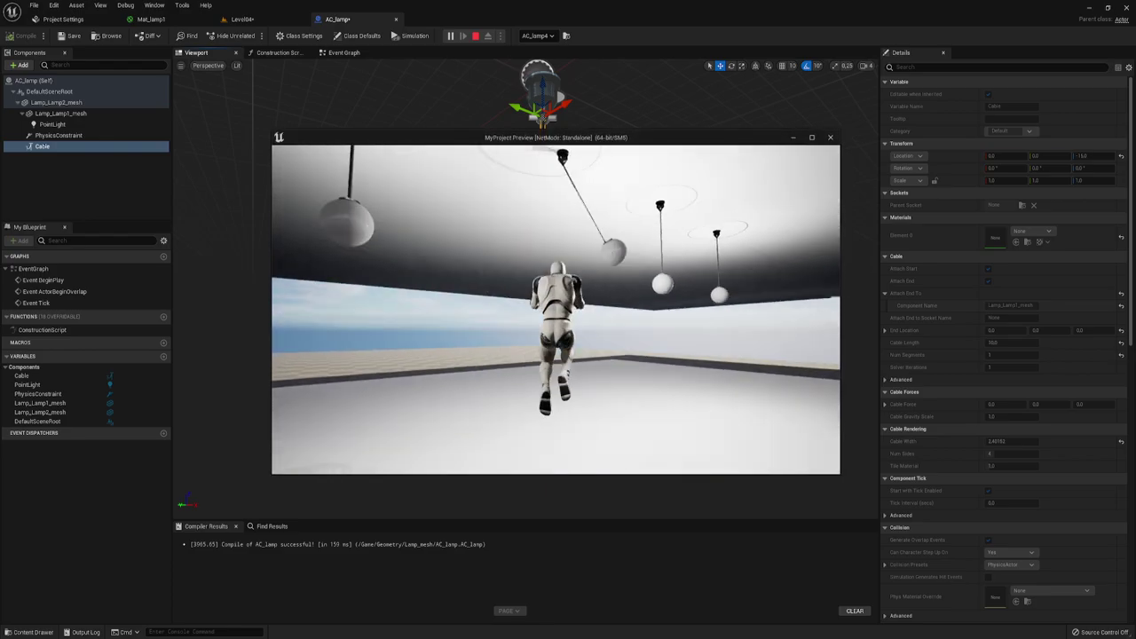
key("a")
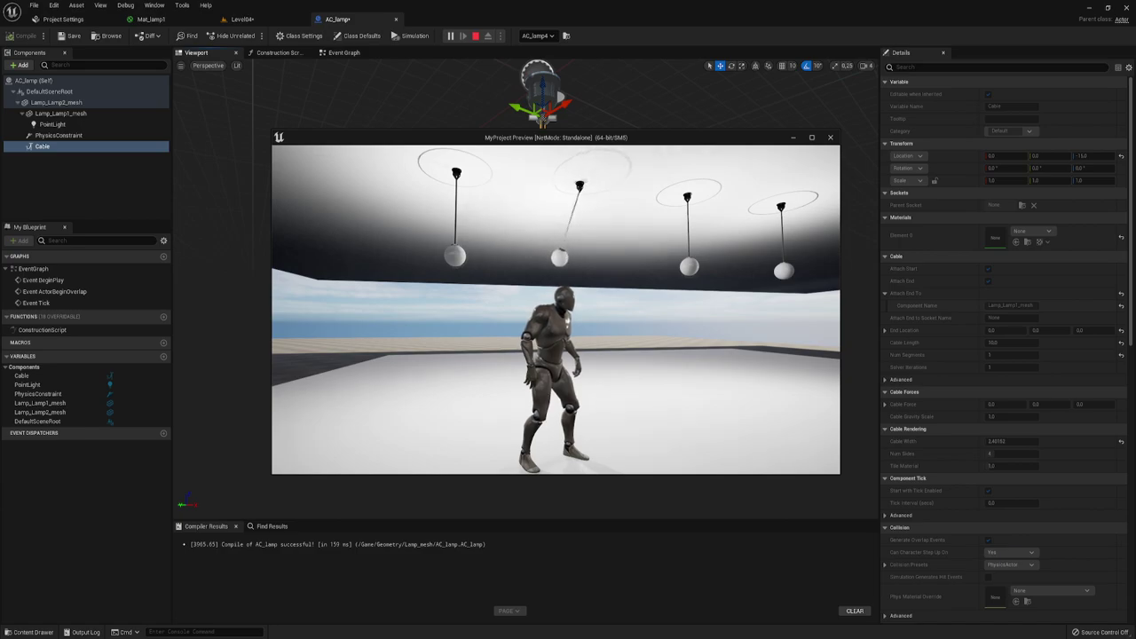
key("w")
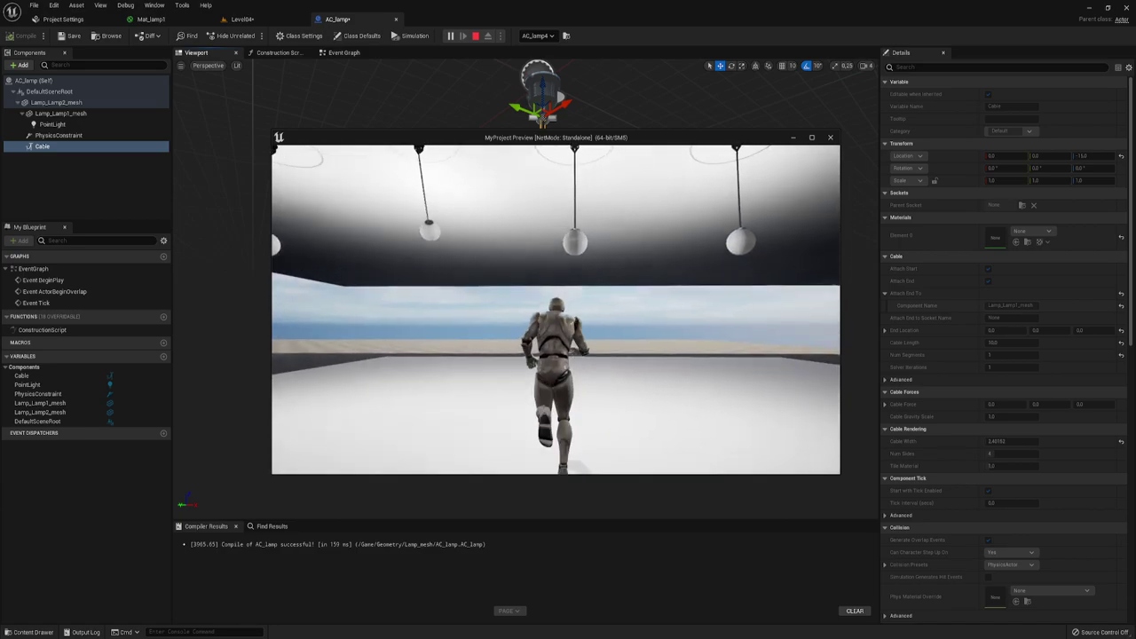
key("s")
key("d")
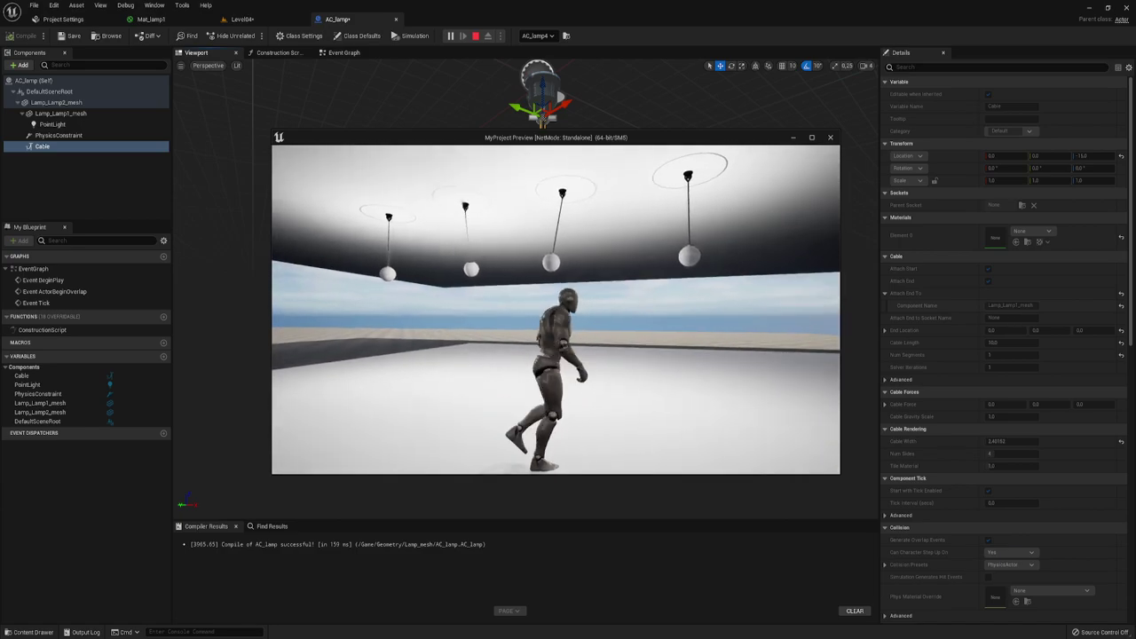
key("s")
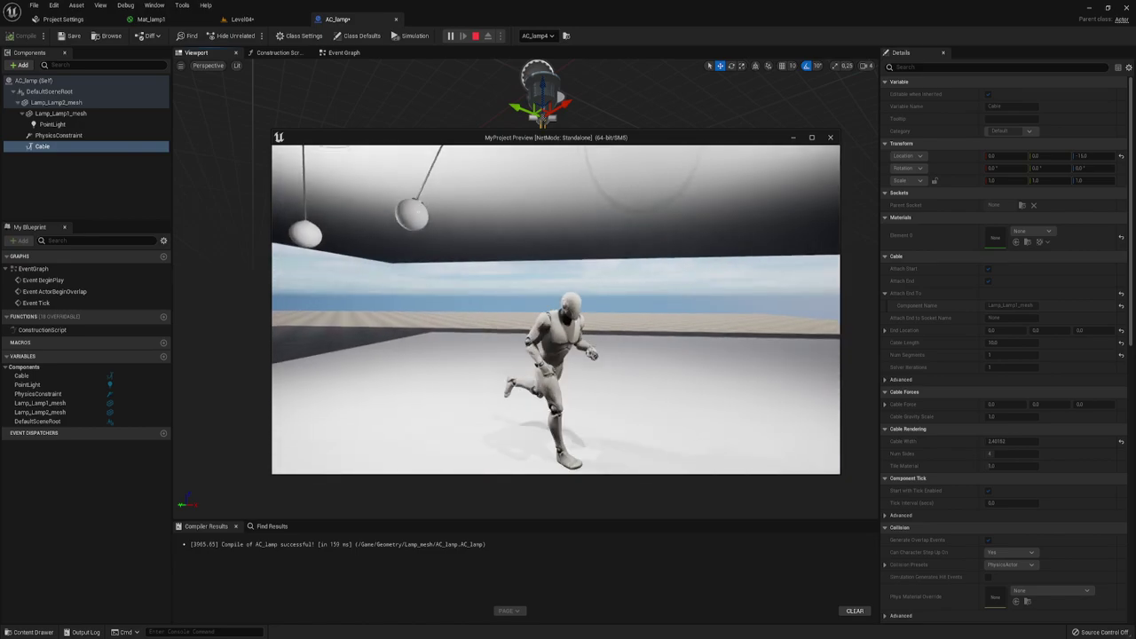
key("a")
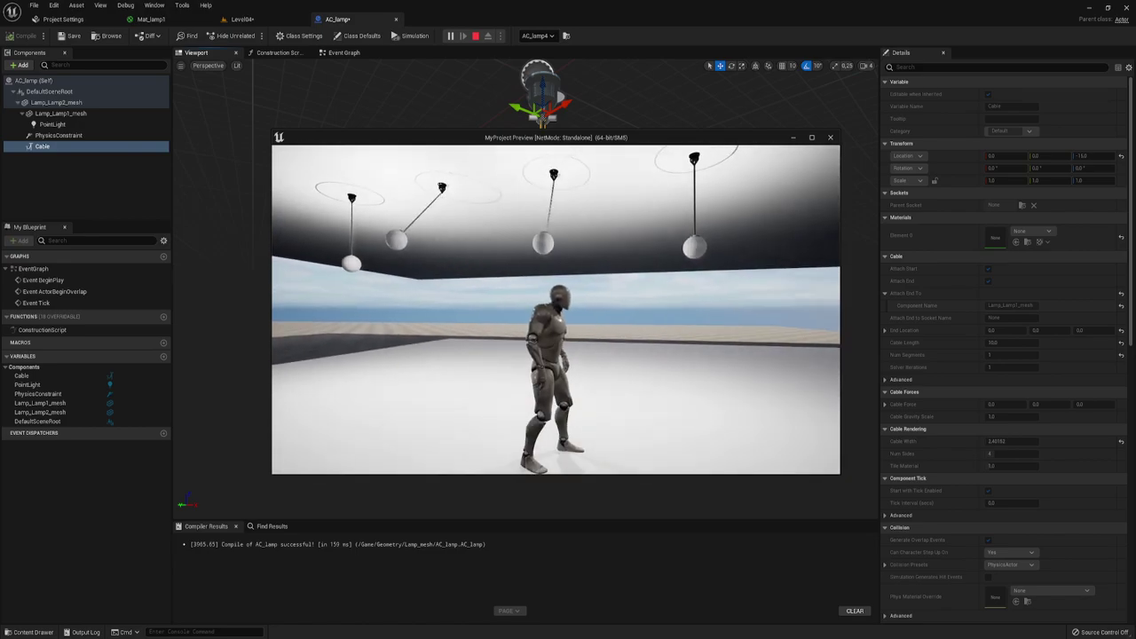
key("Escape")
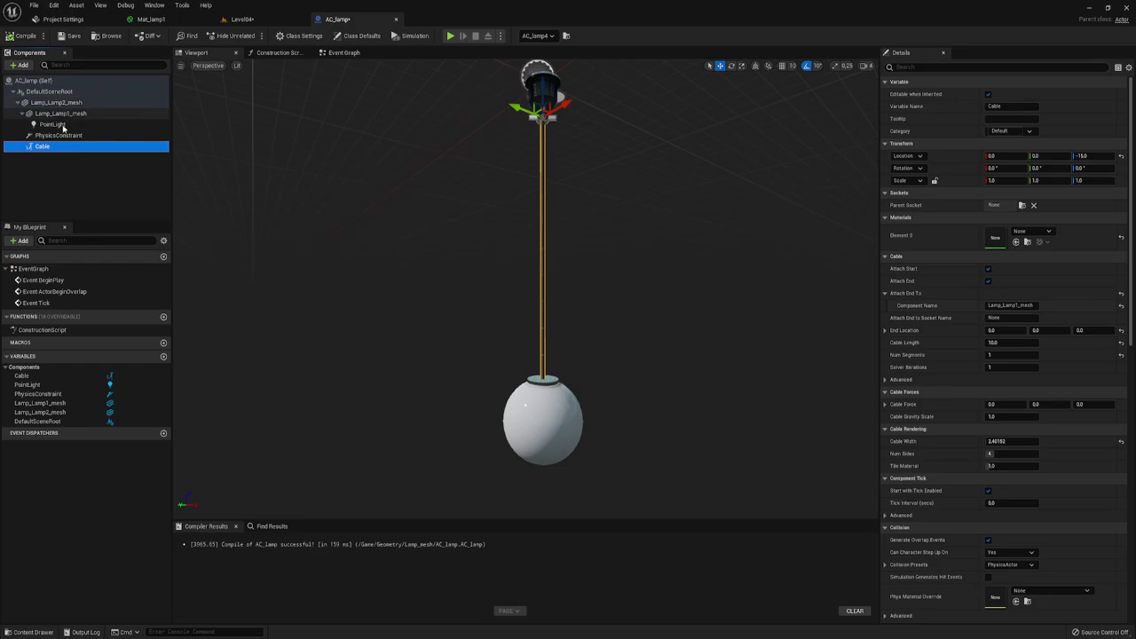
- Change the PhysicsConstraint's linear Z Motion from Locked to Limited
left_click(59, 135)
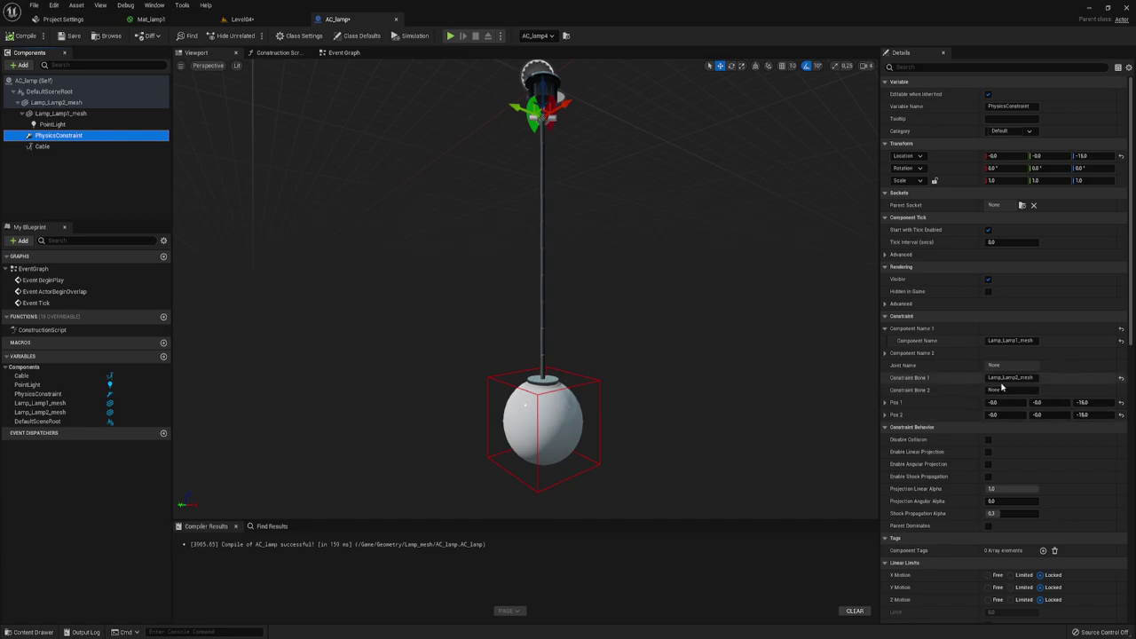
scroll(994, 402, "down", 3)
scroll(994, 402, "up", 3)
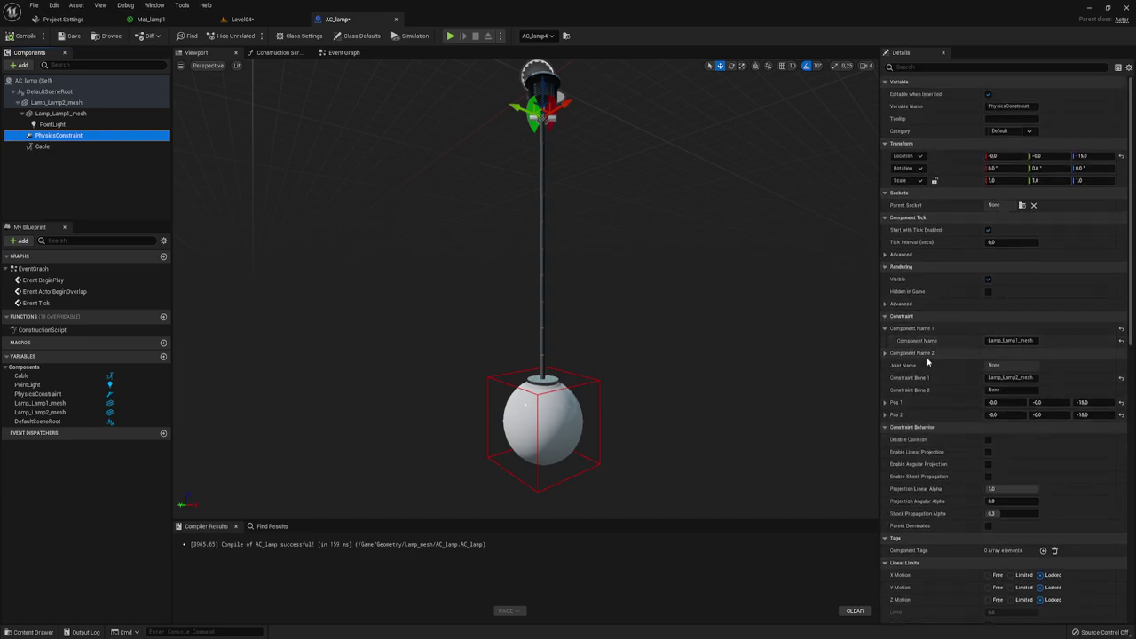
scroll(941, 381, "down", 5)
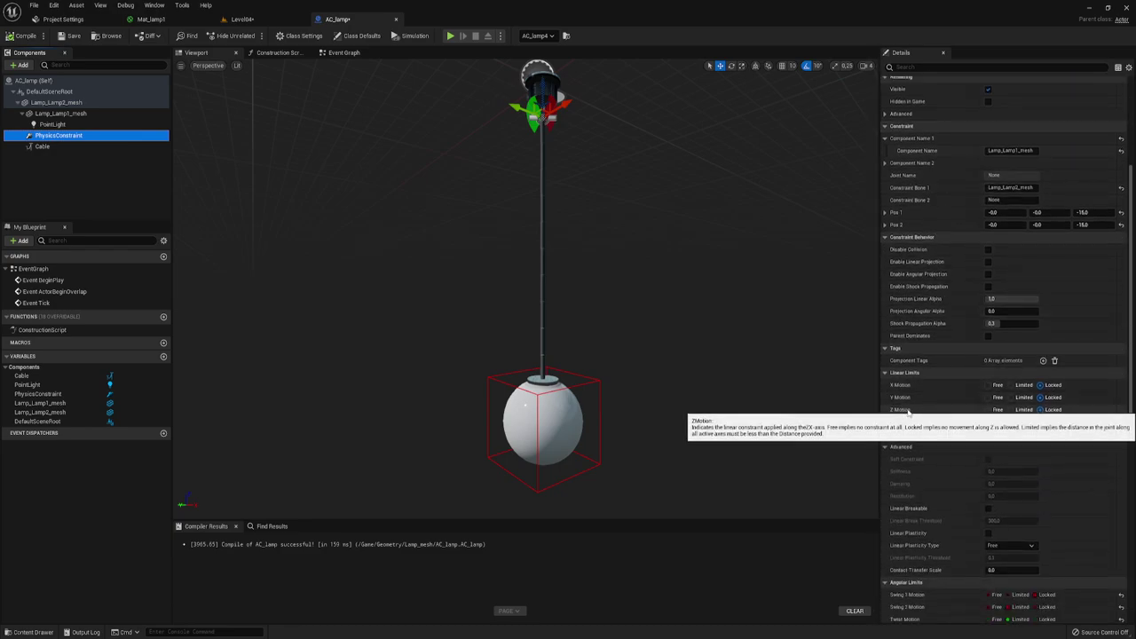
left_click(1010, 409)
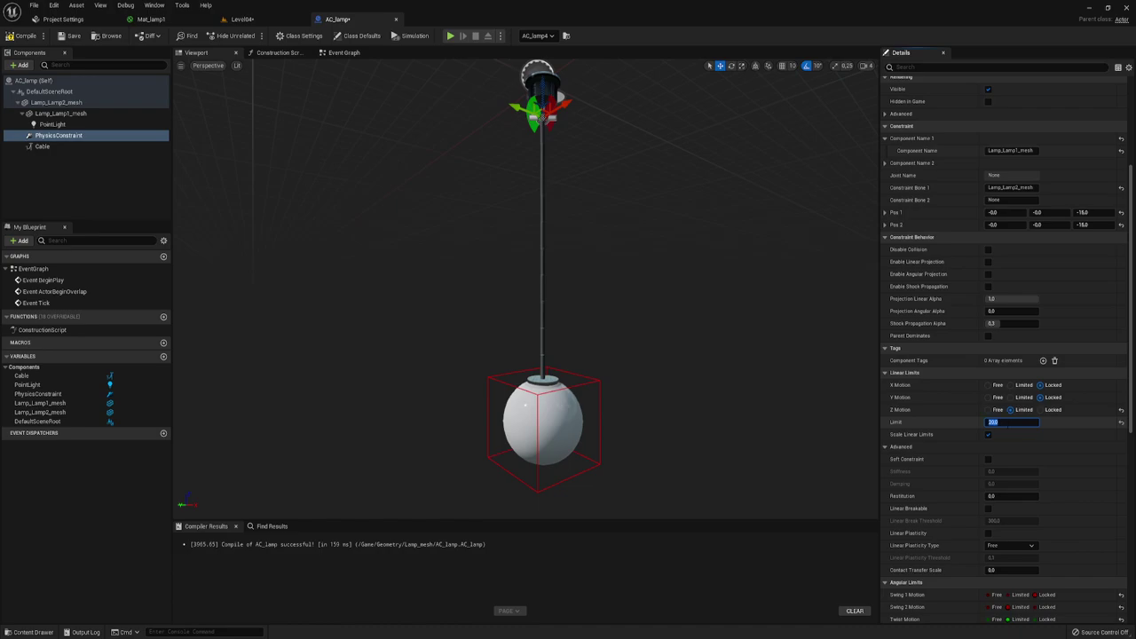
- Recompile with the 20.0 Z limit and play-test by running and jumping near the lamps
left_click(24, 36)
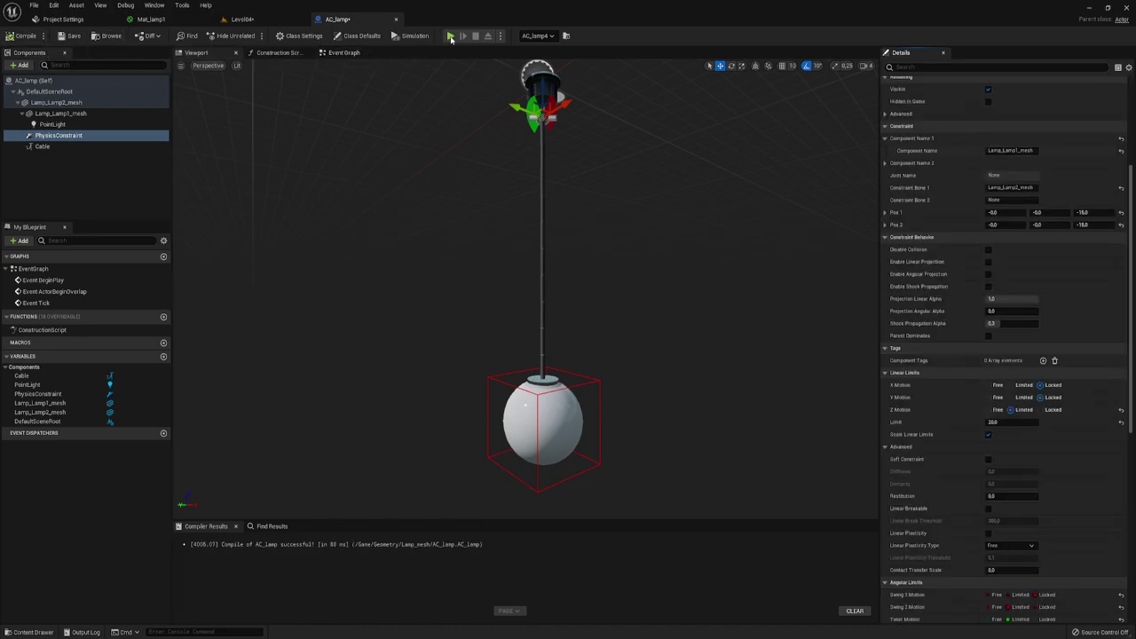
left_click(450, 35)
key("w")
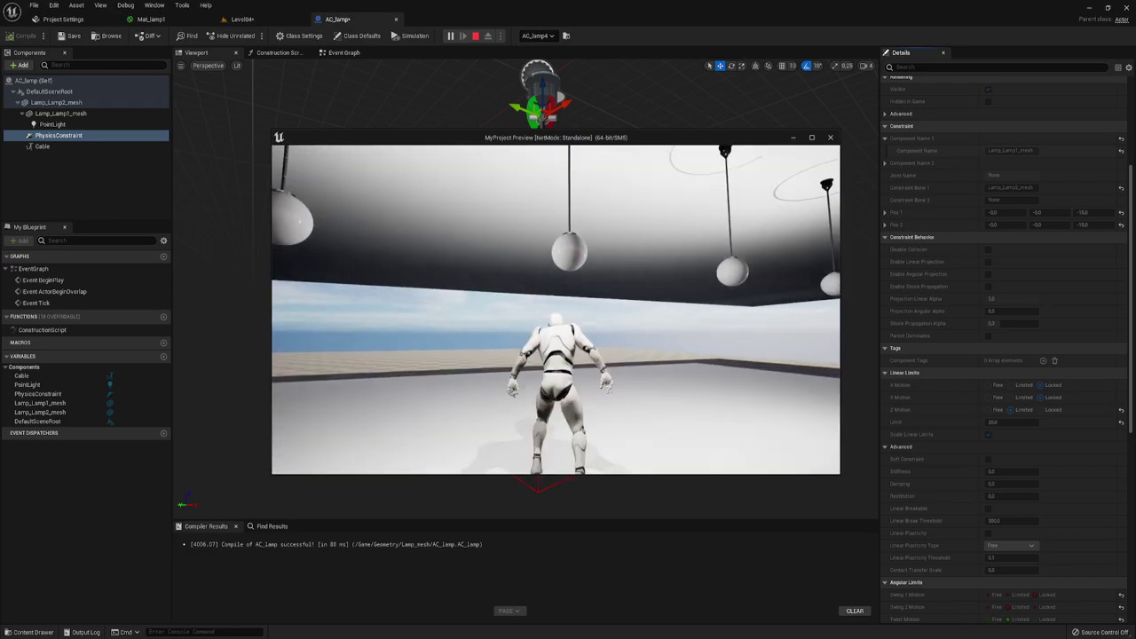
key("space")
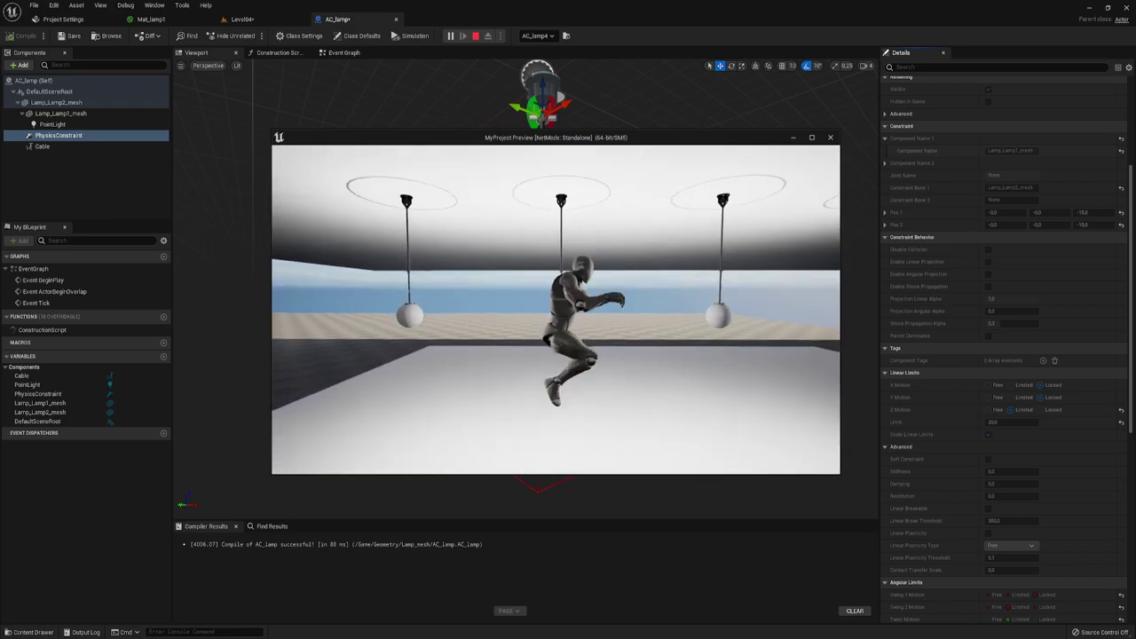
key("s")
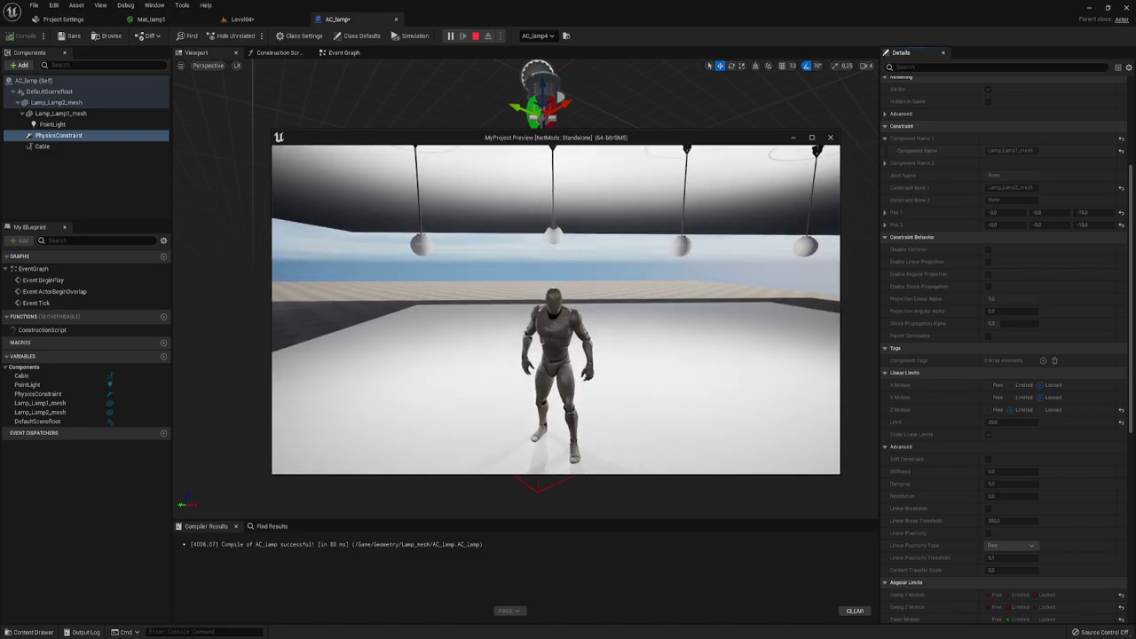
key("Escape")
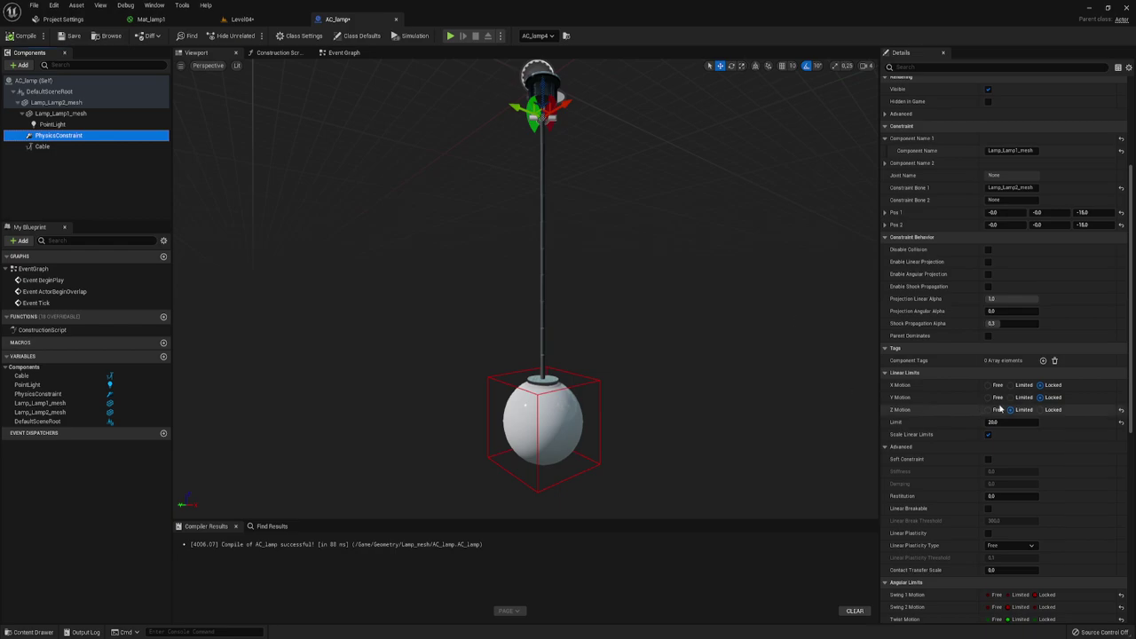
- Test the lamp with Z Motion Free, then restore Limited at 40.0 and recompile
left_click(995, 411)
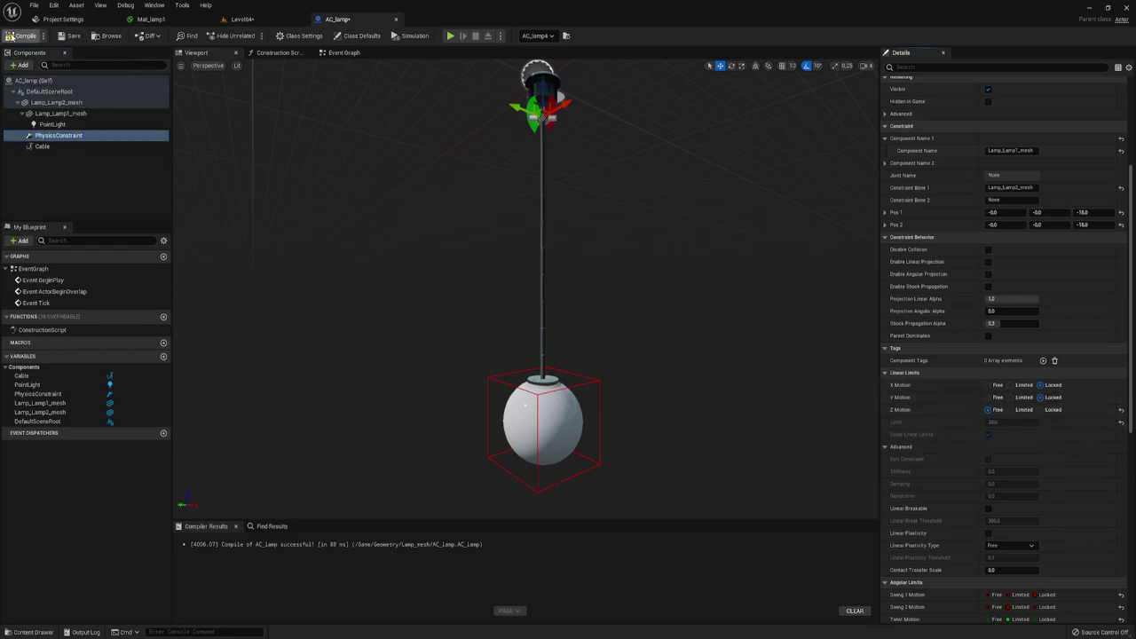
left_click(8, 35)
left_click(450, 36)
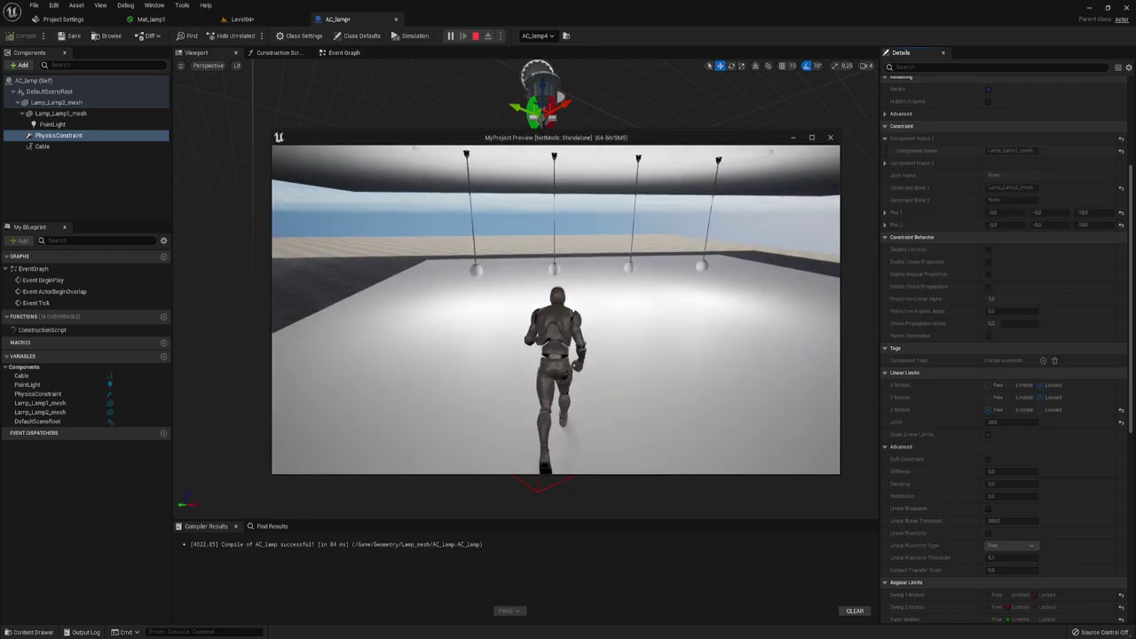
key("d")
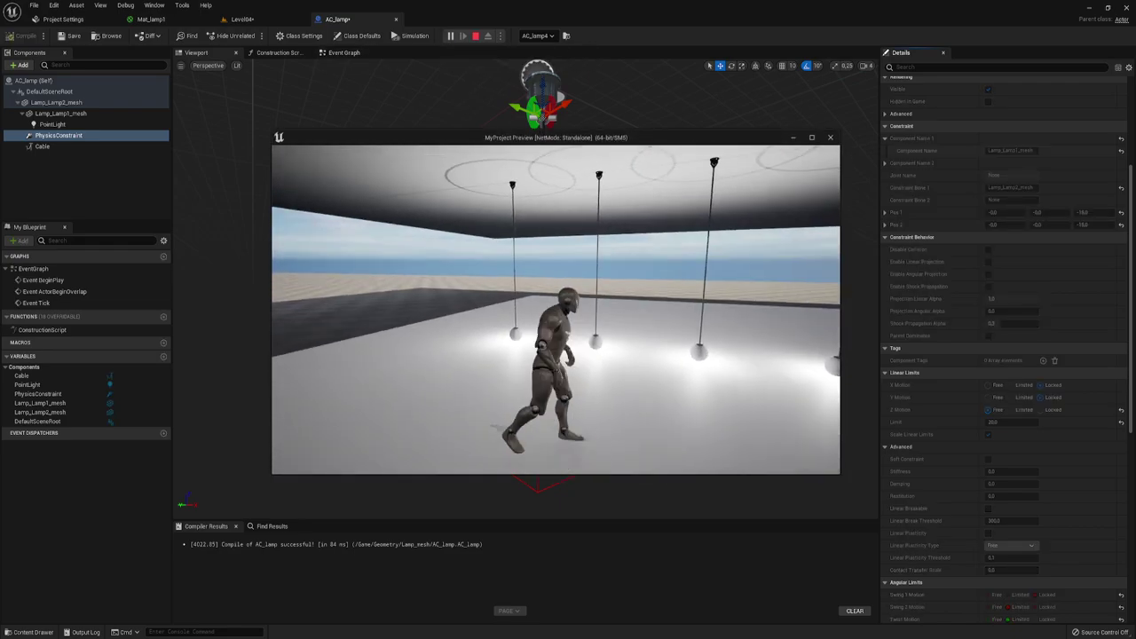
key("Escape")
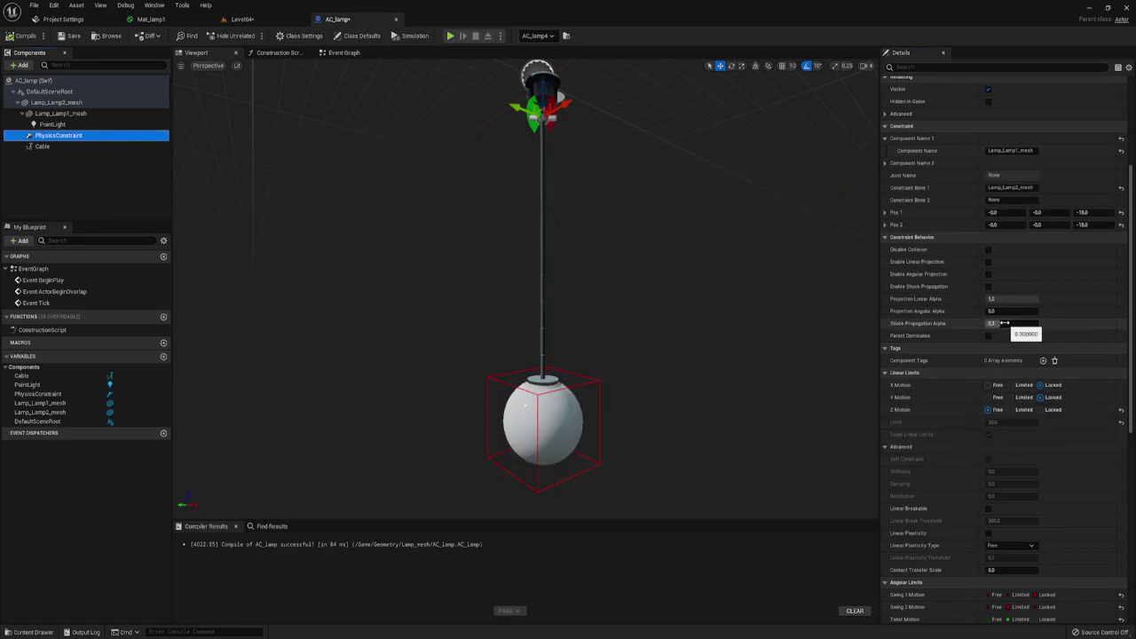
left_click(1011, 409)
type("40")
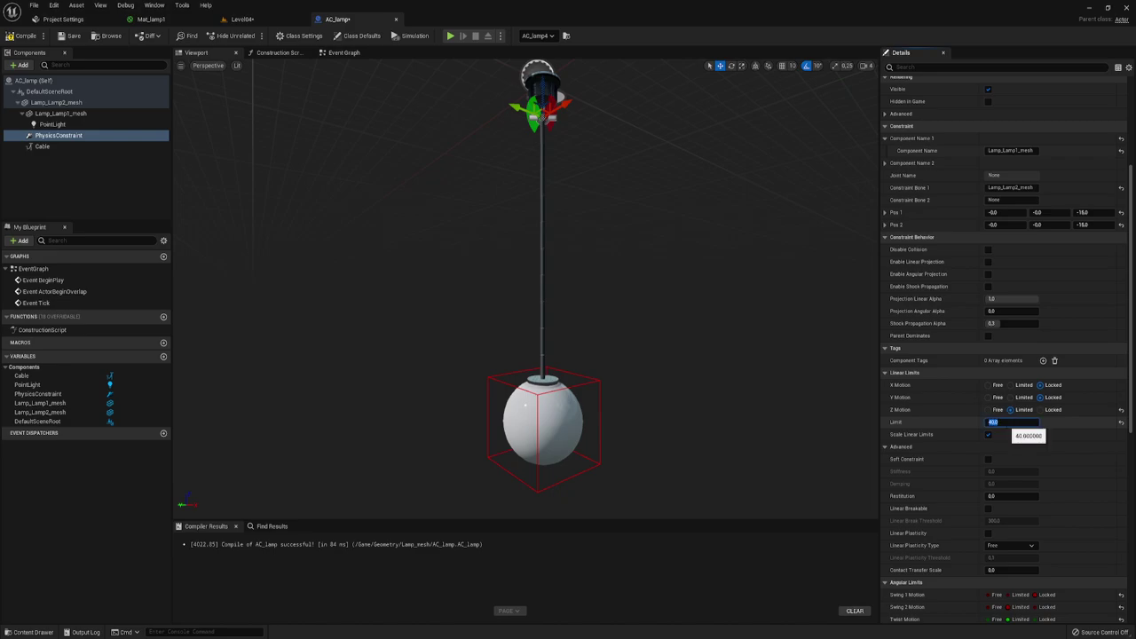
left_click(10, 36)
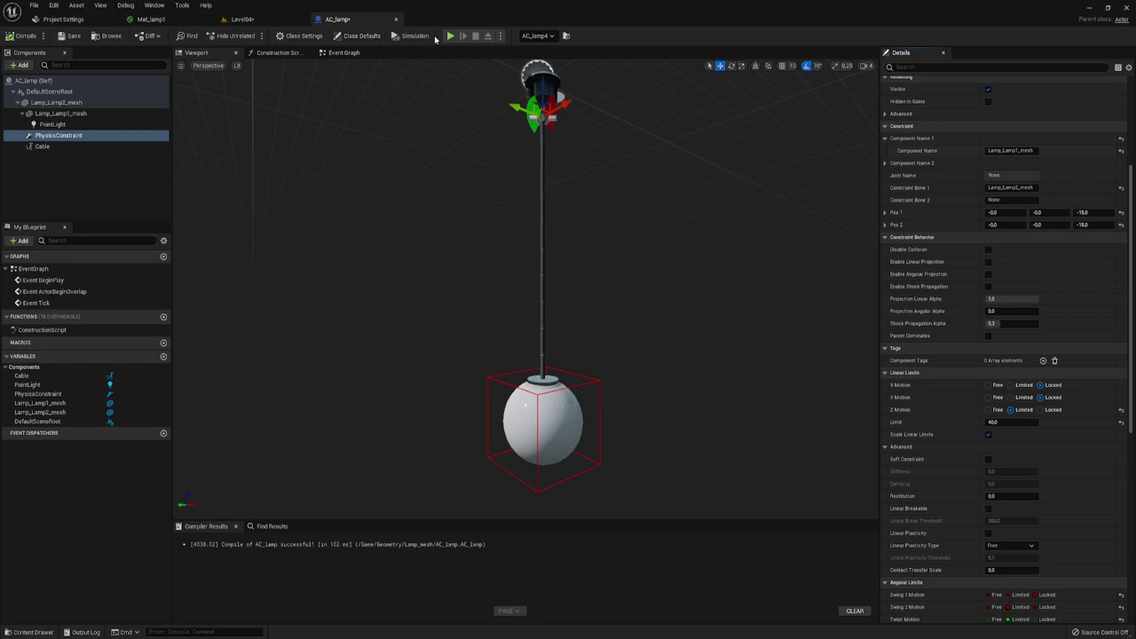
- Play-test by running into the lamps to swing them, then set Z Motion back to Locked
left_click(449, 35)
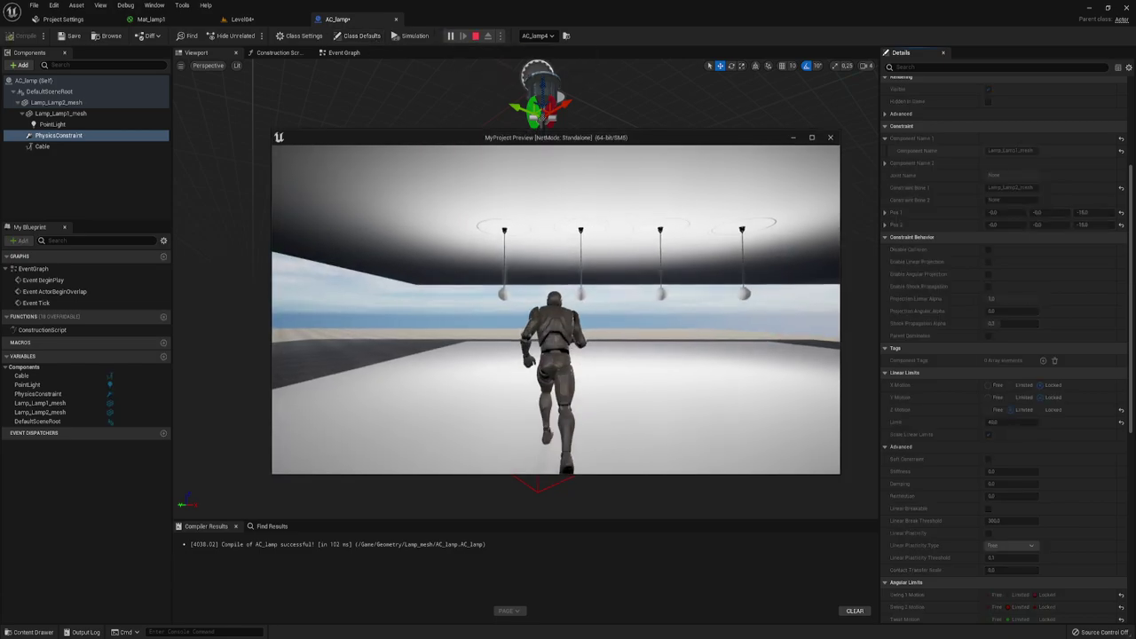
key("w")
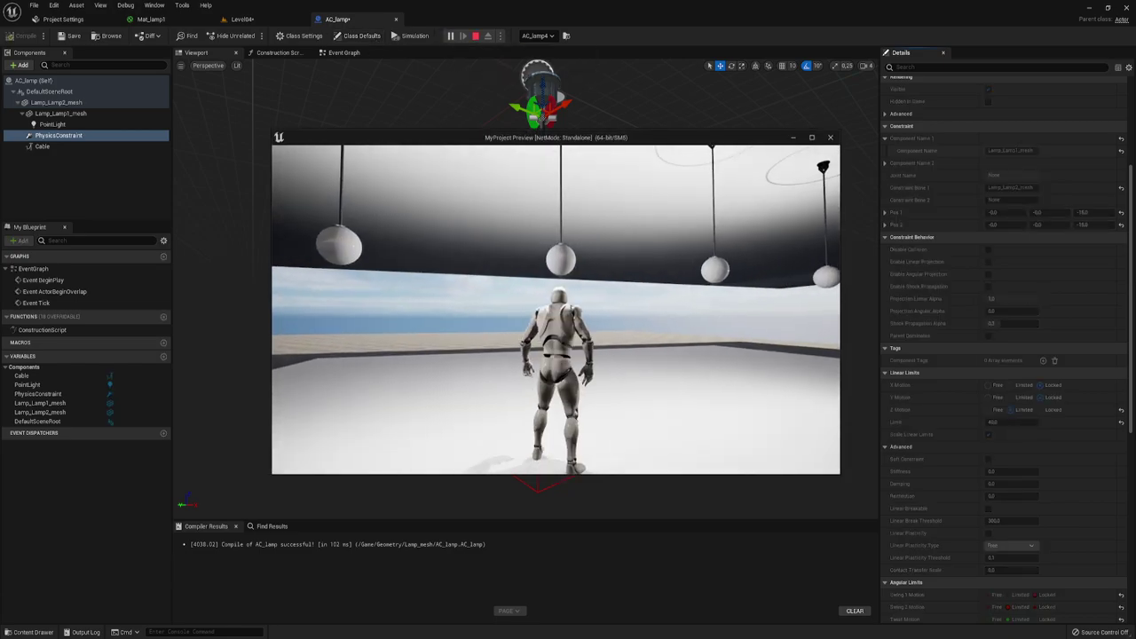
key("s")
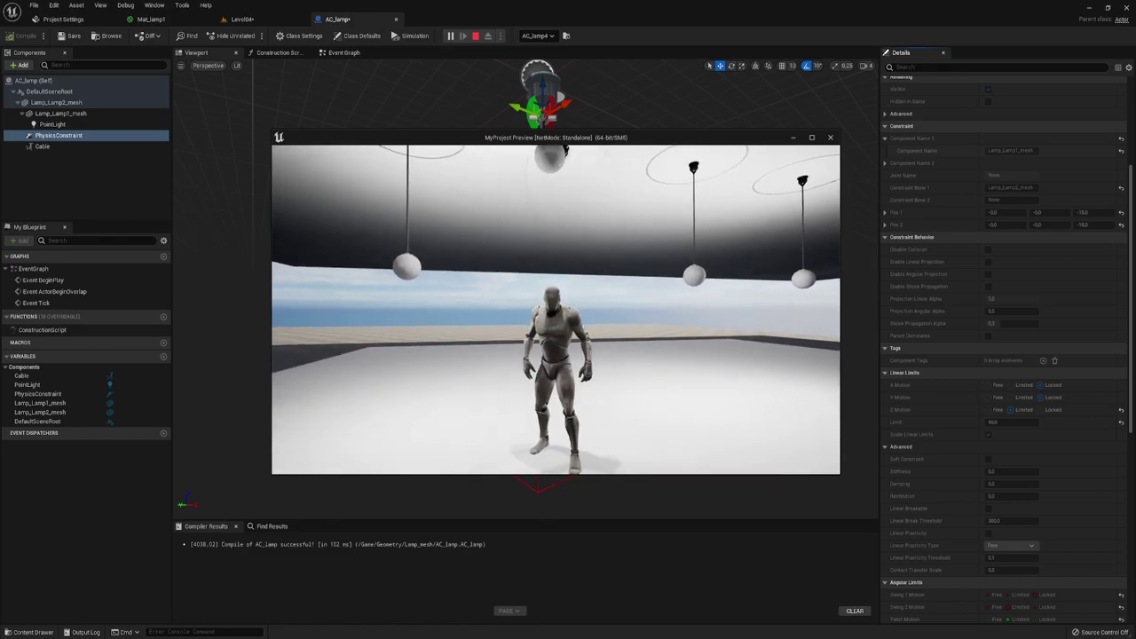
key("s")
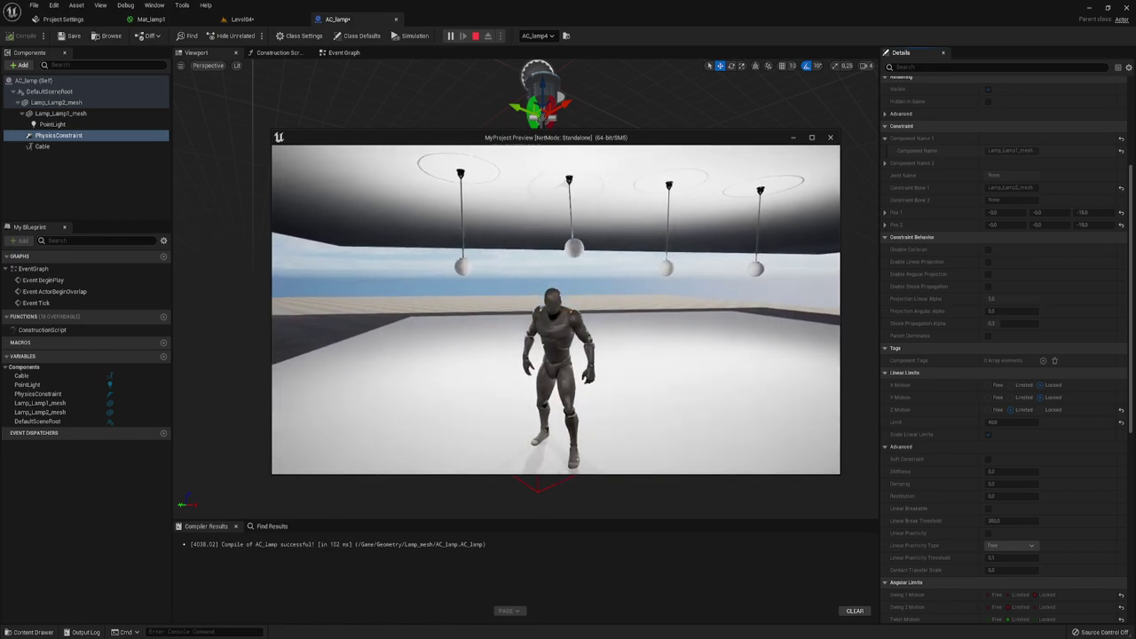
key("w")
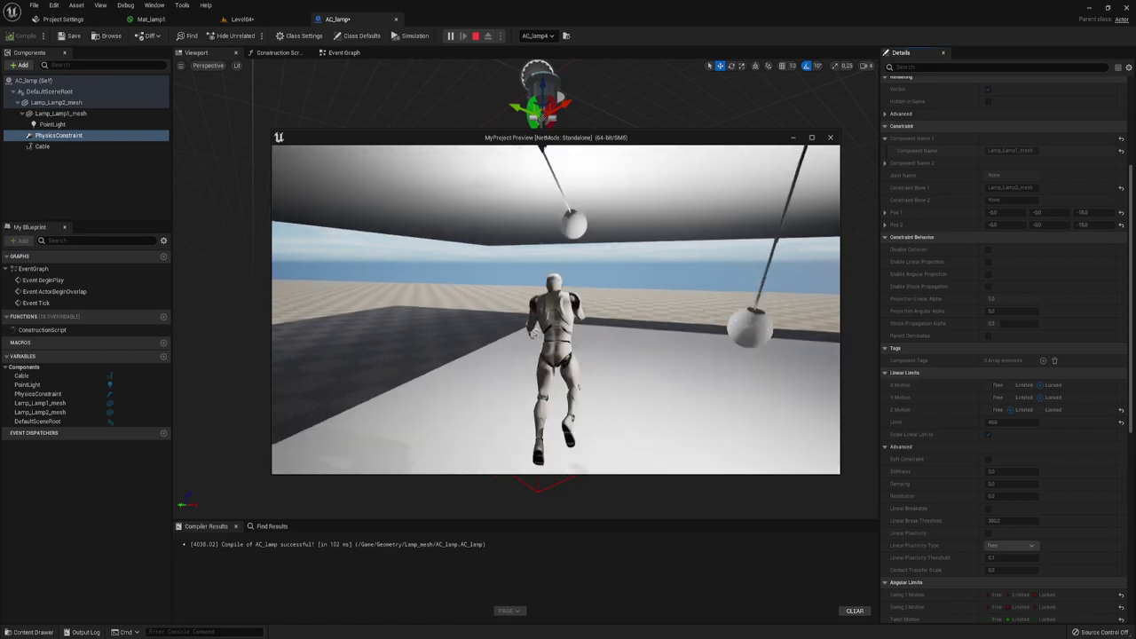
key("s")
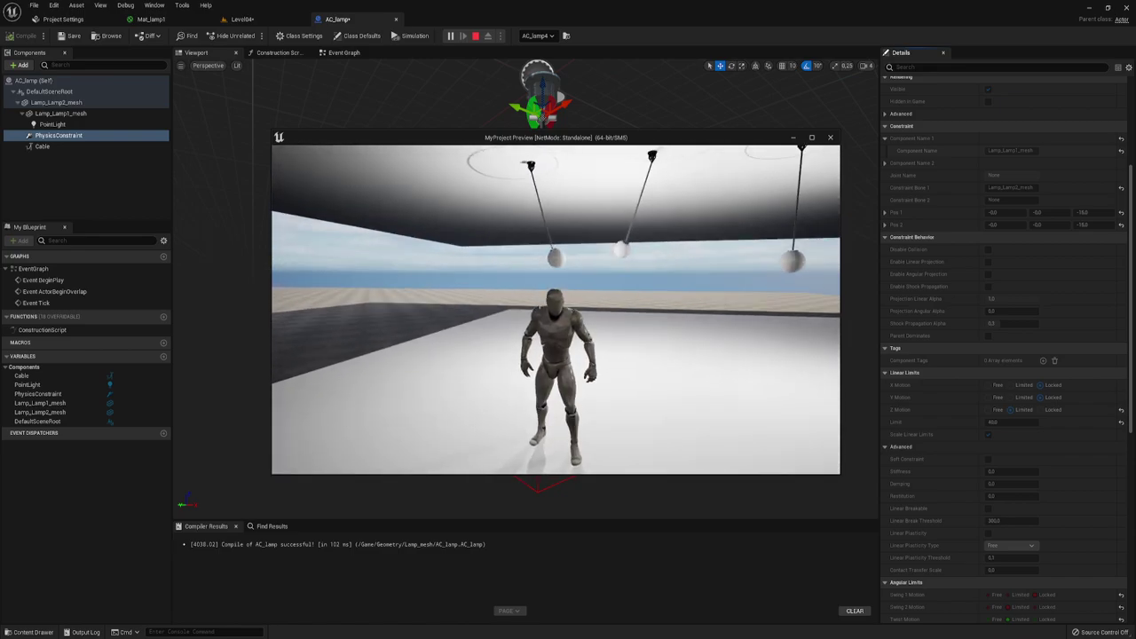
key("Escape")
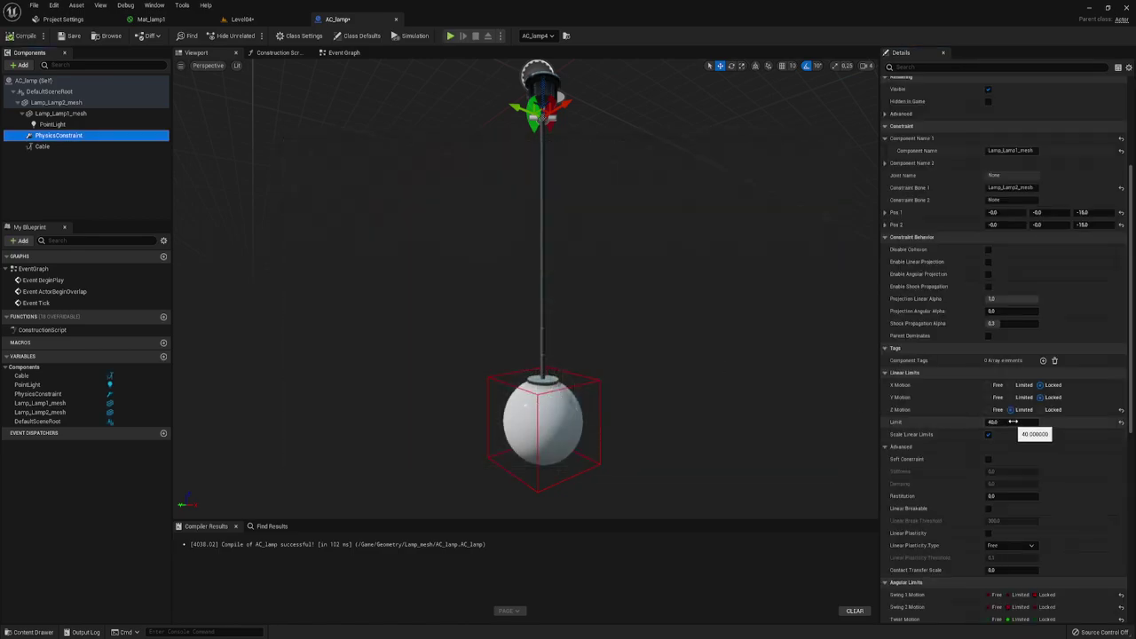
left_click(1040, 409)
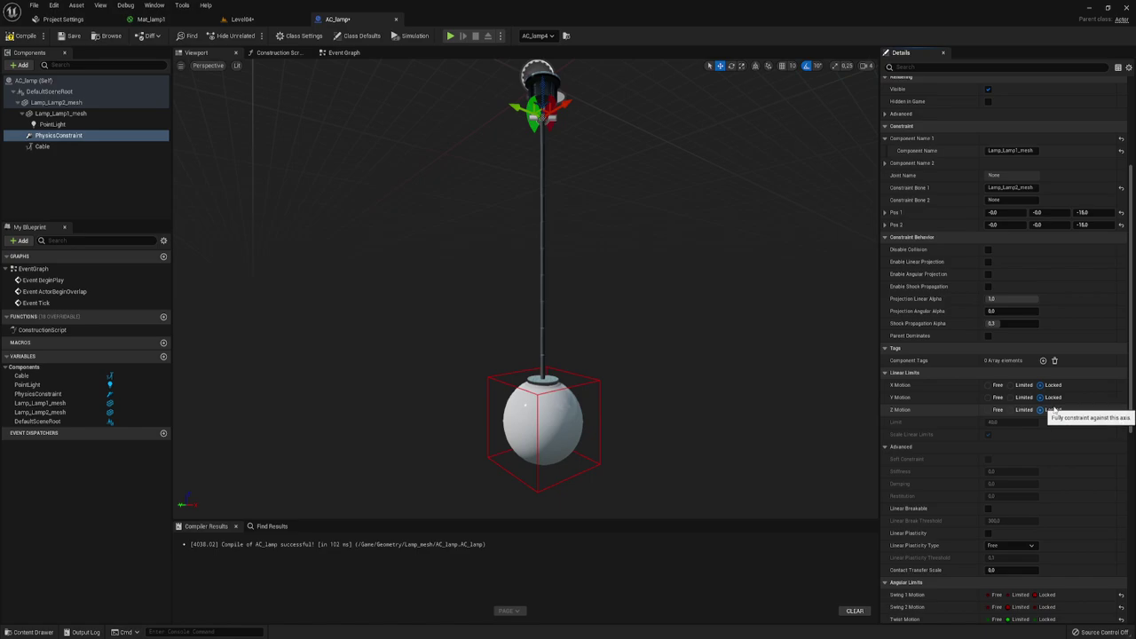
- Move Event BeginPlay higher in AC_lamp's Event Graph, briefly checking the Level04 and Mat_lamp1 tabs
left_click(35, 146)
left_click(343, 53)
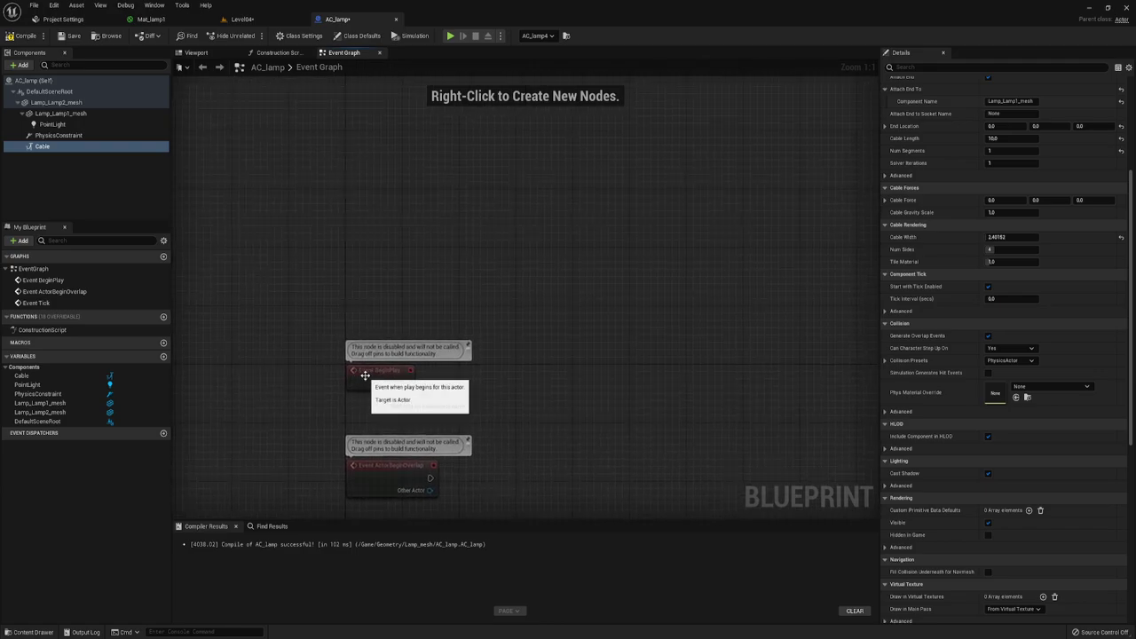
left_click_drag(381, 373, 373, 183)
right_click_drag(543, 225, 493, 278)
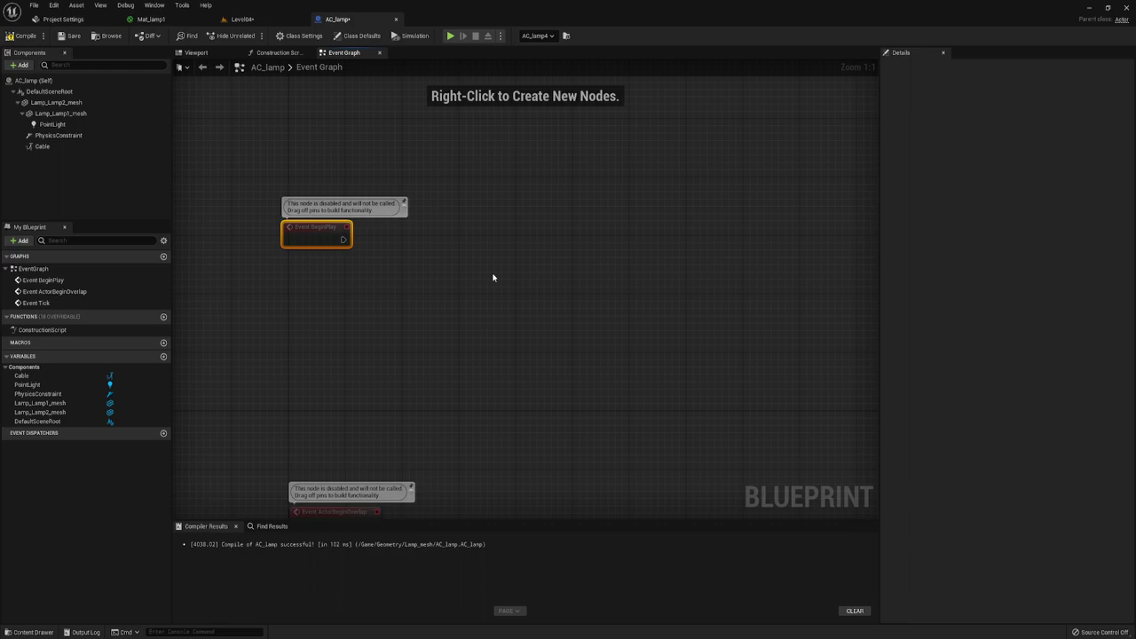
left_click(247, 19)
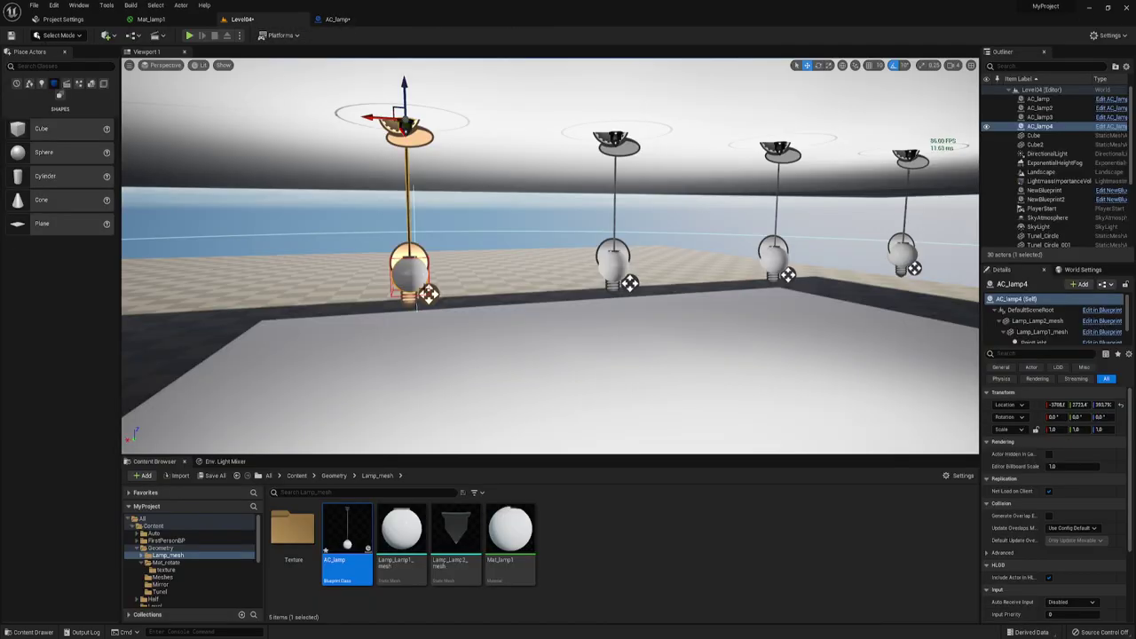
left_click(150, 19)
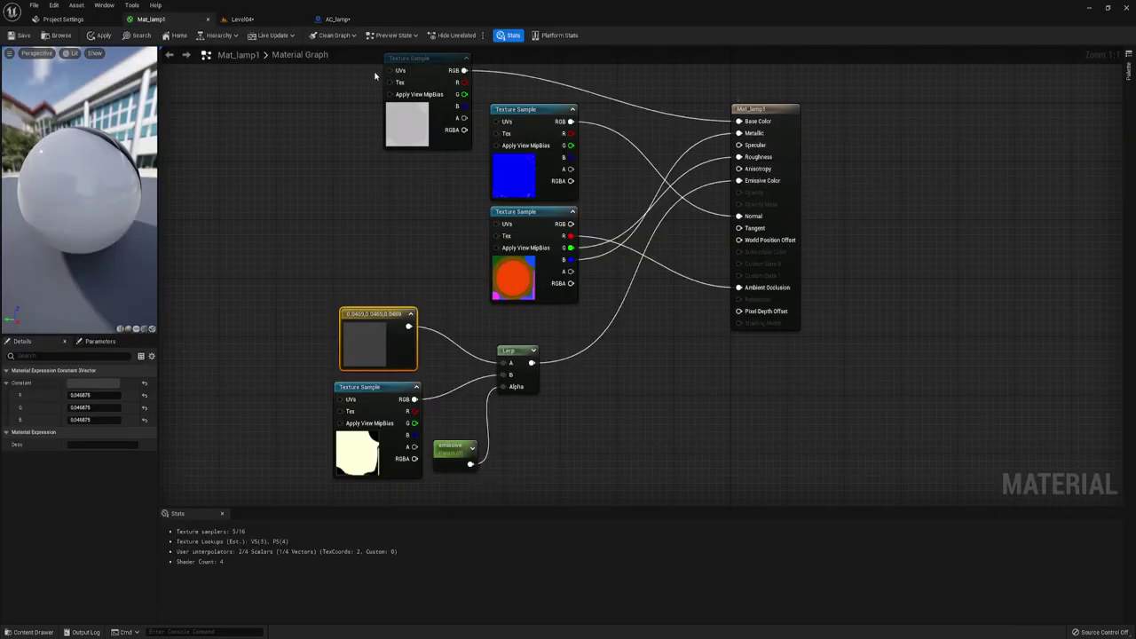
left_click(351, 20)
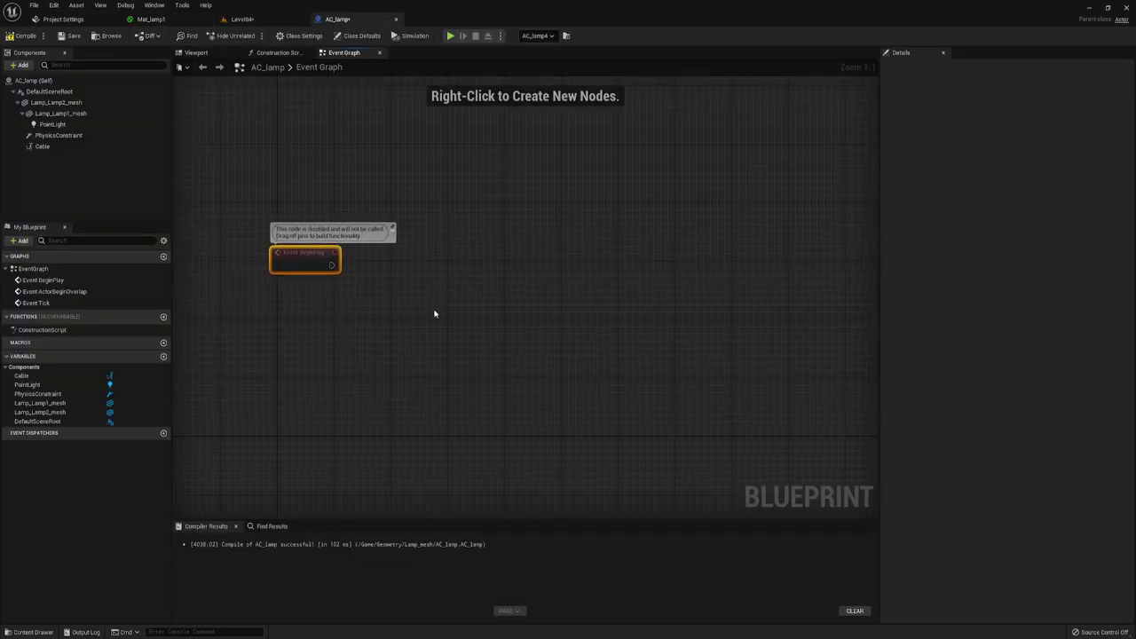
- Add an instance-editable Boolean variable Enable_lamp and place its getter node in the Event Graph
left_click(163, 357)
type("Enable_lamp")
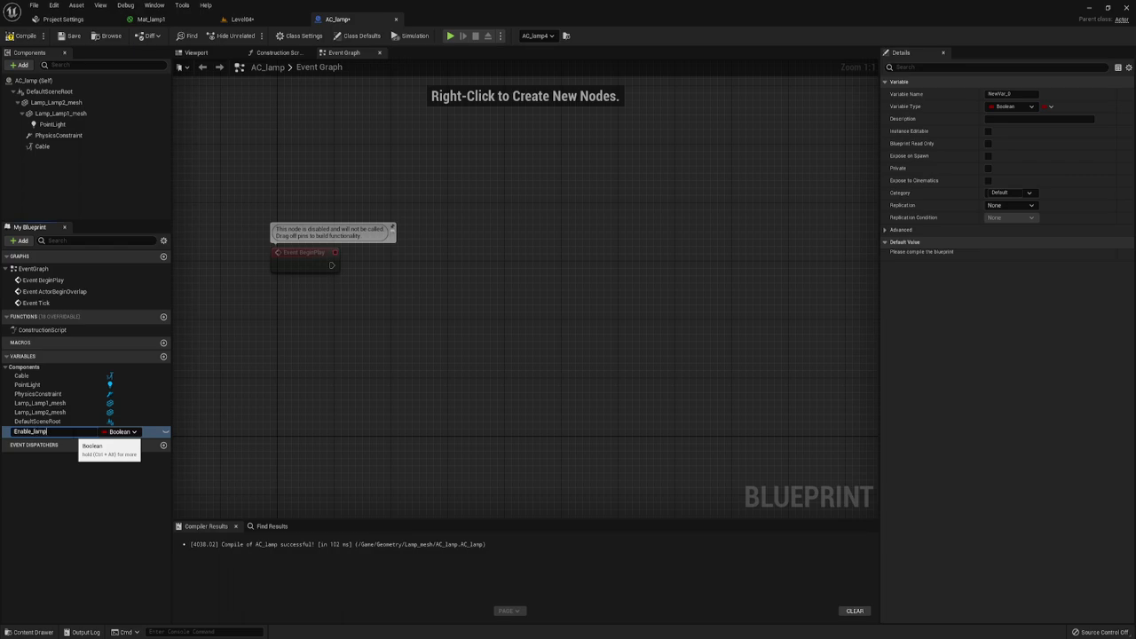
key("Return")
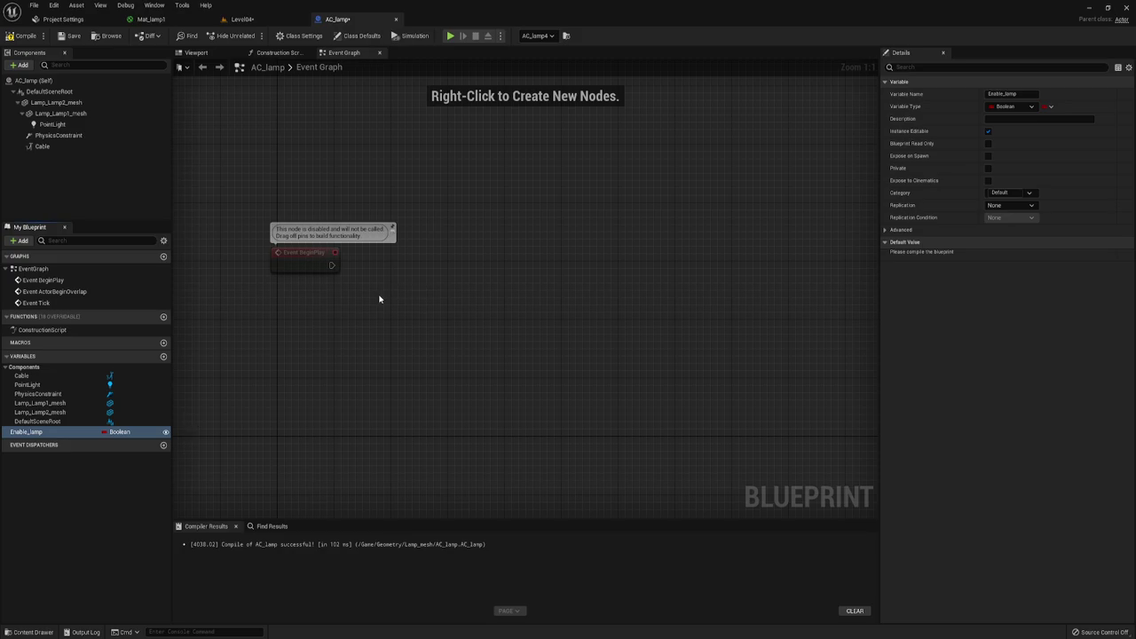
left_click_drag(27, 431, 372, 300, "ctrl")
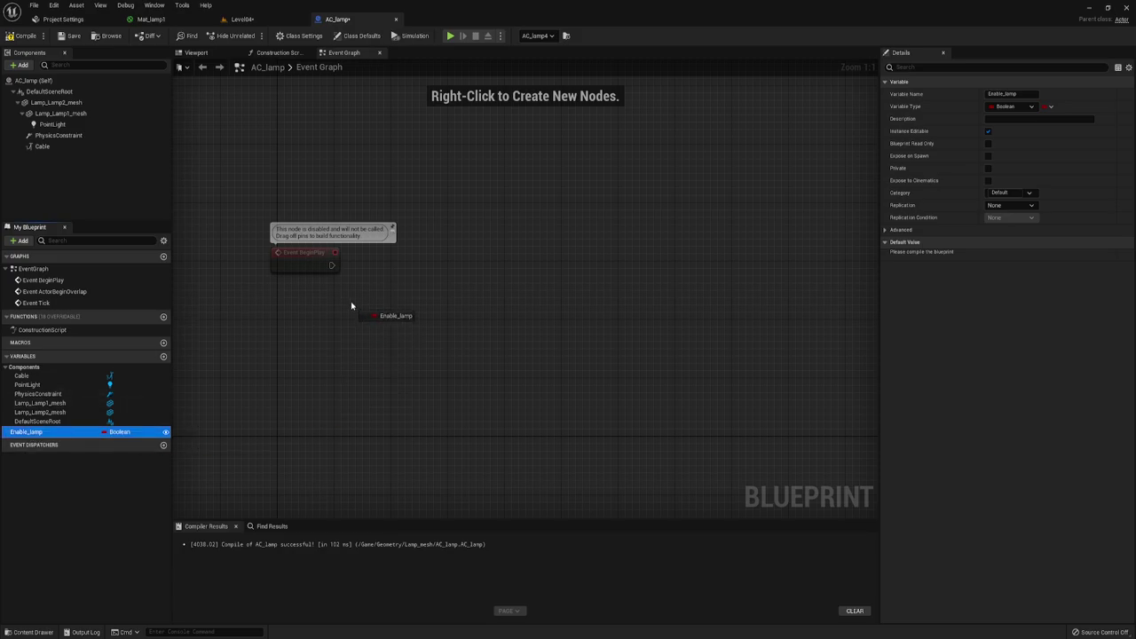
- Wire Event BeginPlay into the Branch and arrange the Branch and Enable_lamp nodes
left_click(411, 251)
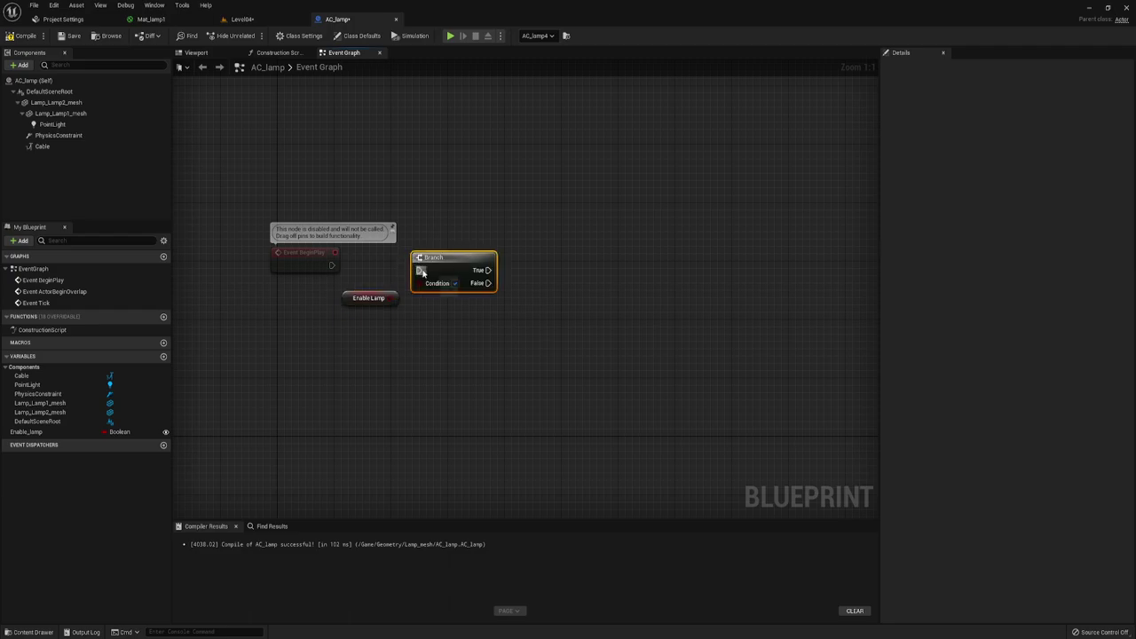
left_click_drag(418, 270, 329, 266)
left_click(381, 298, "ctrl")
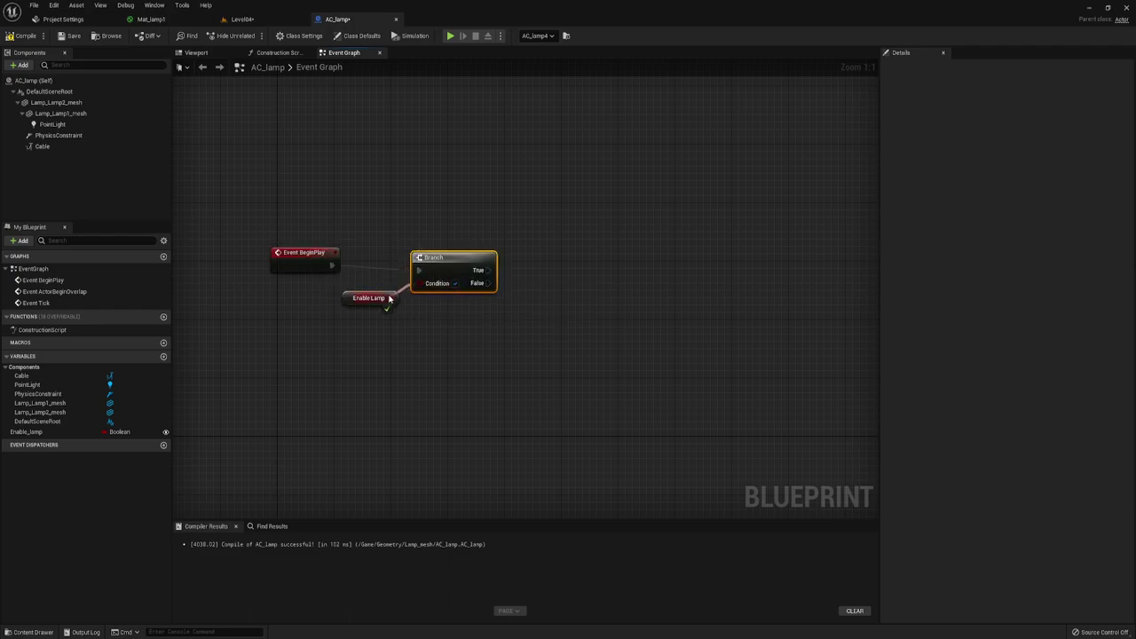
left_click_drag(454, 260, 407, 255)
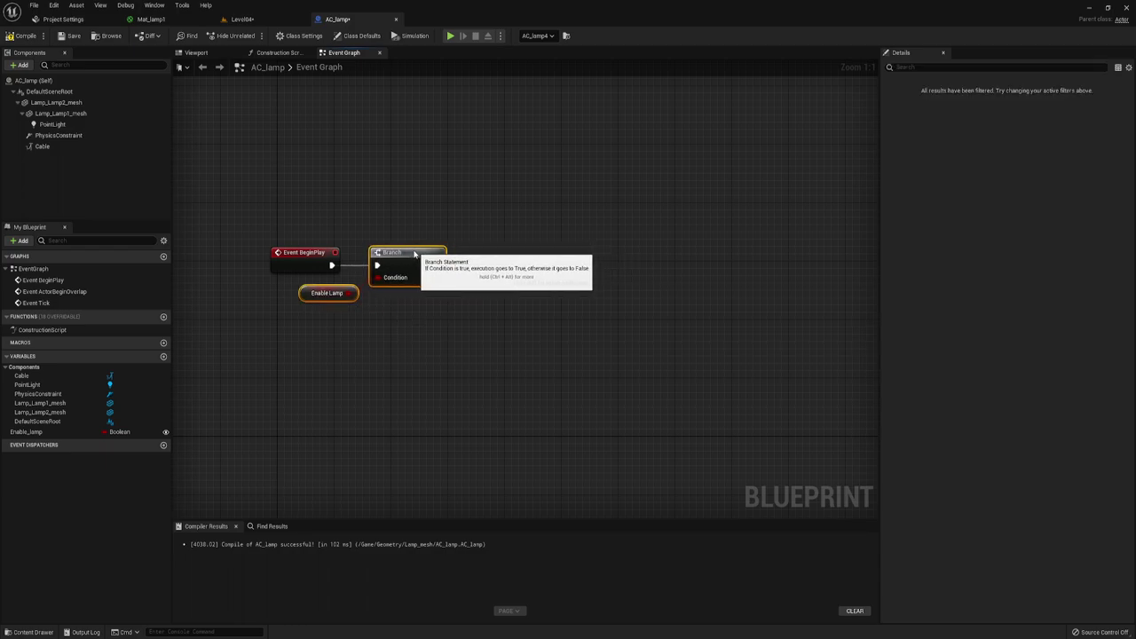
right_click_drag(411, 305, 414, 320)
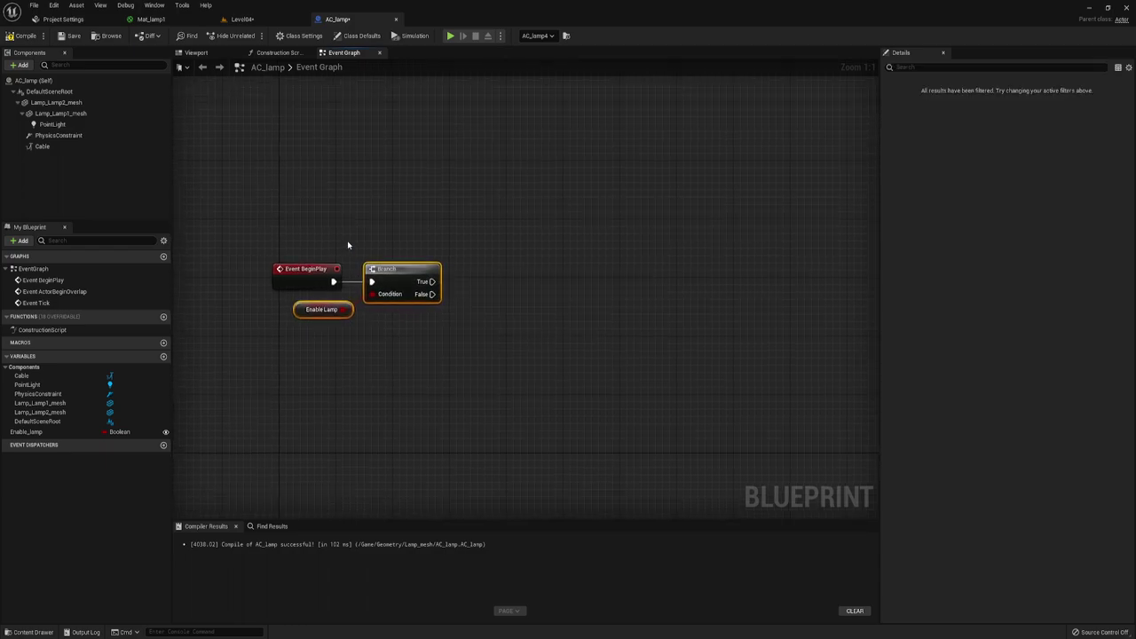
left_click_drag(389, 297, 509, 297)
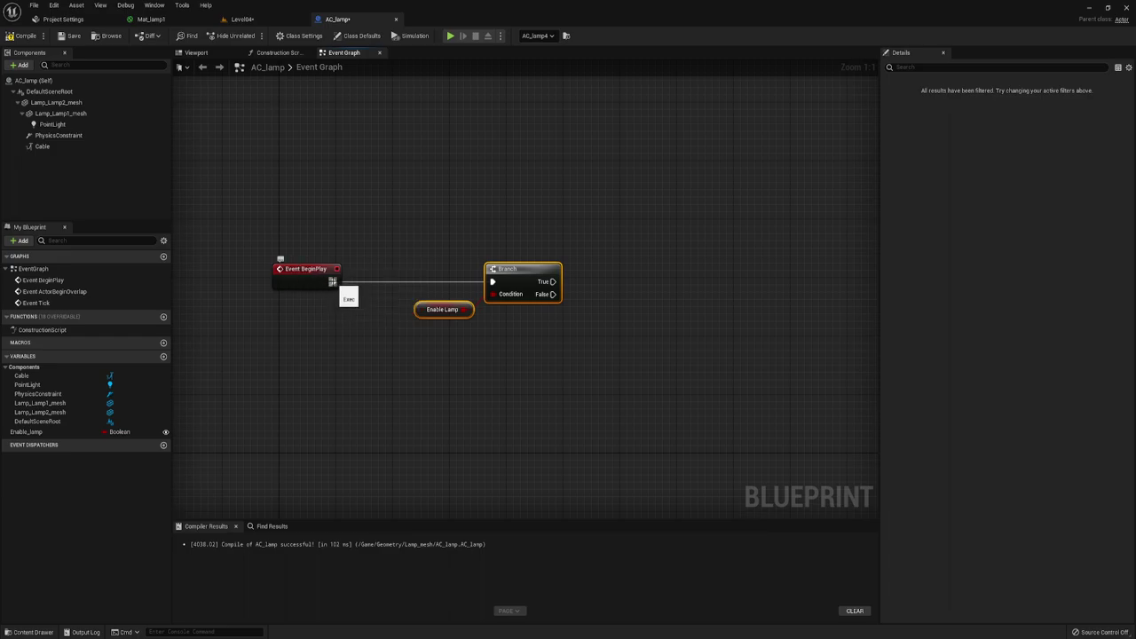
- Insert a Delay node after BeginPlay with a 2-second duration
left_click_drag(333, 281, 373, 275)
type("delay")
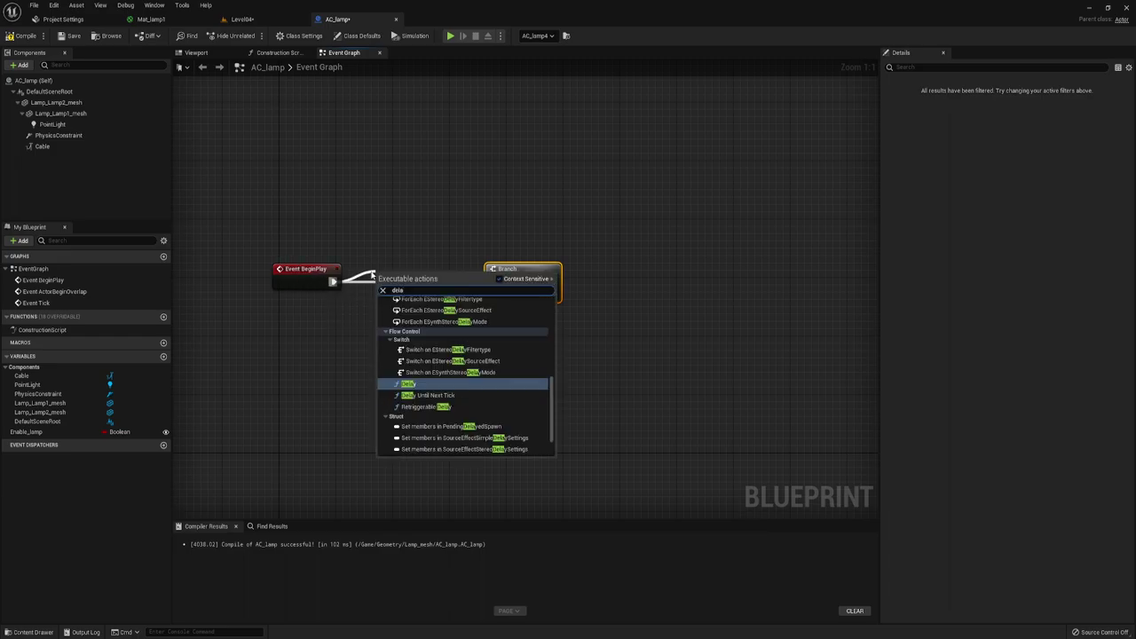
key("Return")
left_click_drag(406, 293, 392, 271)
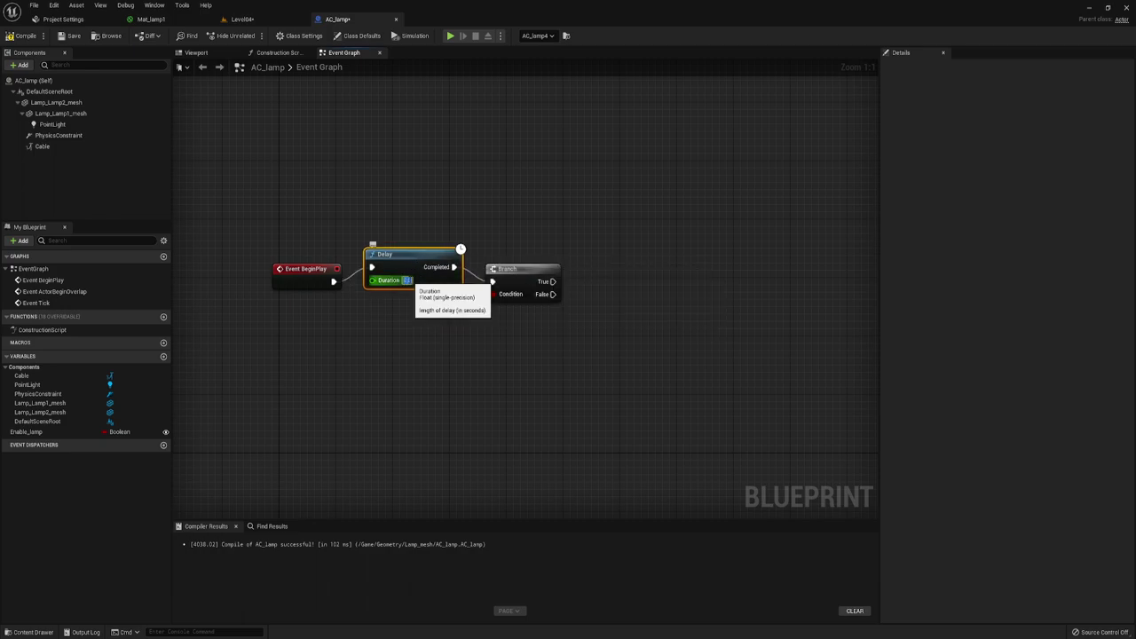
type("2")
key("Return")
right_click_drag(649, 399, 464, 393)
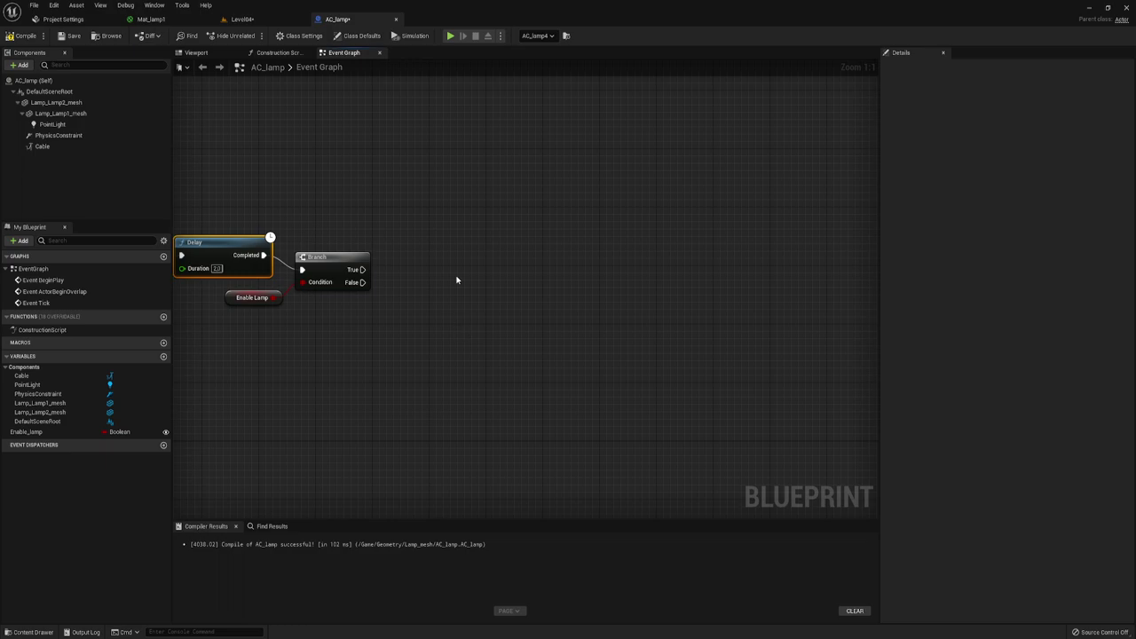
right_click_drag(456, 280, 449, 279)
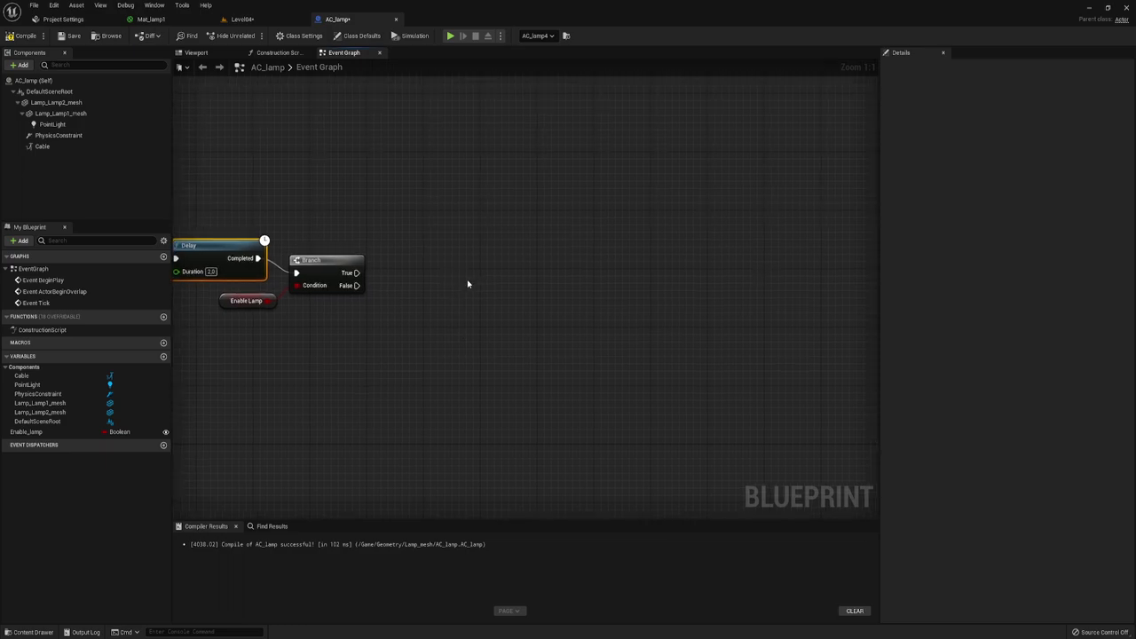
- Place a Lamp_Lamp1_mesh reference in the Event Graph and search its actions for 'set sca'
left_click(60, 113)
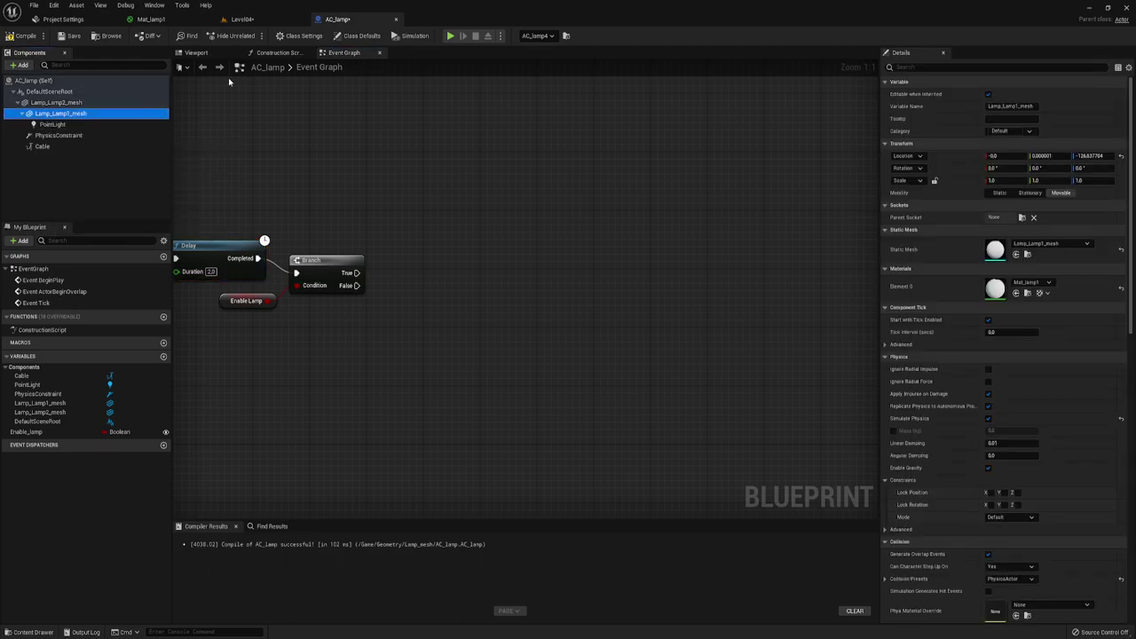
left_click(197, 52)
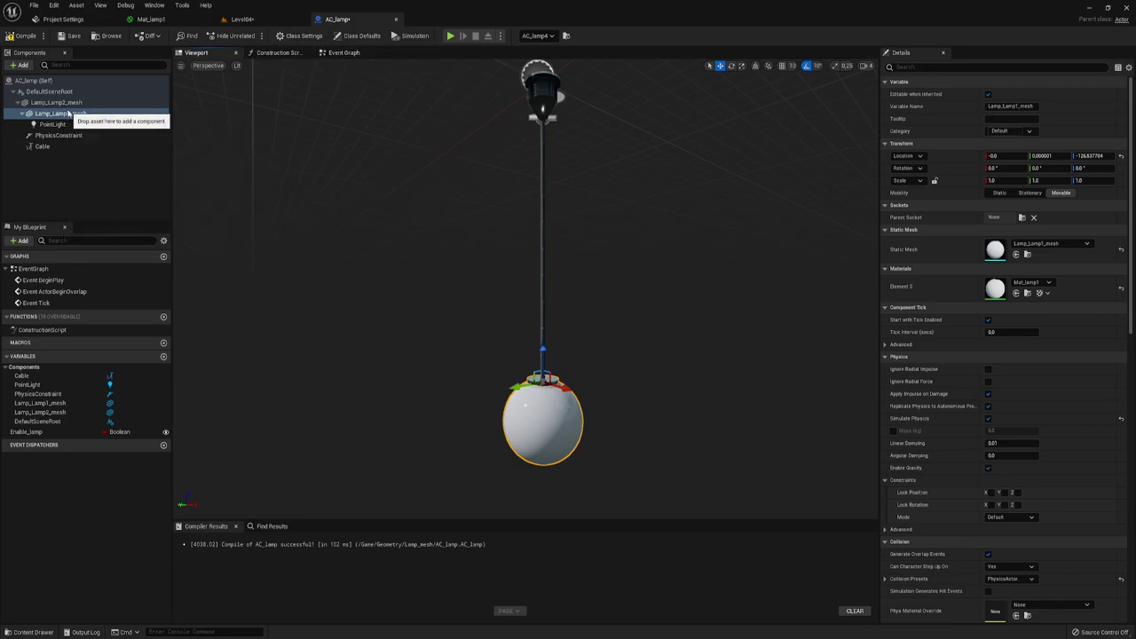
left_click(342, 52)
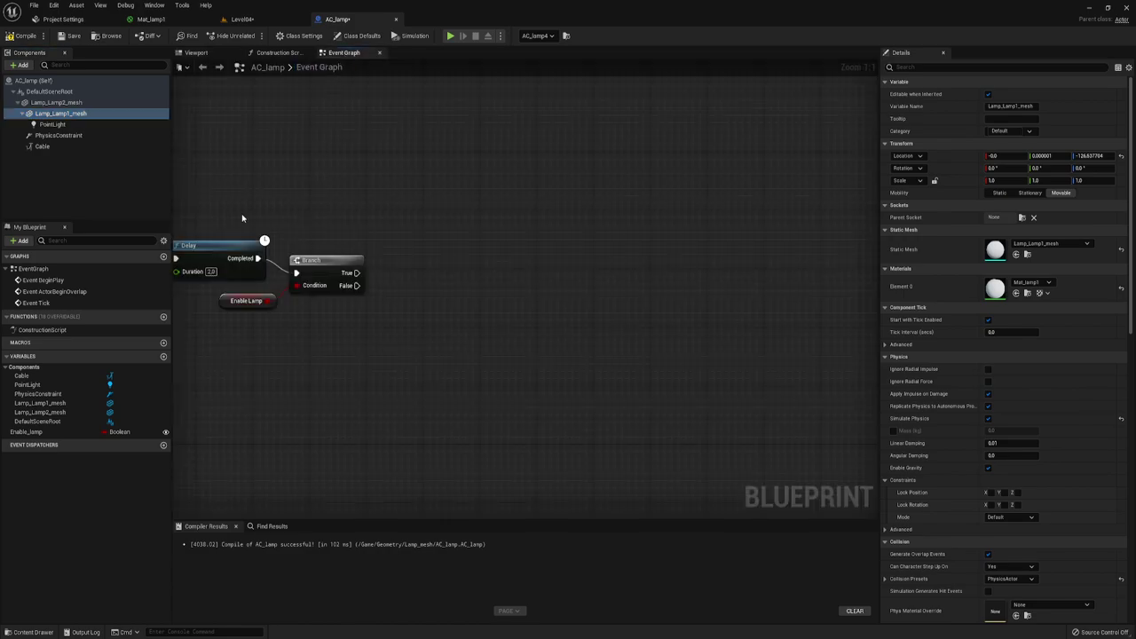
left_click_drag(60, 114, 340, 321)
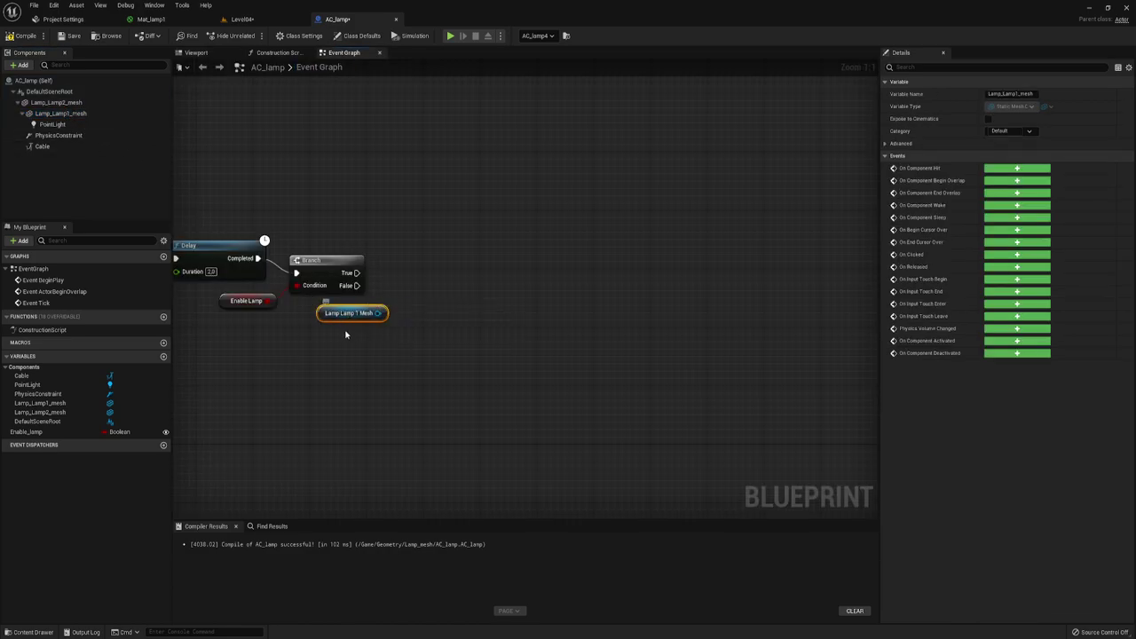
left_click_drag(377, 312, 428, 230)
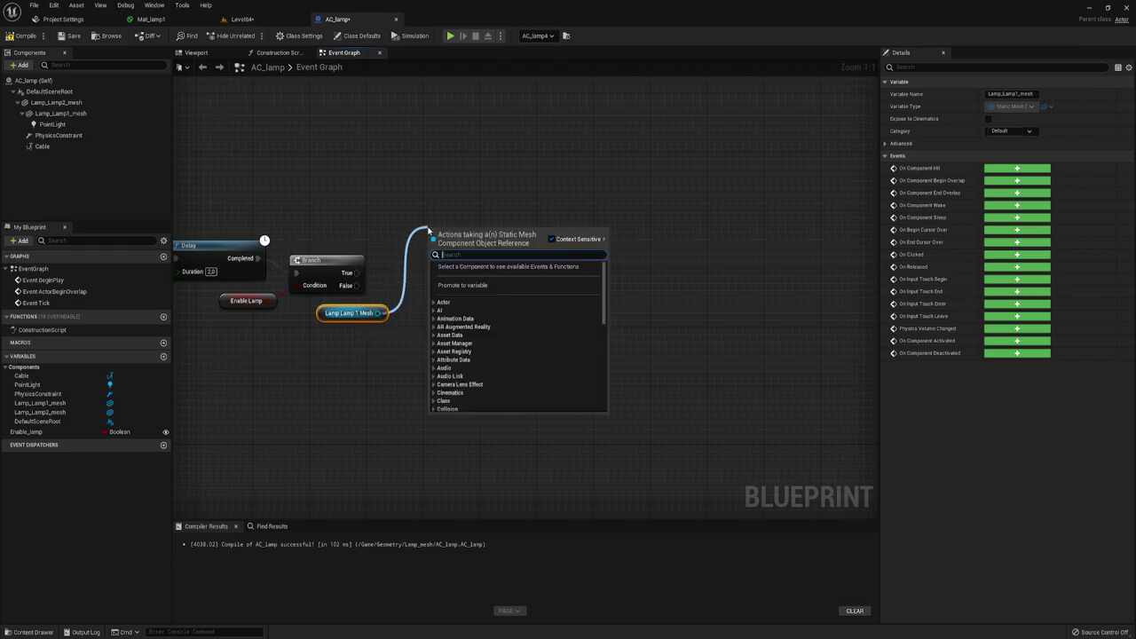
type("set")
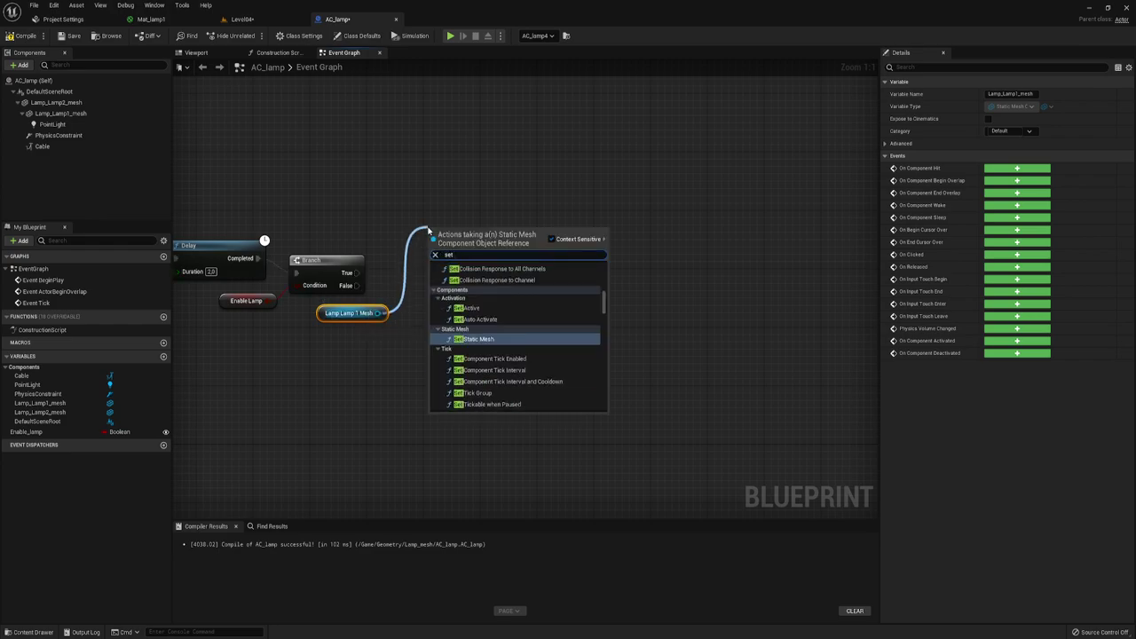
type(" sca")
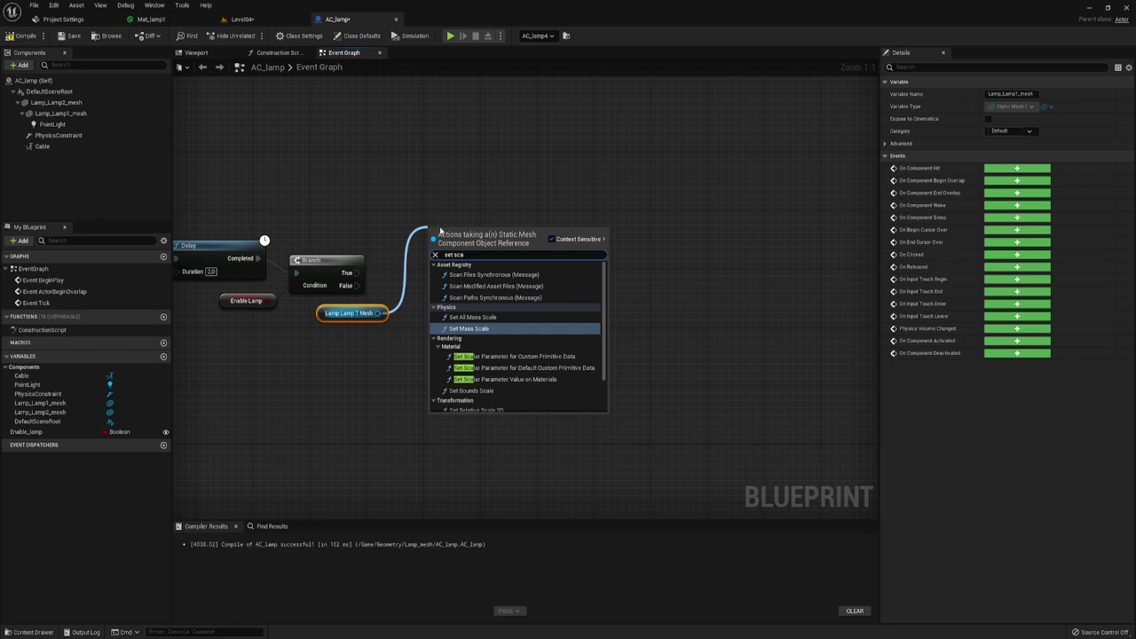
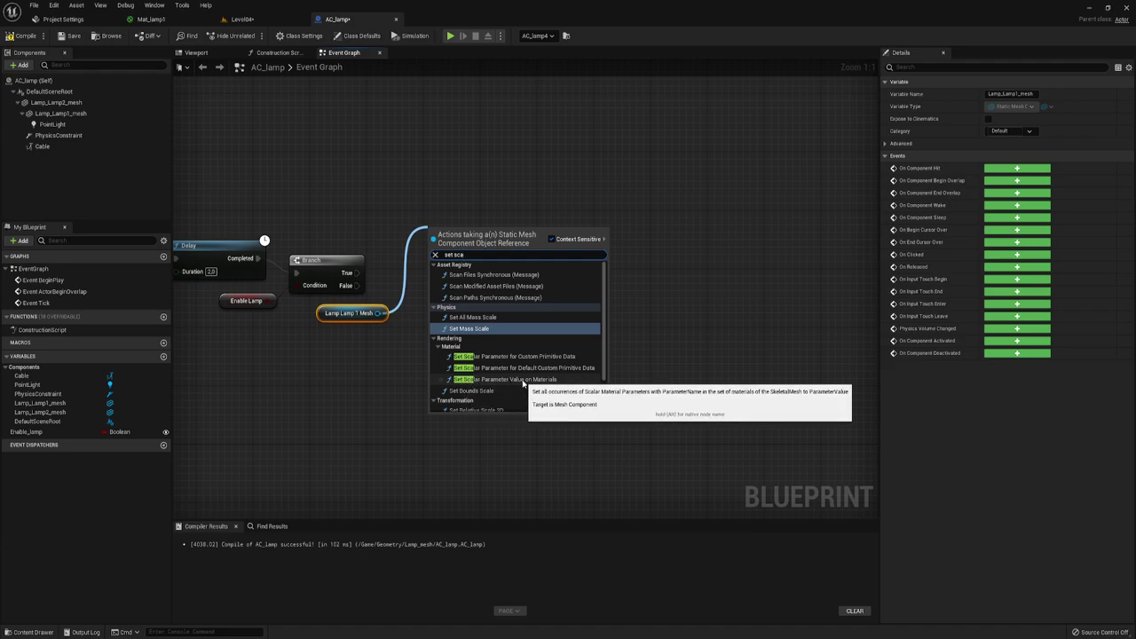
- Create a Set Scalar Parameter Value on Materials node and wire a copy to Branch False, targeting Lamp Lamp 1 Mesh
left_click(527, 380)
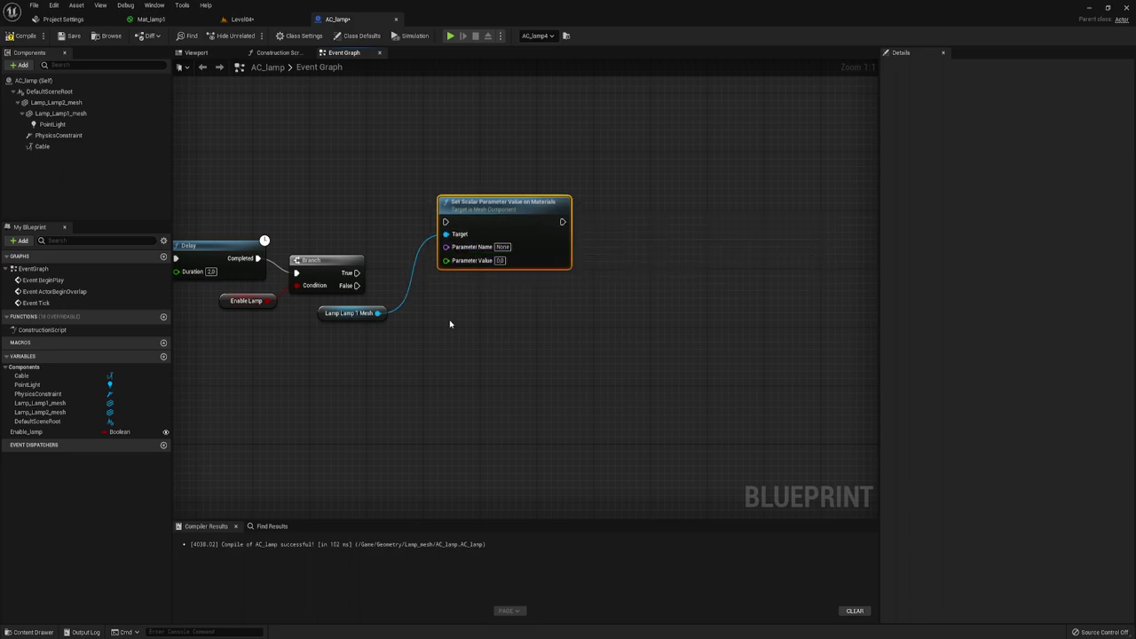
key("ctrl+c")
key("ctrl+v")
mouse_move(459, 346)
left_mouse_down()
mouse_move(357, 285)
mouse_move(445, 222)
left_mouse_up()
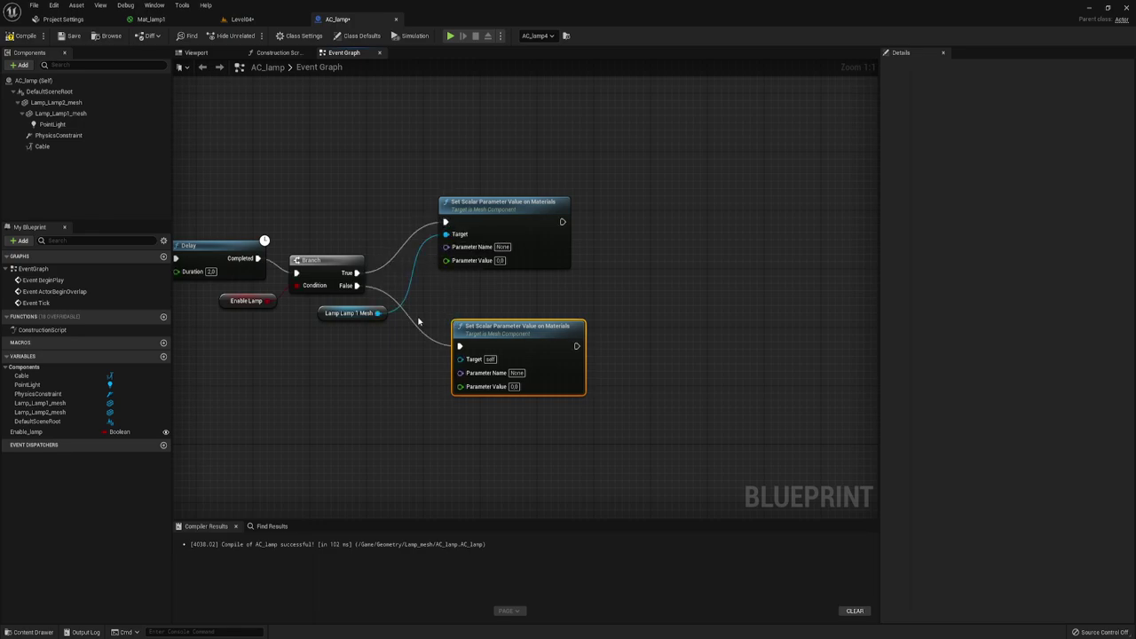
mouse_move(377, 312)
left_mouse_down()
mouse_move(459, 357)
mouse_move(472, 330)
left_mouse_up()
left_click(503, 247)
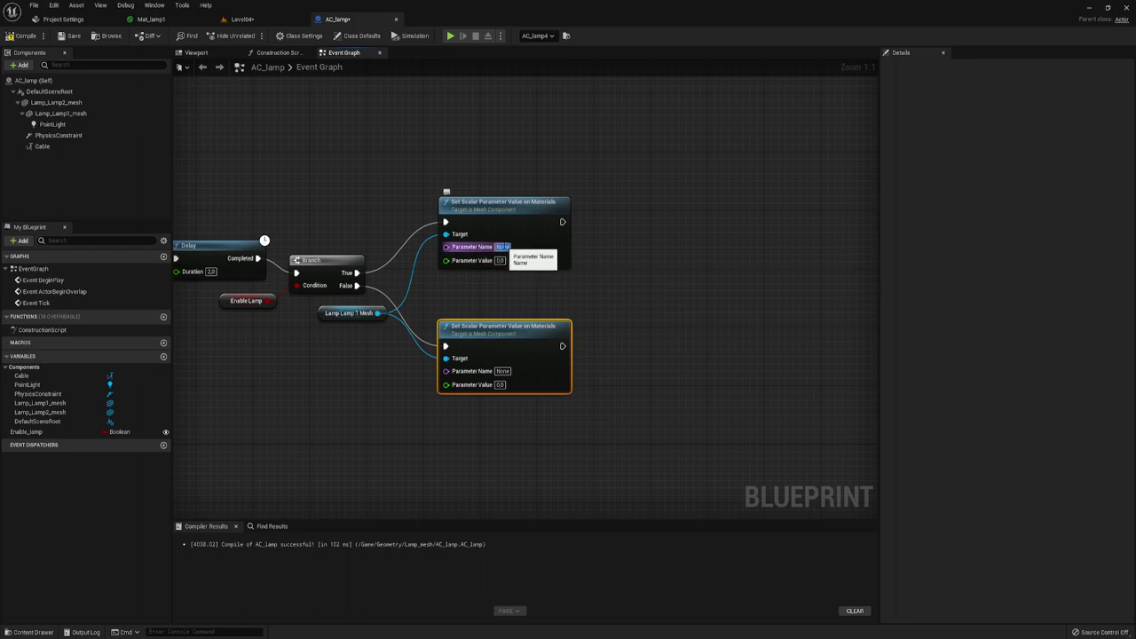
type("Emis")
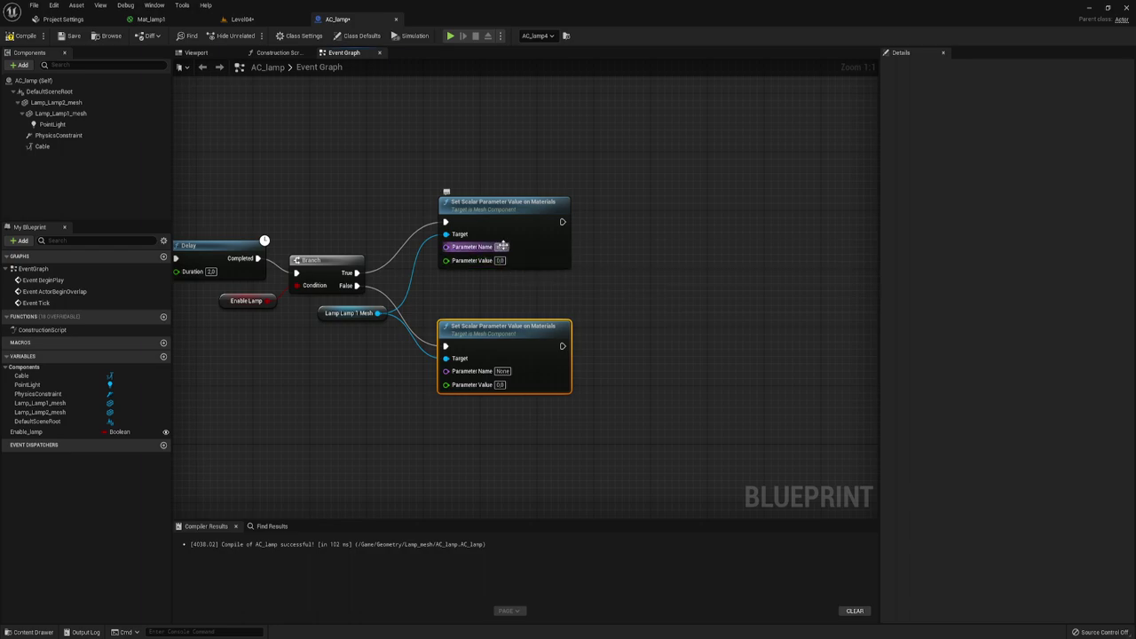
- Look up the emissive parameter name in Mat_lamp1 and enter emissive on both Set Scalar nodes
left_click(242, 19)
left_click(151, 19)
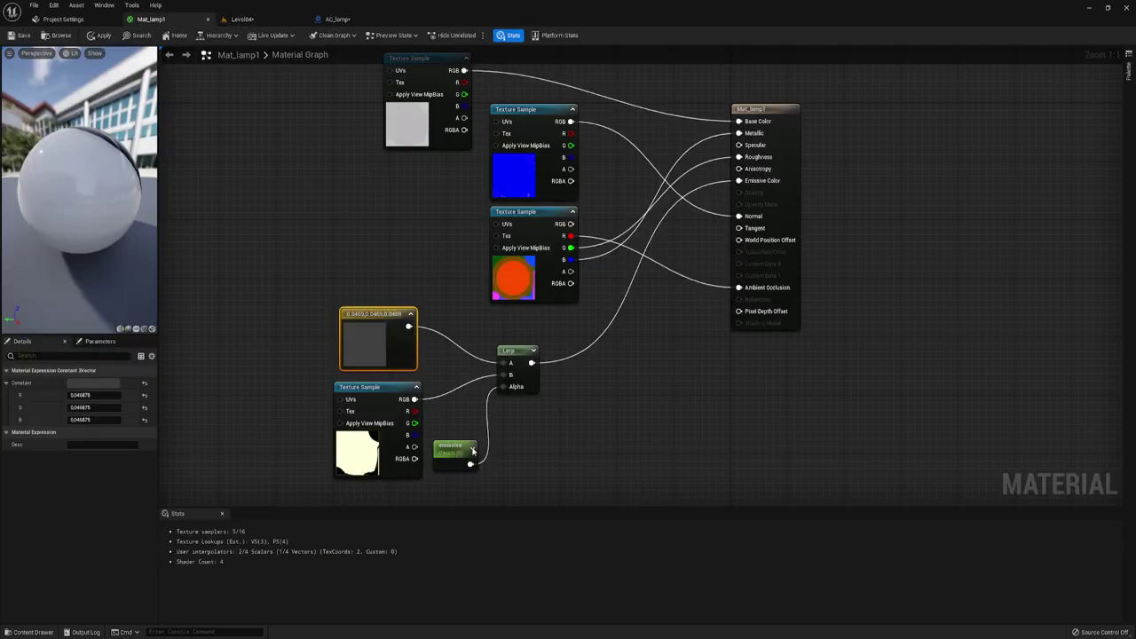
left_click(454, 445)
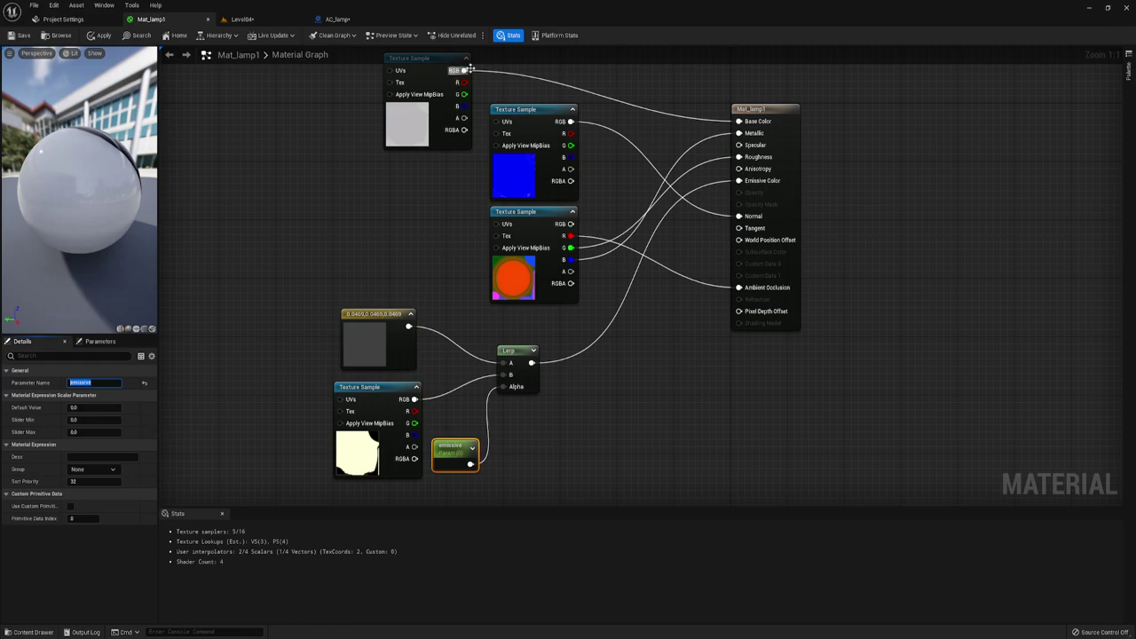
left_click(337, 19)
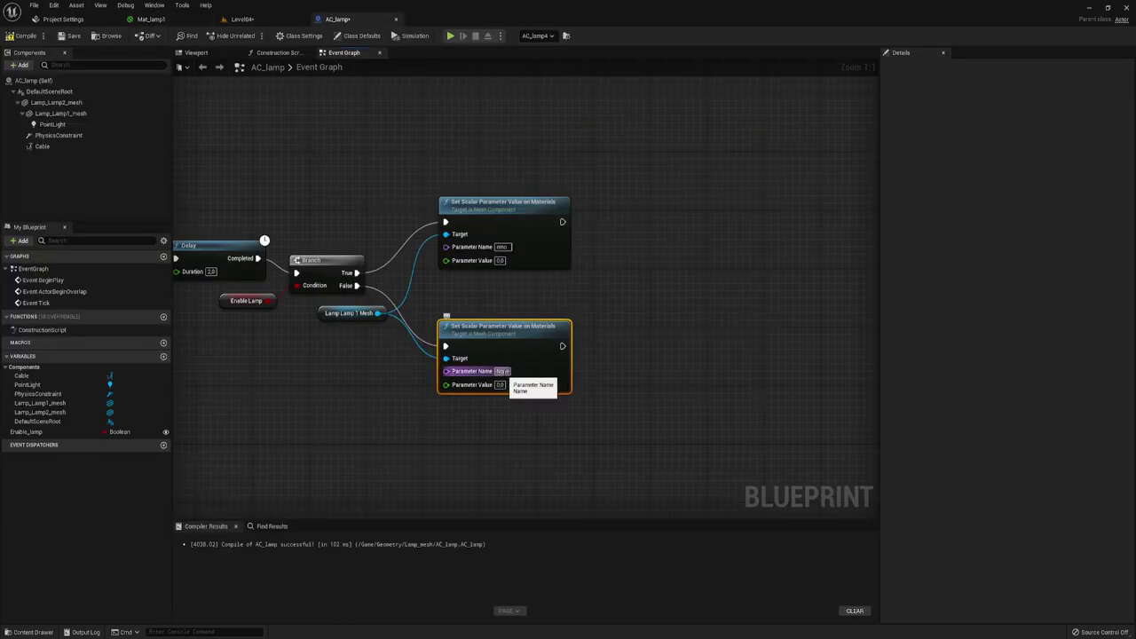
left_click(502, 371)
key("ctrl+v")
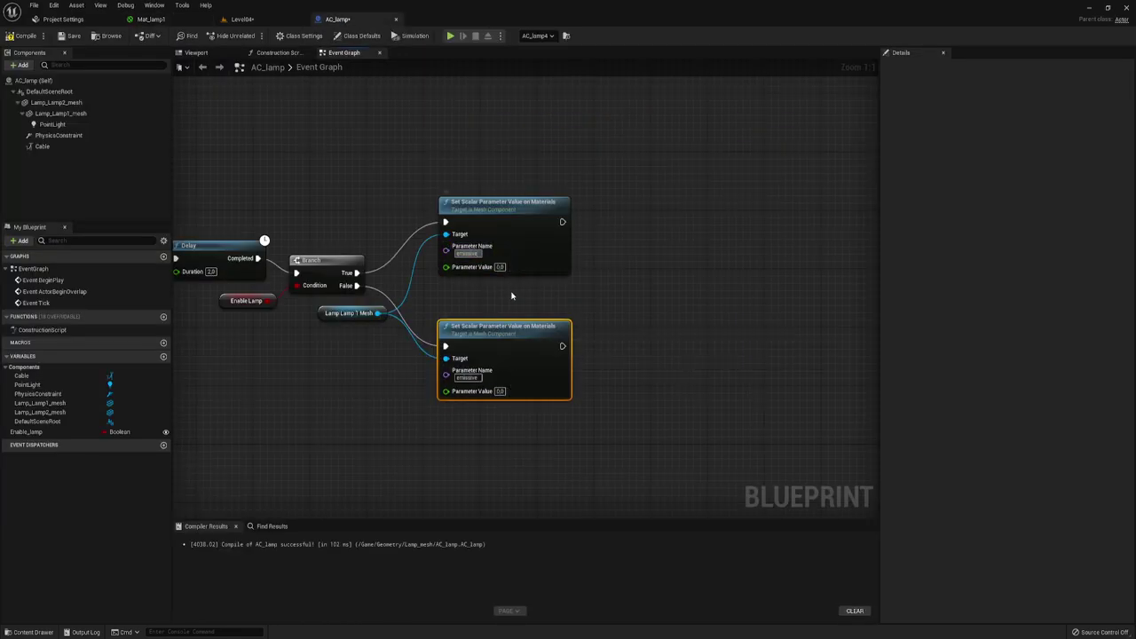
left_click(511, 296)
- Set the True-branch node's value to 4.0, leaving the False-branch node at 0.0
left_click(500, 267)
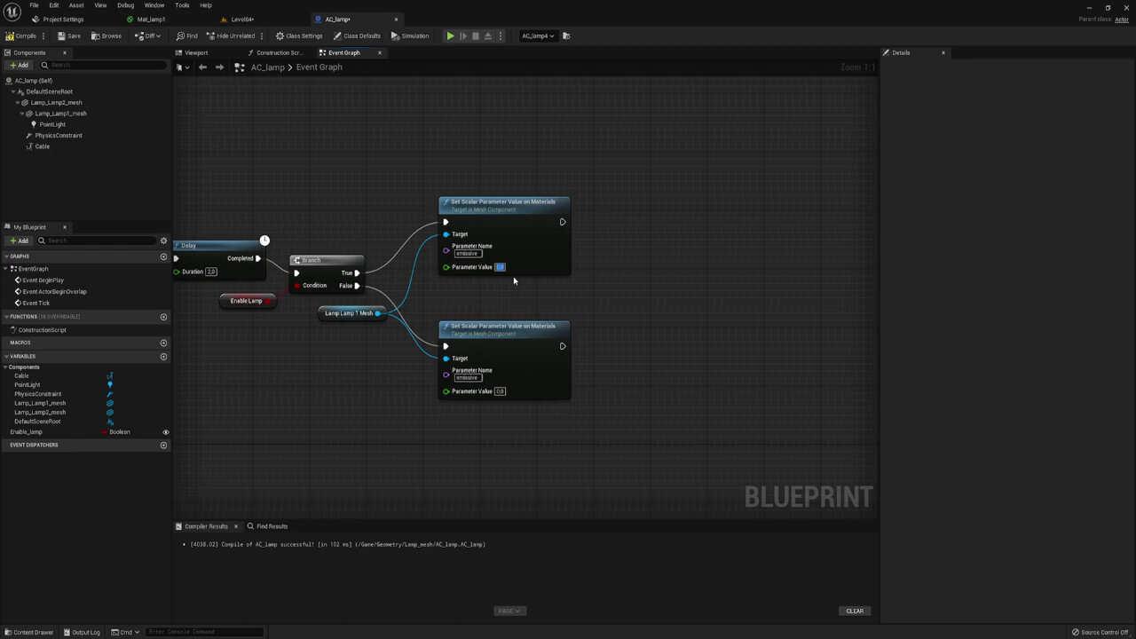
type("4")
left_click(520, 285)
left_click(499, 391)
right_click_drag(667, 355, 661, 362)
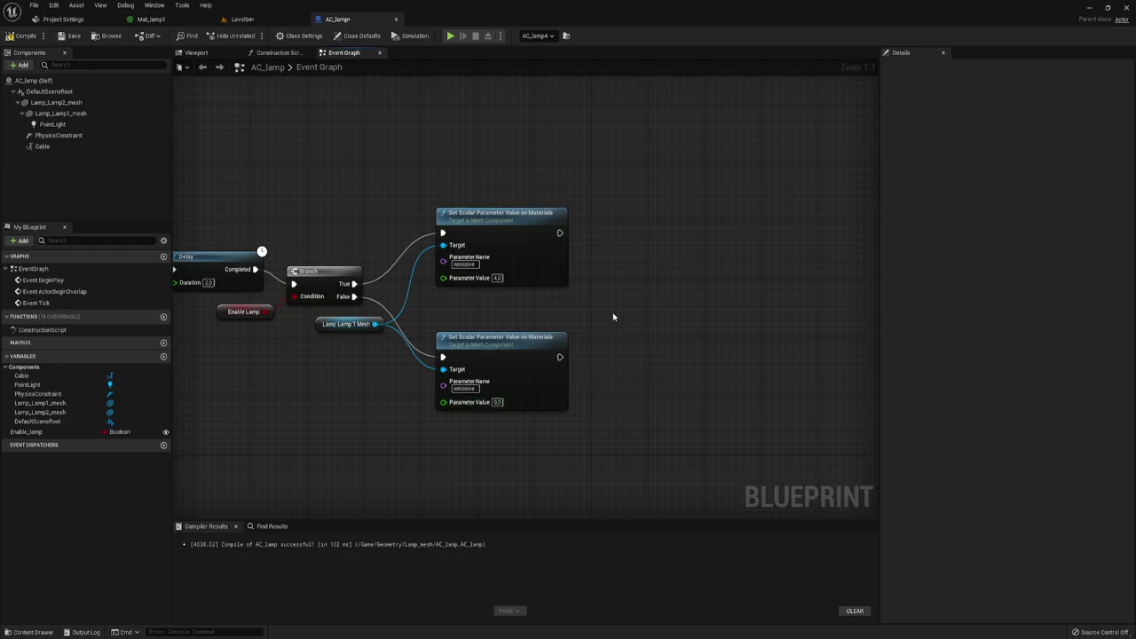
right_click_drag(614, 315, 562, 324)
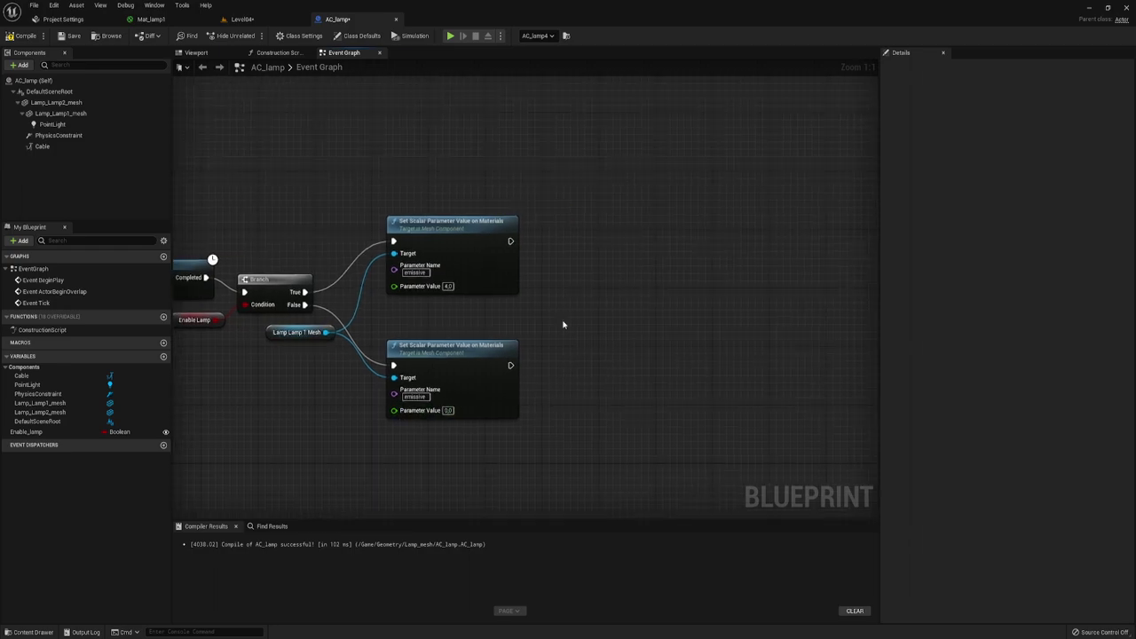
- Set the PointLight's default Intensity to 0 and add a Point Light reference with a Set Intensity node
left_click(53, 125)
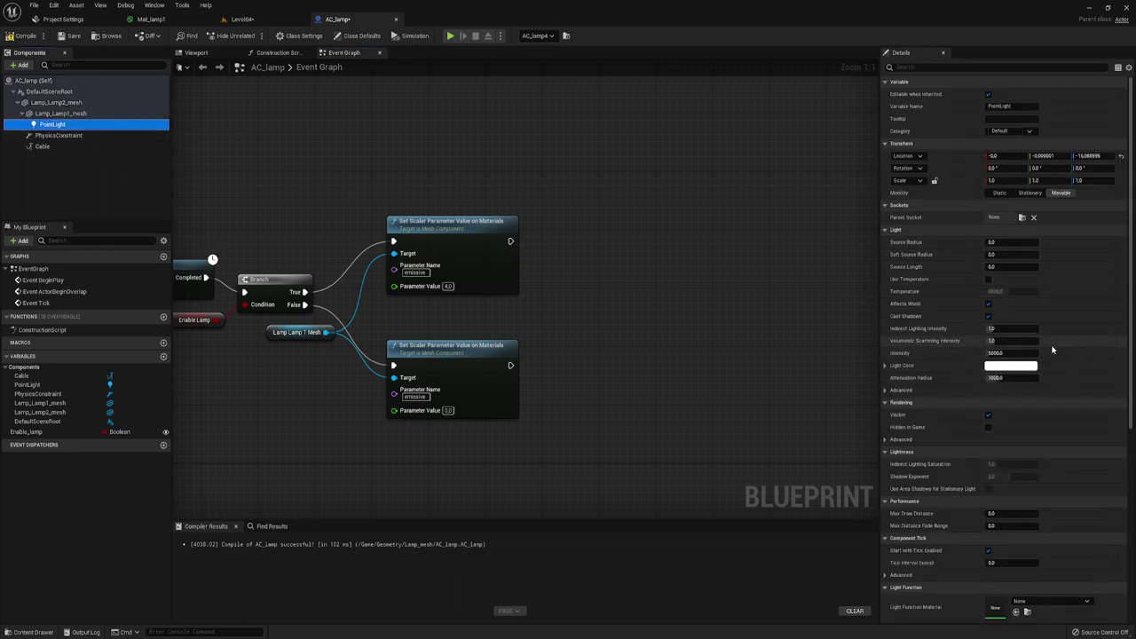
left_click(996, 352)
type("0")
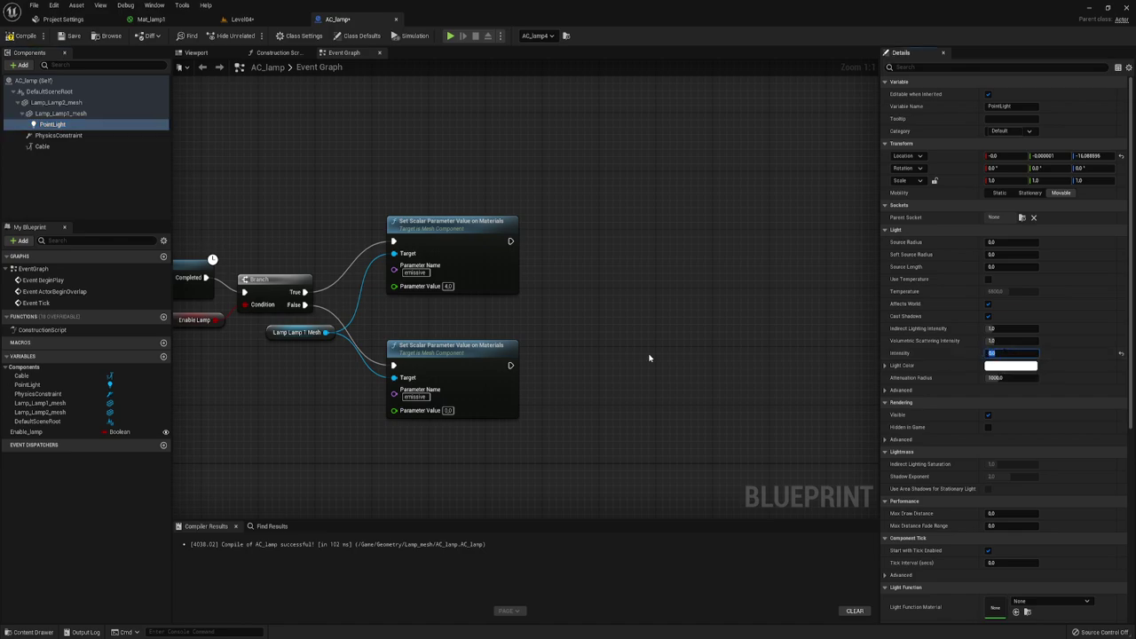
mouse_move(73, 127)
left_mouse_down()
mouse_move(486, 315)
mouse_move(592, 236)
left_mouse_up()
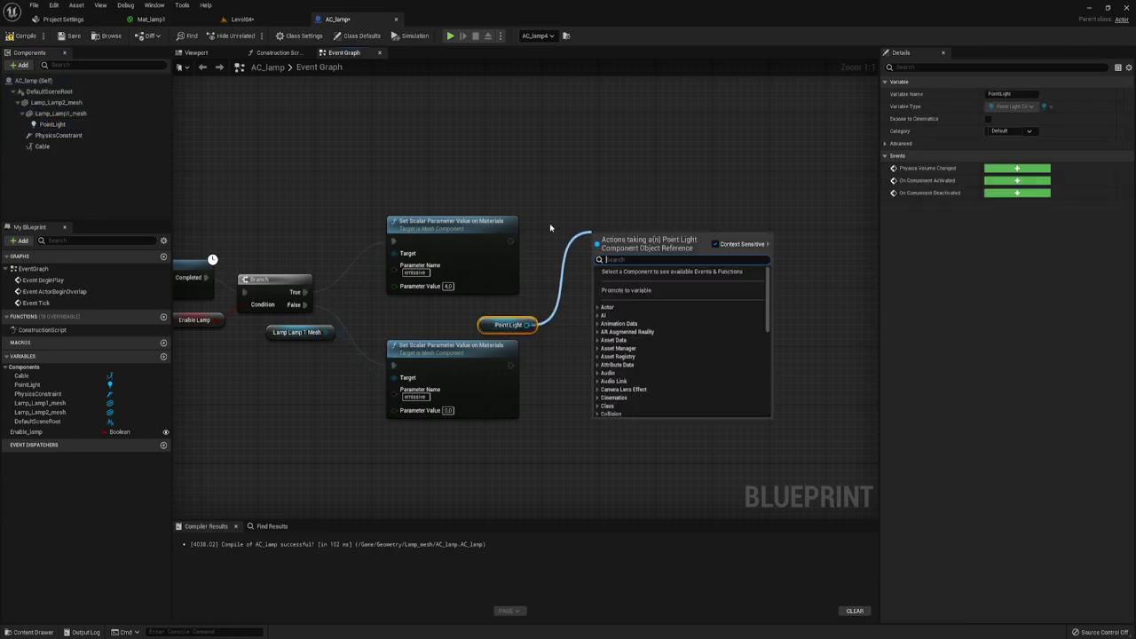
type("set")
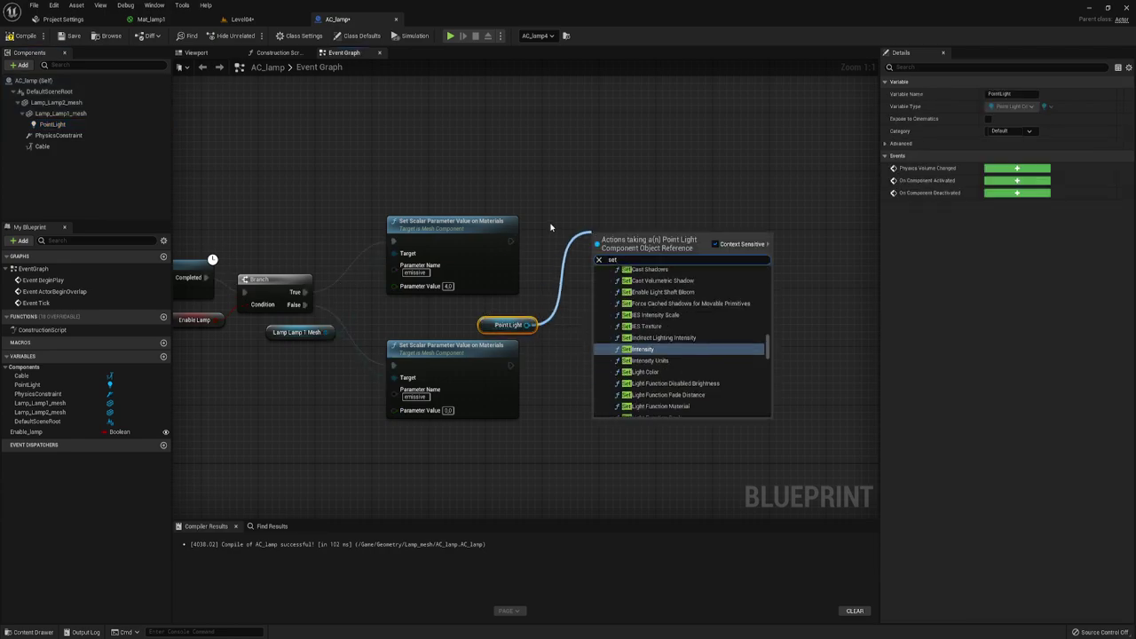
type(" inte")
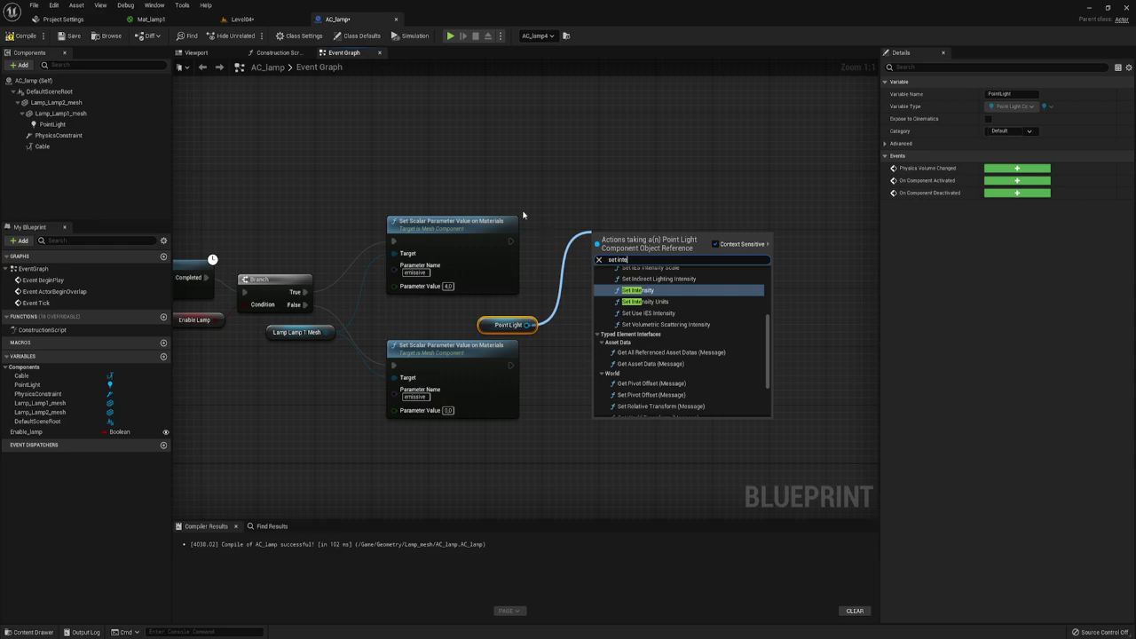
left_click(628, 293)
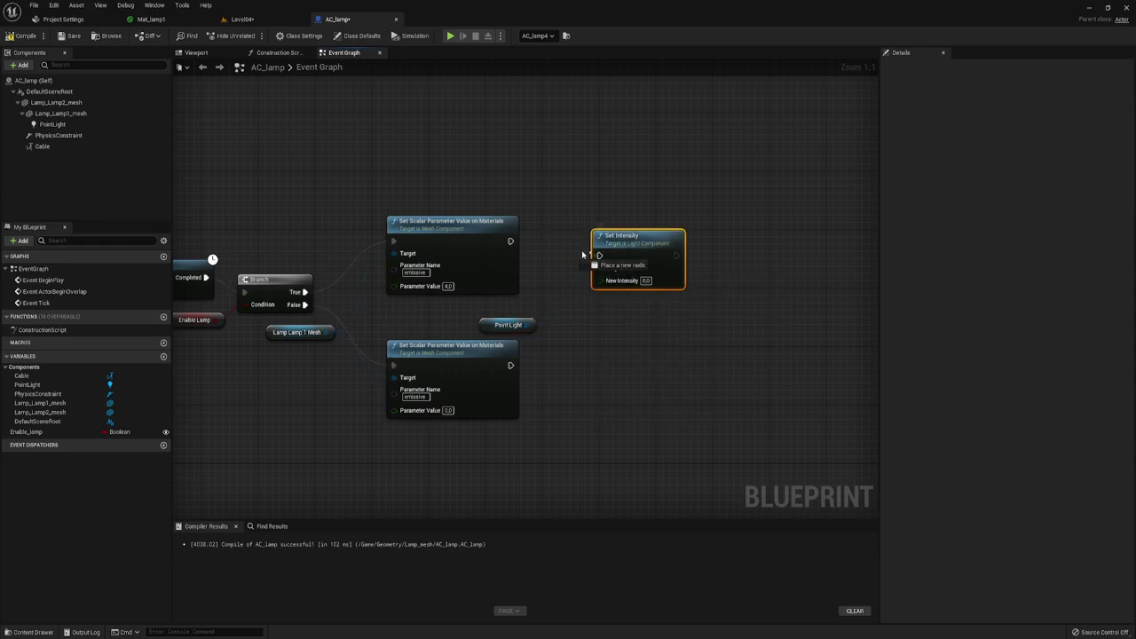
- Wire Set Intensity after the True-branch node with New Intensity 5000.0
left_click_drag(598, 256, 513, 246)
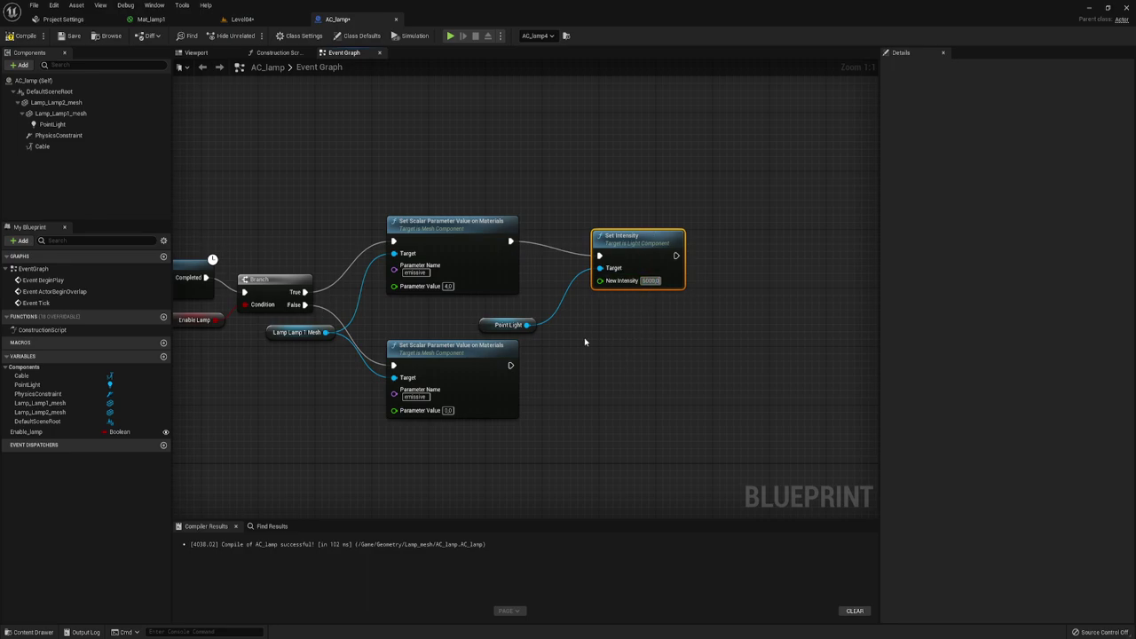
type("5000.0")
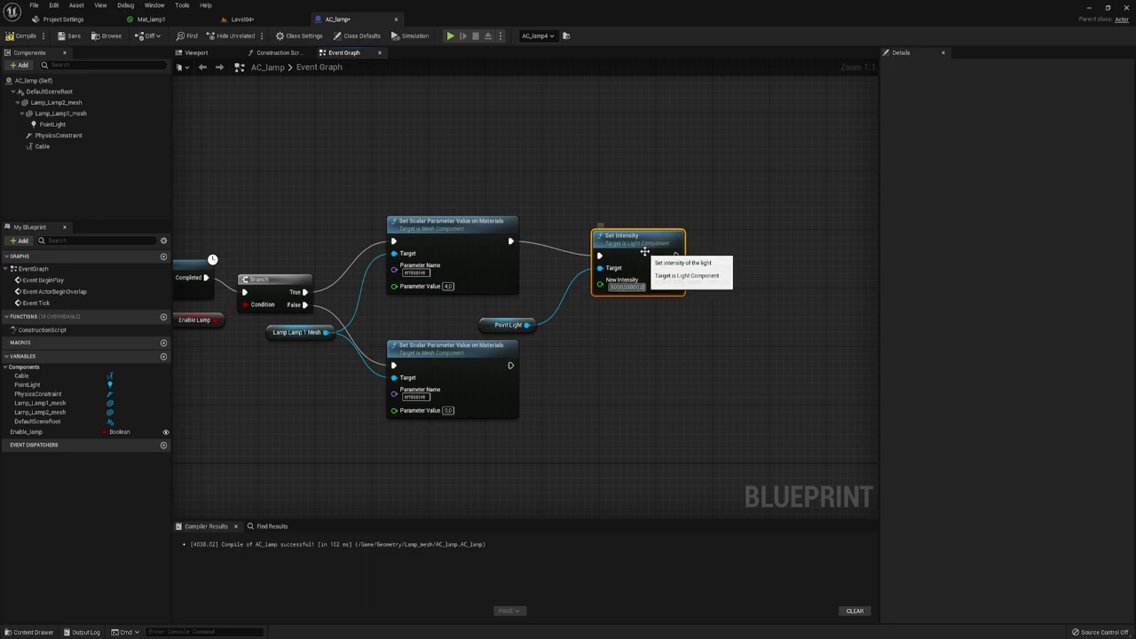
left_click(646, 255)
- Duplicate Set Intensity for the False branch, targeting Point Light with intensity 0.0
key("ctrl+c")
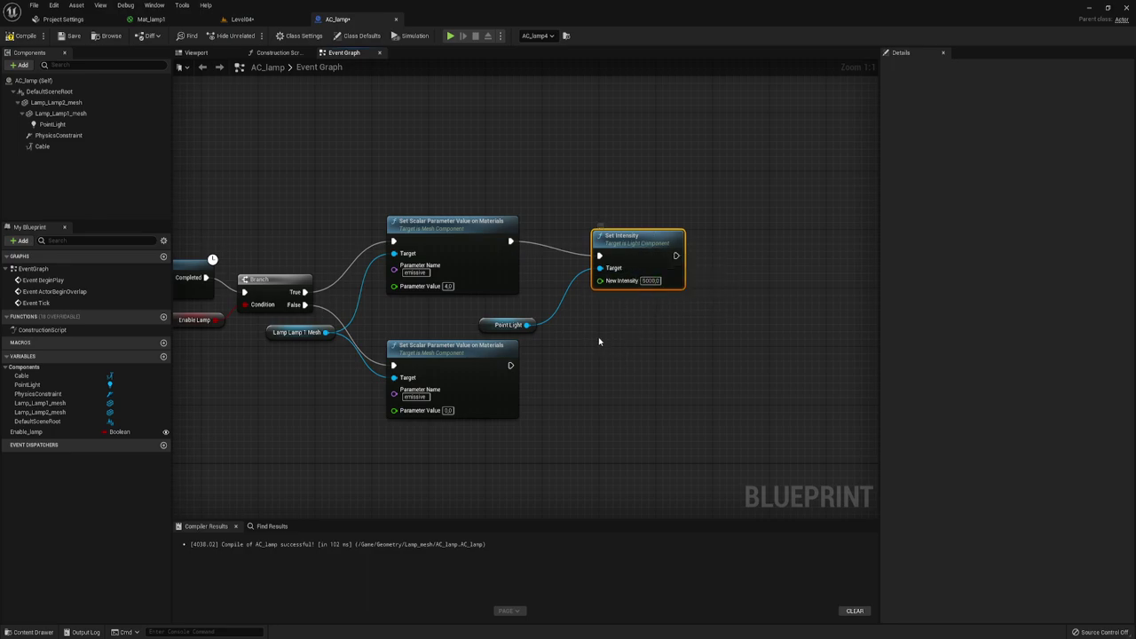
key("ctrl+v")
left_click_drag(606, 365, 511, 371)
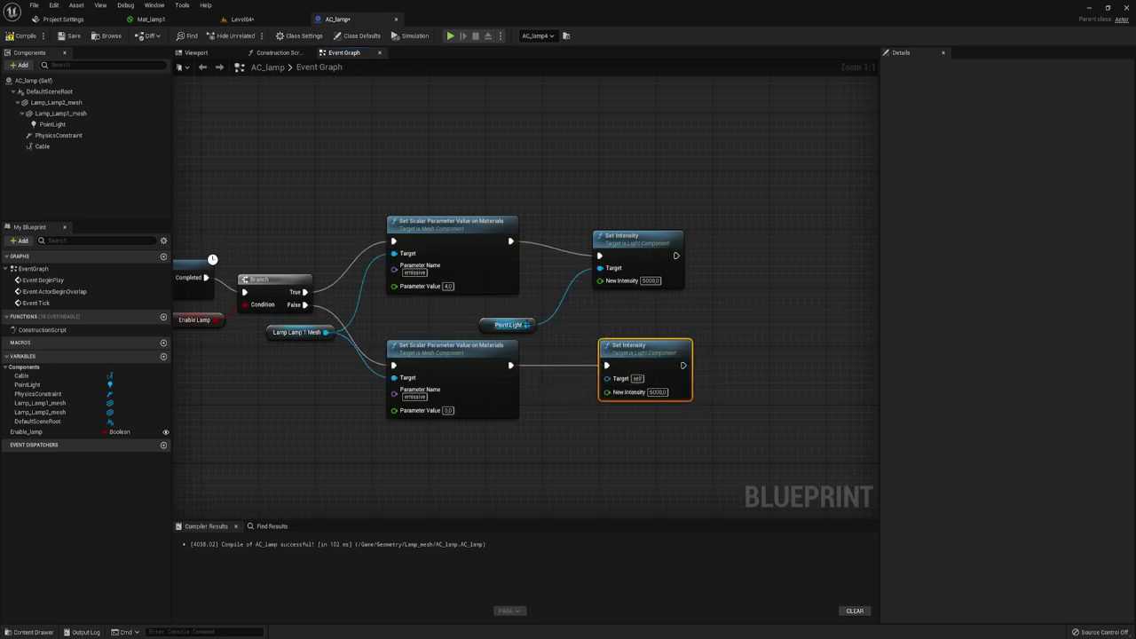
left_click_drag(526, 325, 607, 378)
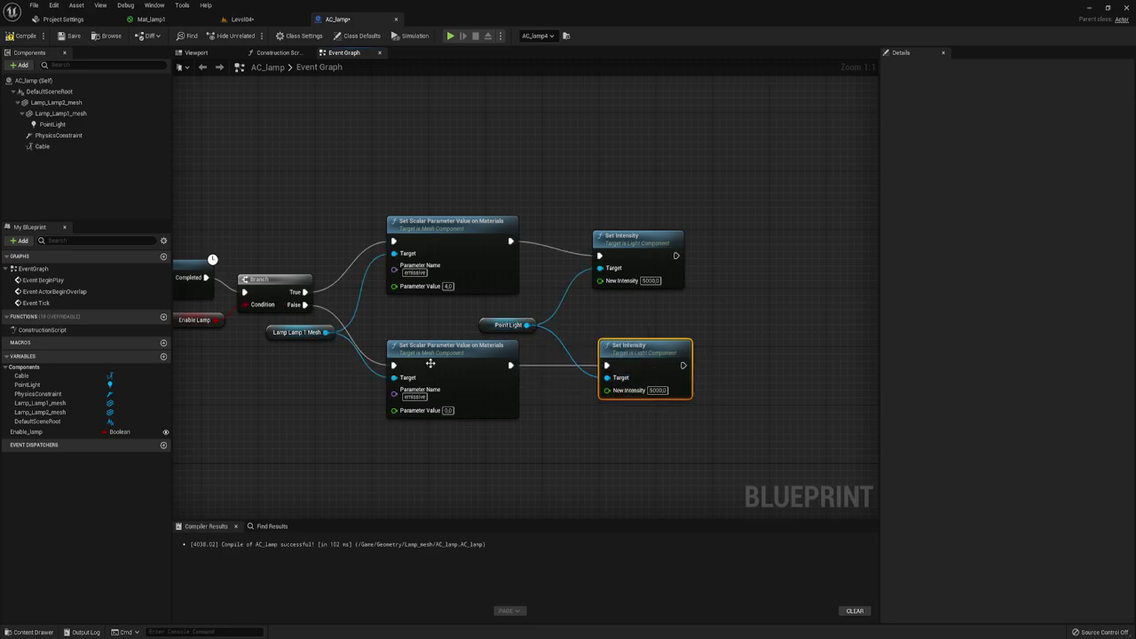
left_click(657, 390)
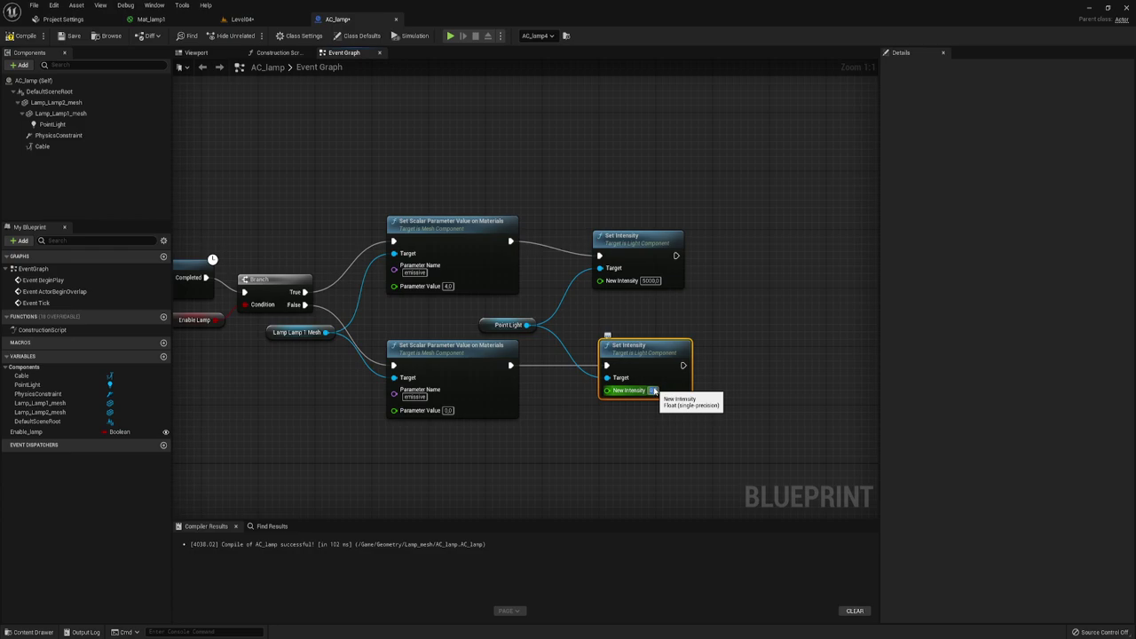
type("0")
key("Return")
left_click(565, 437)
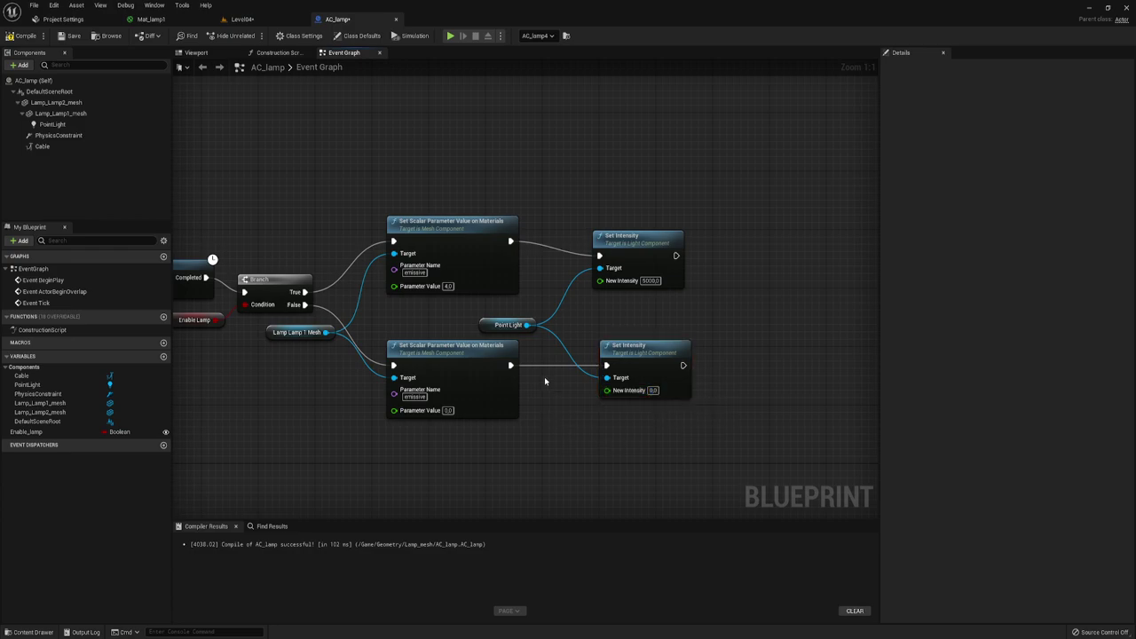
left_click(52, 124)
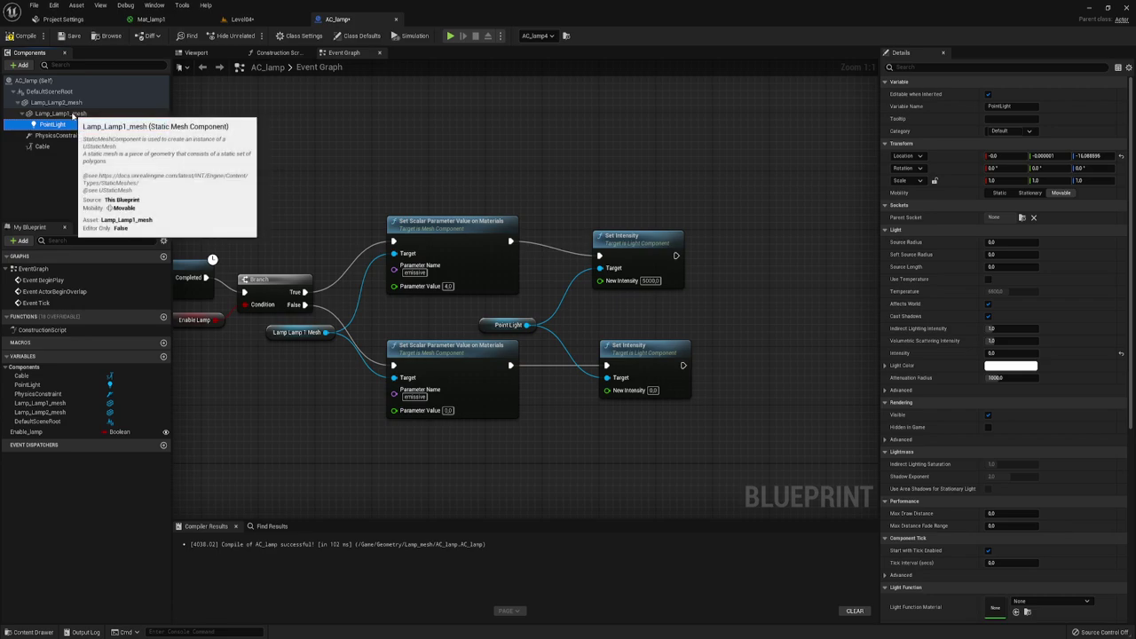
- Compile the AC_lamp blueprint and start a Level04 play session
left_click(222, 54)
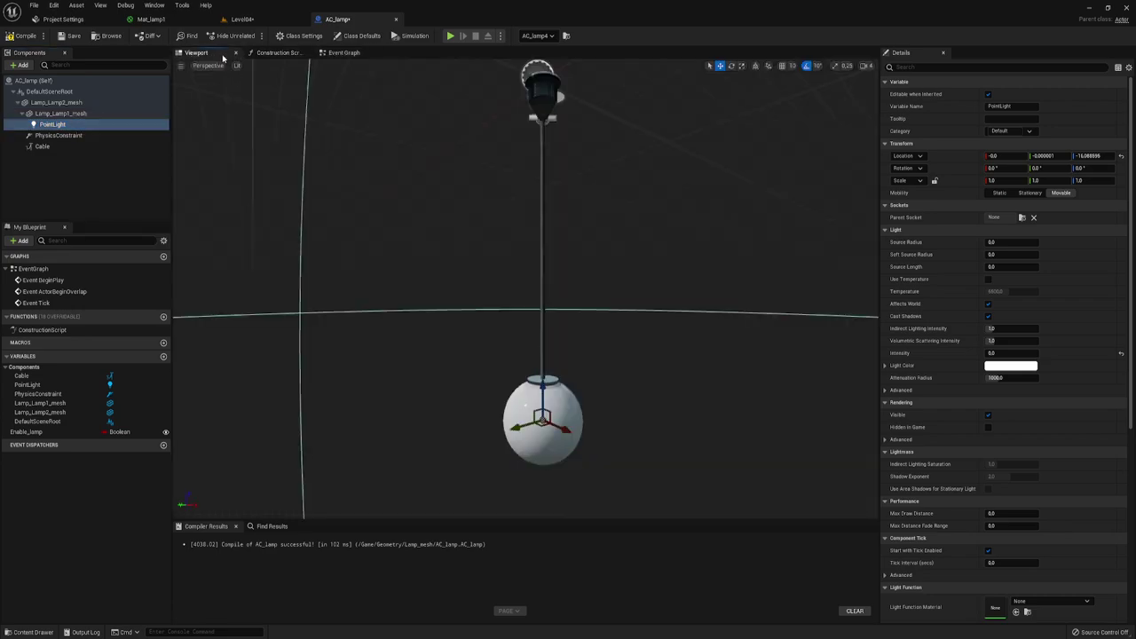
left_click(24, 36)
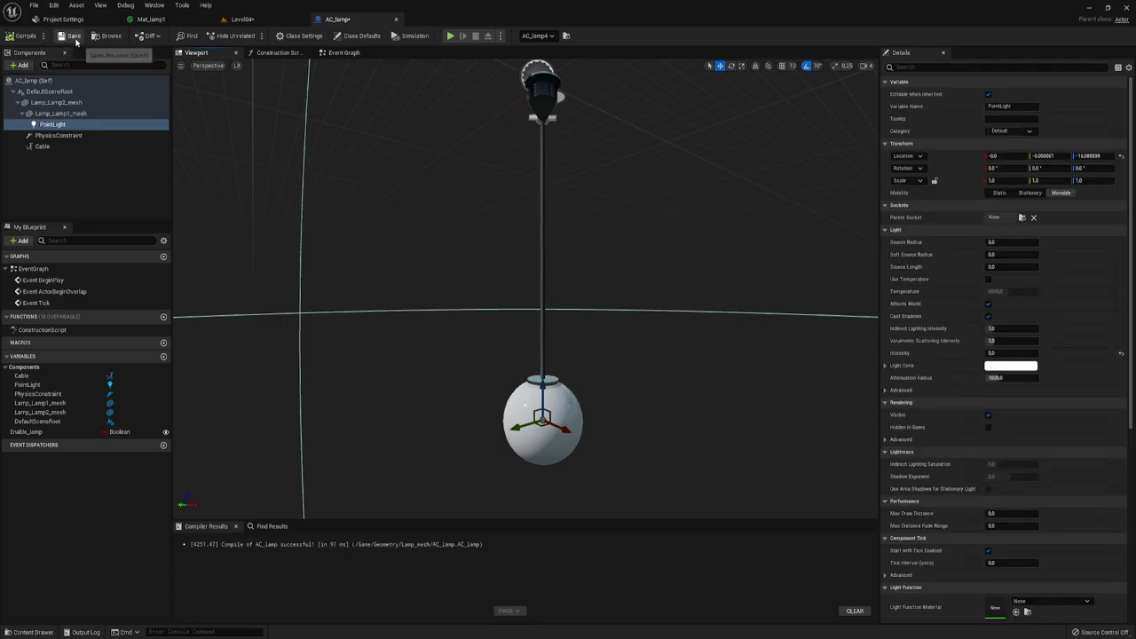
left_click(252, 19)
left_click(190, 36)
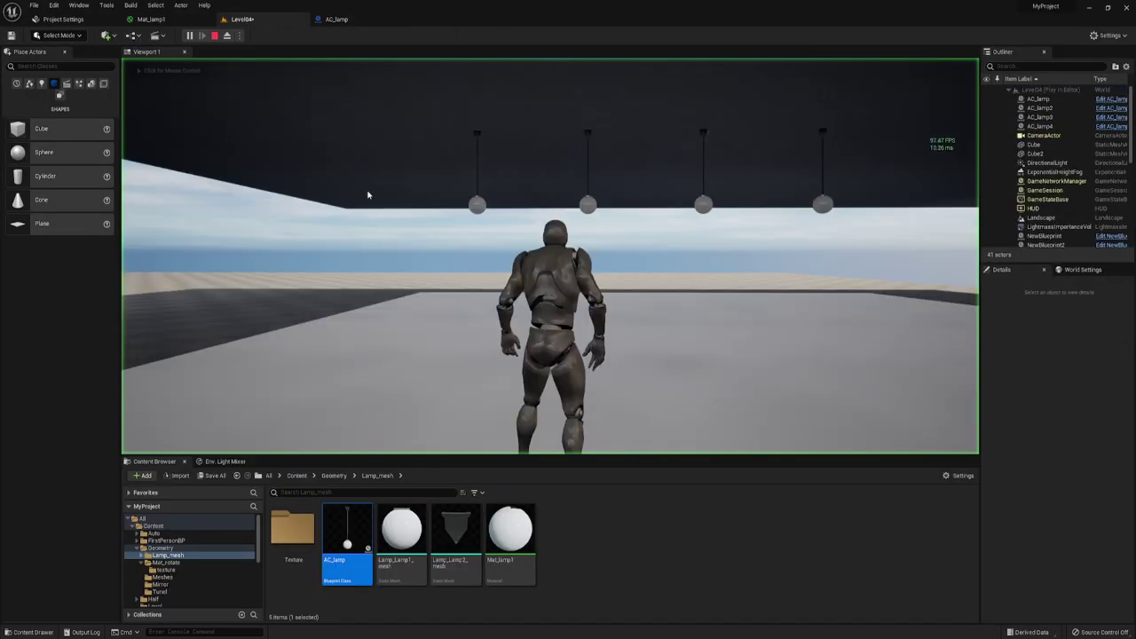
- Walk toward the four unlit lamps, stop play, and frame AC_Lamp3 in the viewport
left_click(368, 195)
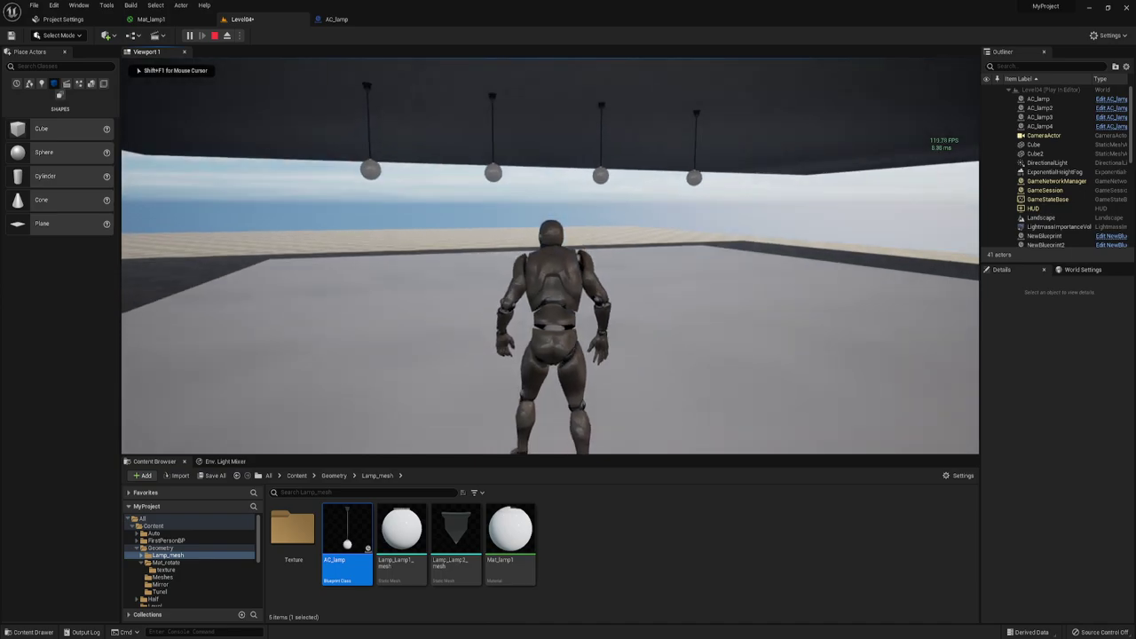
key("w")
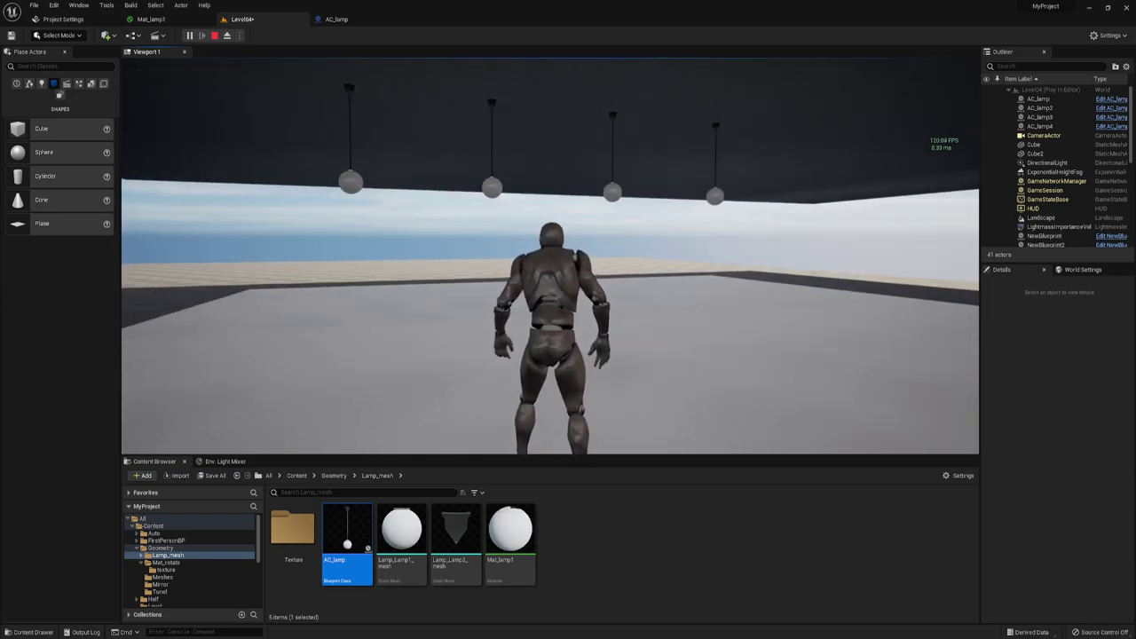
key("Escape")
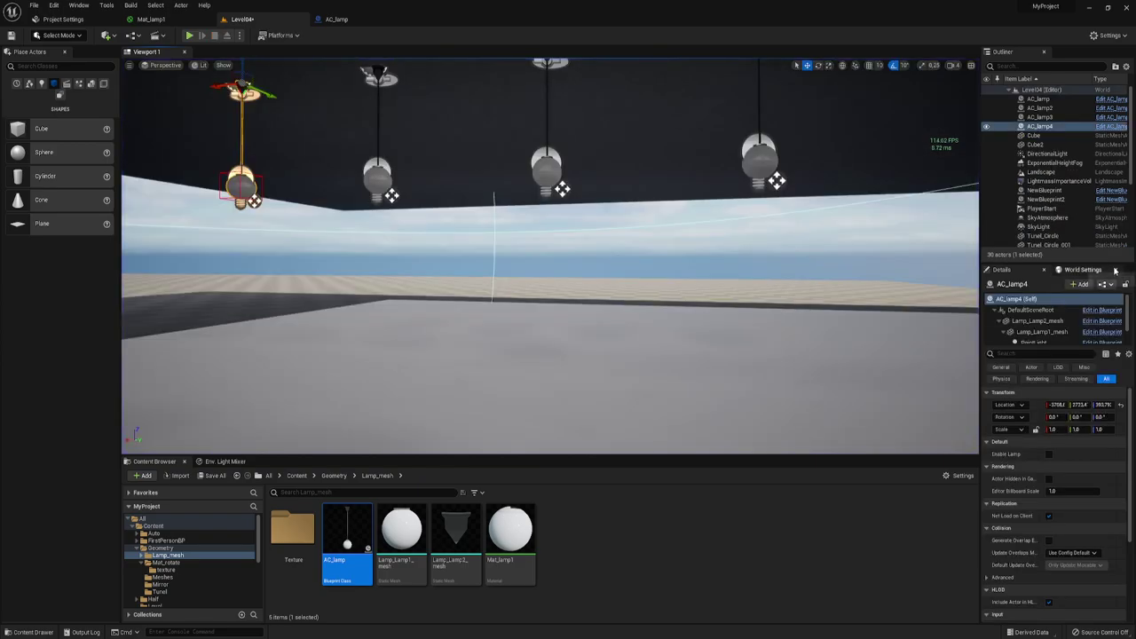
left_click(758, 159)
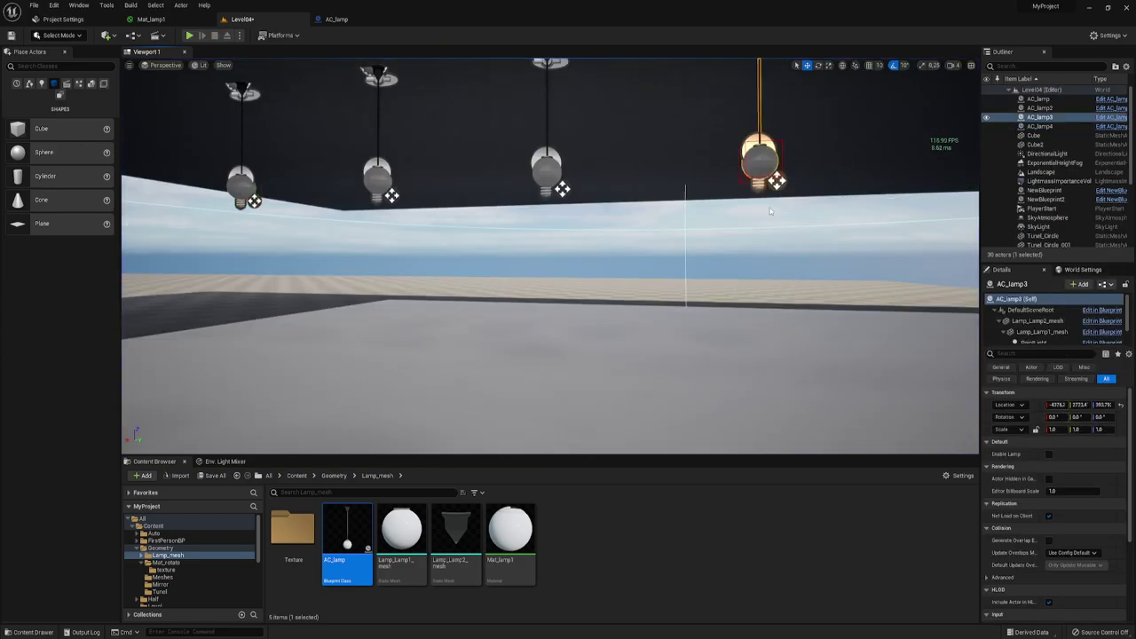
key("f")
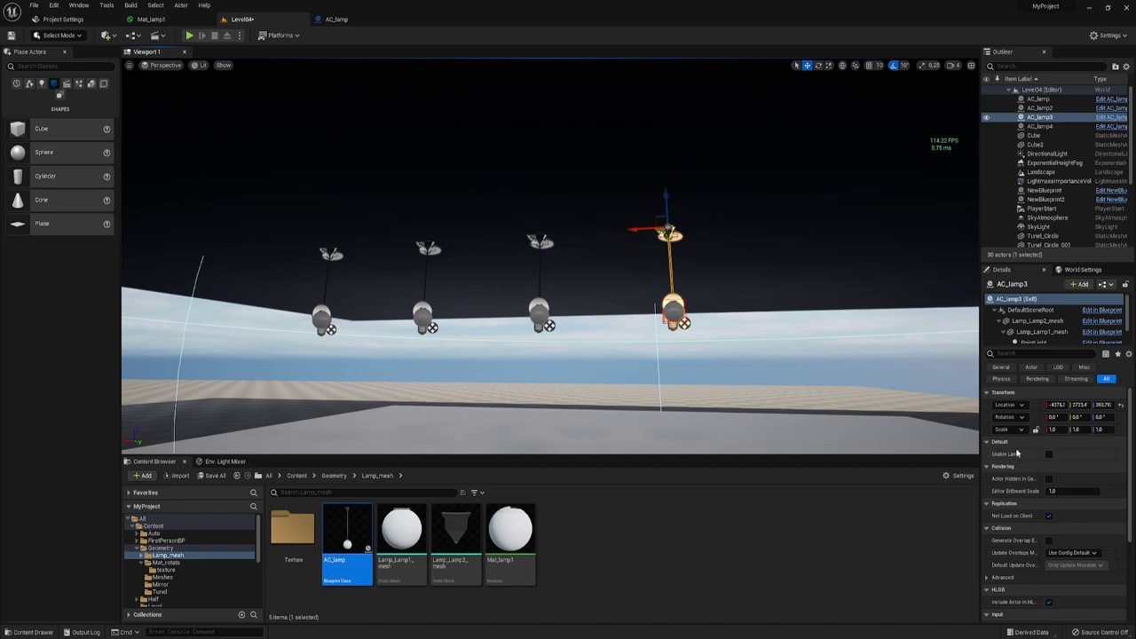
- Tick Enable Lamp on the AC_Lamp actor in Level04 and start a new play session
left_click(368, 24)
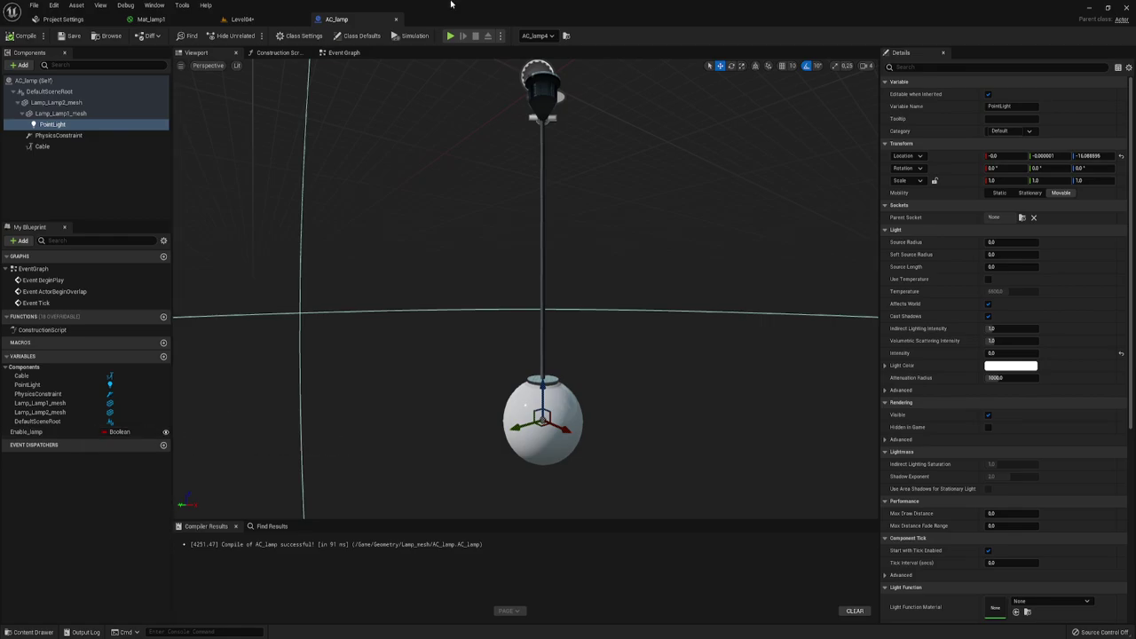
left_click(254, 23)
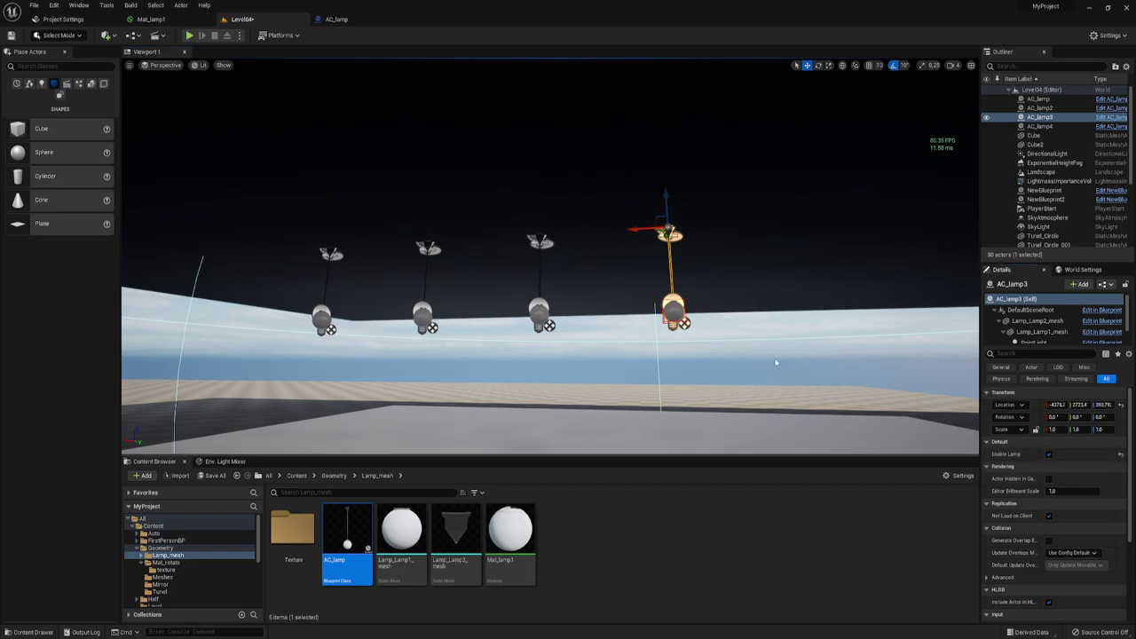
key("ctrl+z")
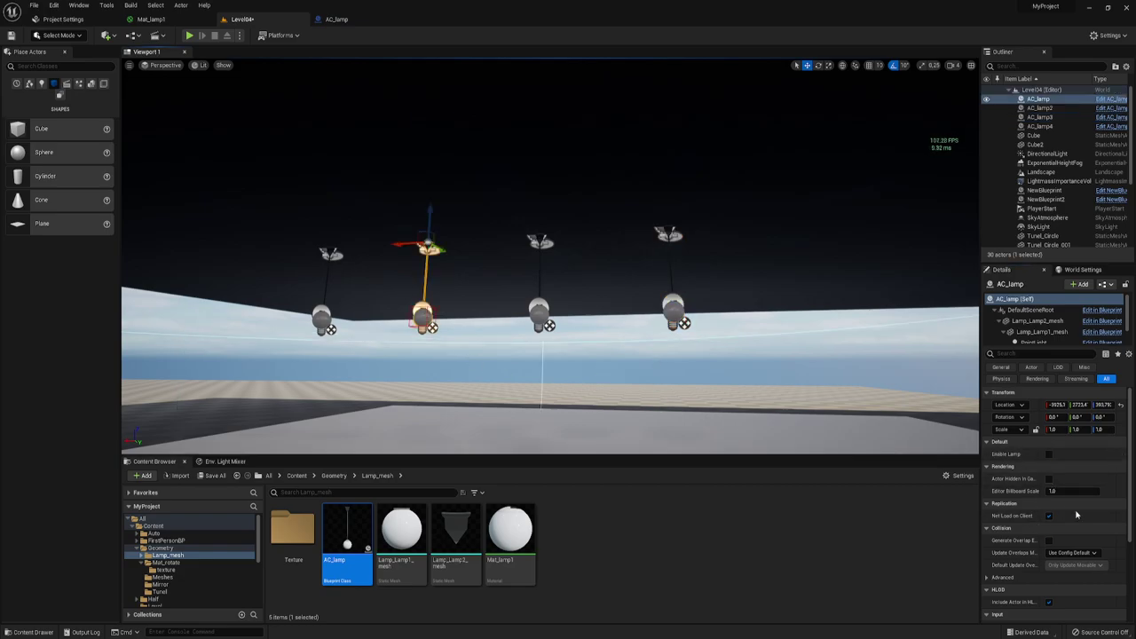
left_click(1049, 455)
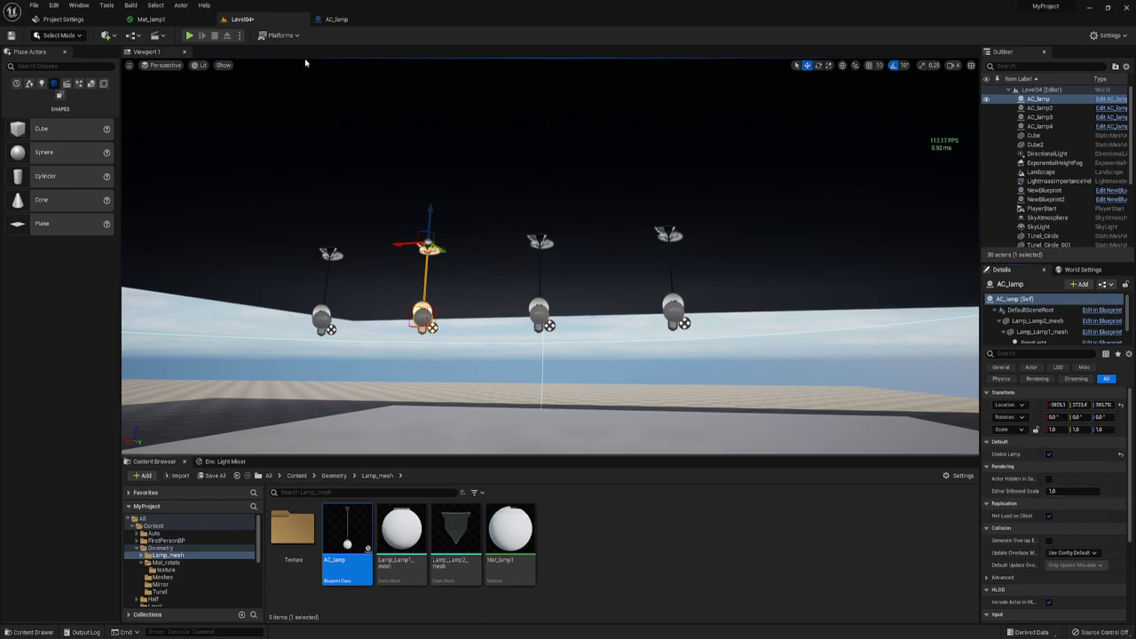
left_click(189, 36)
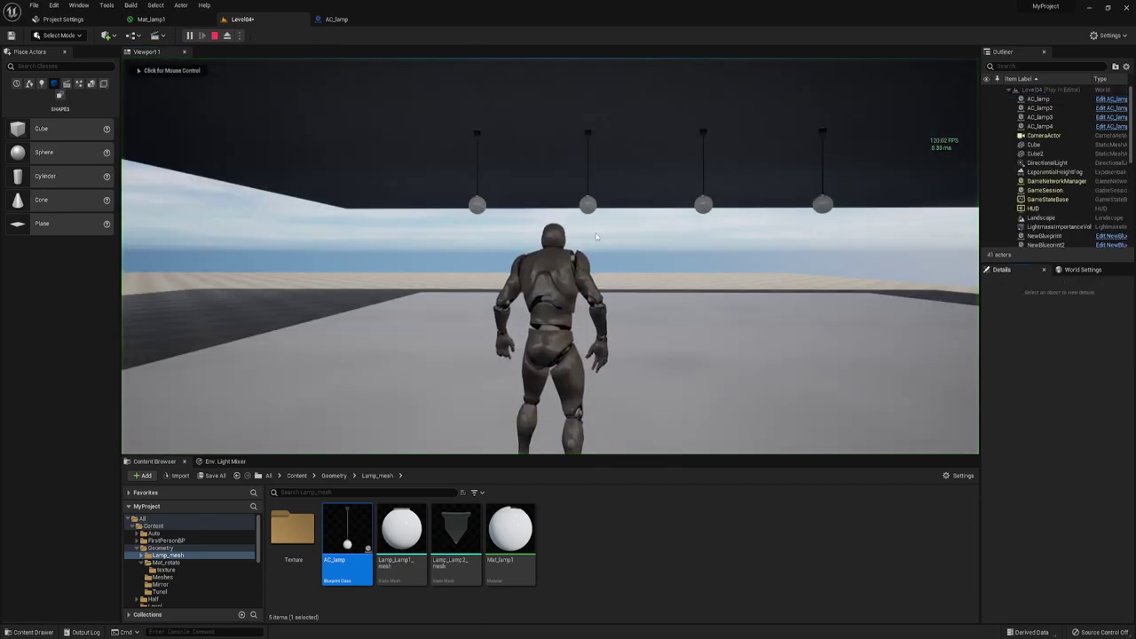
- Move around the room with D and S to view the lit lamps, then end play
key("d")
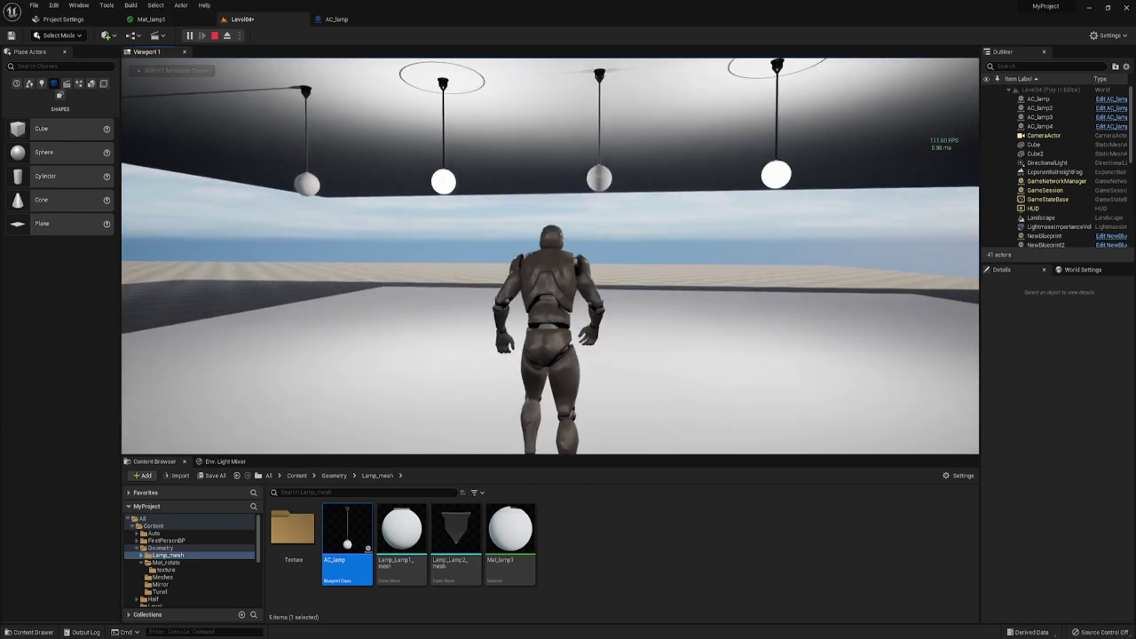
key("d")
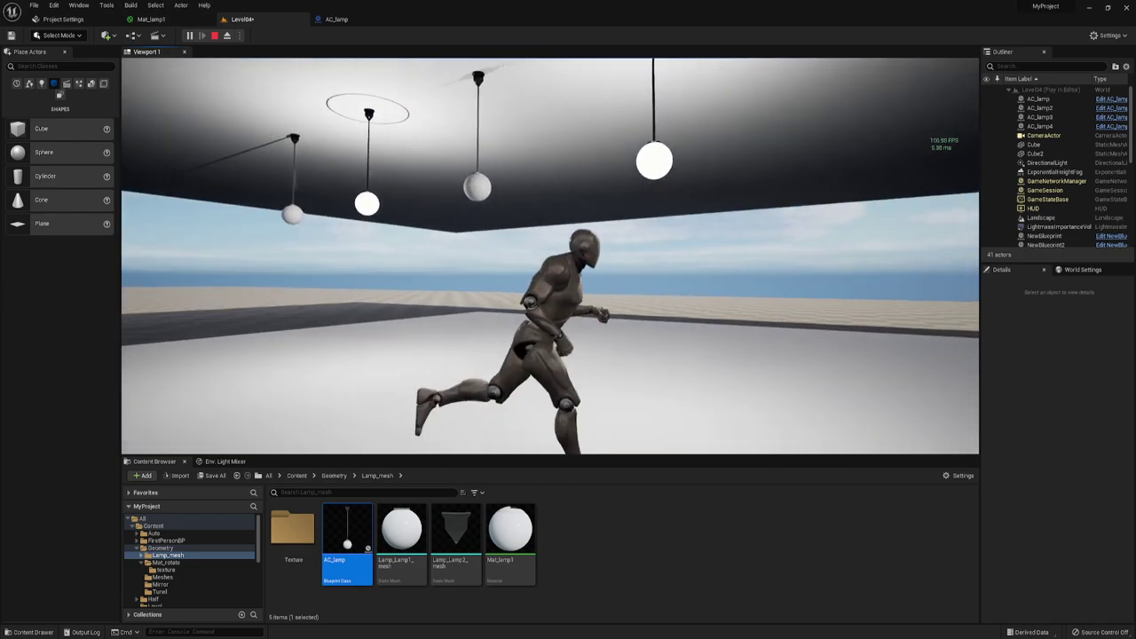
key("s")
key("d")
key("Escape")
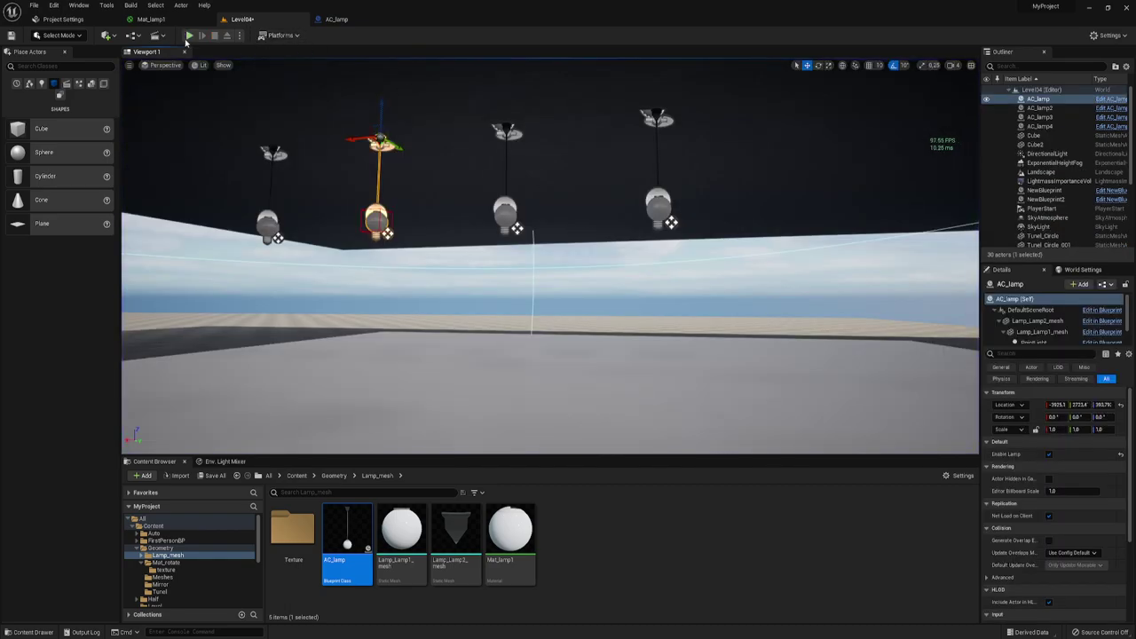
- Play again, walking and jumping to watch the two glowing lamps swing, then stop
left_click(188, 35)
left_click(550, 258)
key("w")
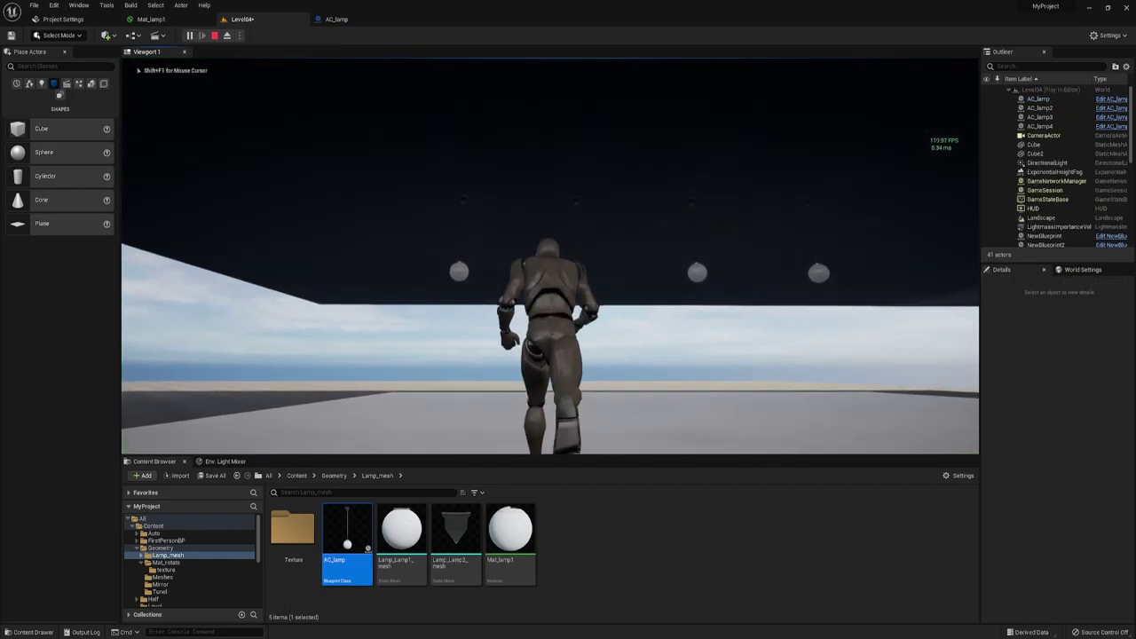
key("space")
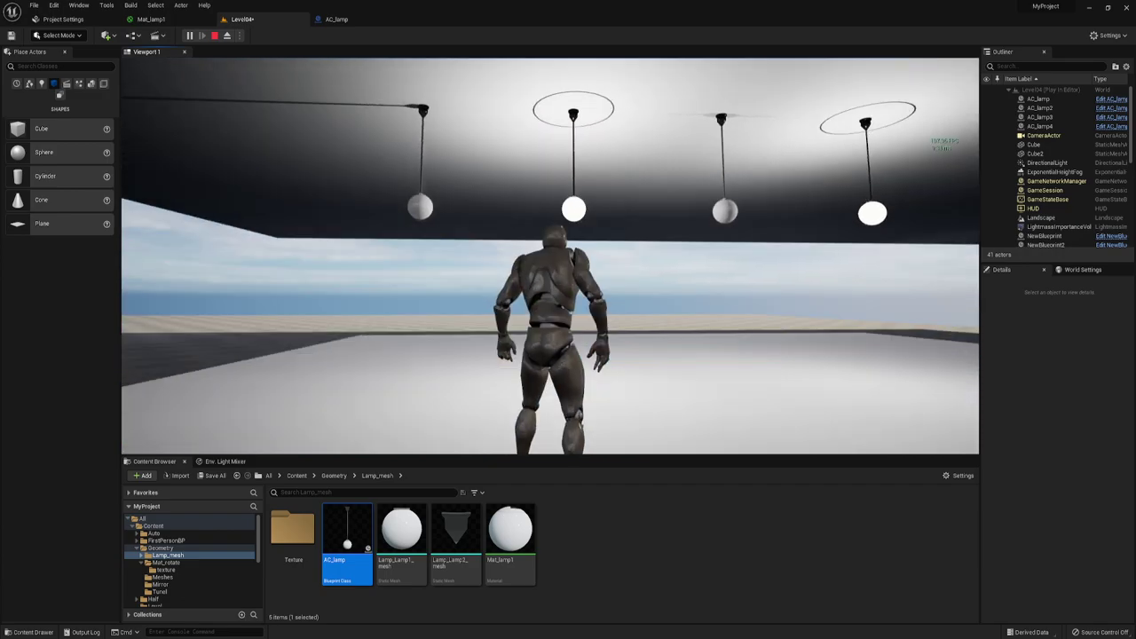
key("a")
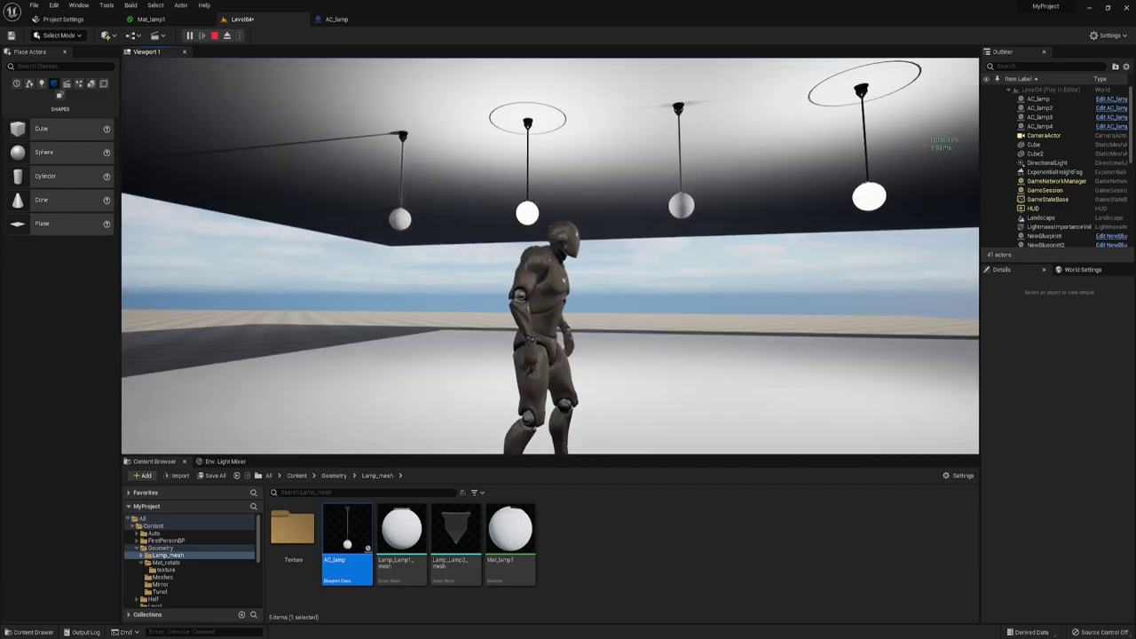
key("space")
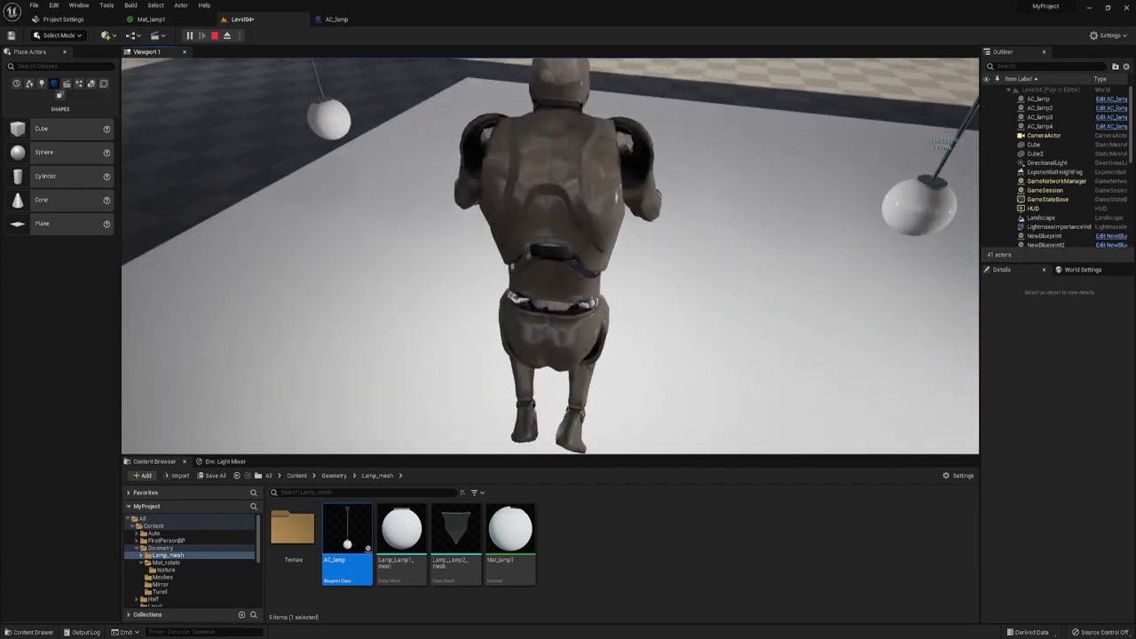
key("Escape")
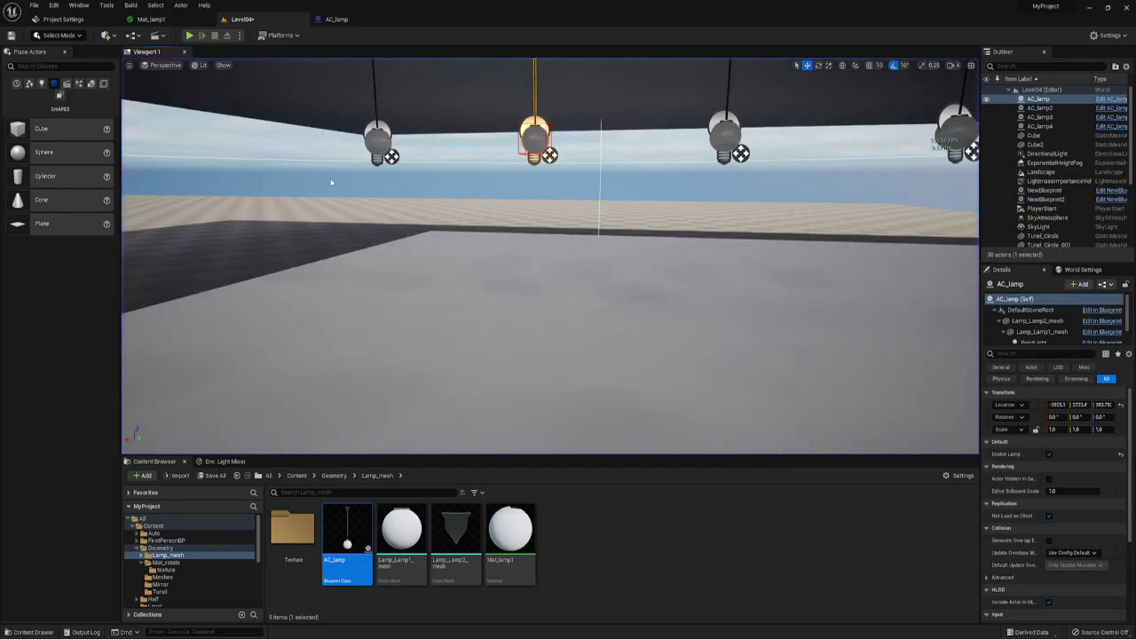
- In AC_lamp, select Lamp_Lamp1_mesh and scroll the Add component list to the basic shapes
left_click(336, 18)
right_click_drag(569, 369, 569, 369)
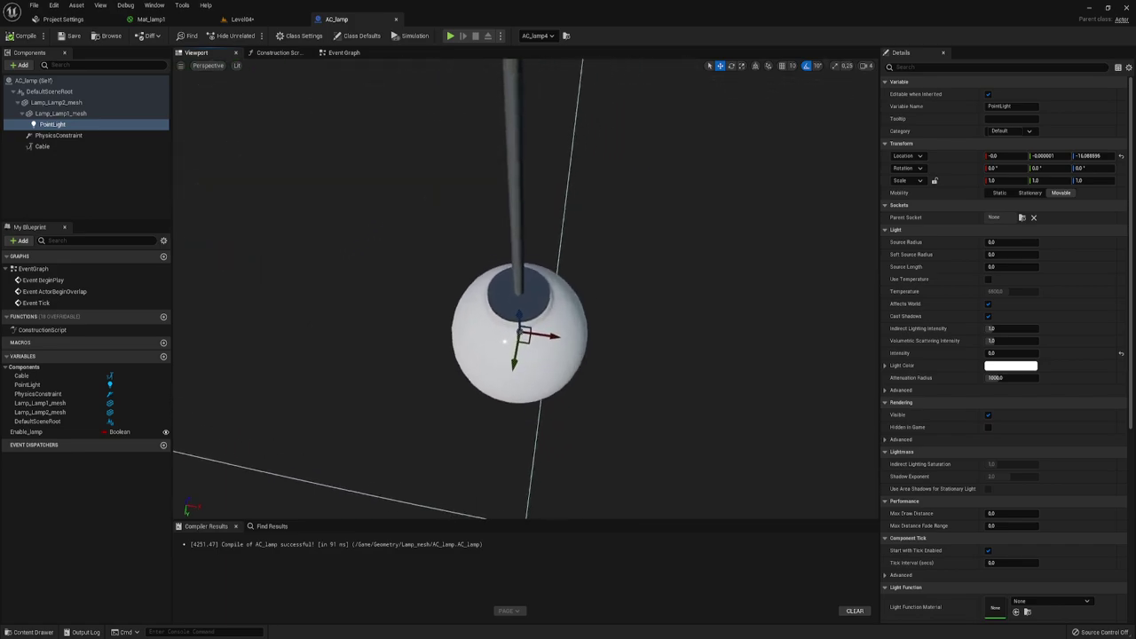
right_click_drag(560, 318, 560, 318)
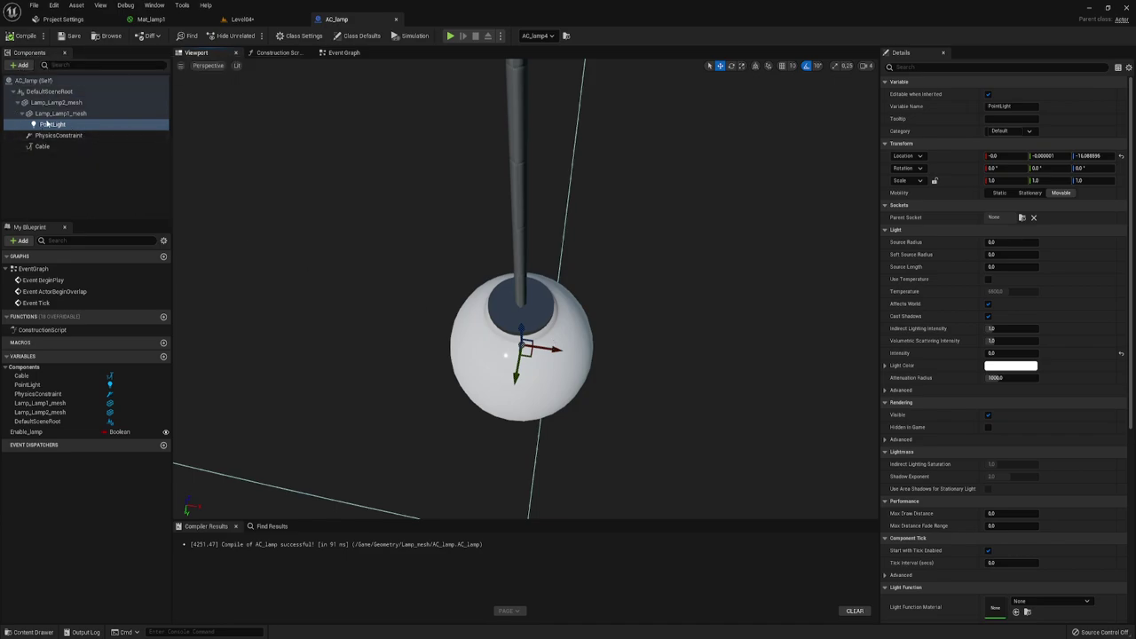
left_click(53, 113)
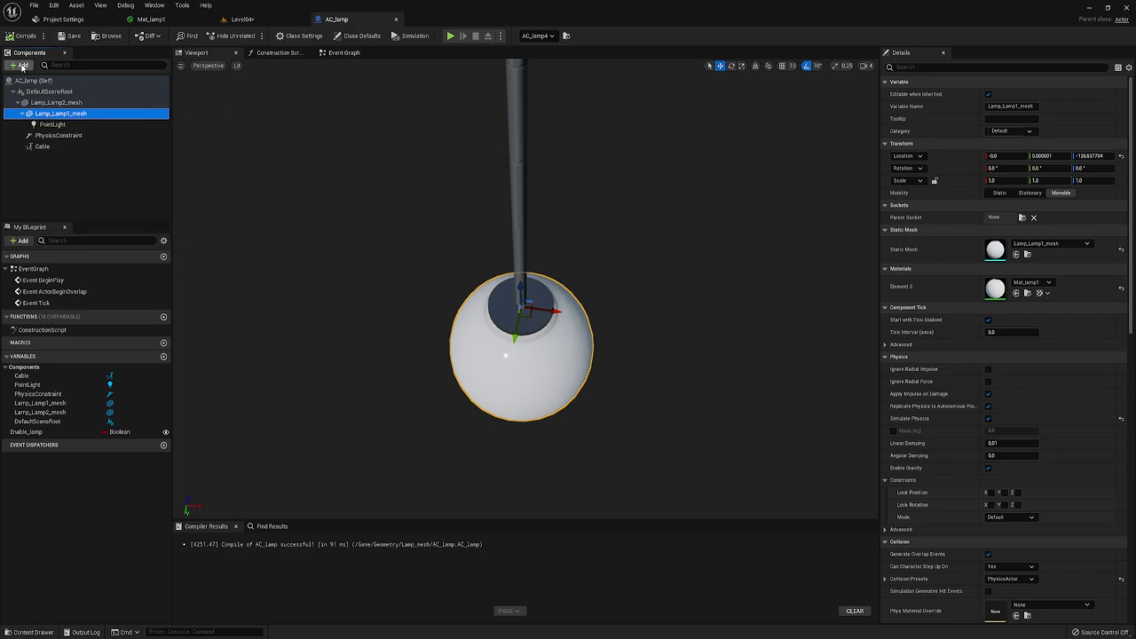
left_click(21, 66)
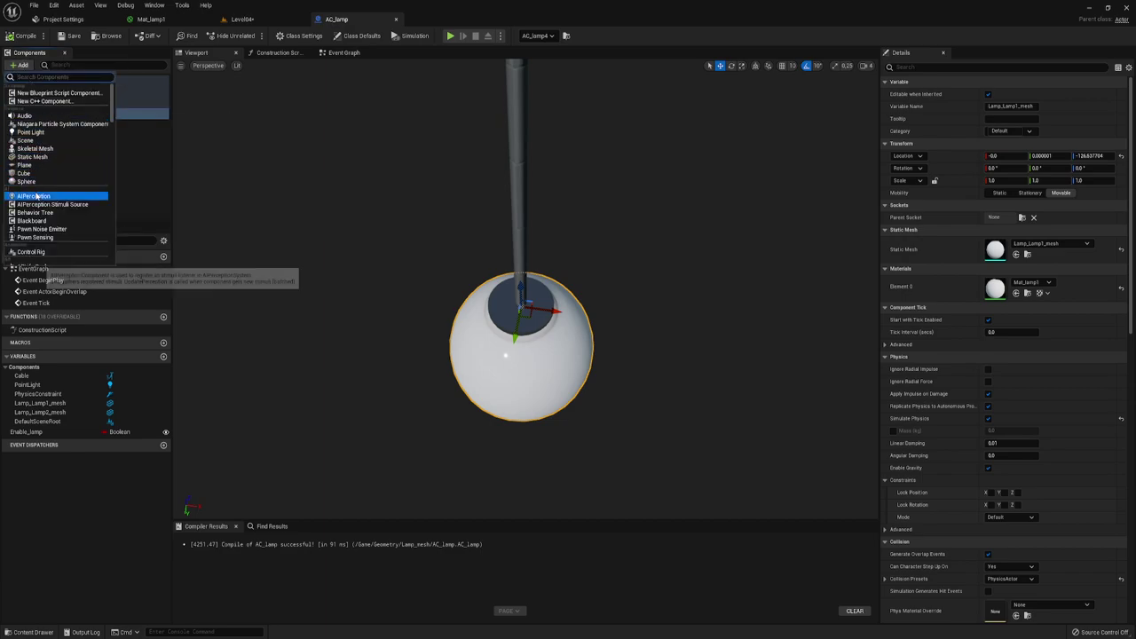
scroll(38, 191, "down", 1)
scroll(38, 193, "down", 1)
scroll(36, 197, "down", 1)
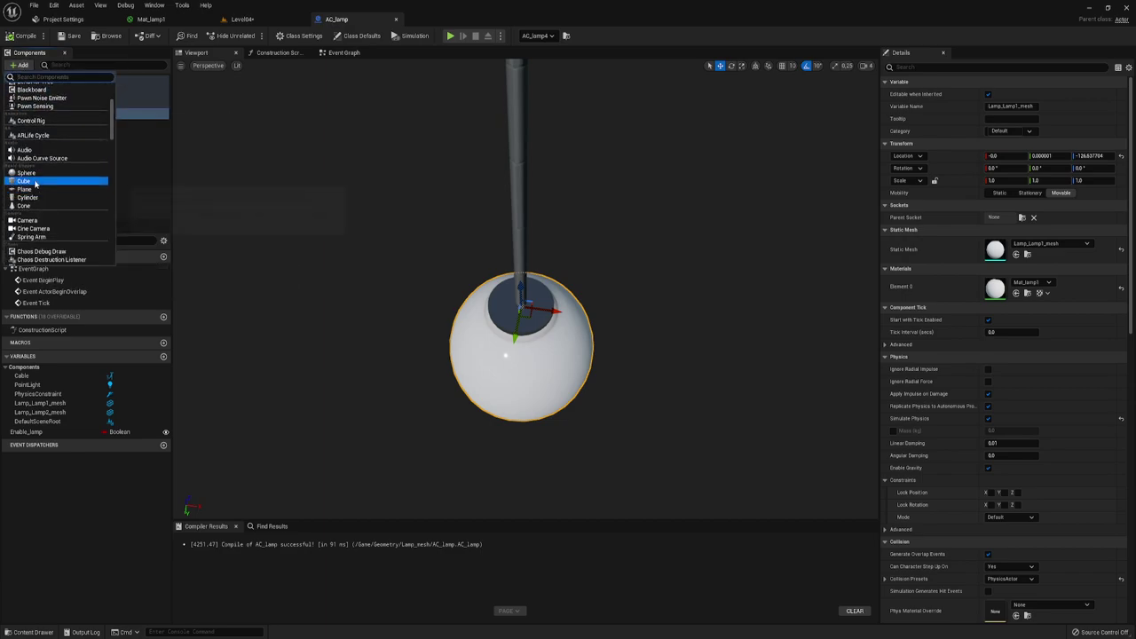
- Add a Cone component under Lamp_Lamp1_mesh and move it down toward the lamp top
left_click(24, 206)
key("Return")
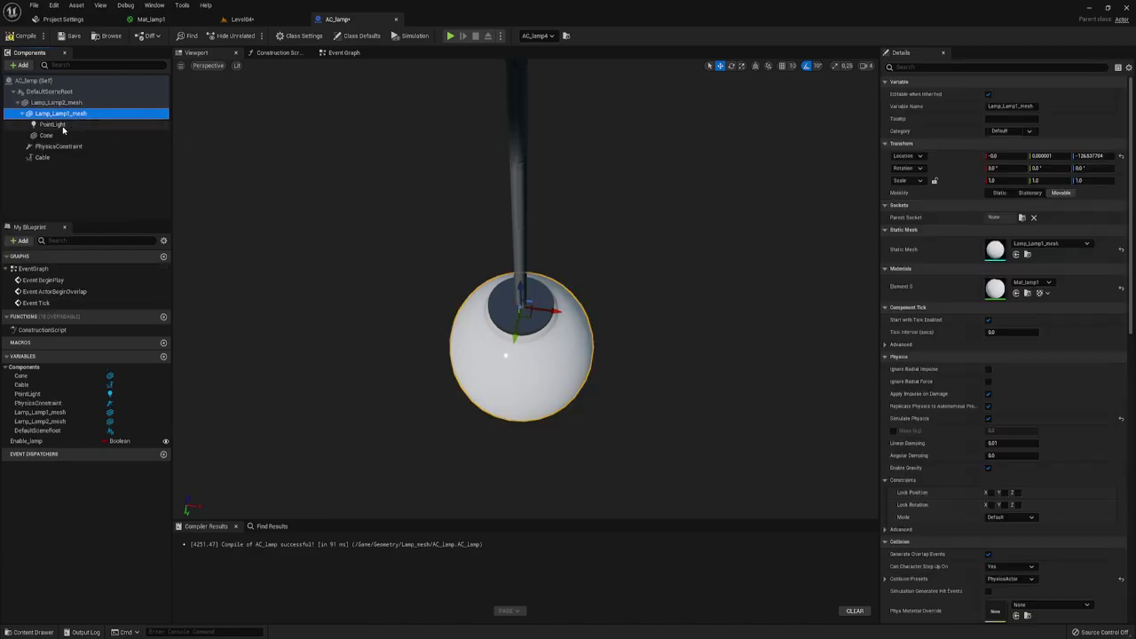
right_click_drag(504, 309, 504, 309)
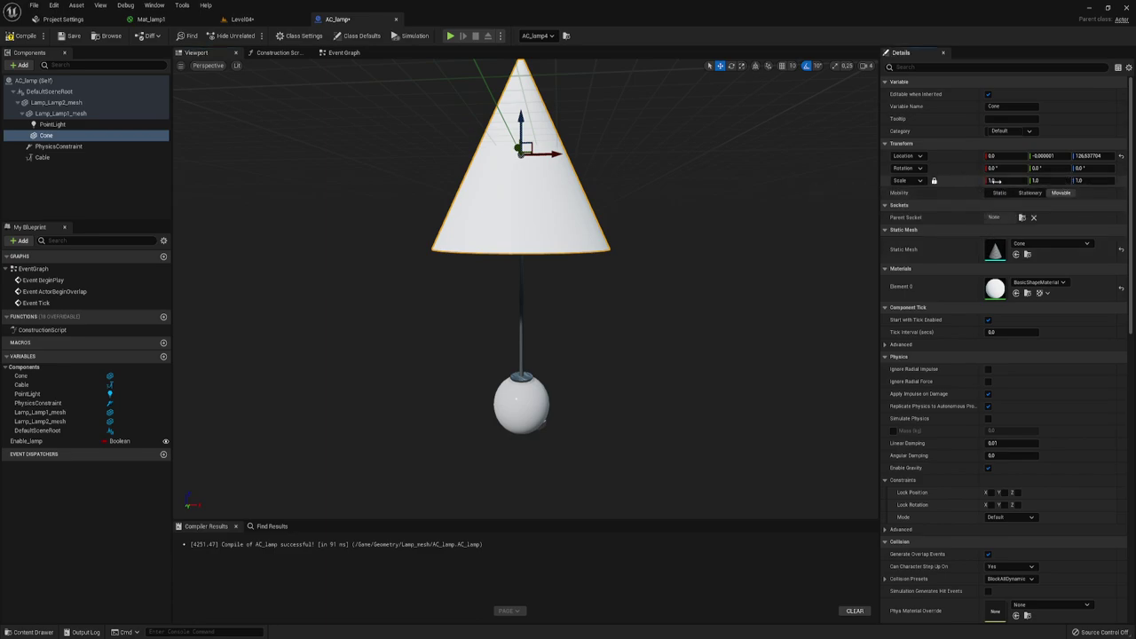
mouse_move(1005, 181)
left_mouse_down()
mouse_move(994, 180)
mouse_move(1025, 180)
left_mouse_up()
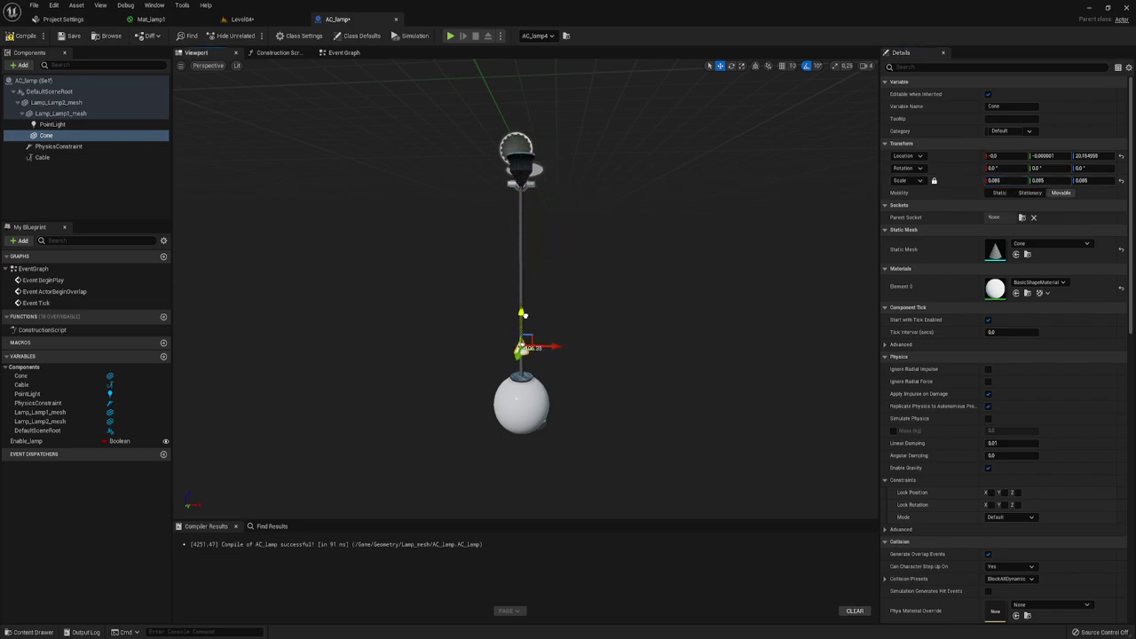
left_click_drag(522, 319, 567, 367, "alt")
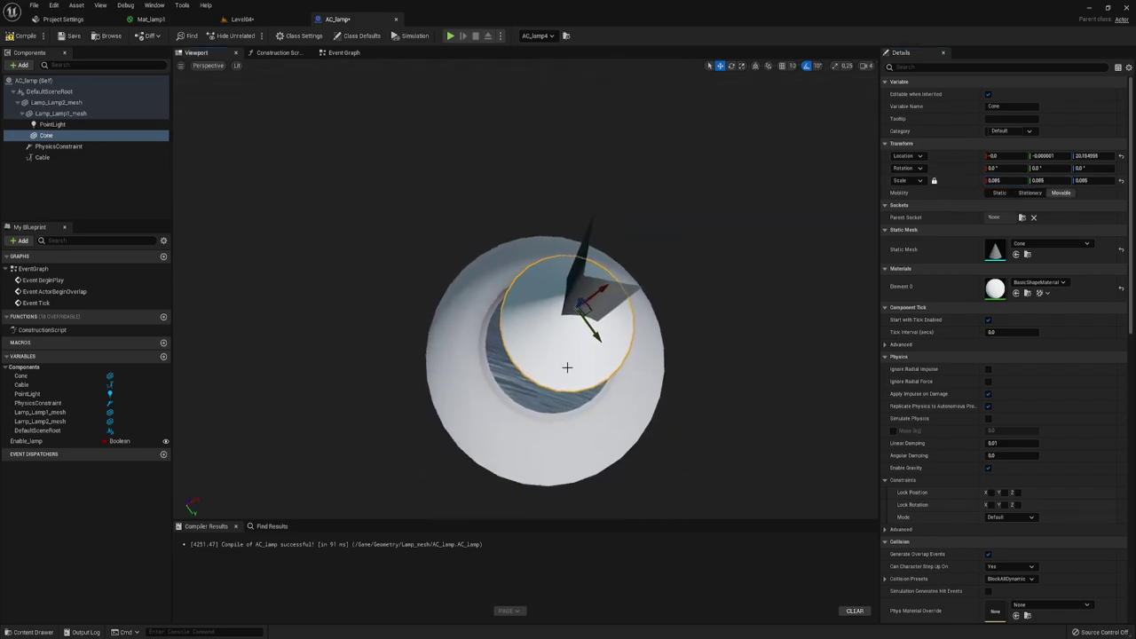
left_click_drag(592, 290, 674, 301, "alt")
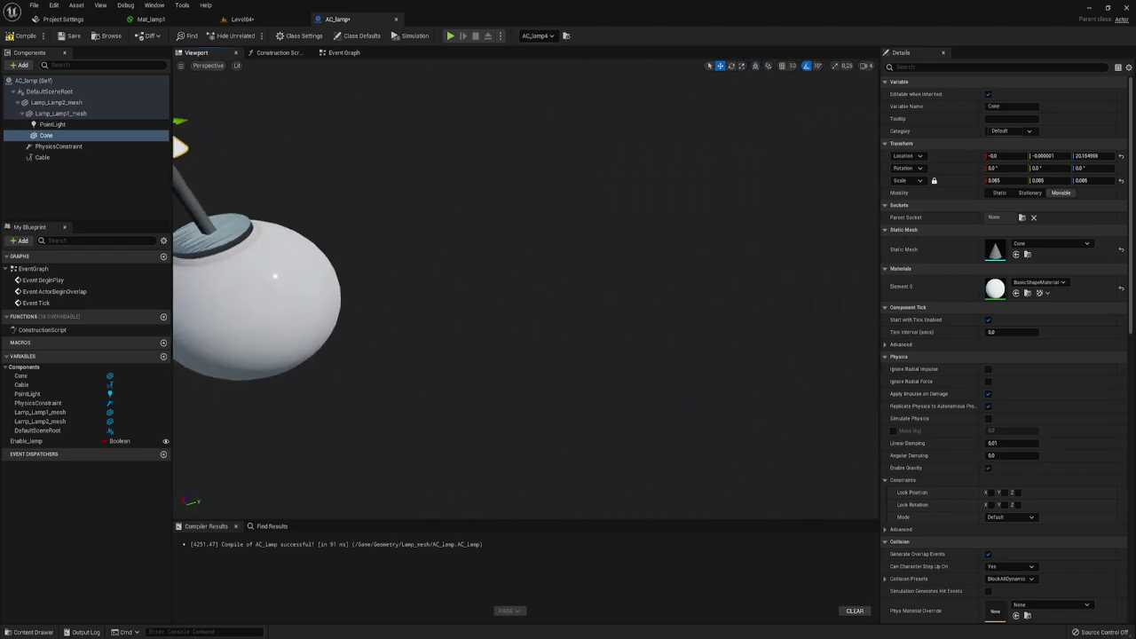
key("f")
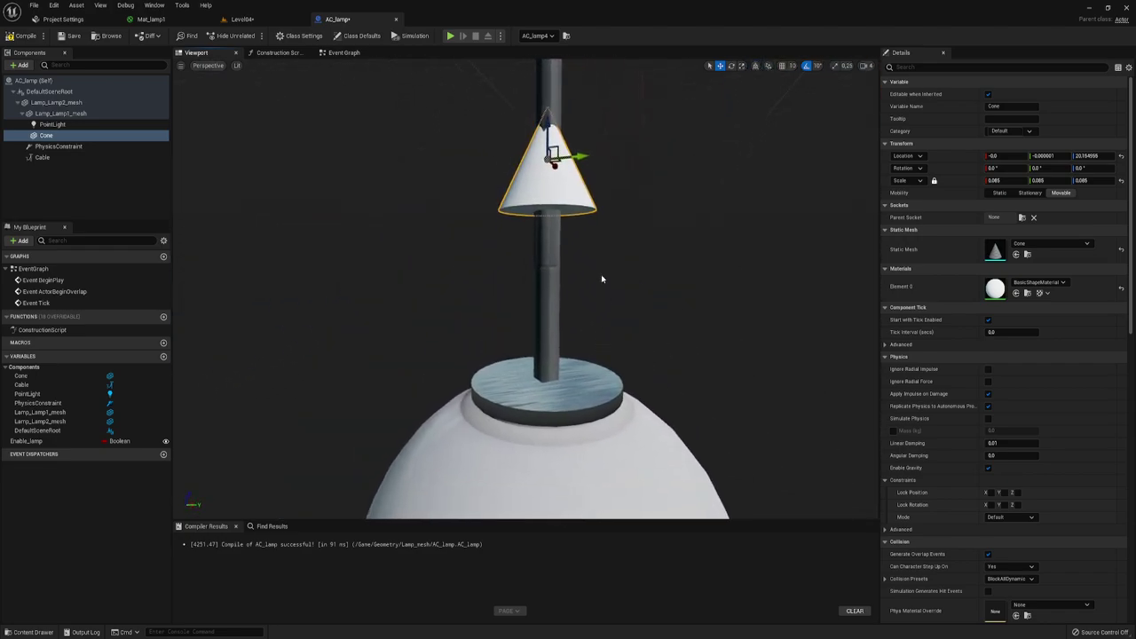
left_click_drag(549, 125, 562, 300)
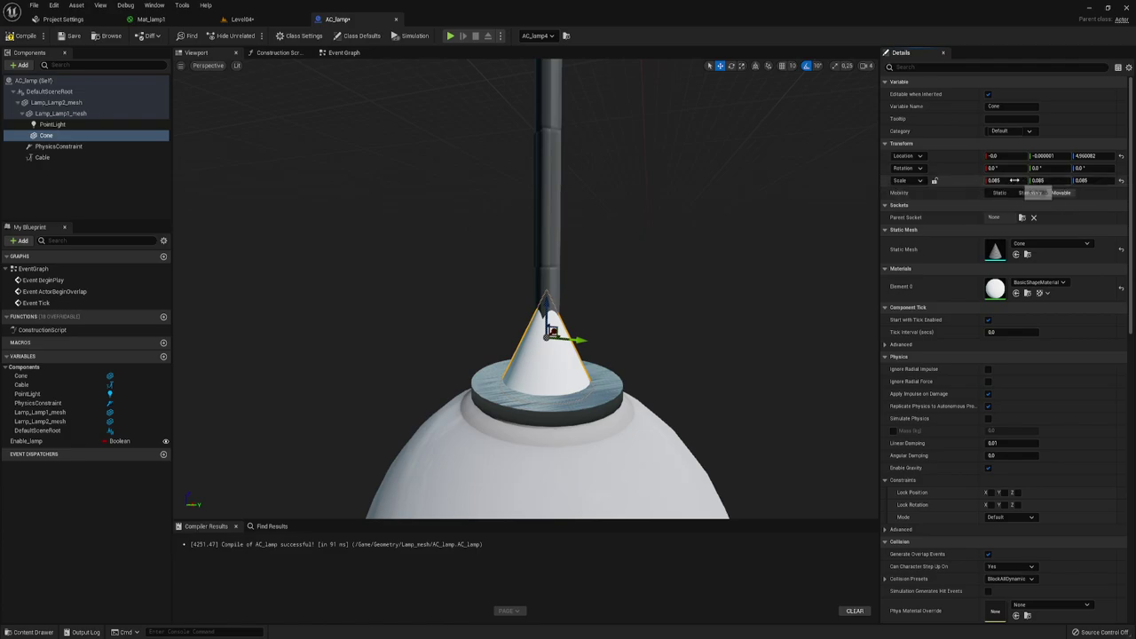
- Scale the cone to 0.1275 with Z unlocked at 0.01, and lower the disc onto the lamp
left_click_drag(1005, 180, 1034, 180)
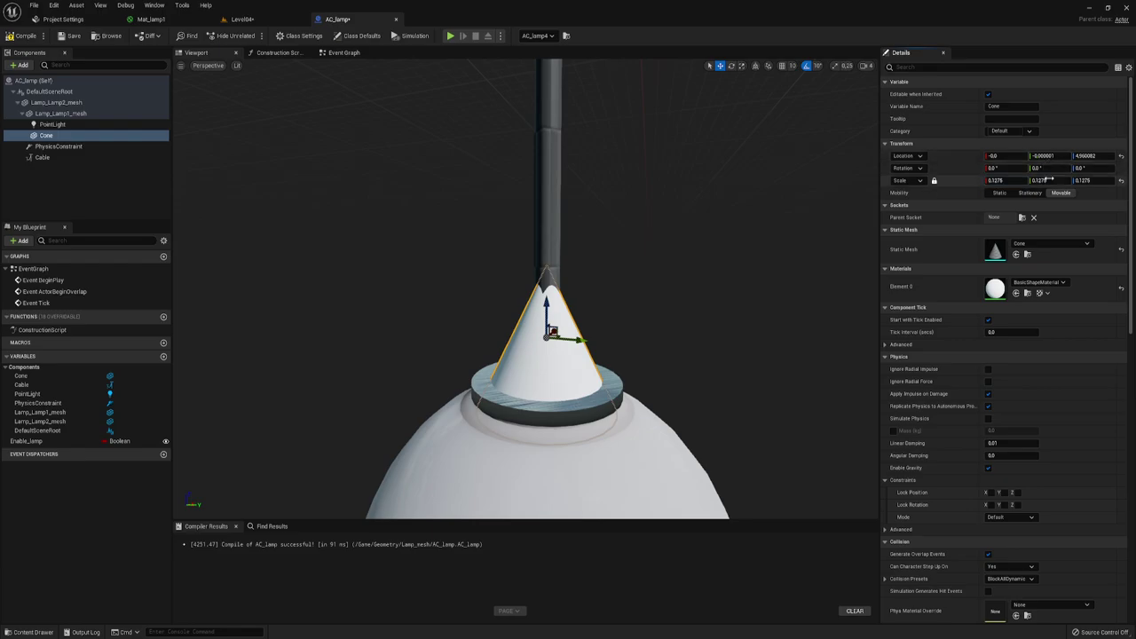
left_click(934, 180)
type("0.01")
key("Return")
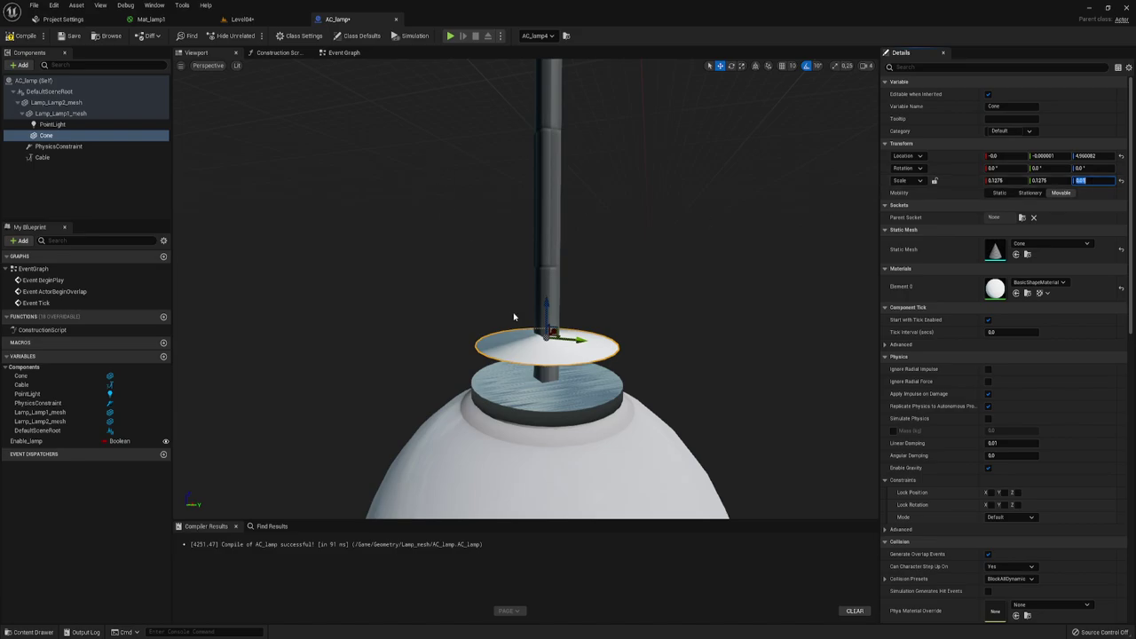
left_click_drag(545, 297, 551, 336)
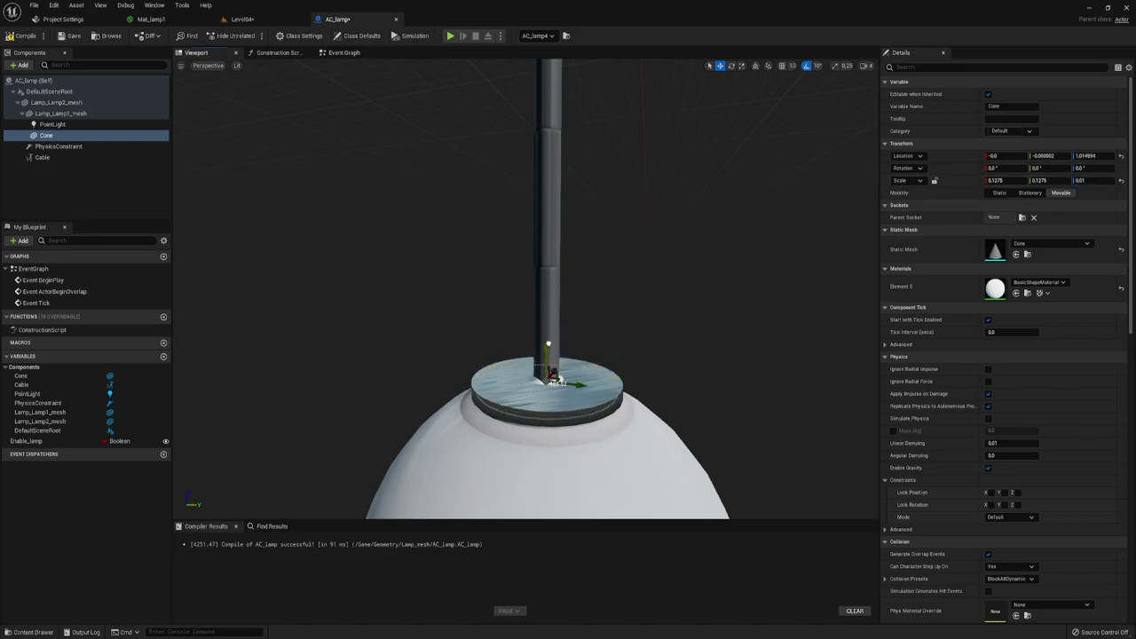
left_click(20, 37)
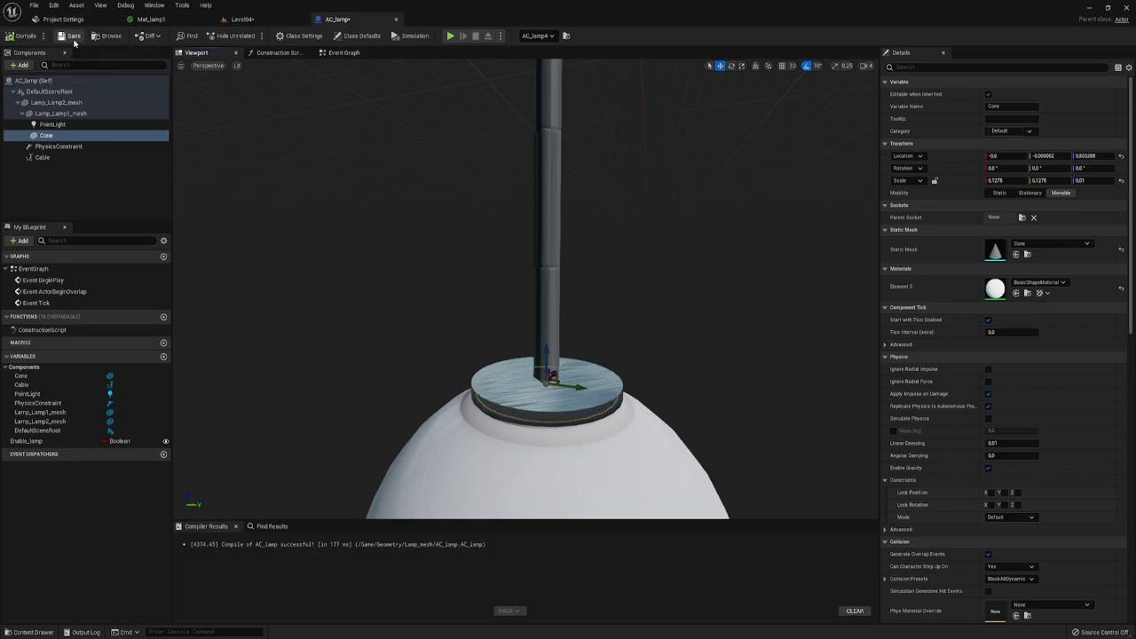
left_click(453, 36)
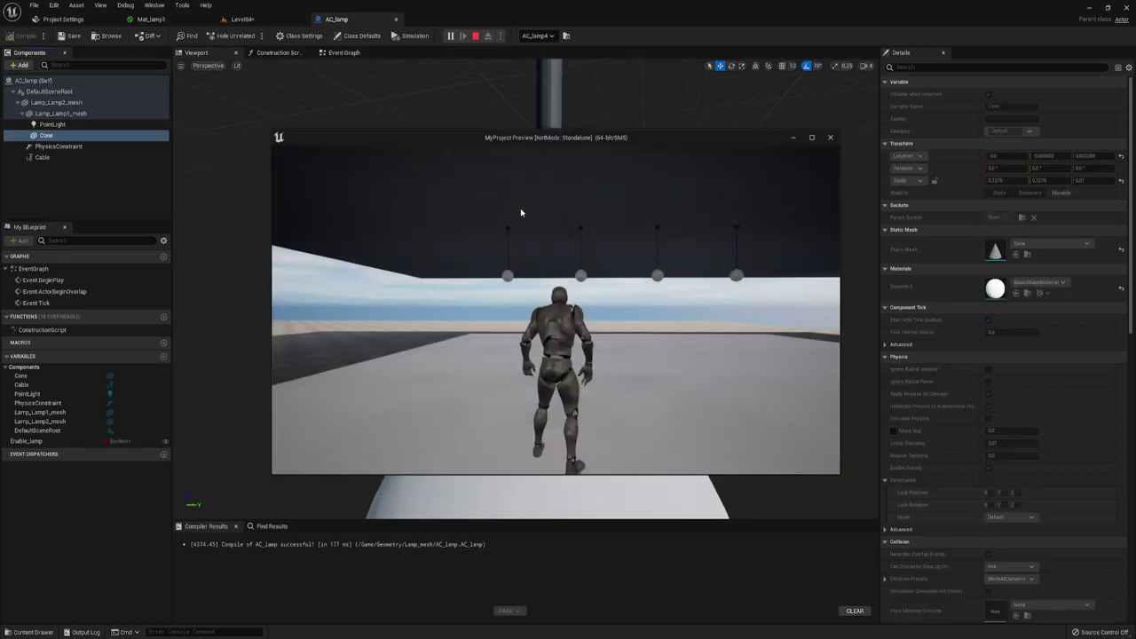
key("w")
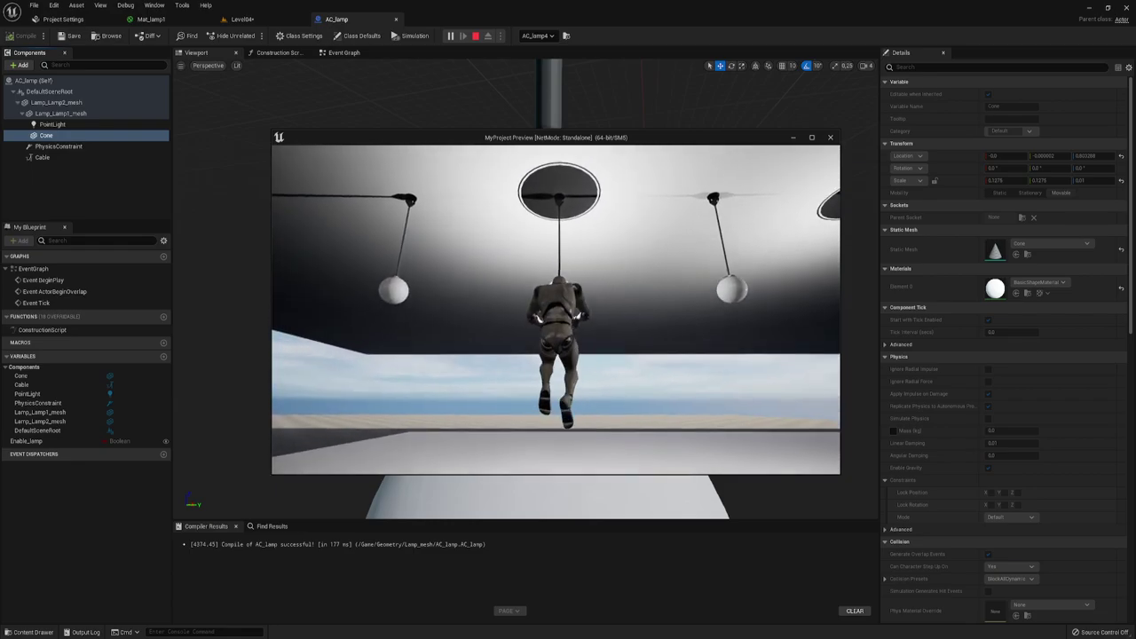
key("s")
key("d")
key("w")
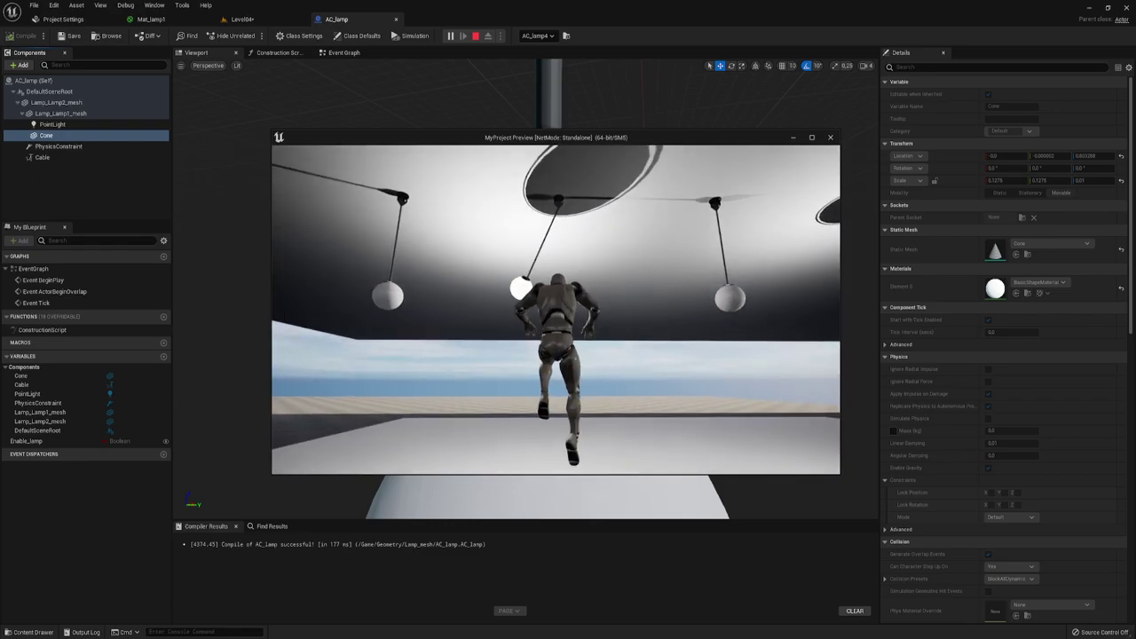
key("a")
key("s")
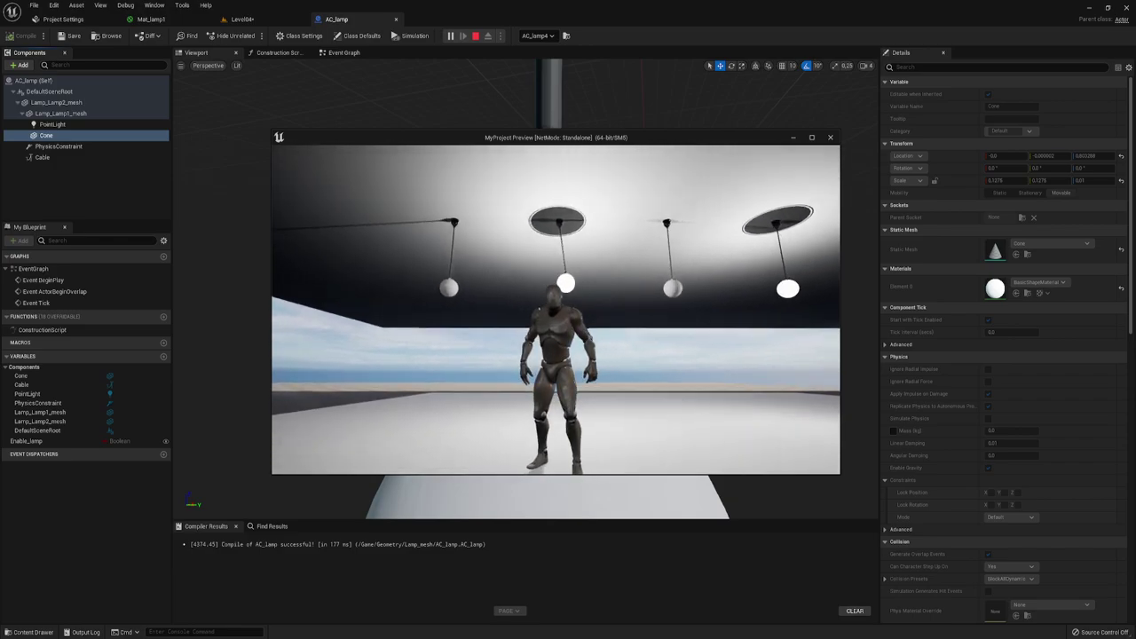
key("d")
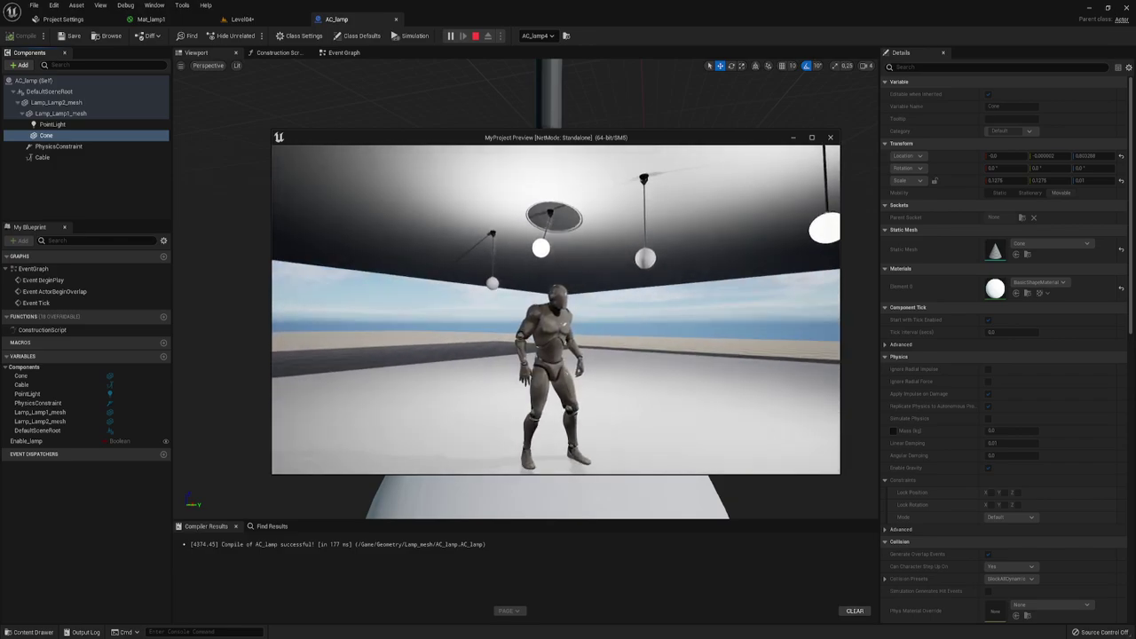
key("a")
key("w")
key("space")
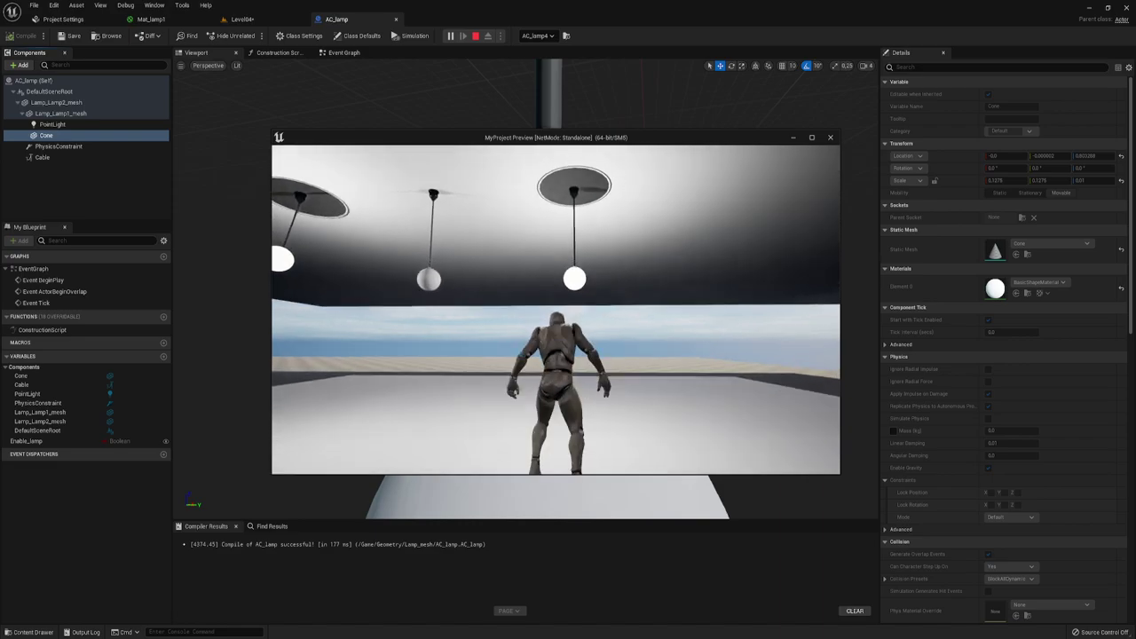
key("s")
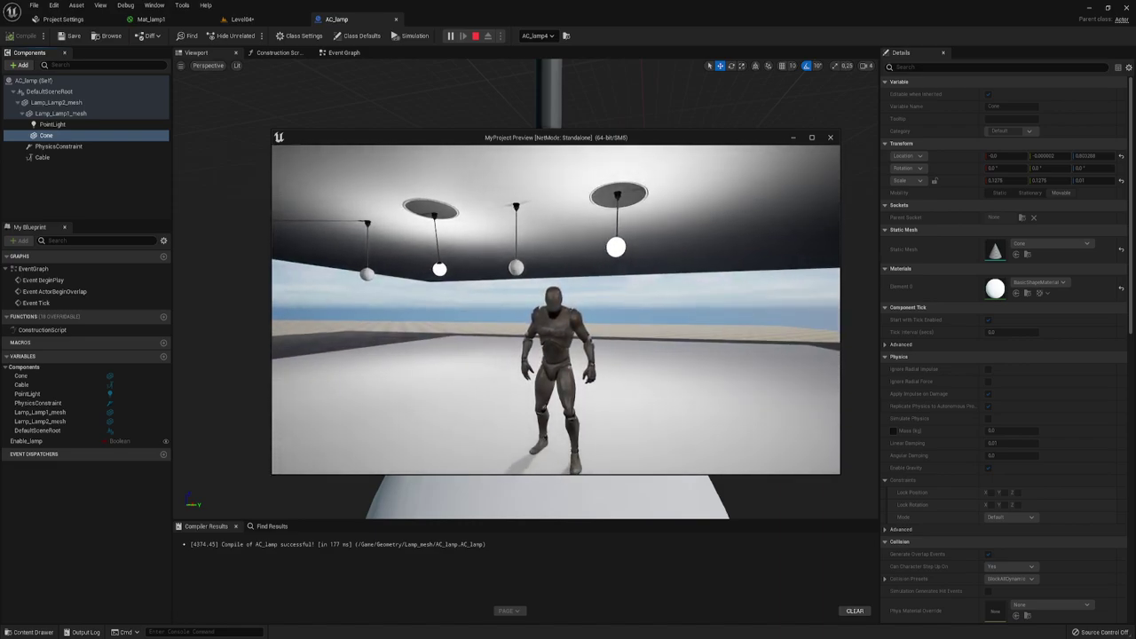
- Raise the Lamp_Lamp1_mesh sphere along Z toward the ceiling cap and recompile AC_lamp
key("Escape")
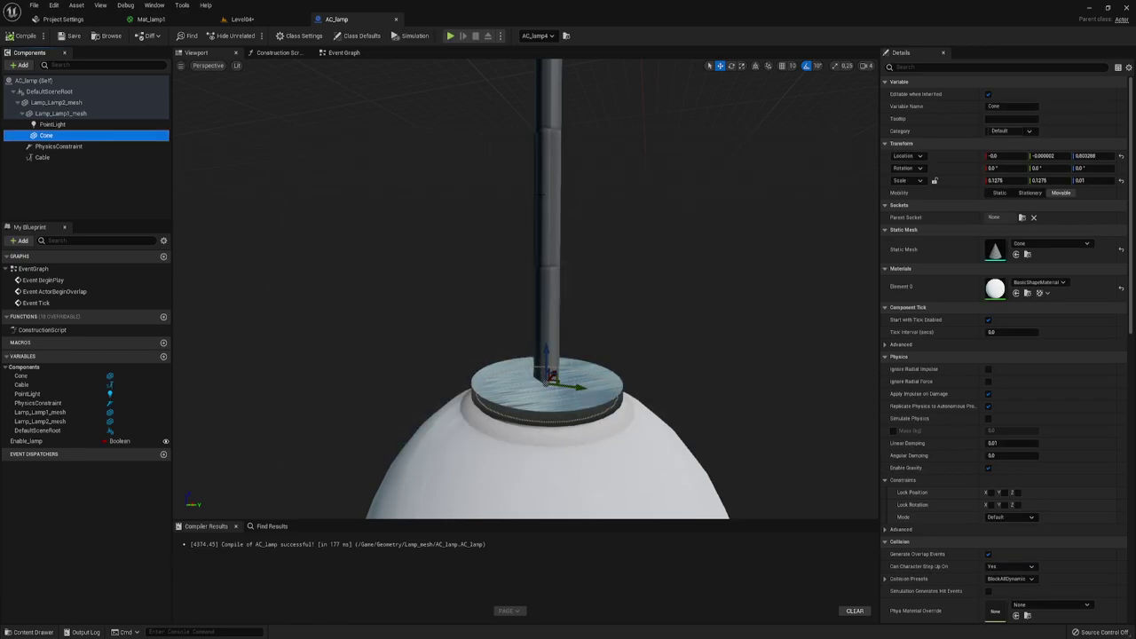
scroll(620, 265, "down", 5)
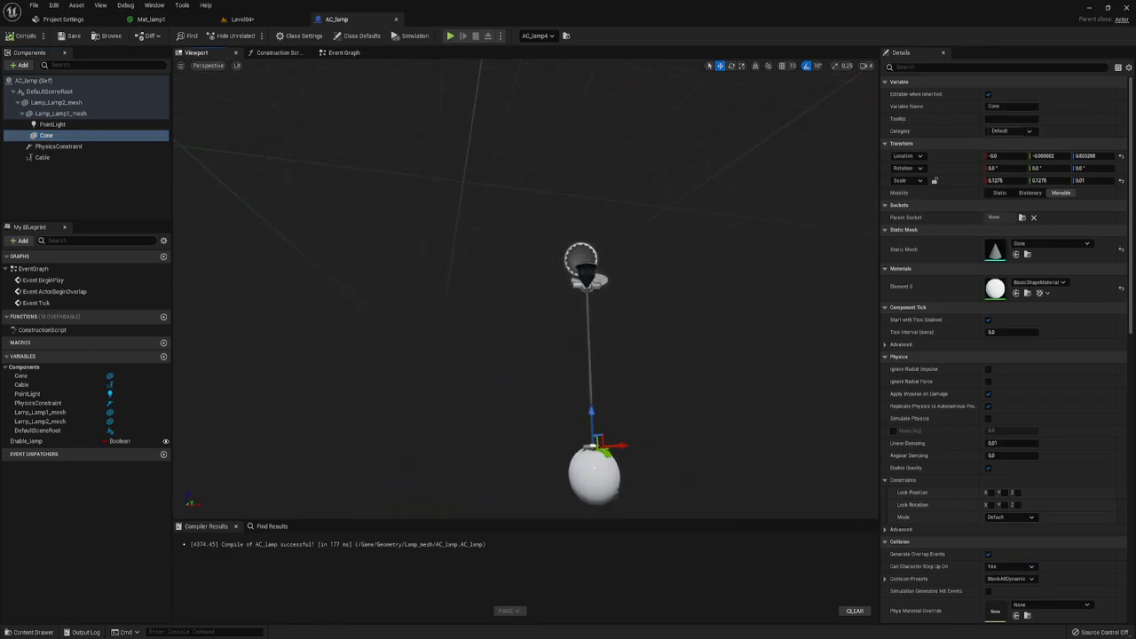
left_click(61, 113)
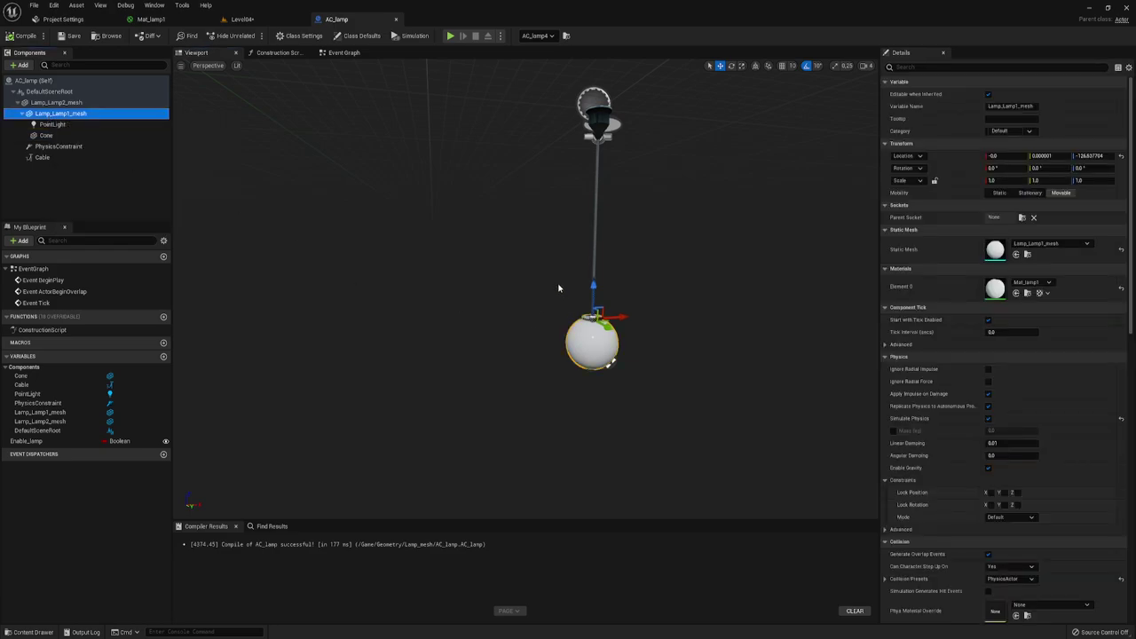
left_click_drag(593, 286, 596, 164)
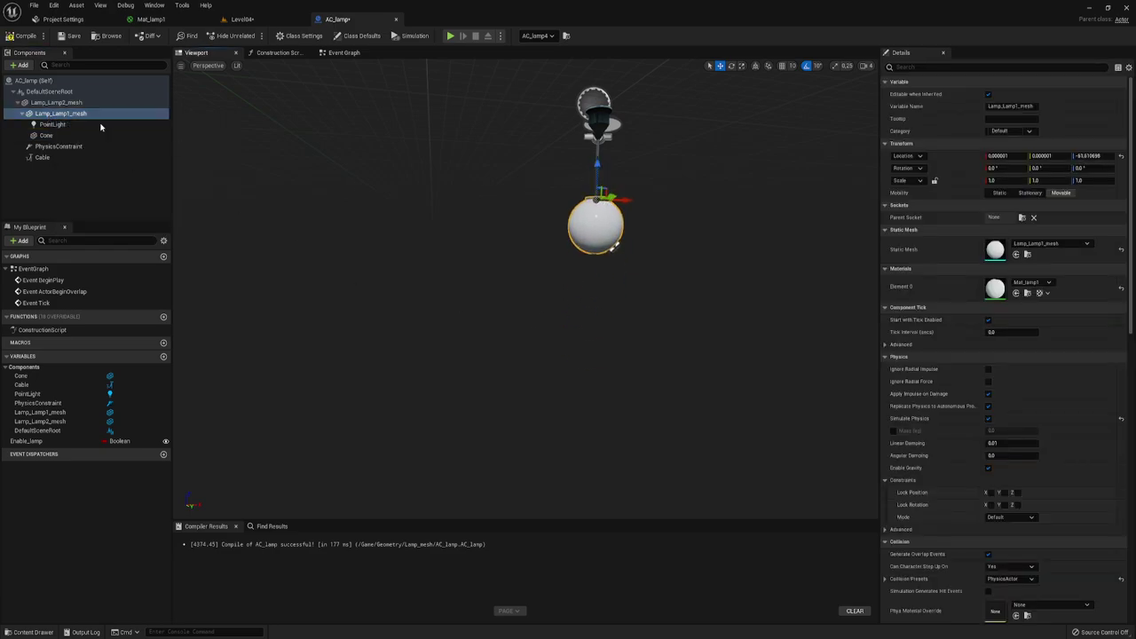
left_click(8, 36)
key("F7")
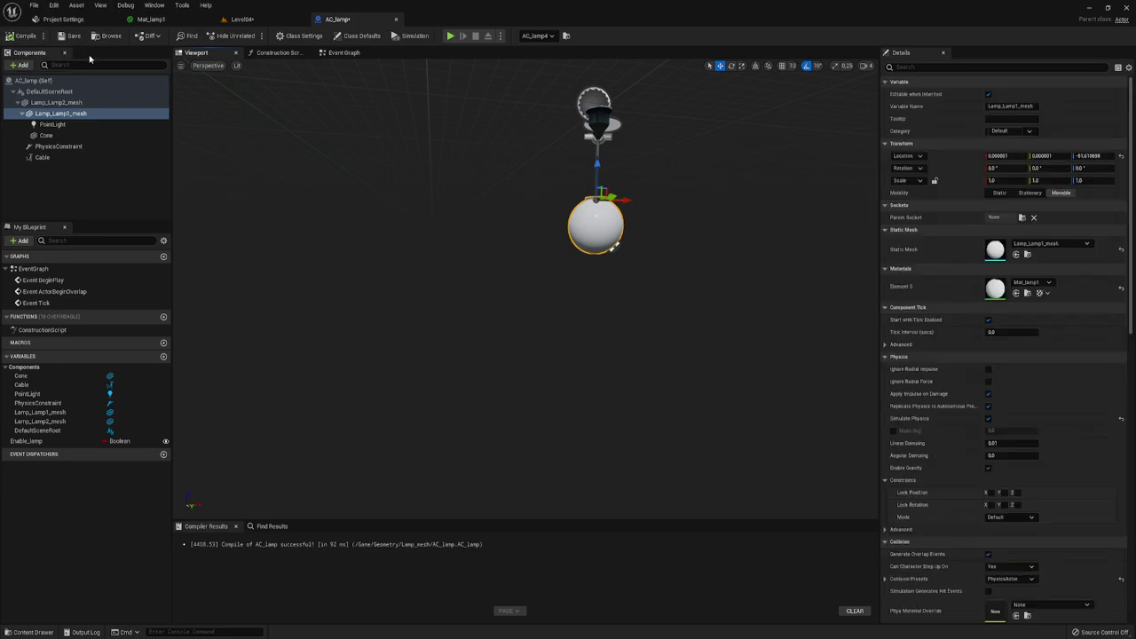
- Start a play test and run and jump the character under the hanging lamps
left_click(451, 36)
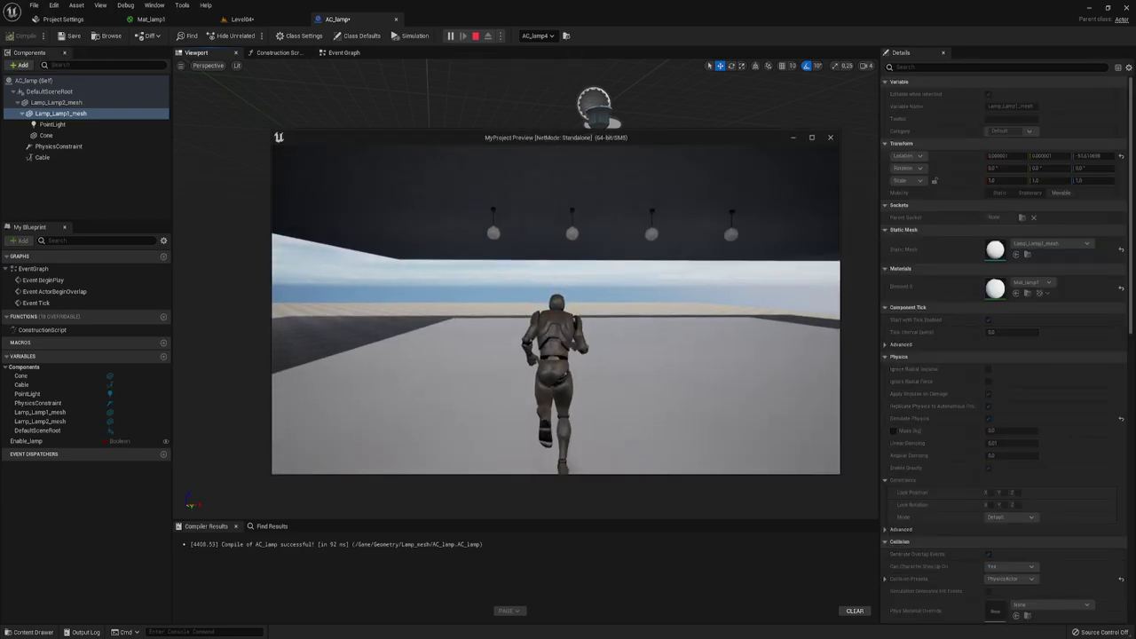
key("w")
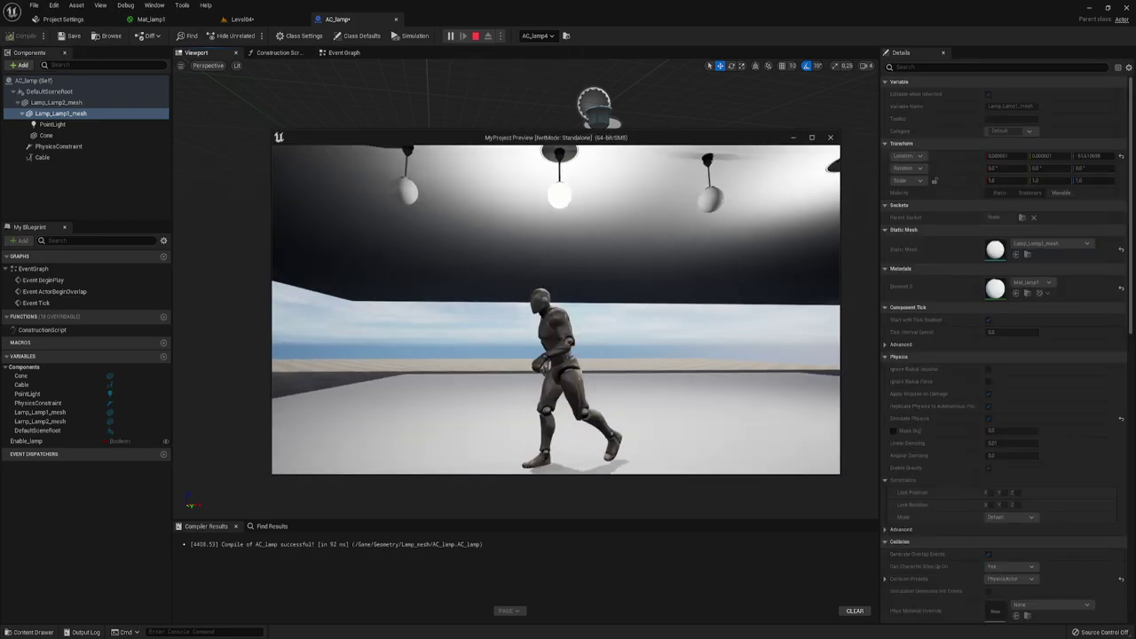
key("s")
key("a")
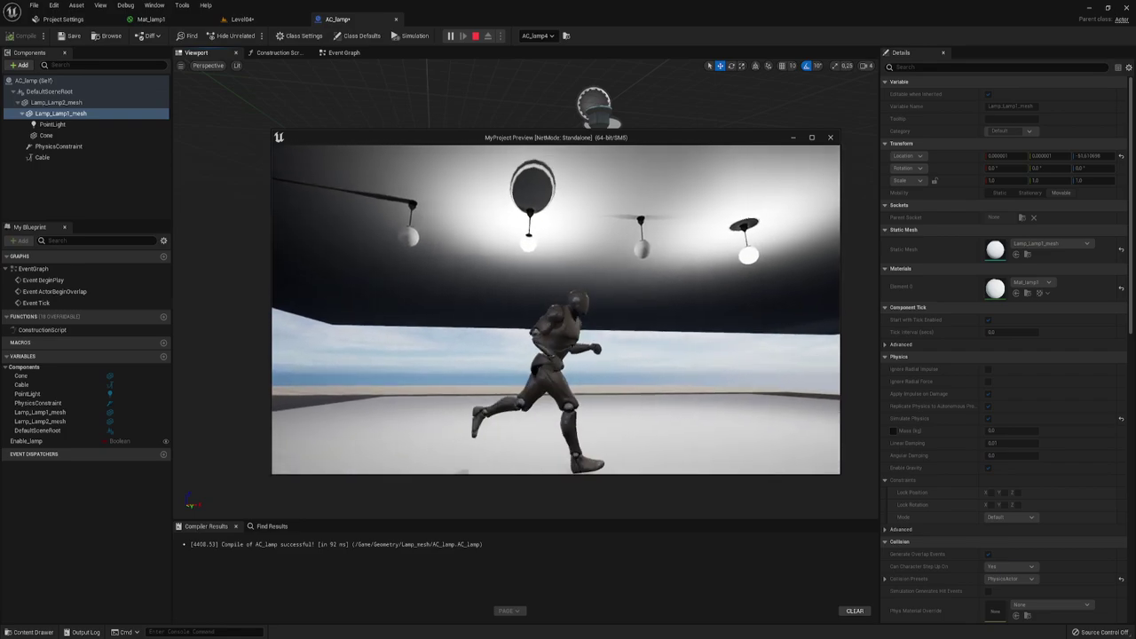
key("d")
key("space")
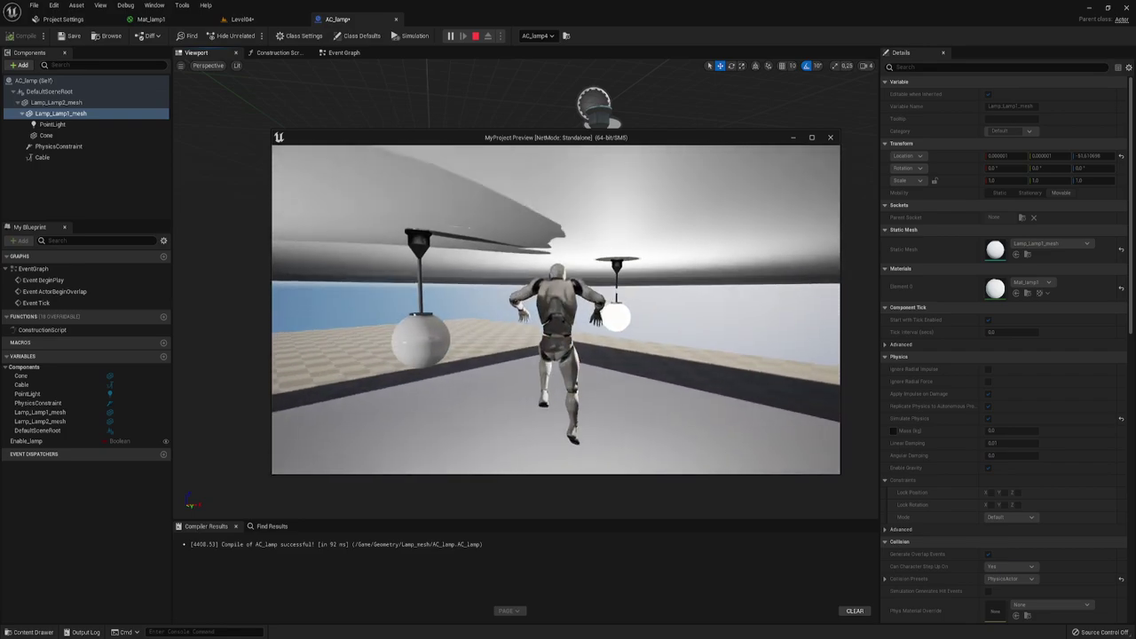
- Keep running around beneath the lamps, then stop the test and return to Level04
key("w")
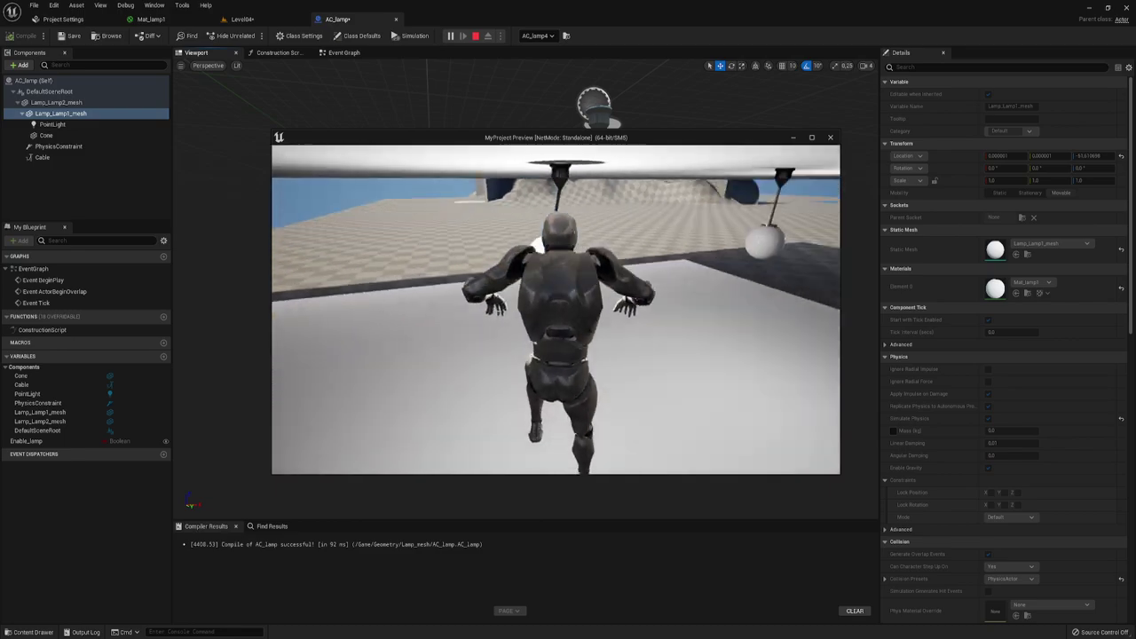
key("s")
key("w")
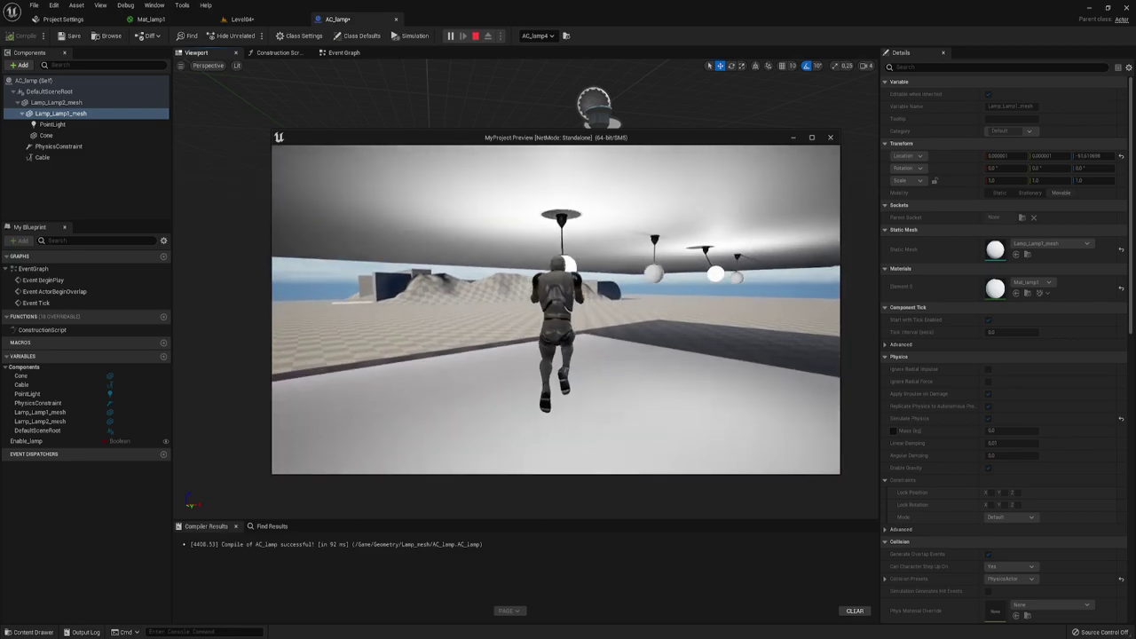
key("s")
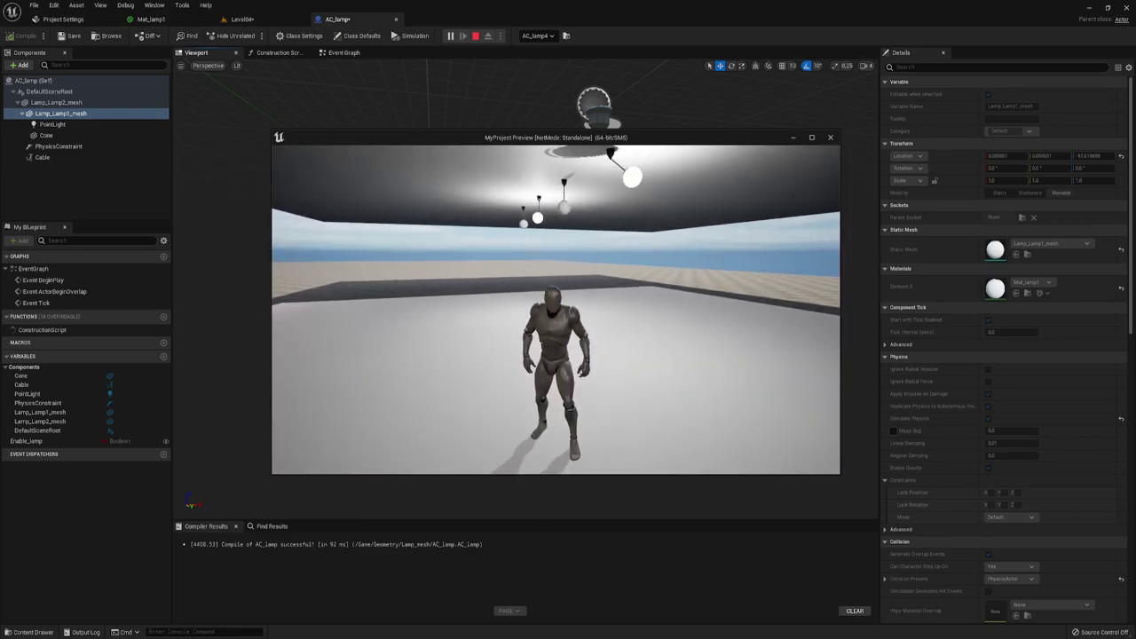
key("d")
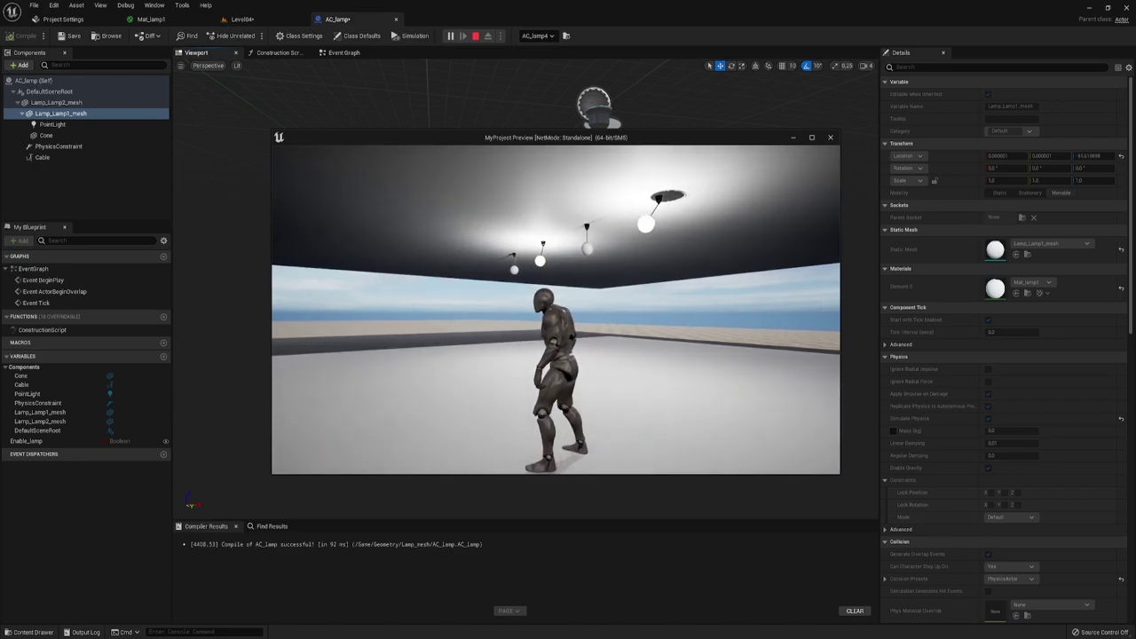
key("a")
key("w")
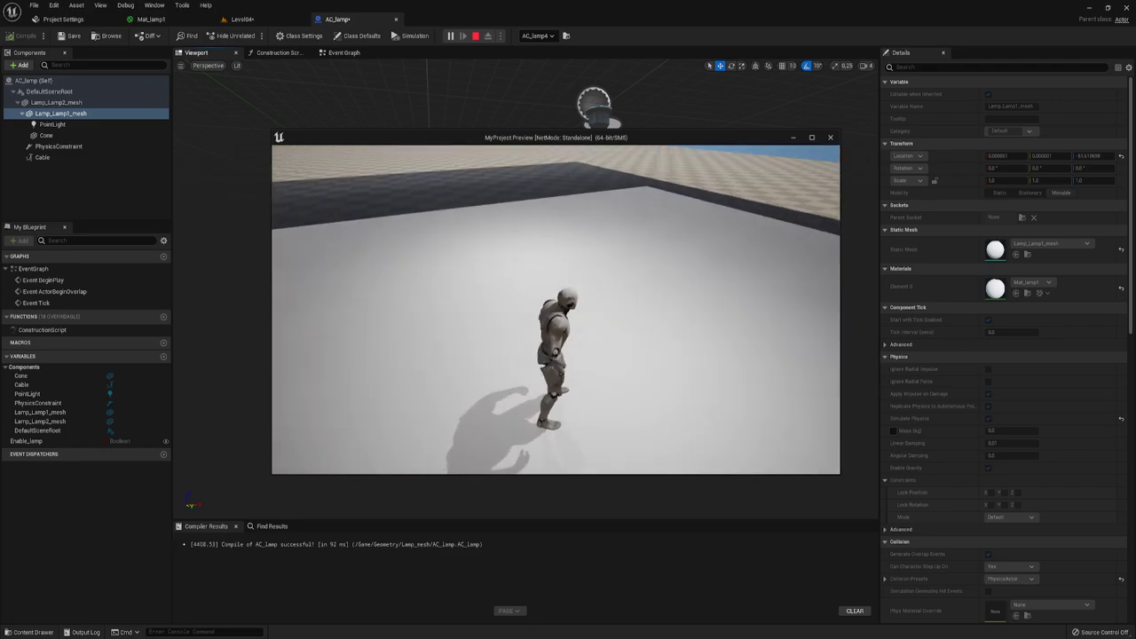
key("Escape")
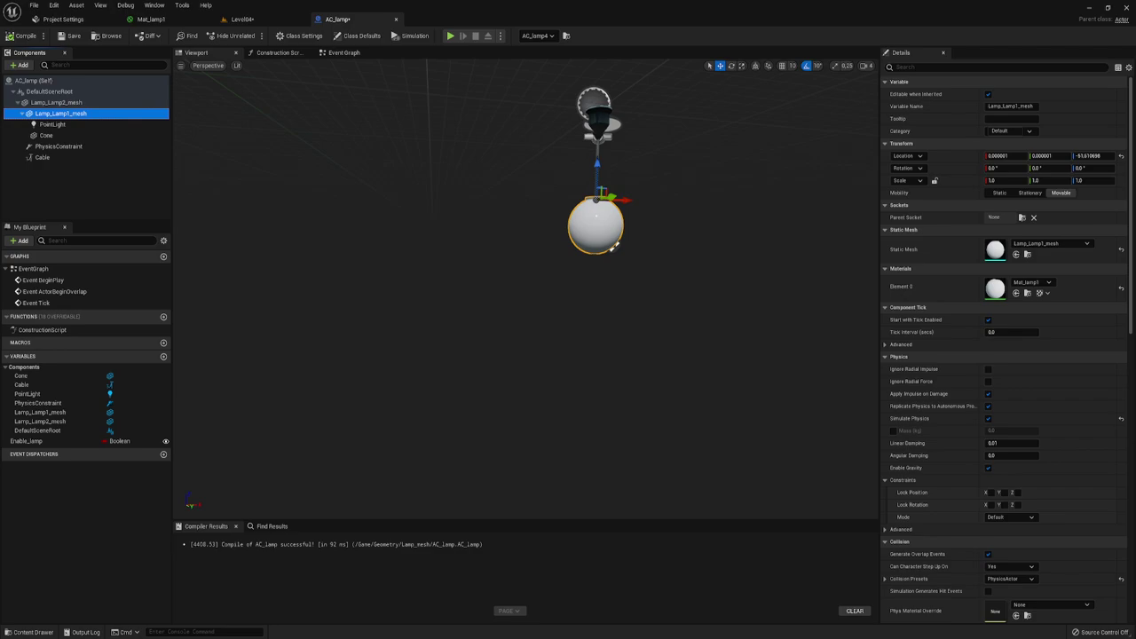
left_click(243, 19)
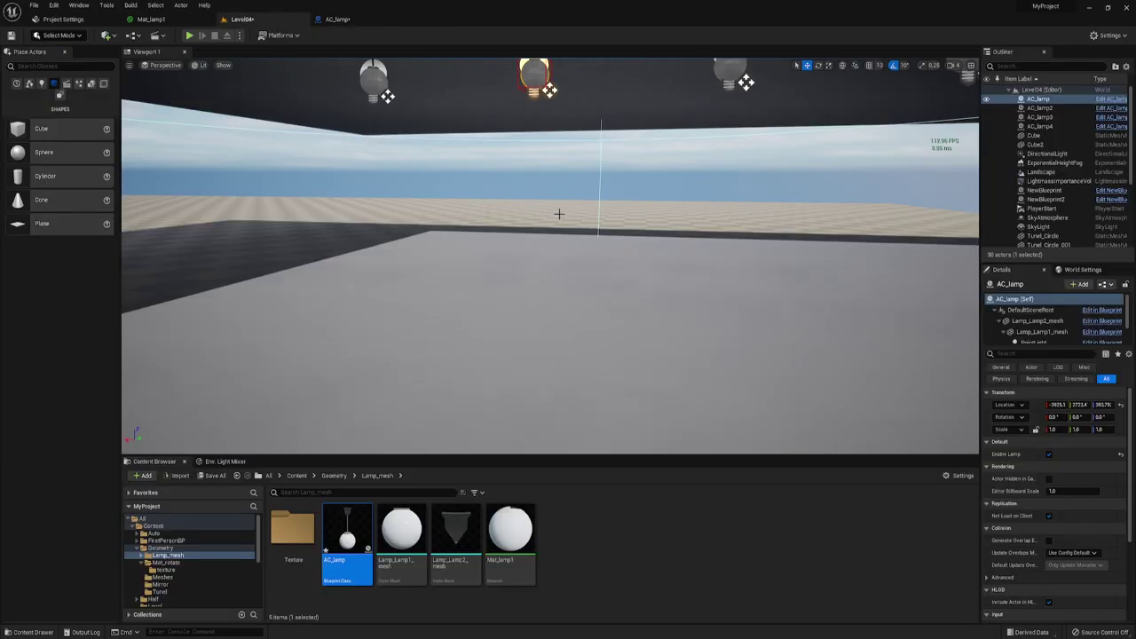